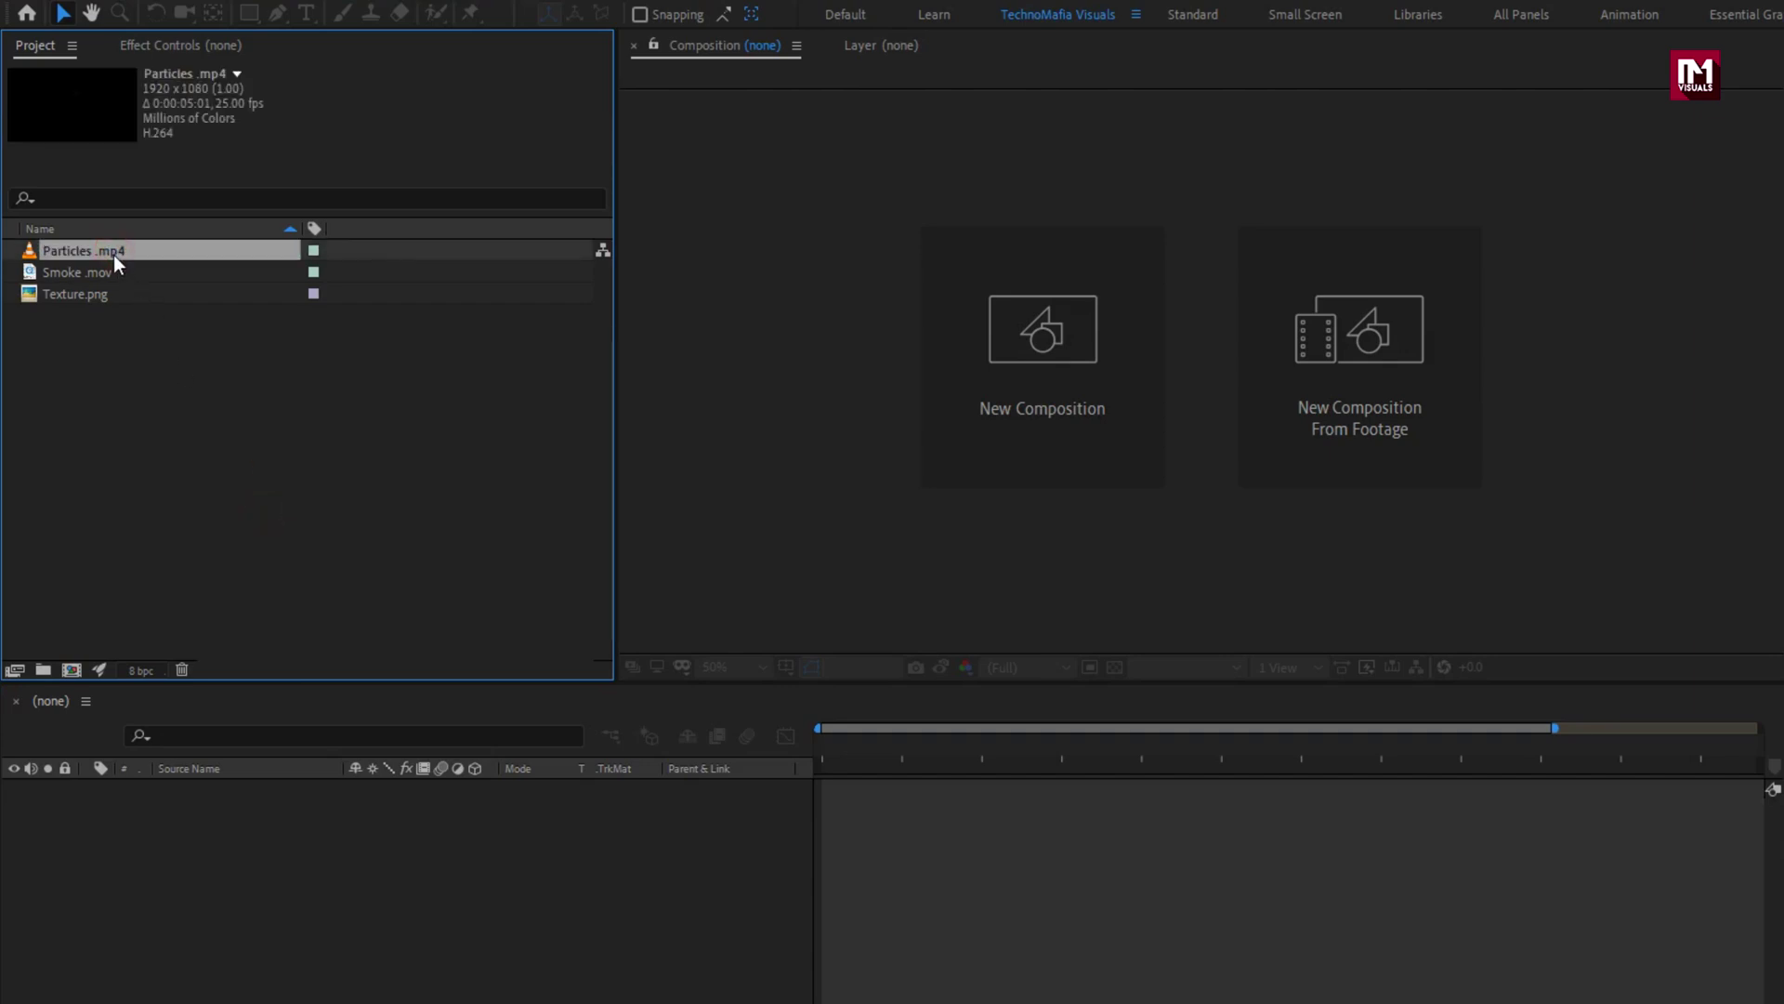
Create and open the composition Trailer_title at 1920×1080, 30 fps, 5 seconds long
{"action": "left_click", "coordinate": [114, 265]}
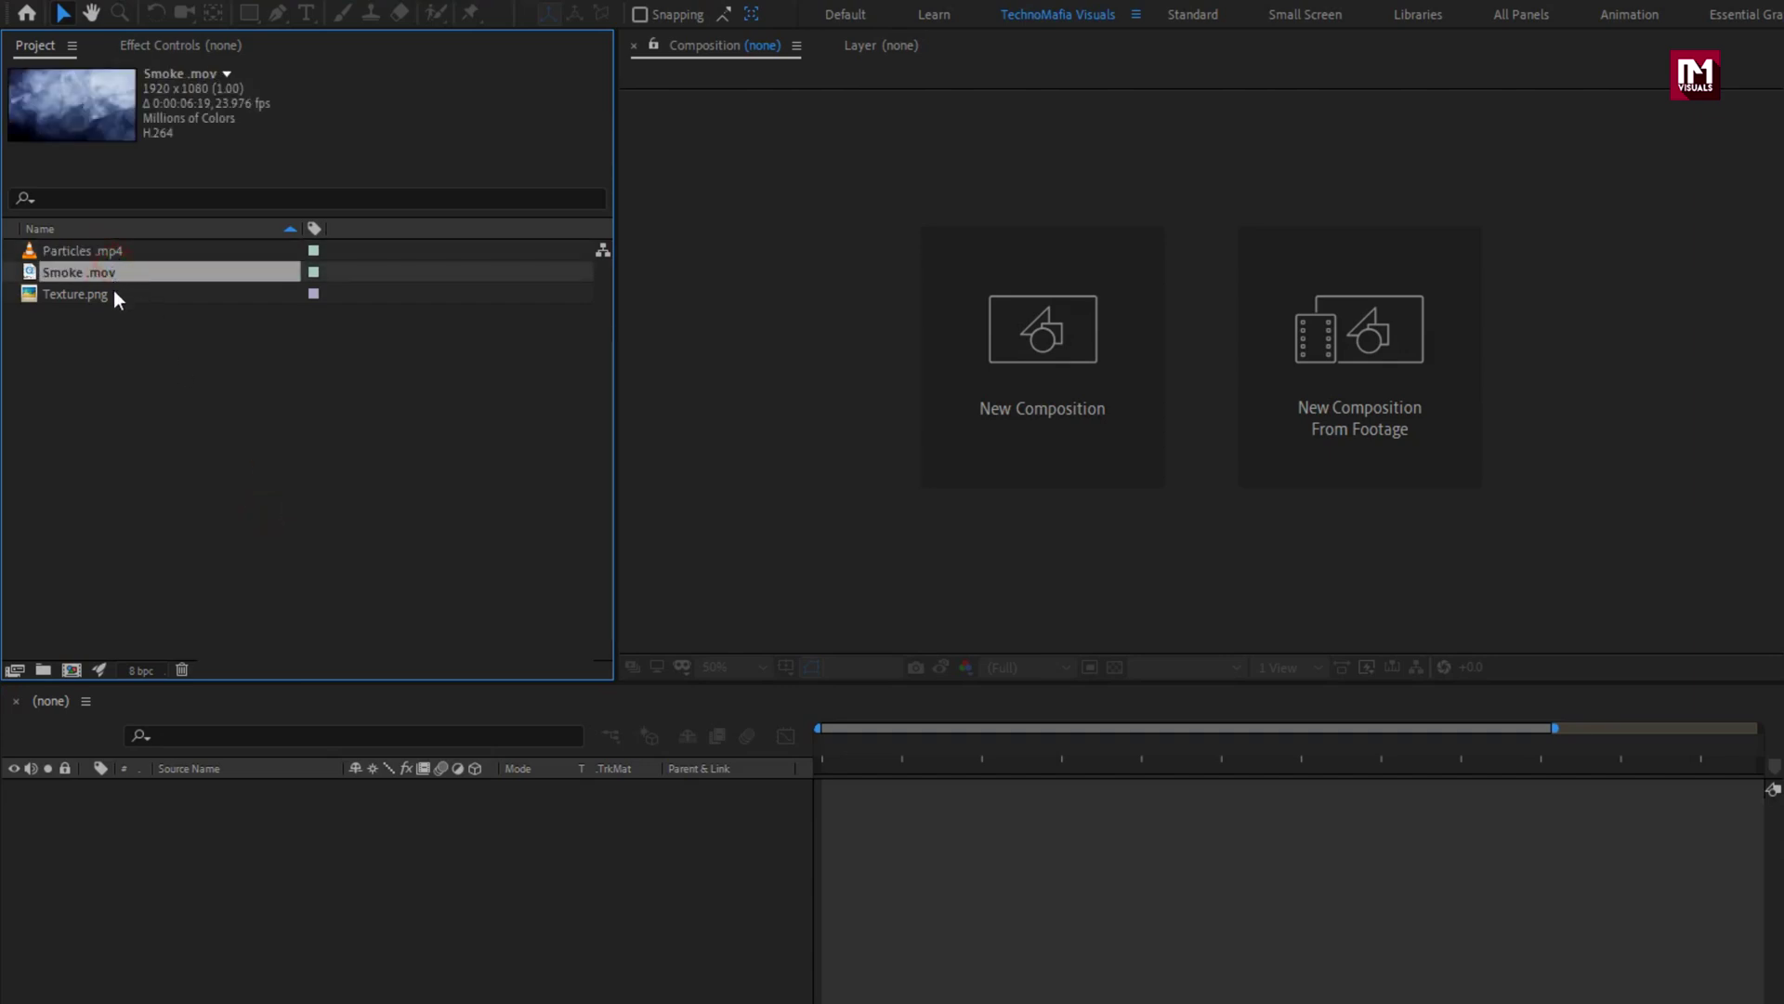
{"action": "left_click", "coordinate": [113, 293]}
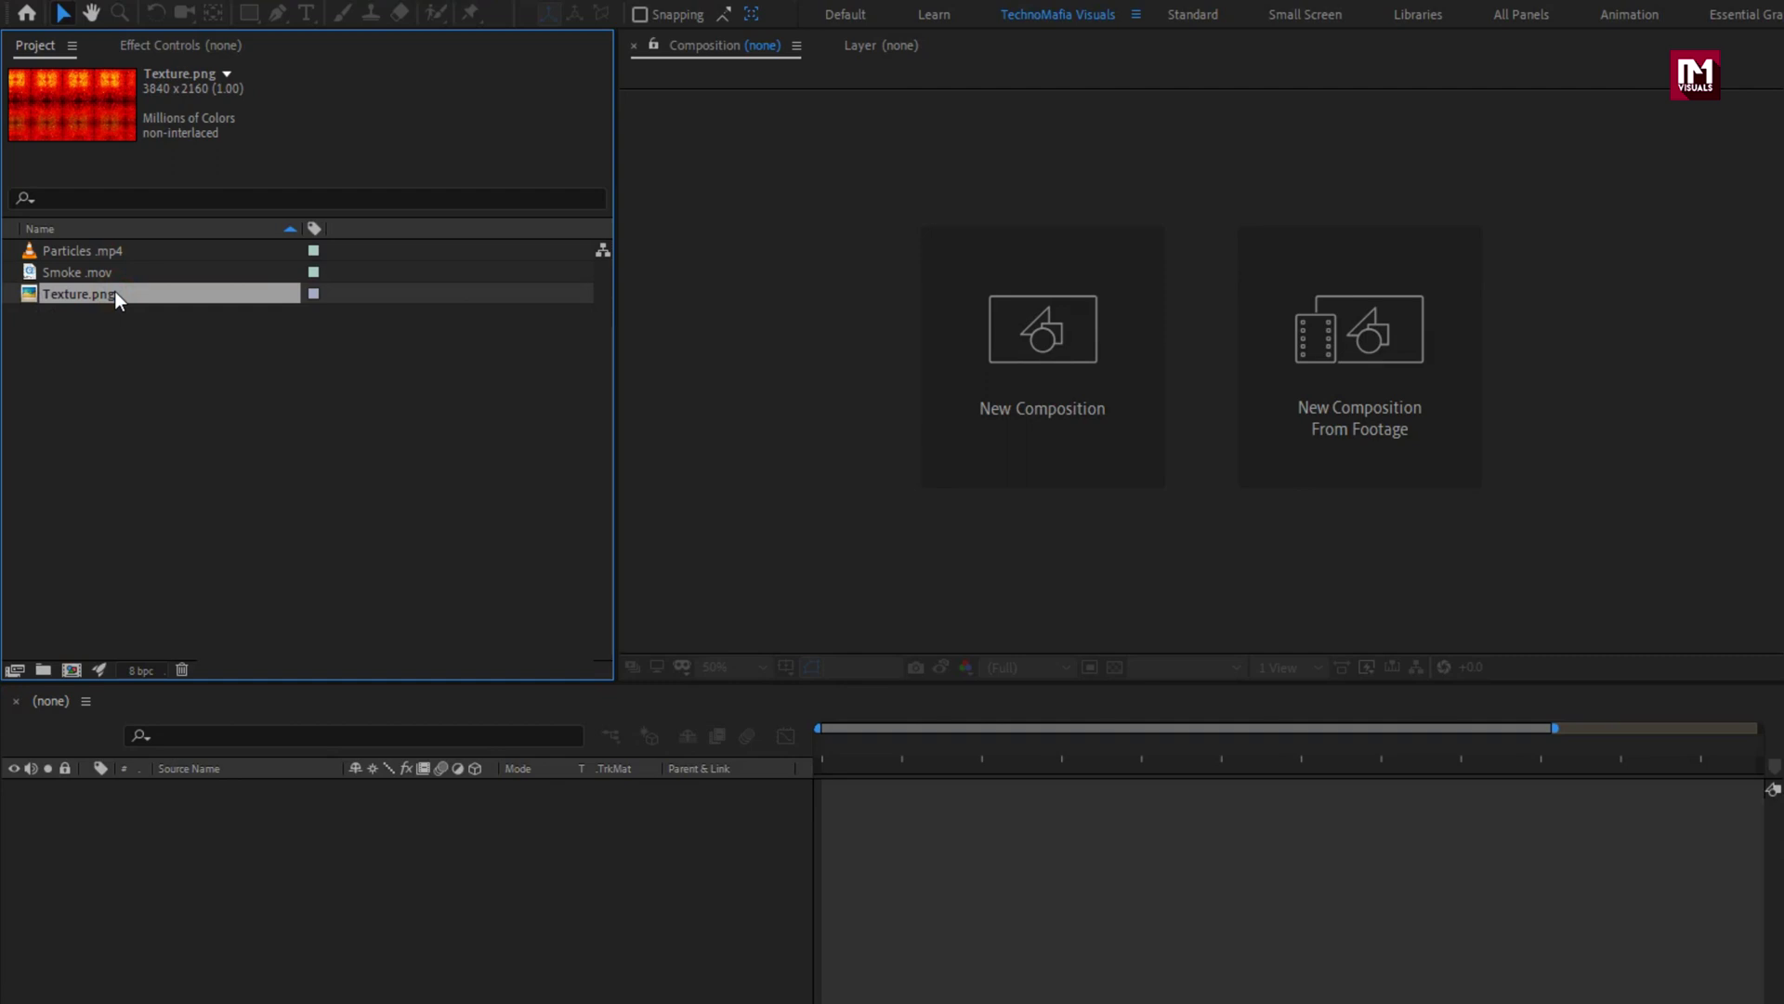
{"action": "key", "text": "ctrl+n"}
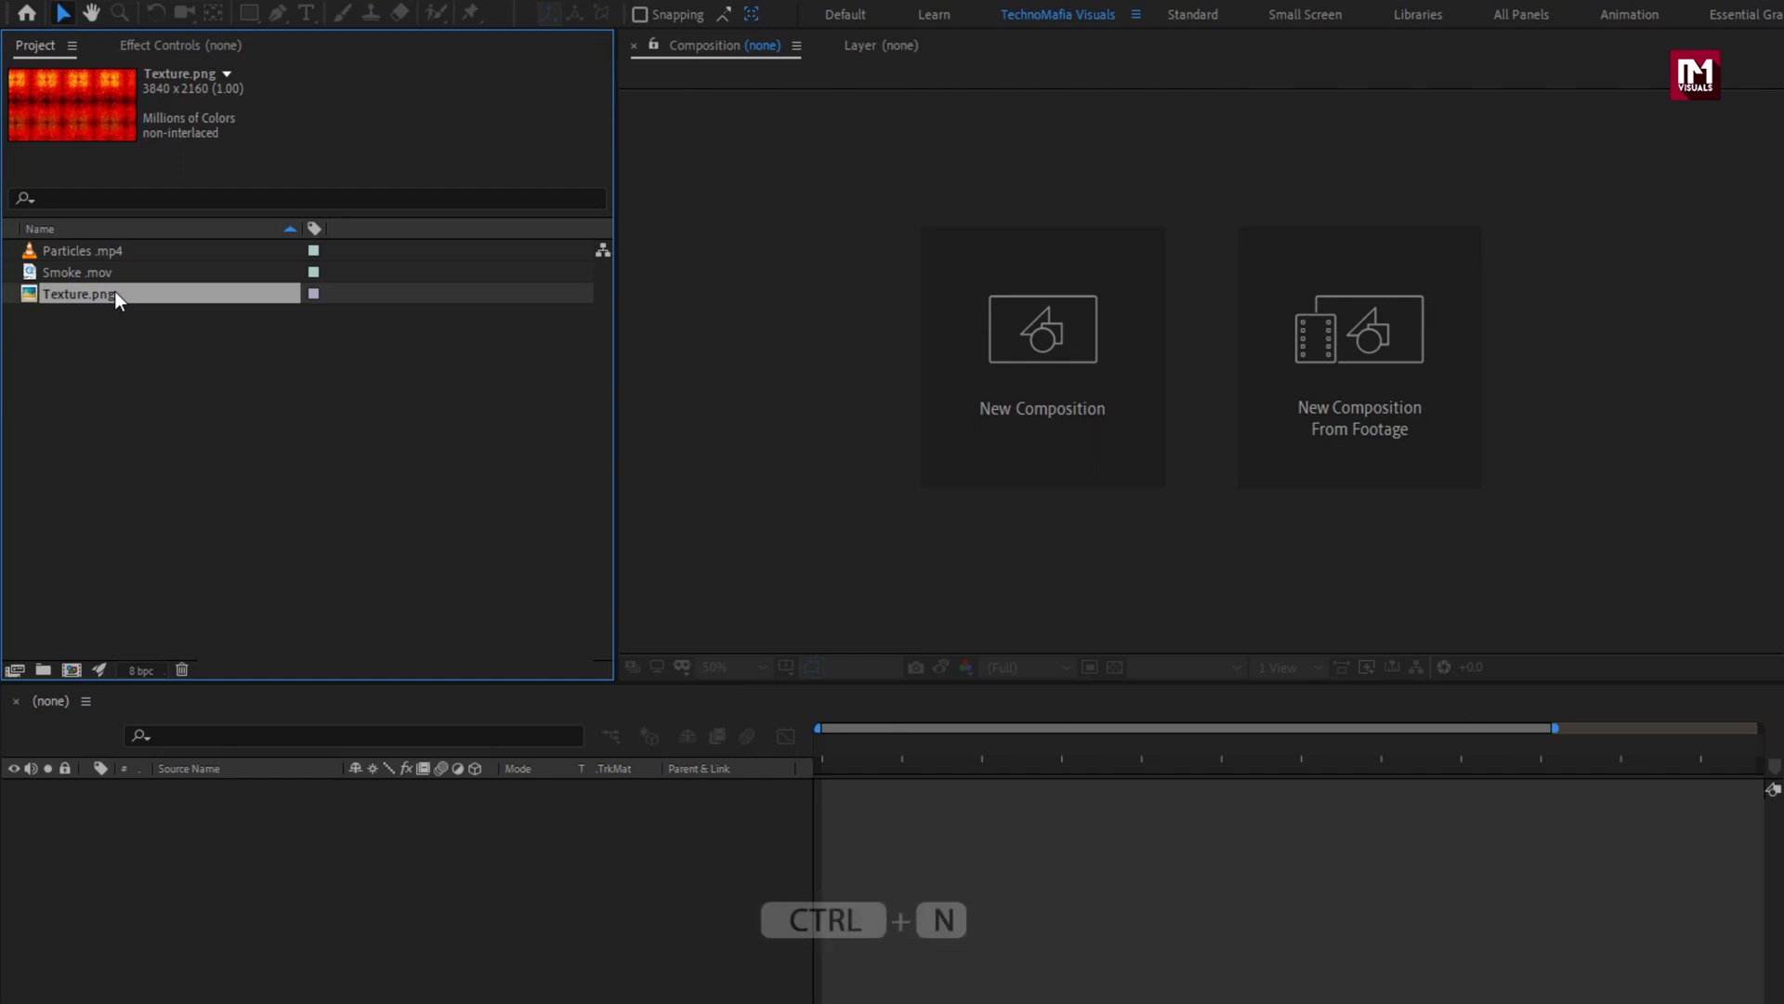
{"action": "type", "text": "Trailer_title"}
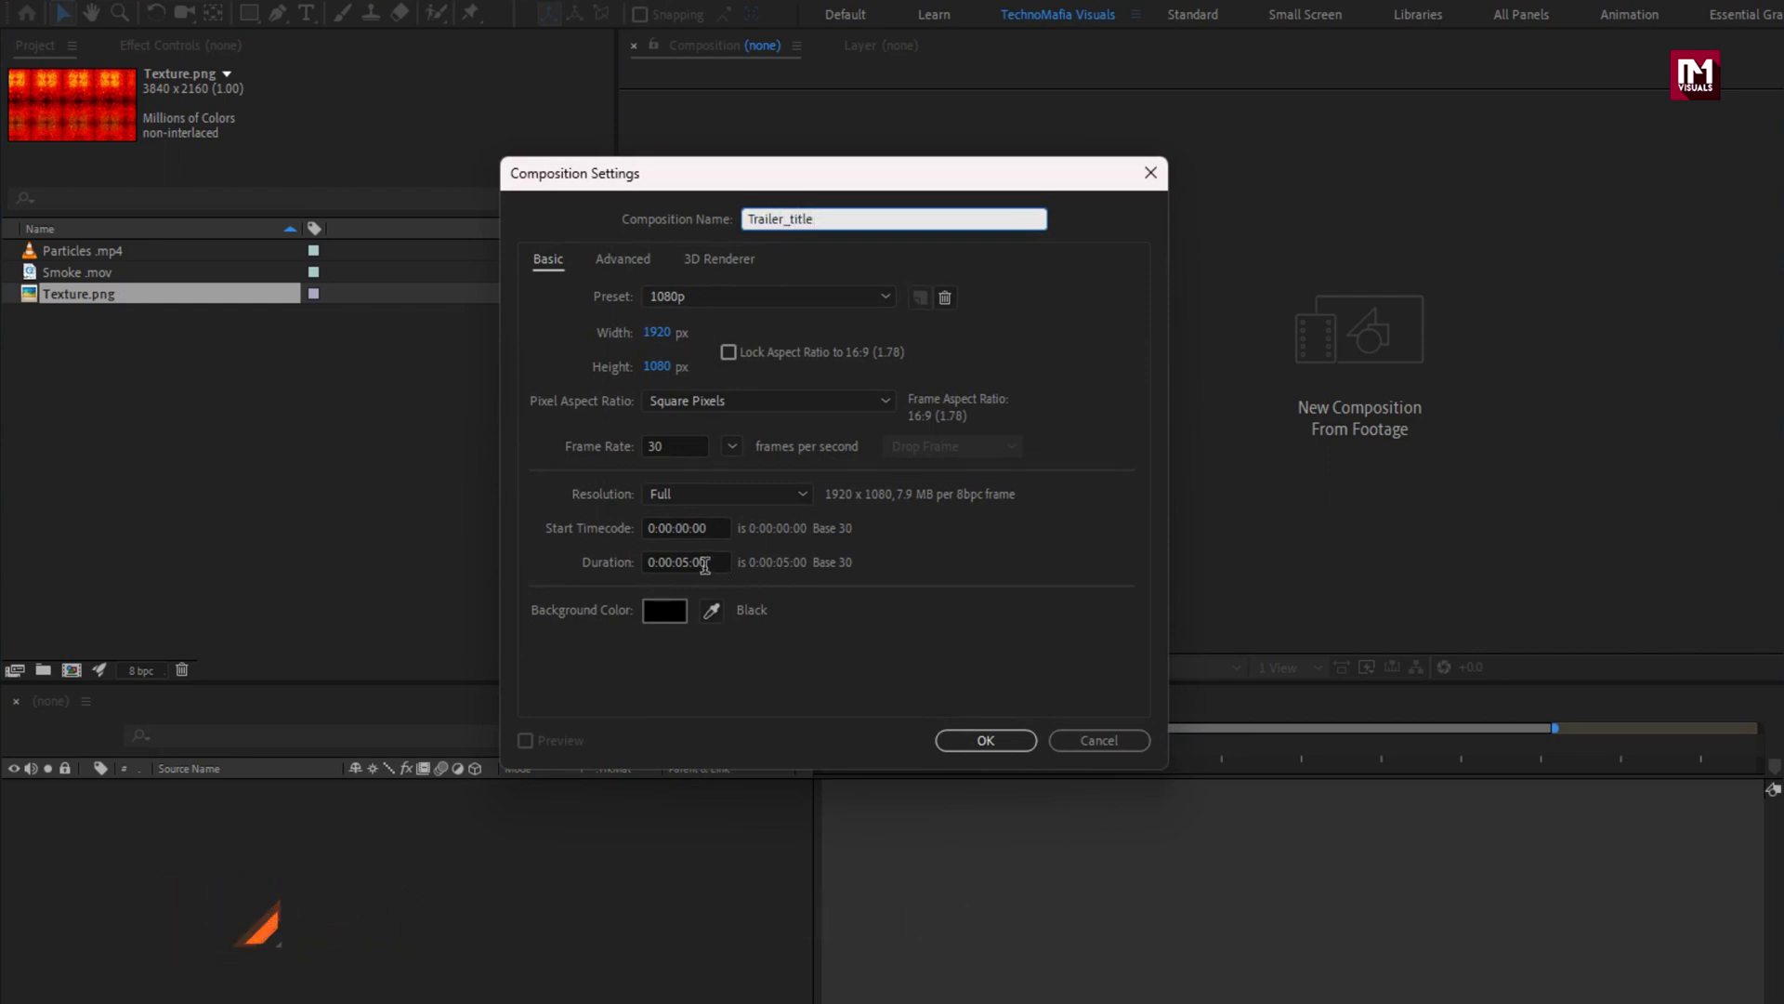
{"action": "left_click", "coordinate": [971, 738]}
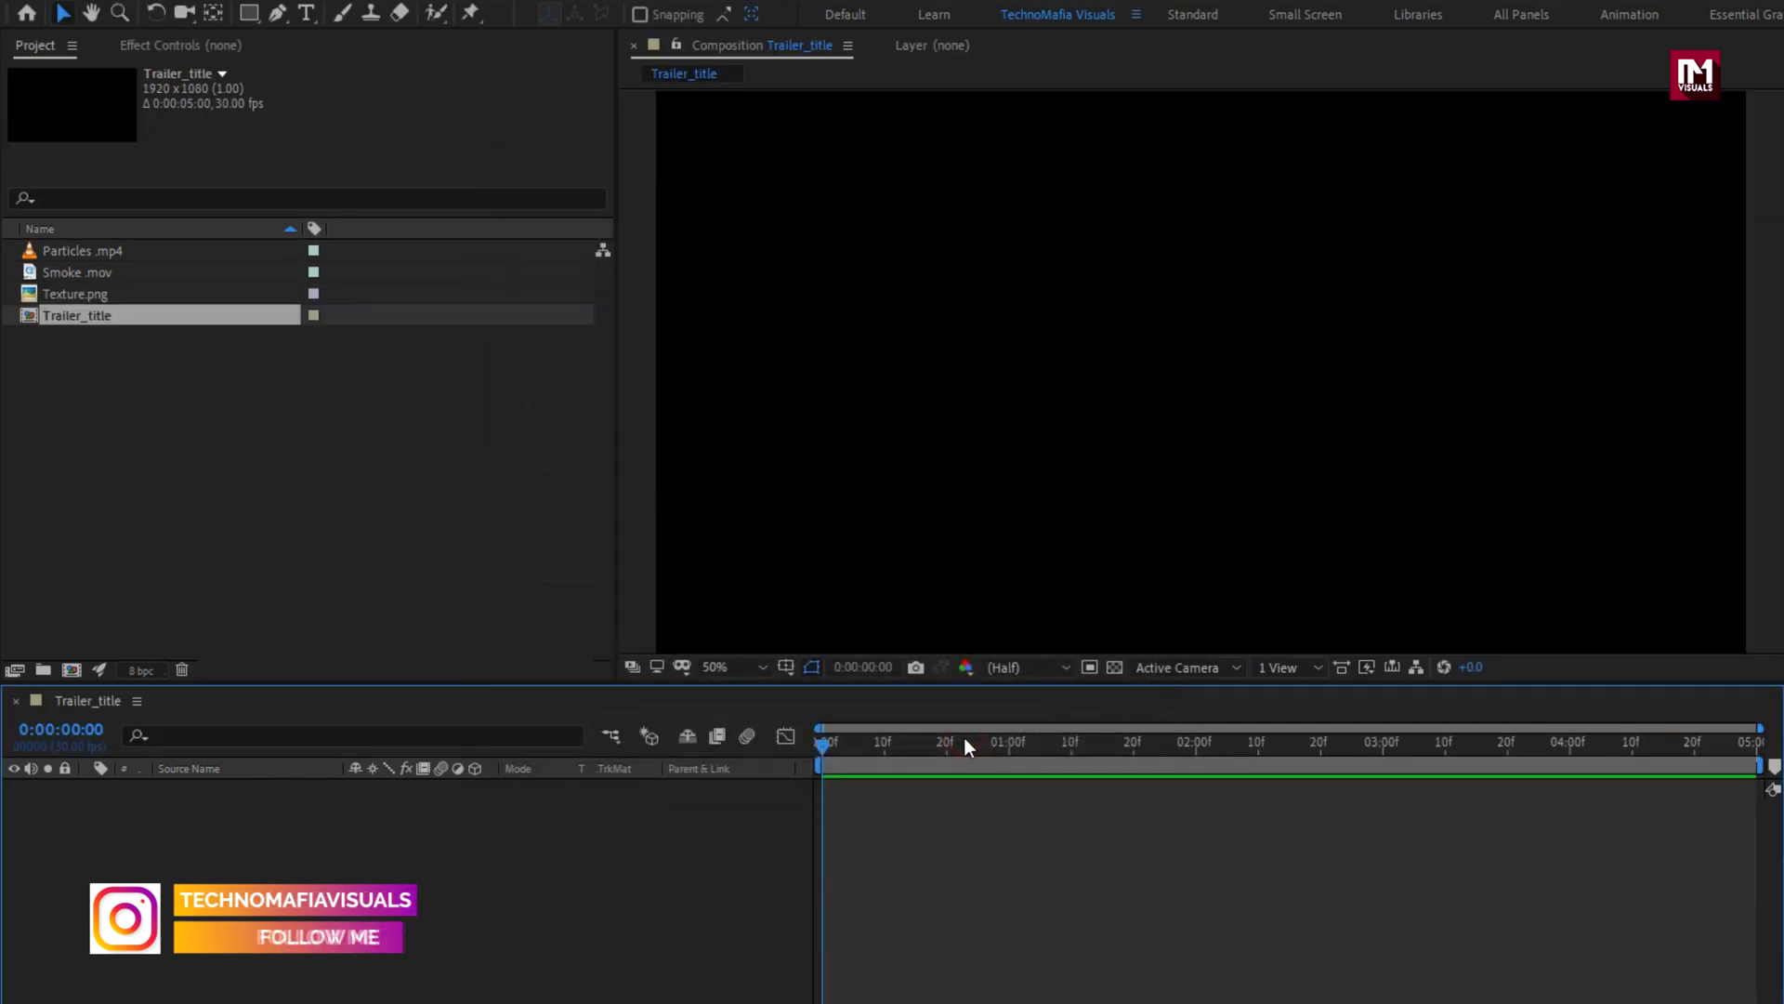
Fit the frame in the viewer and type TRAILER as a new text layer
{"action": "left_click", "coordinate": [738, 666]}
{"action": "left_click", "coordinate": [754, 717]}
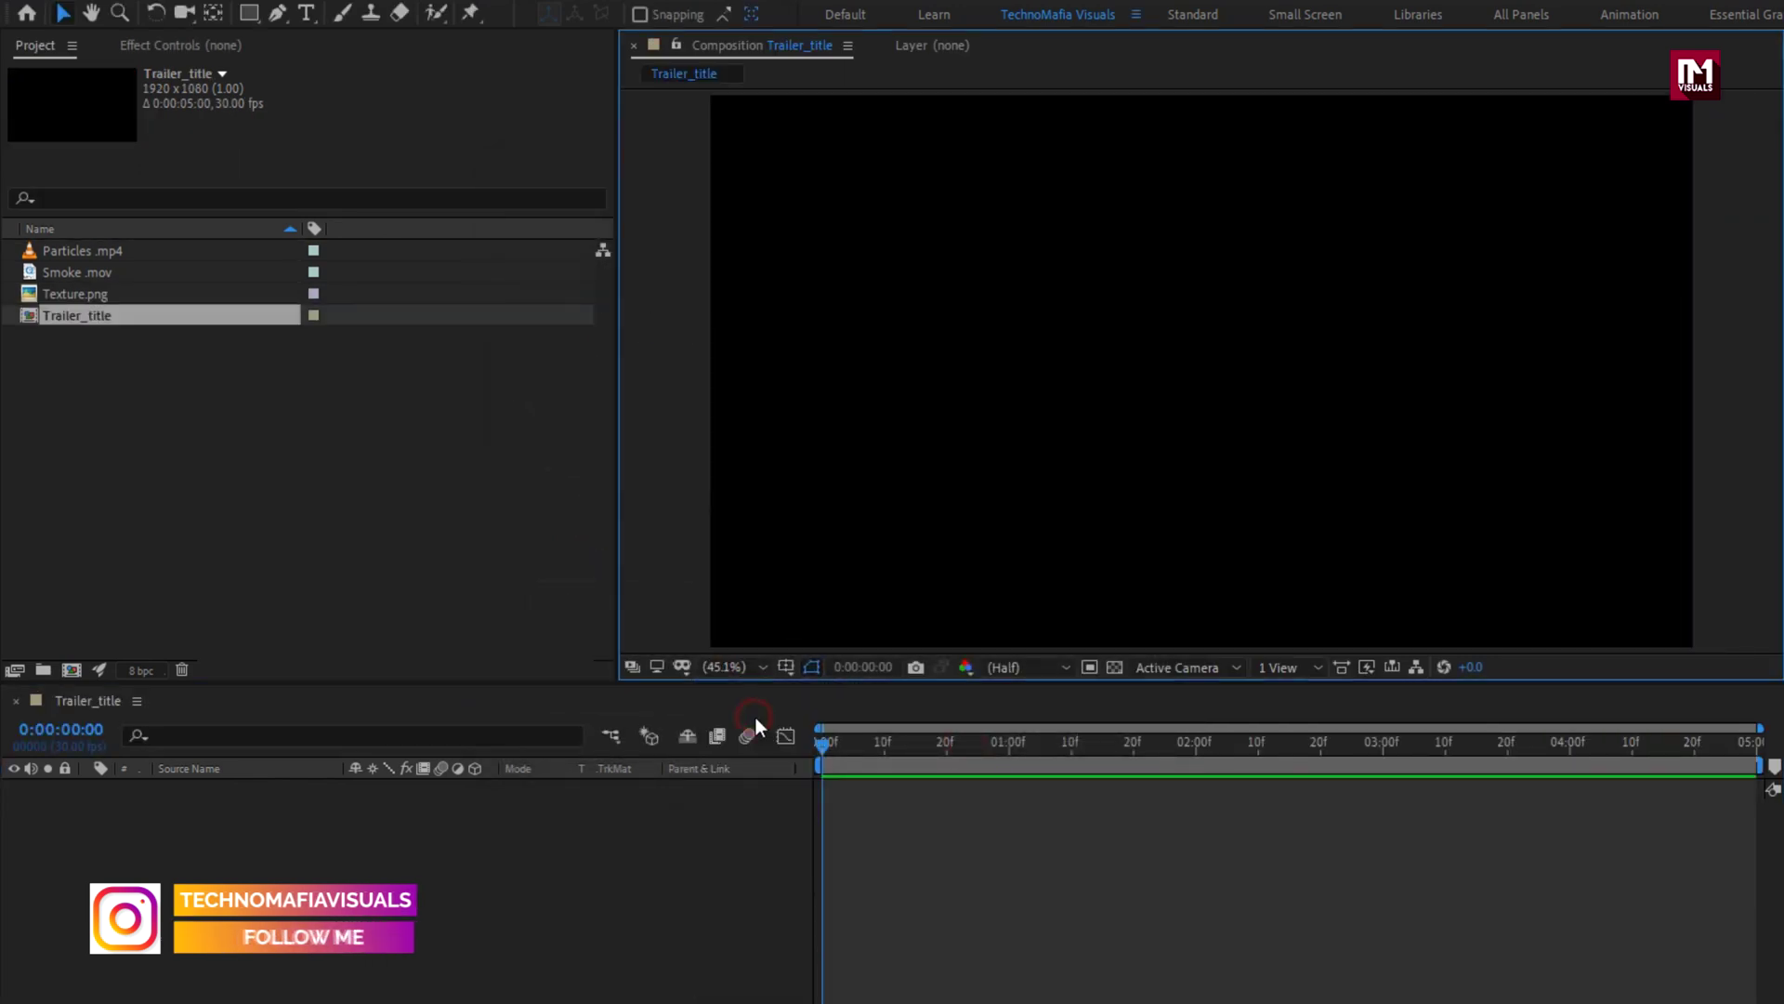
{"action": "left_click", "coordinate": [309, 14]}
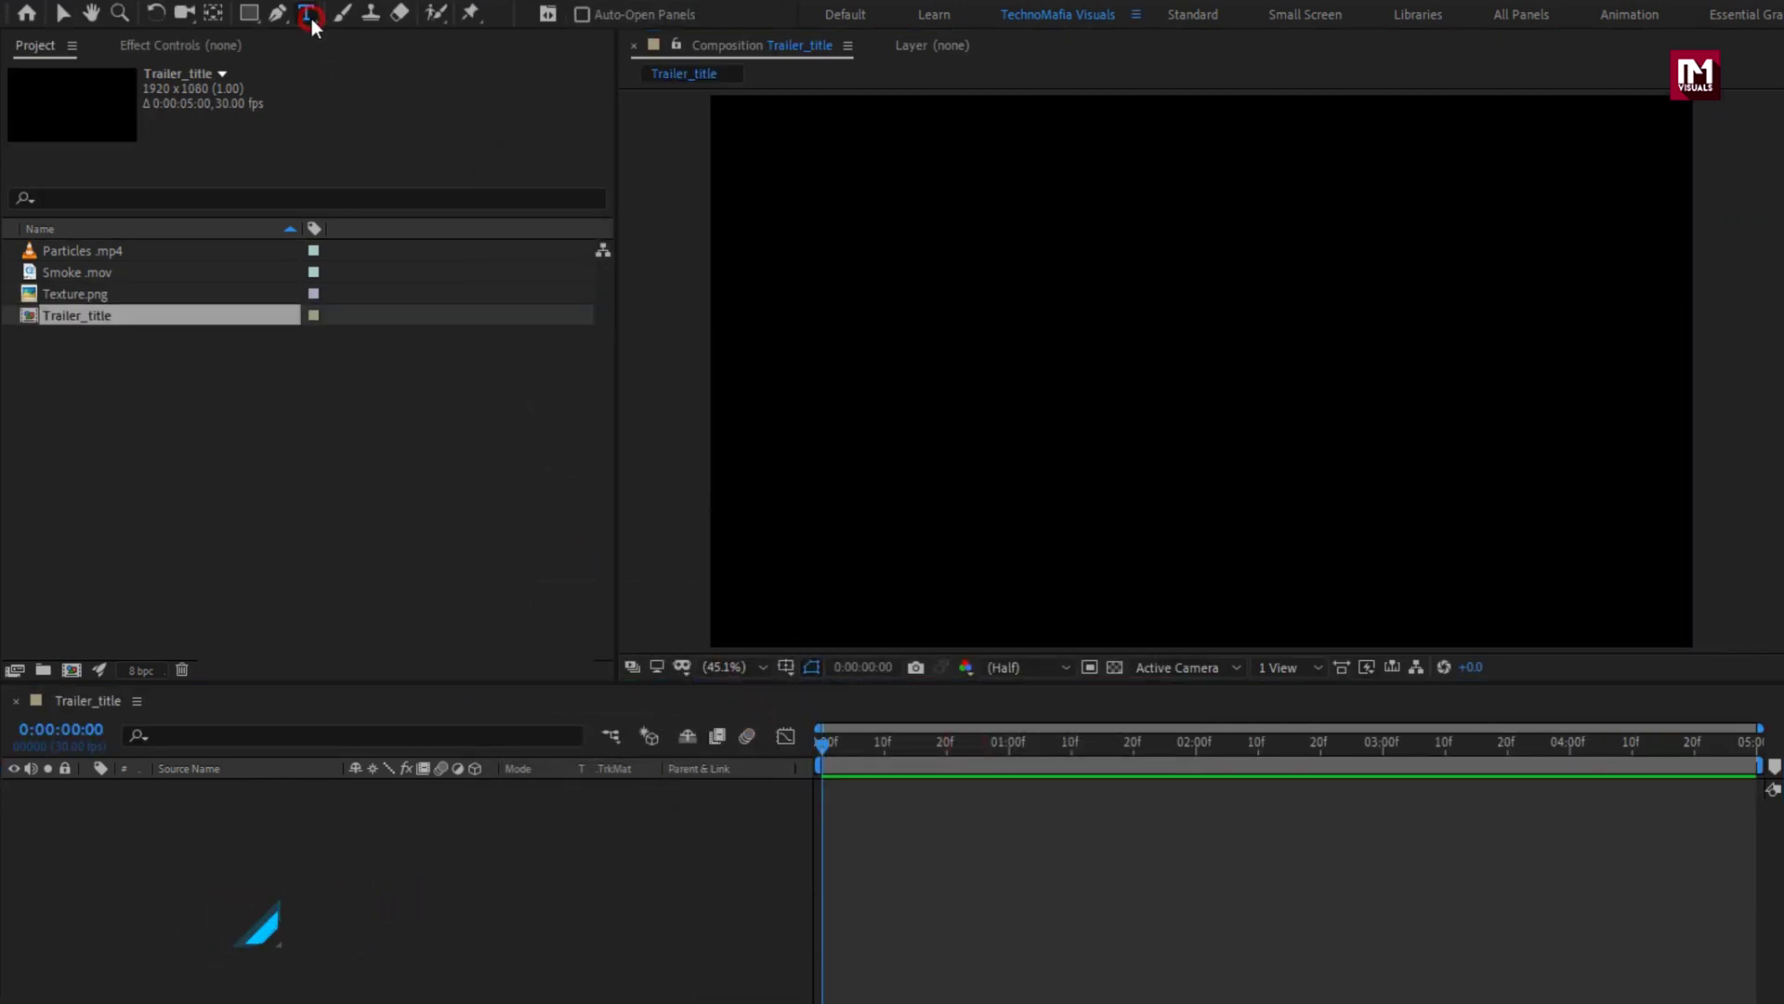
{"action": "left_click", "coordinate": [1045, 388]}
{"action": "type", "text": "TRAILER"}
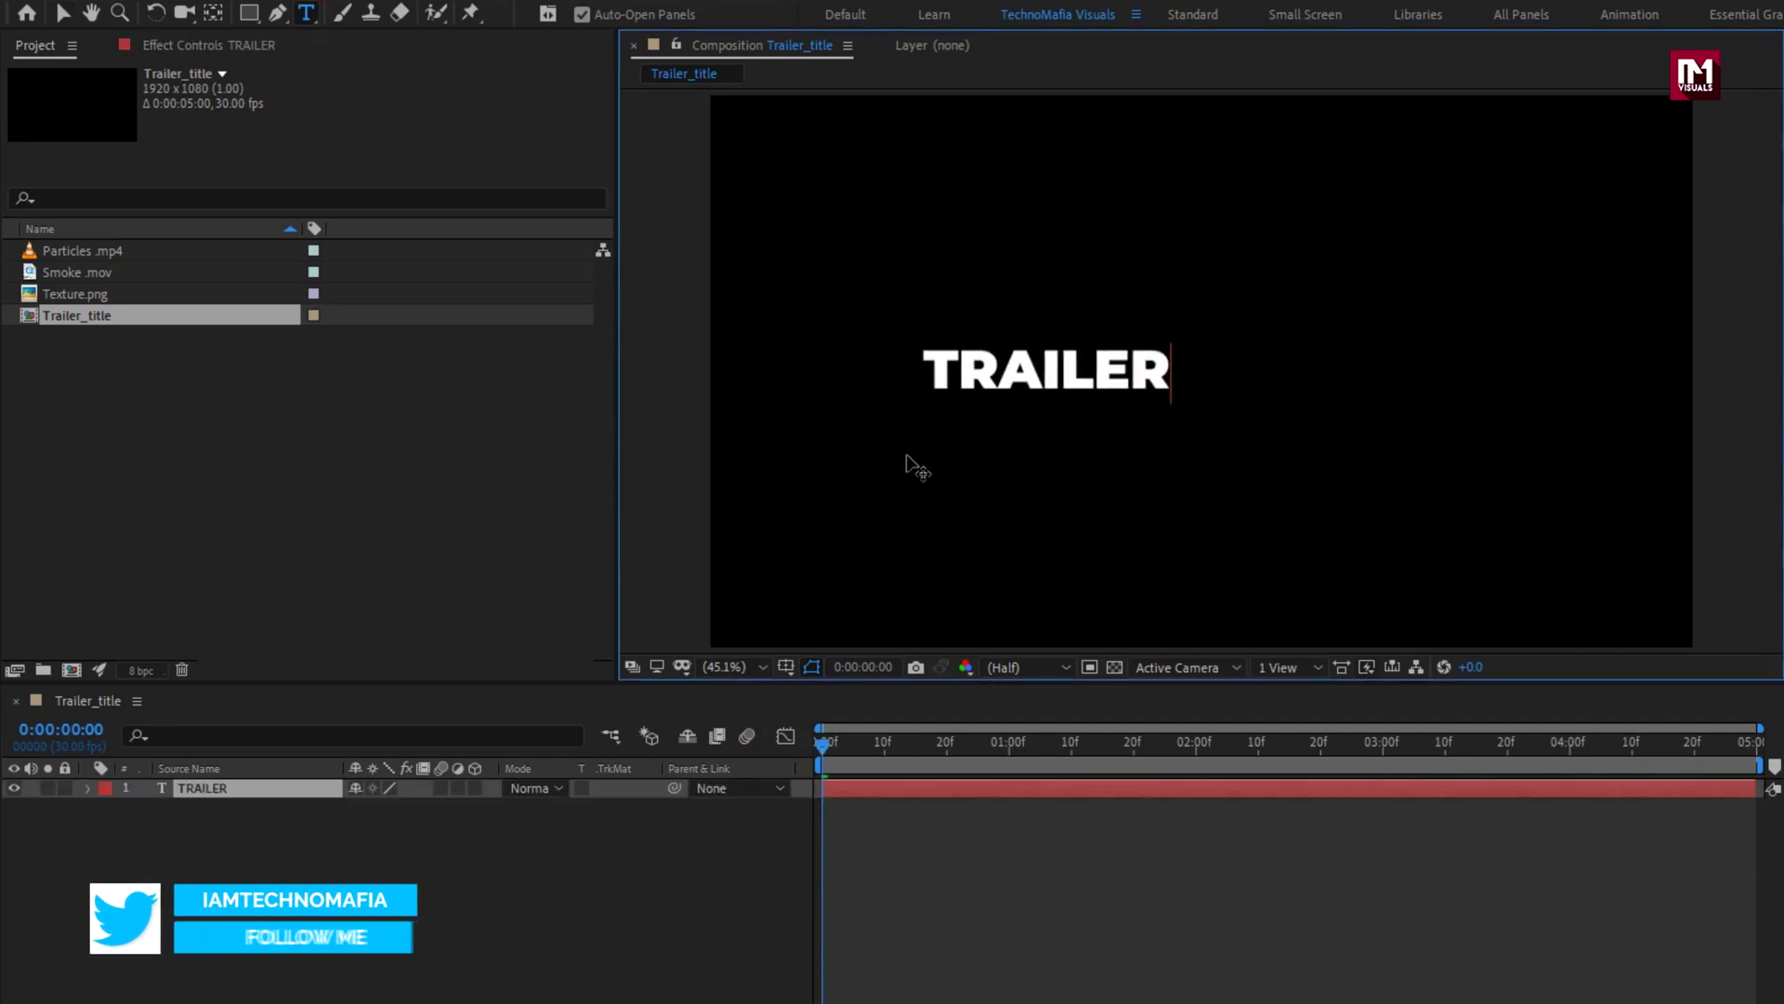
{"action": "key", "text": "Escape"}
{"action": "key", "text": "v"}
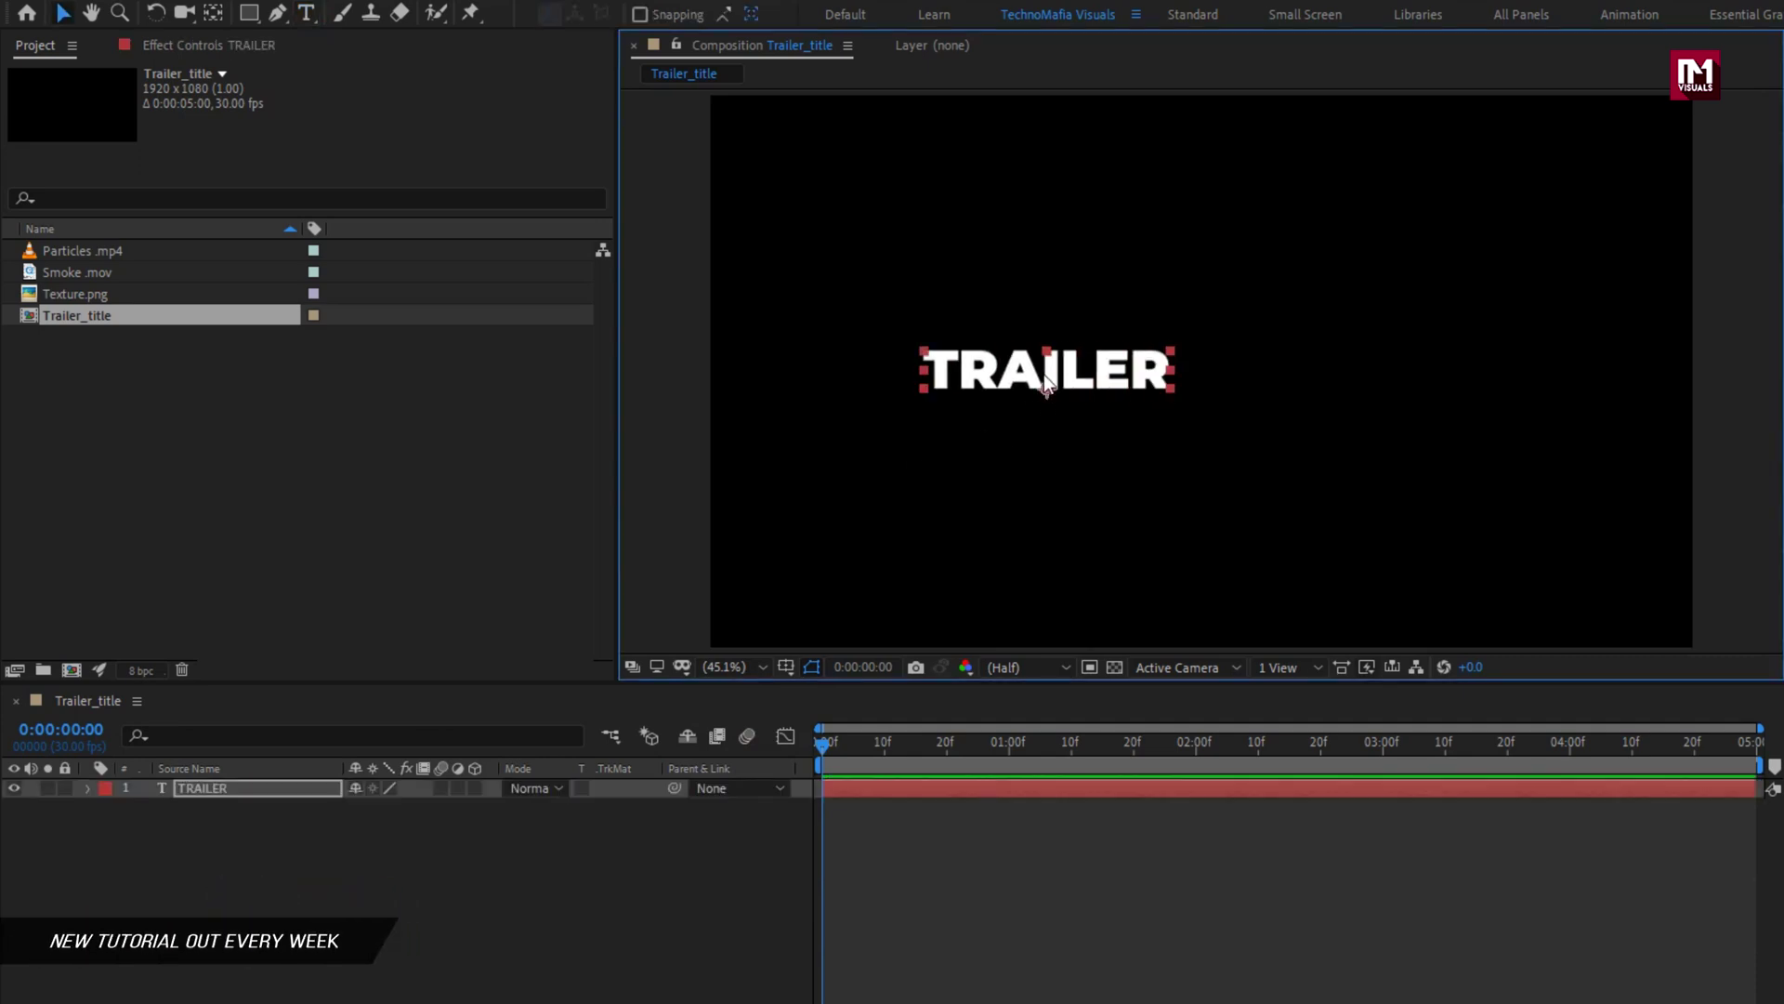
Set TRAILER's font to Imperator Regular at about 177 px
{"action": "left_click", "coordinate": [1522, 737]}
{"action": "type", "text": "im"}
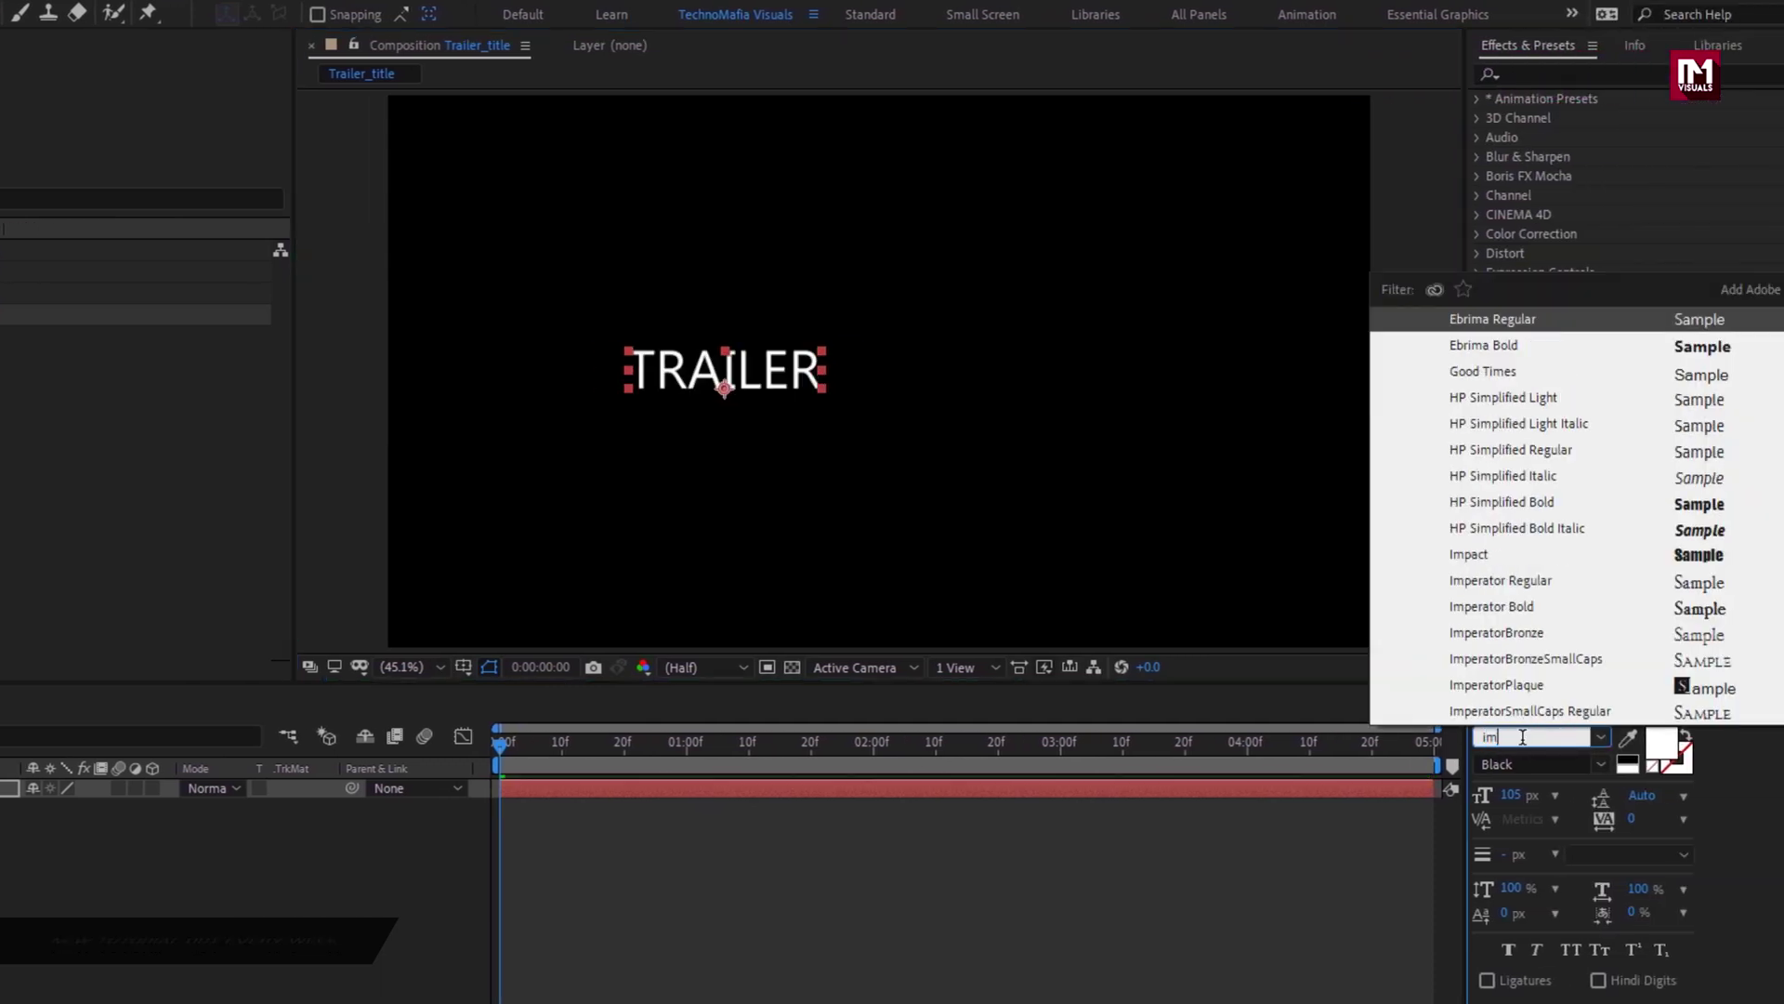
{"action": "type", "text": "p"}
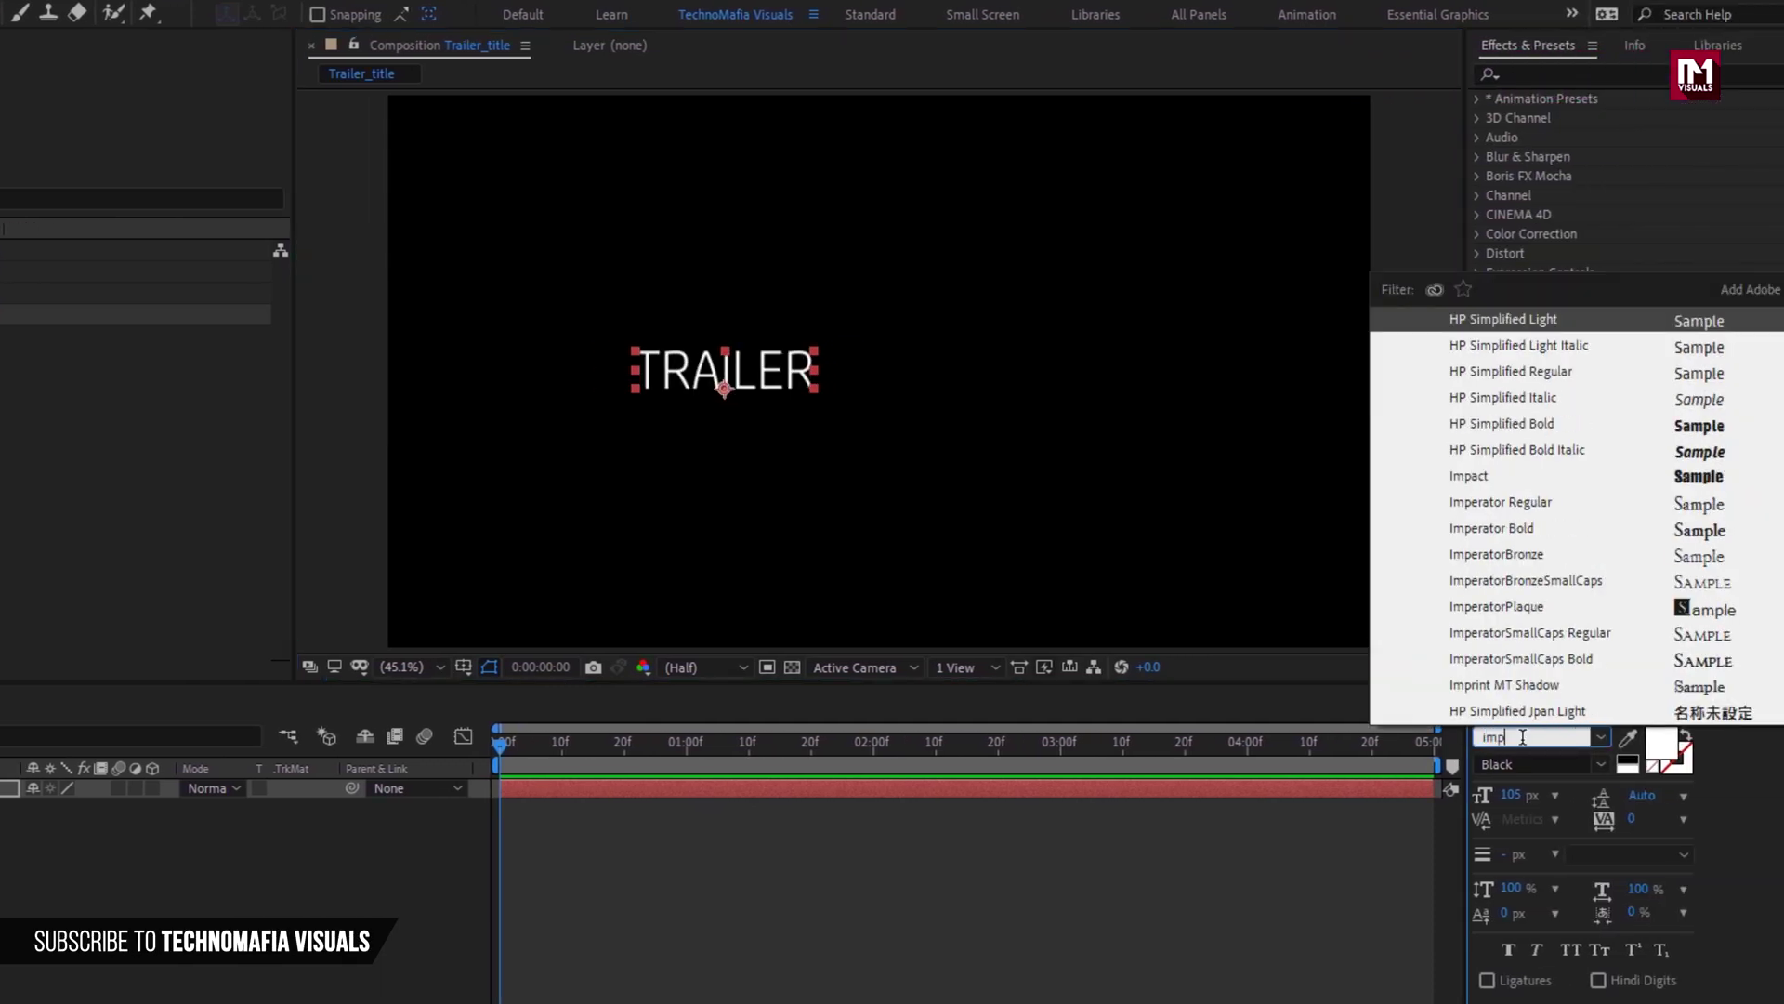
{"action": "left_click", "coordinate": [1487, 504]}
{"action": "left_click_drag", "start_coordinate": [1511, 795], "coordinate": [1599, 795]}
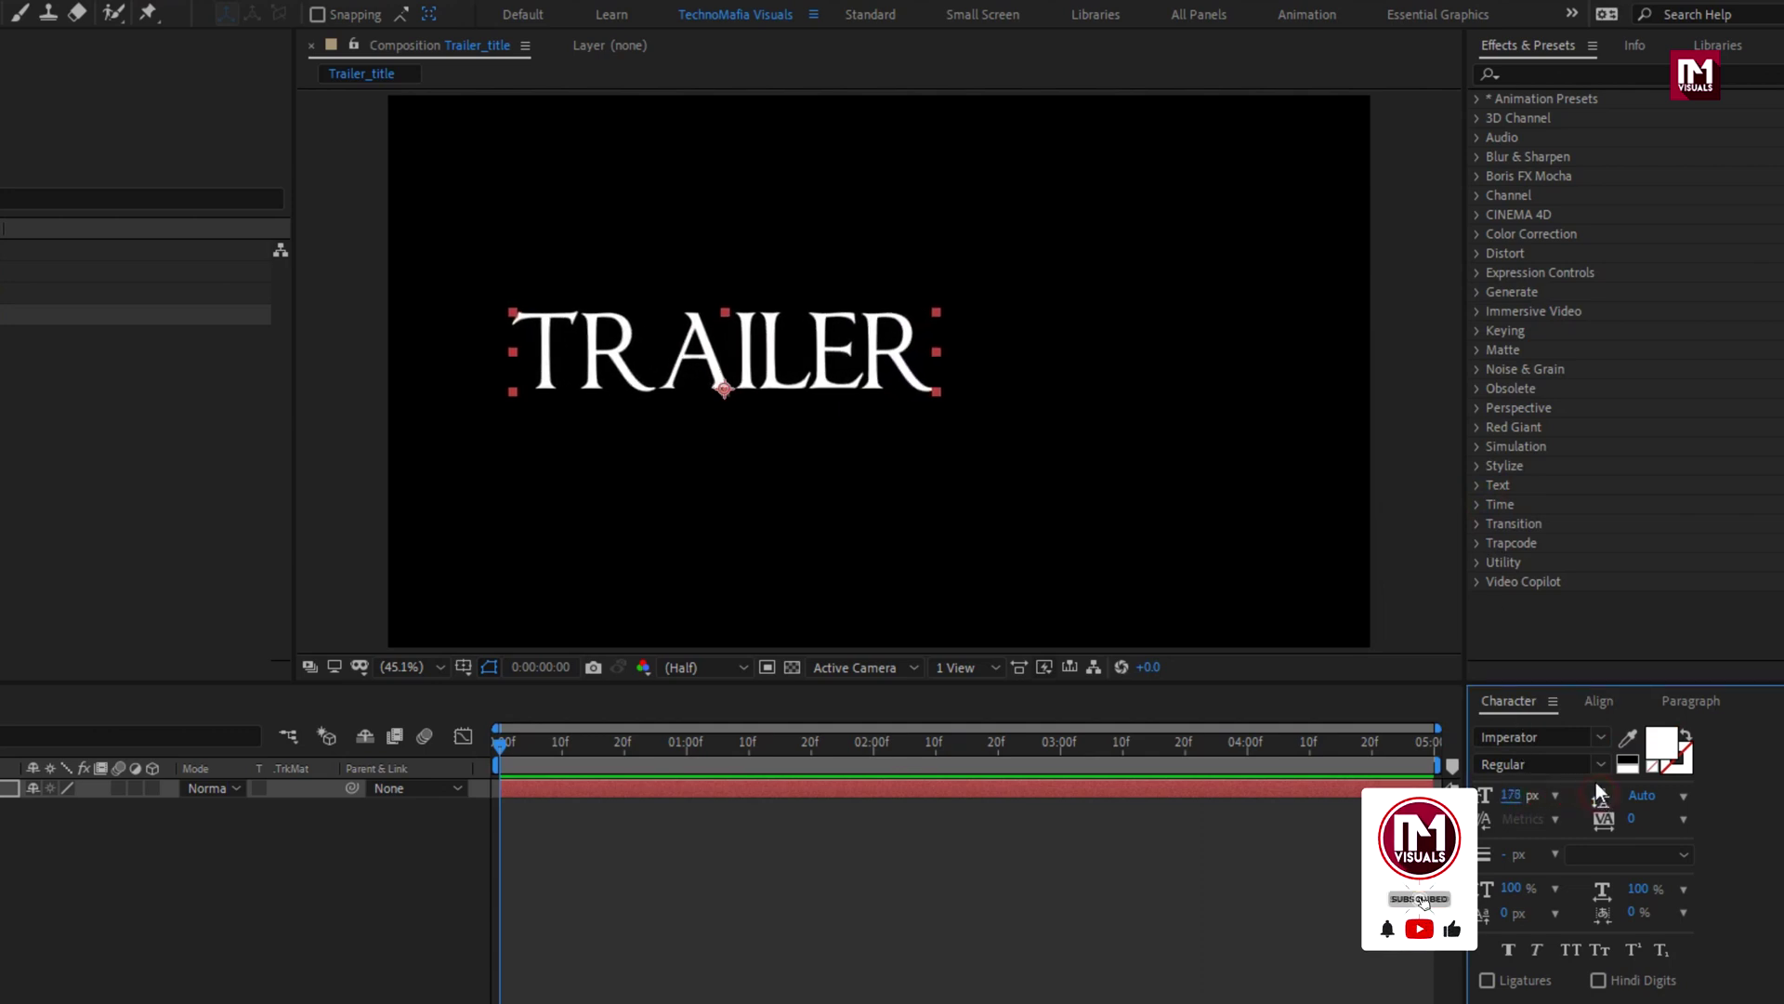
Centre TRAILER horizontally and vertically in the composition with the Align panel
{"action": "left_click", "coordinate": [1597, 704]}
{"action": "left_click", "coordinate": [1533, 757]}
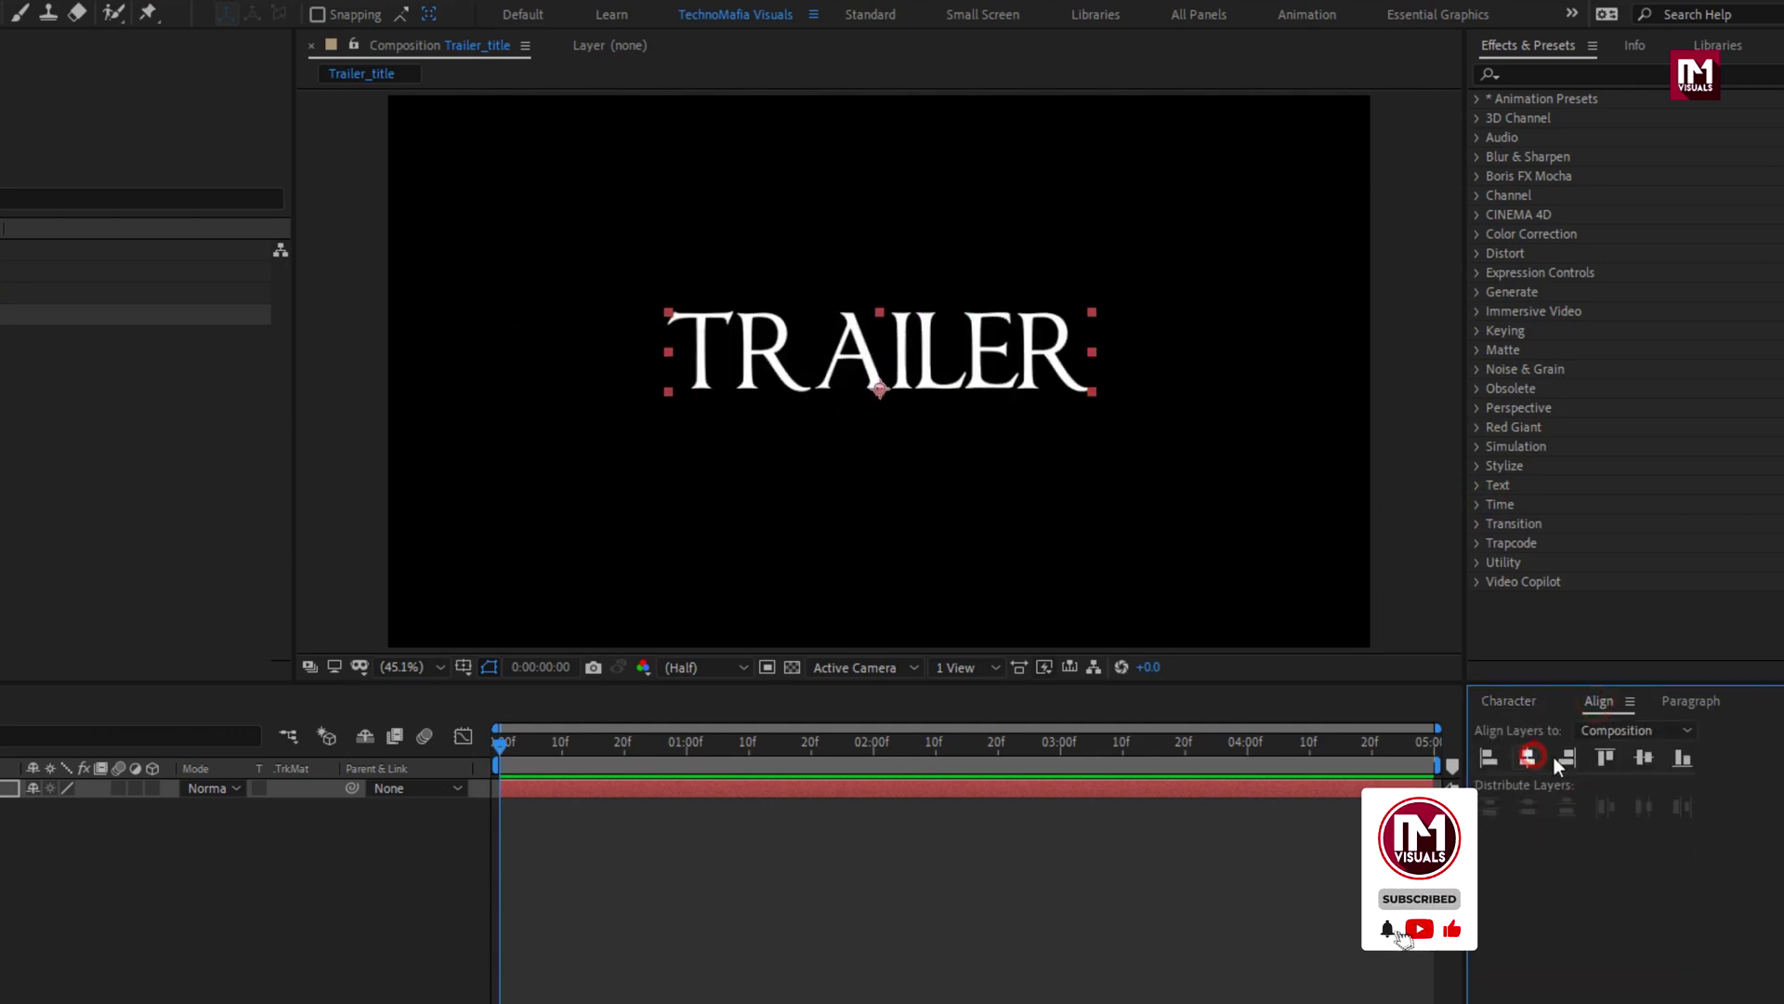
{"action": "left_click", "coordinate": [1643, 757]}
{"action": "left_click", "coordinate": [1449, 788]}
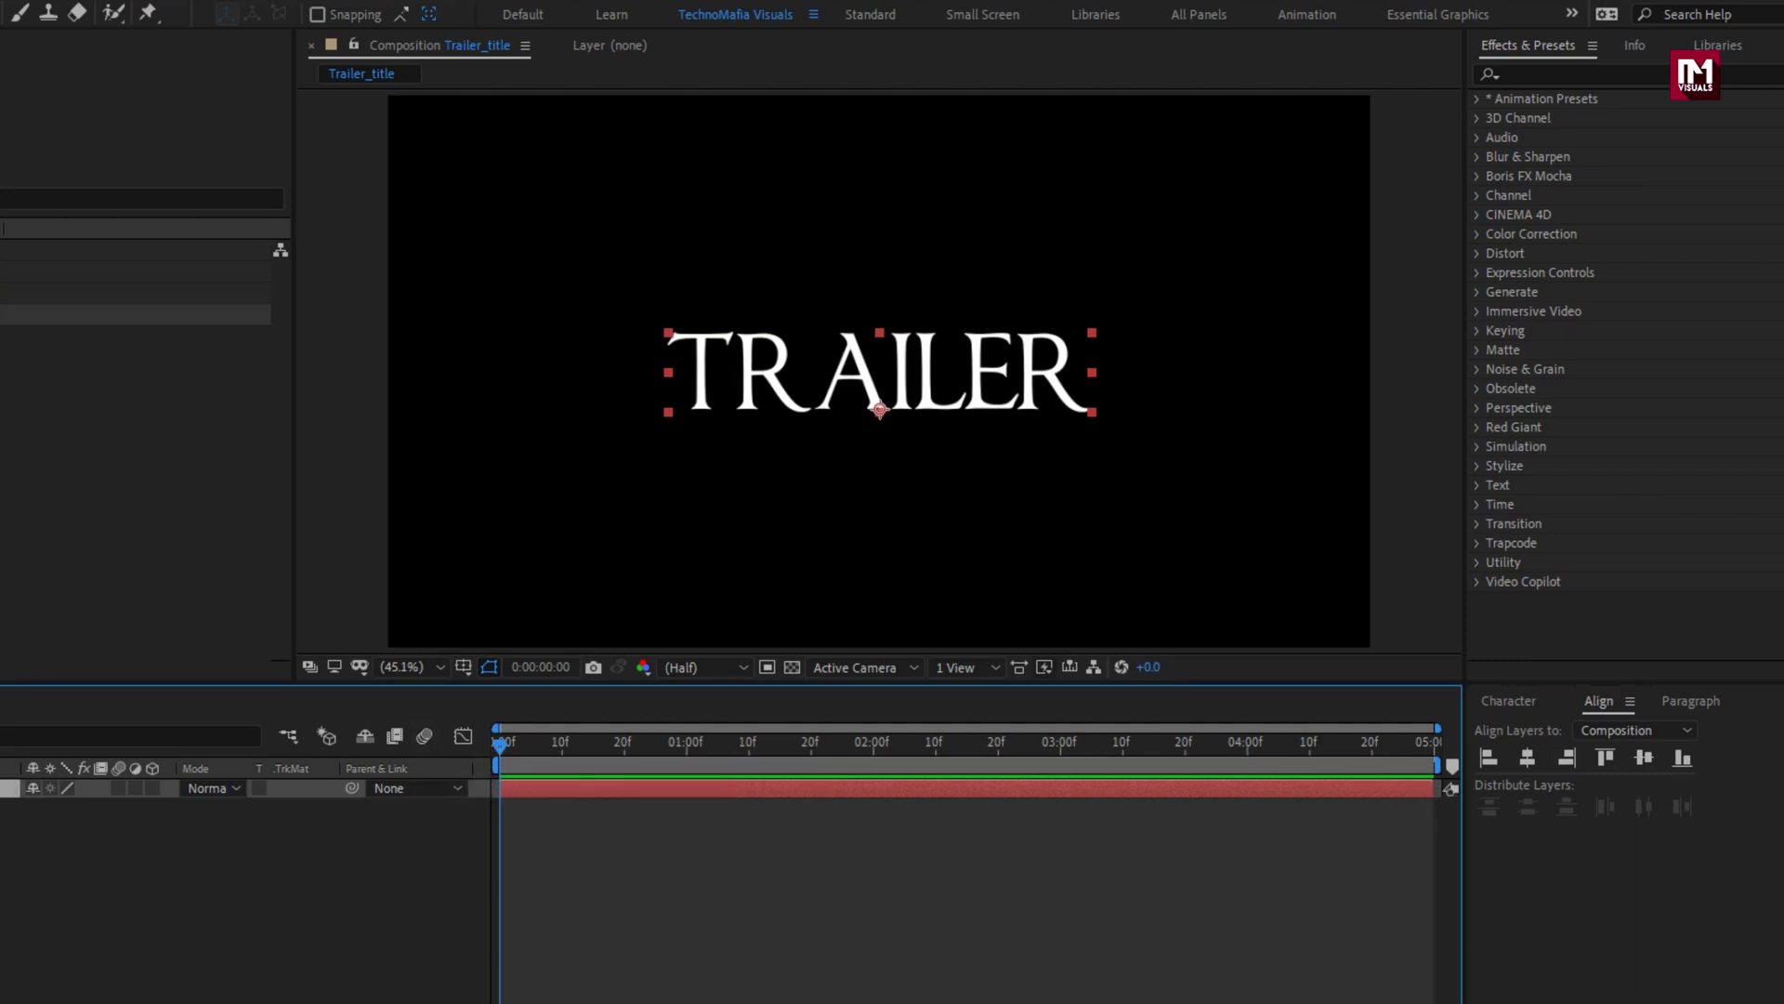
{"action": "left_click", "coordinate": [1691, 703]}
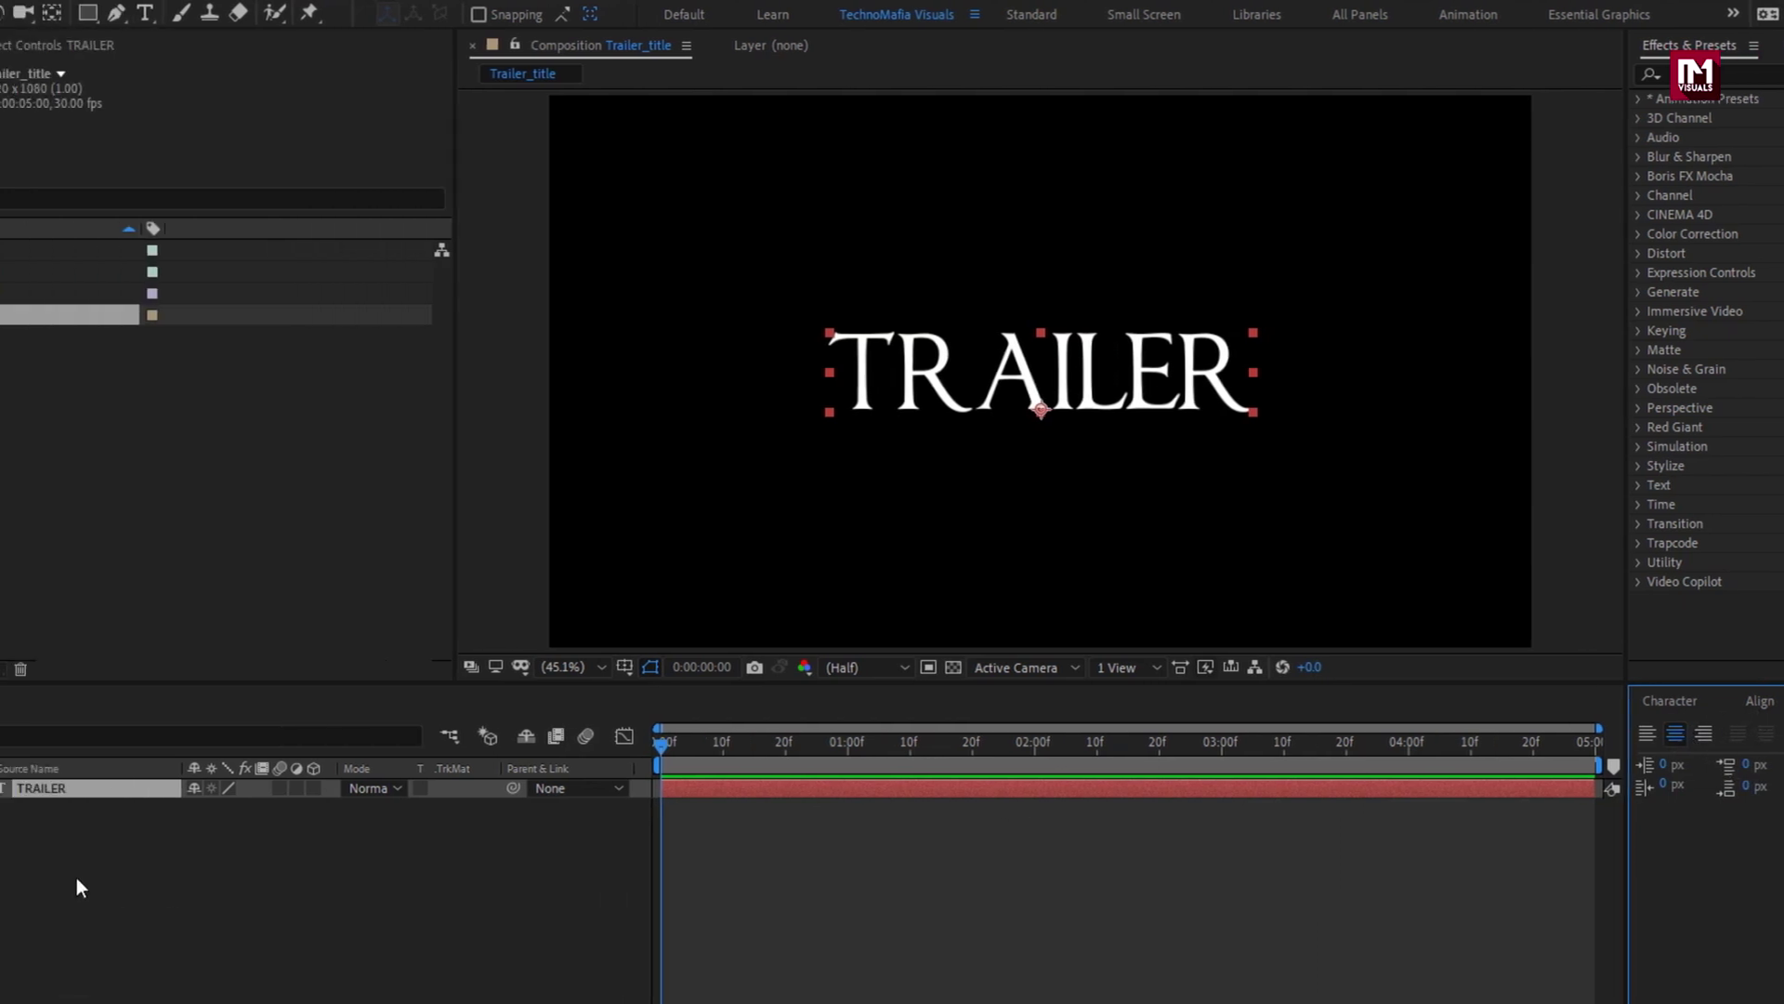
Add a Tracking animator to the TRAILER text layer
{"action": "left_click", "coordinate": [89, 788]}
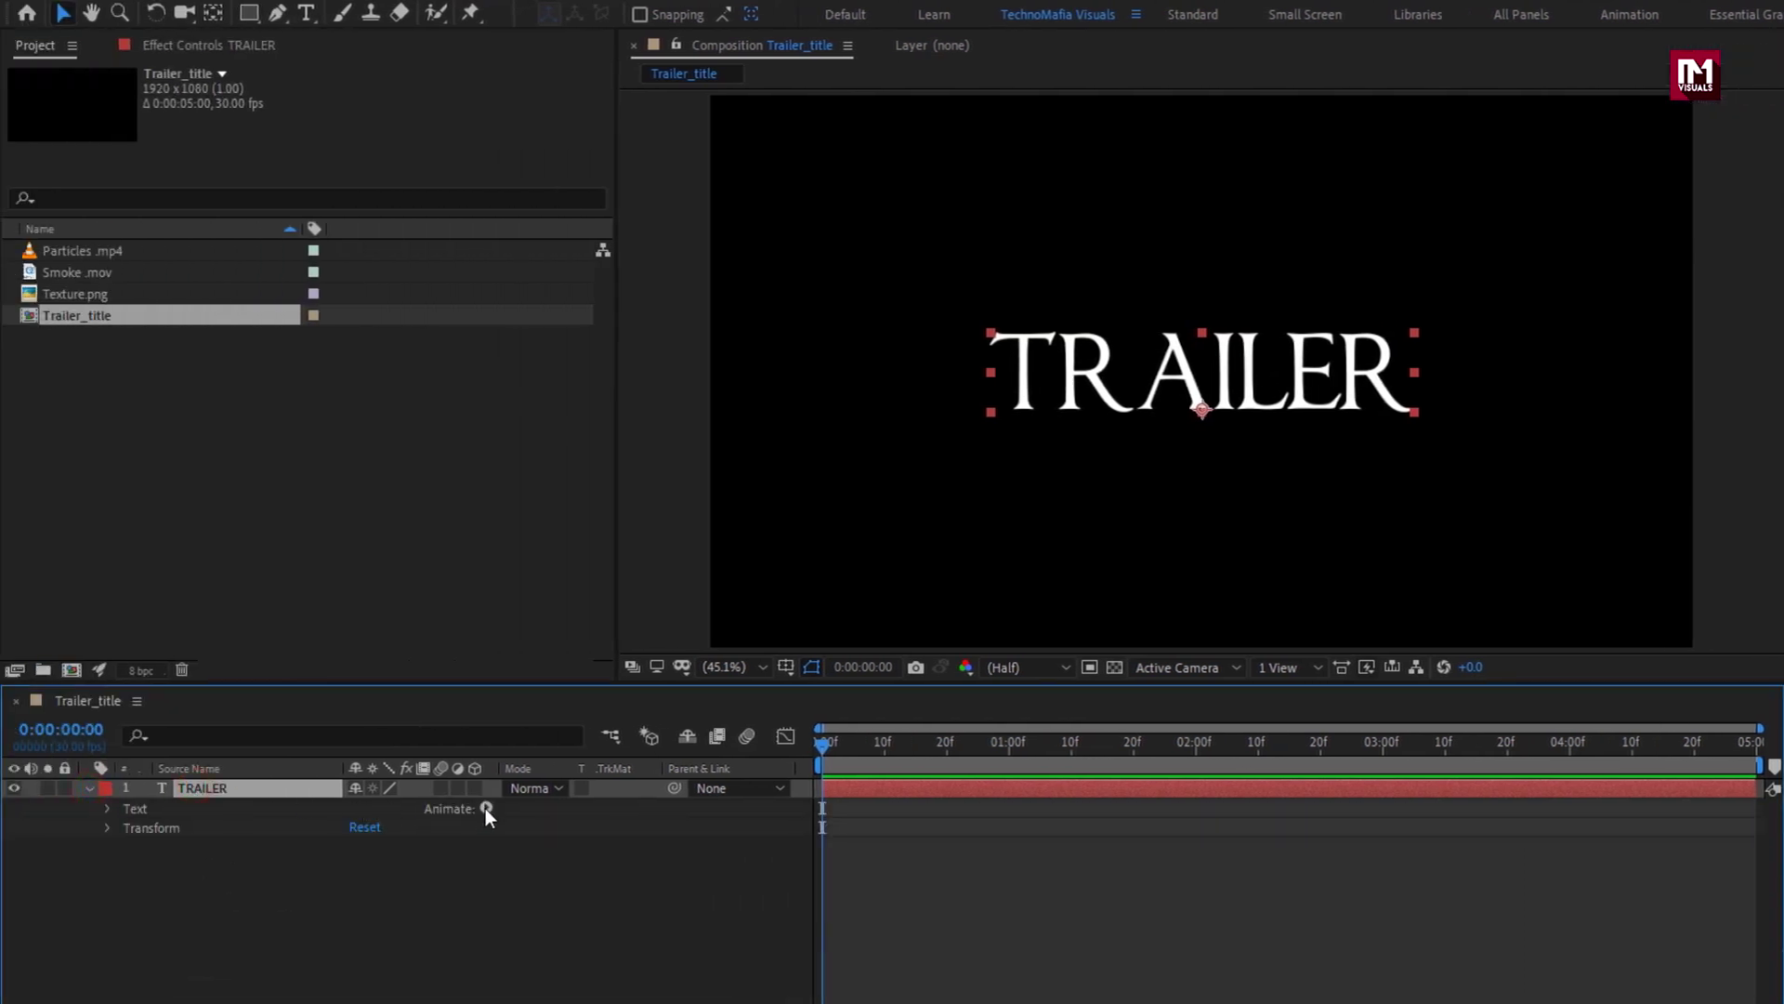
{"action": "left_click", "coordinate": [486, 809]}
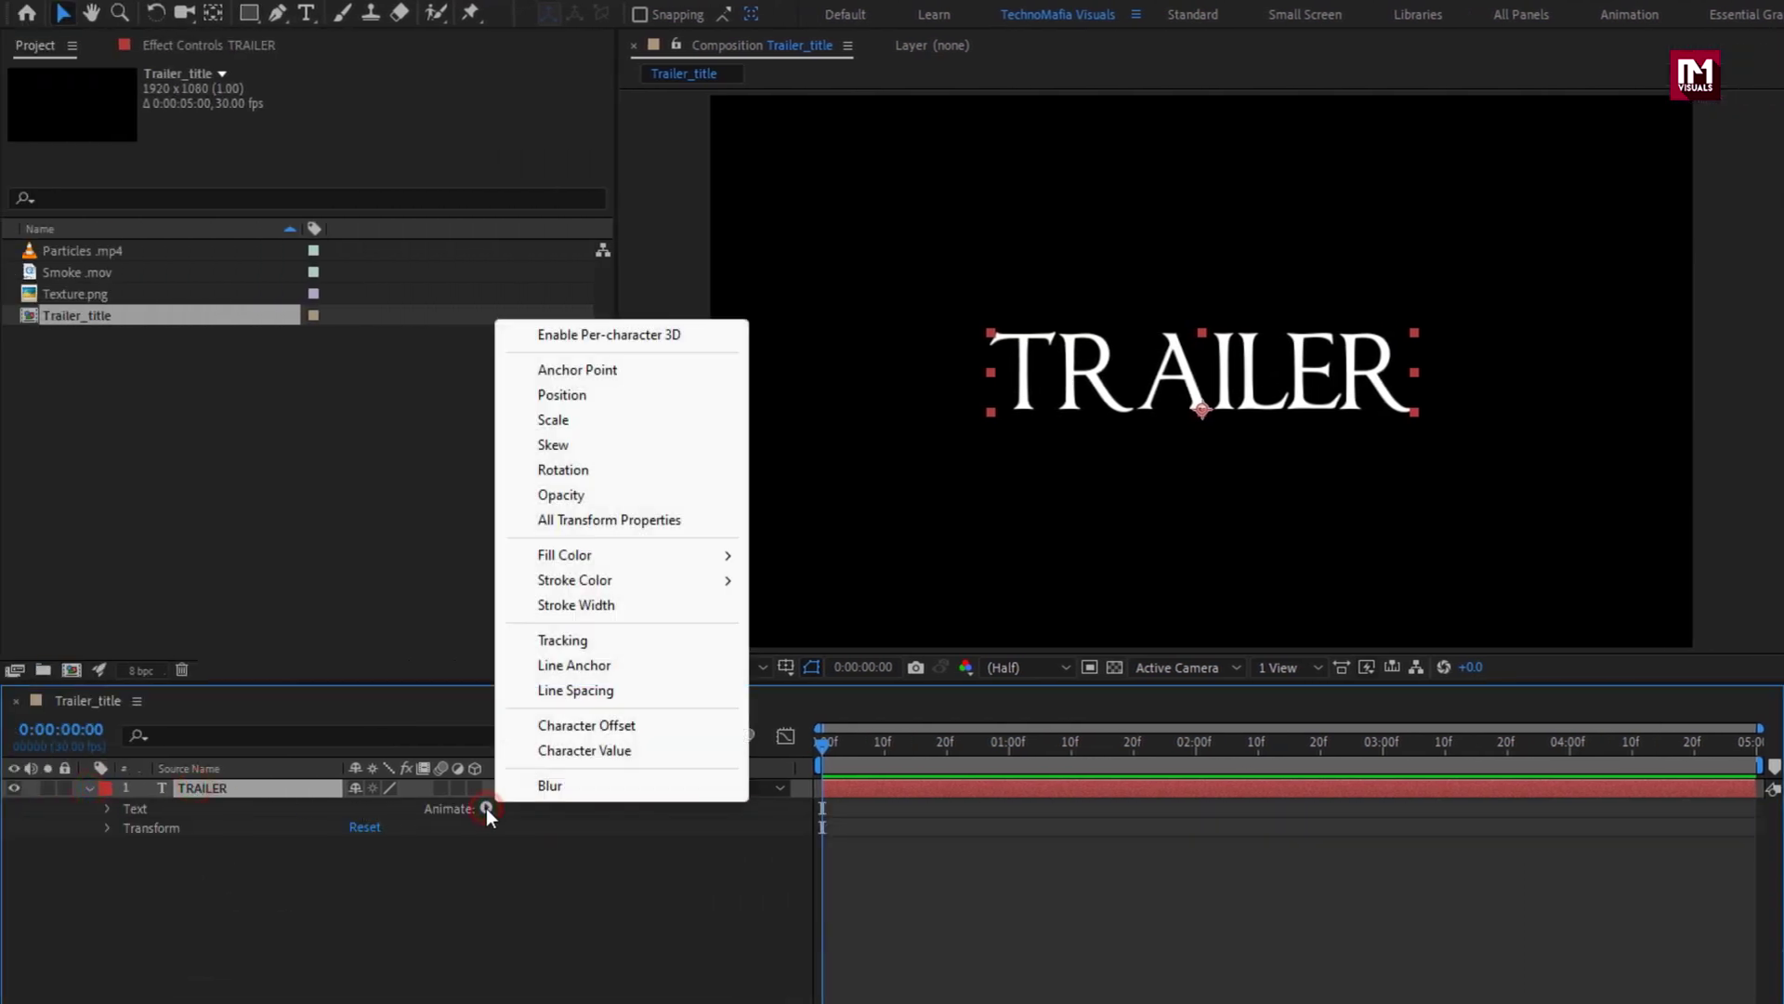
{"action": "left_click", "coordinate": [564, 641]}
Keyframe Tracking Amount 0 at the end and 170 at the start, then select both keyframes
{"action": "left_click_drag", "start_coordinate": [1001, 765], "coordinate": [1753, 743]}
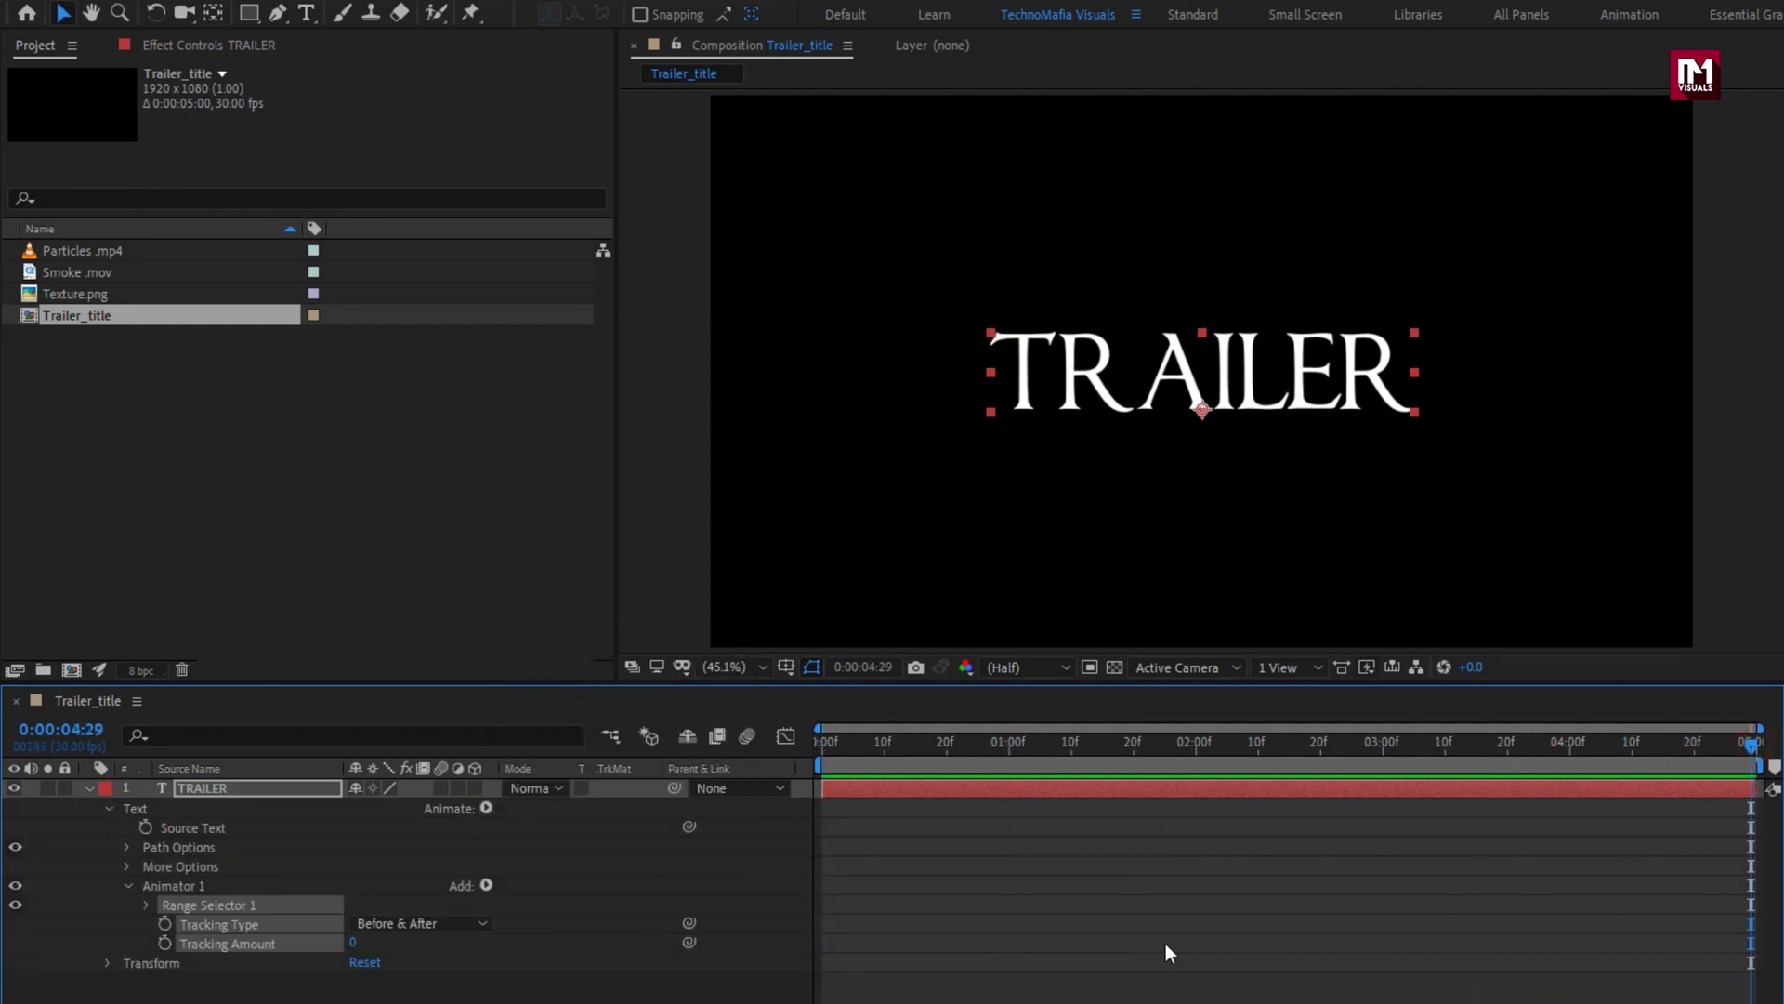
{"action": "left_click", "coordinate": [210, 963]}
{"action": "left_click", "coordinate": [167, 943]}
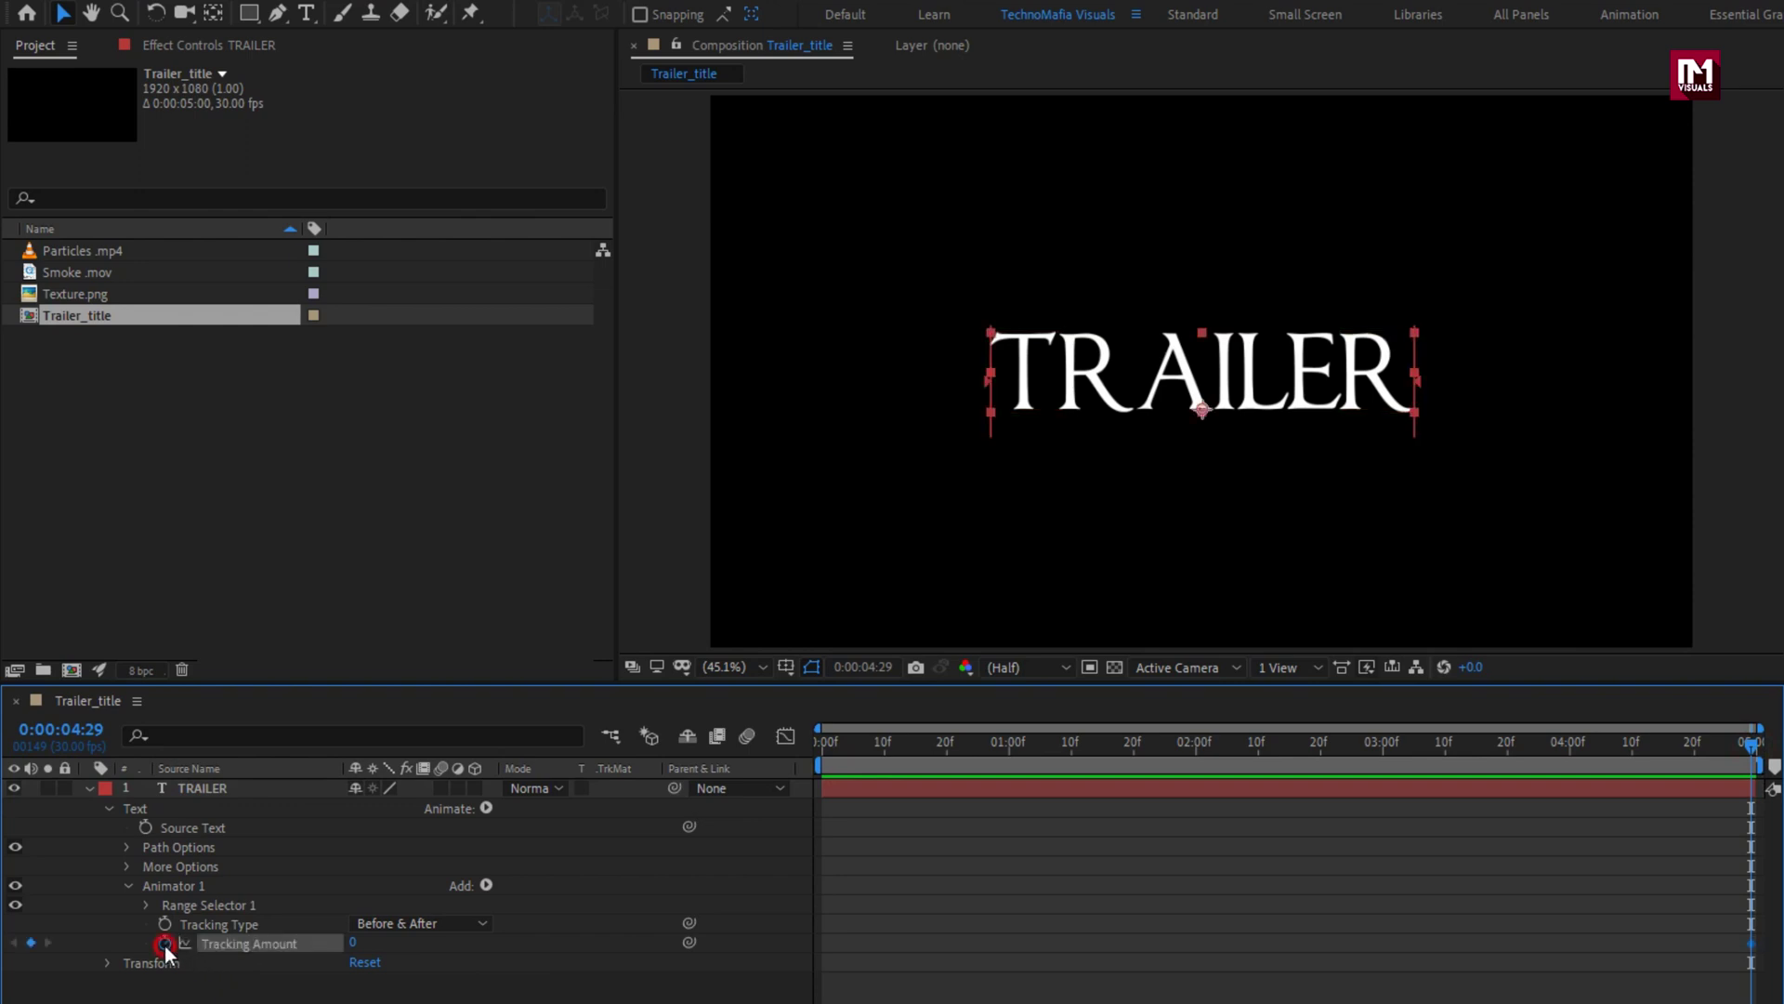
{"action": "left_click", "coordinate": [822, 746]}
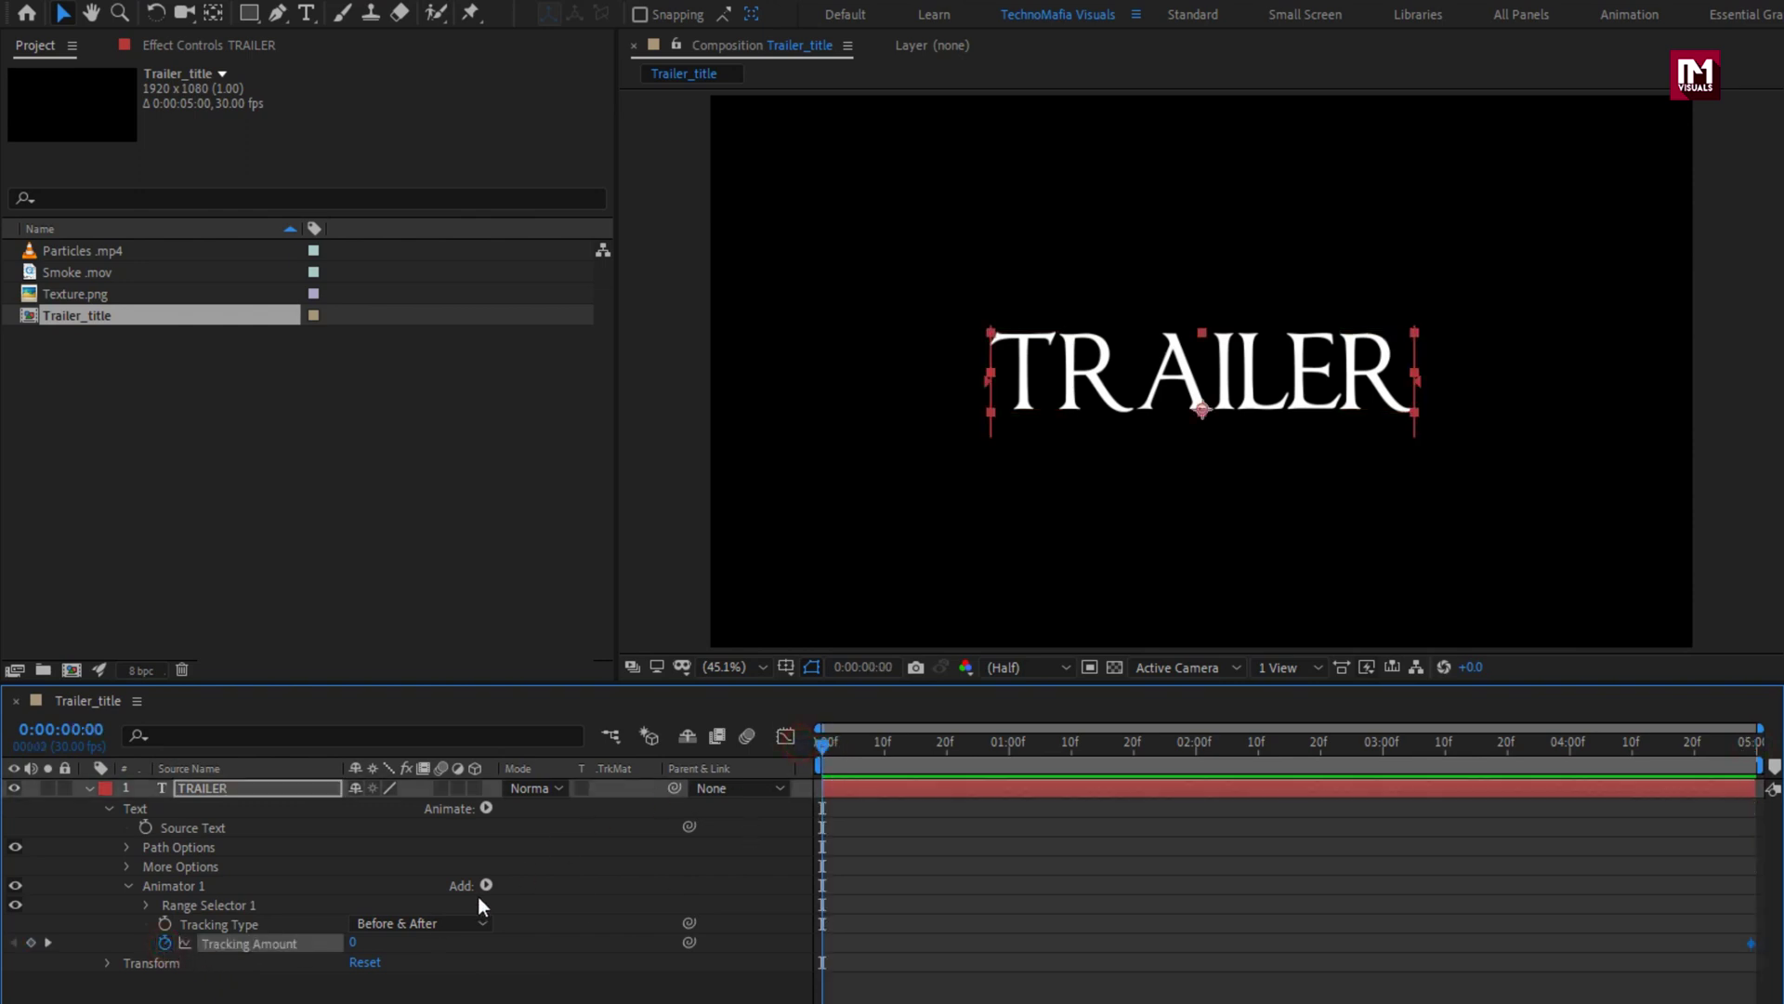
{"action": "left_click_drag", "start_coordinate": [350, 940], "coordinate": [523, 919]}
{"action": "left_click_drag", "start_coordinate": [828, 753], "coordinate": [910, 744]}
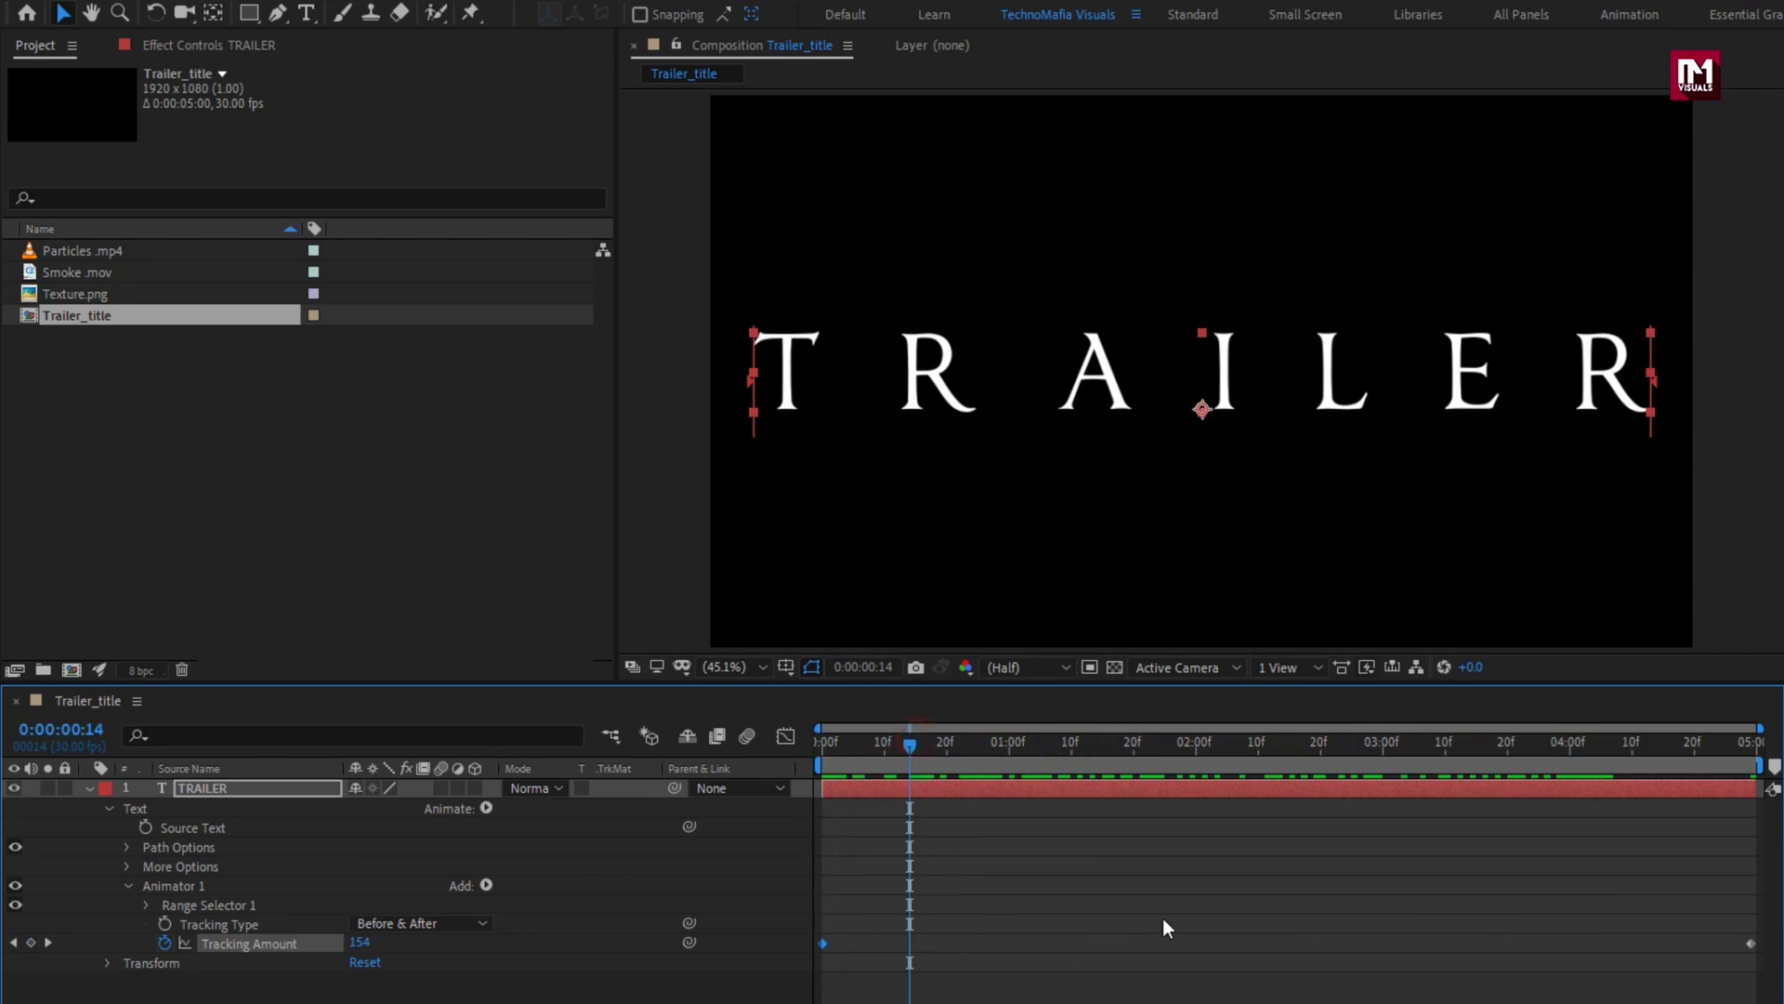
{"action": "left_click_drag", "start_coordinate": [1766, 967], "coordinate": [801, 925]}
Apply Easy Ease to both tracking keyframes
{"action": "right_click", "coordinate": [826, 949]}
{"action": "mouse_move", "coordinate": [995, 925]}
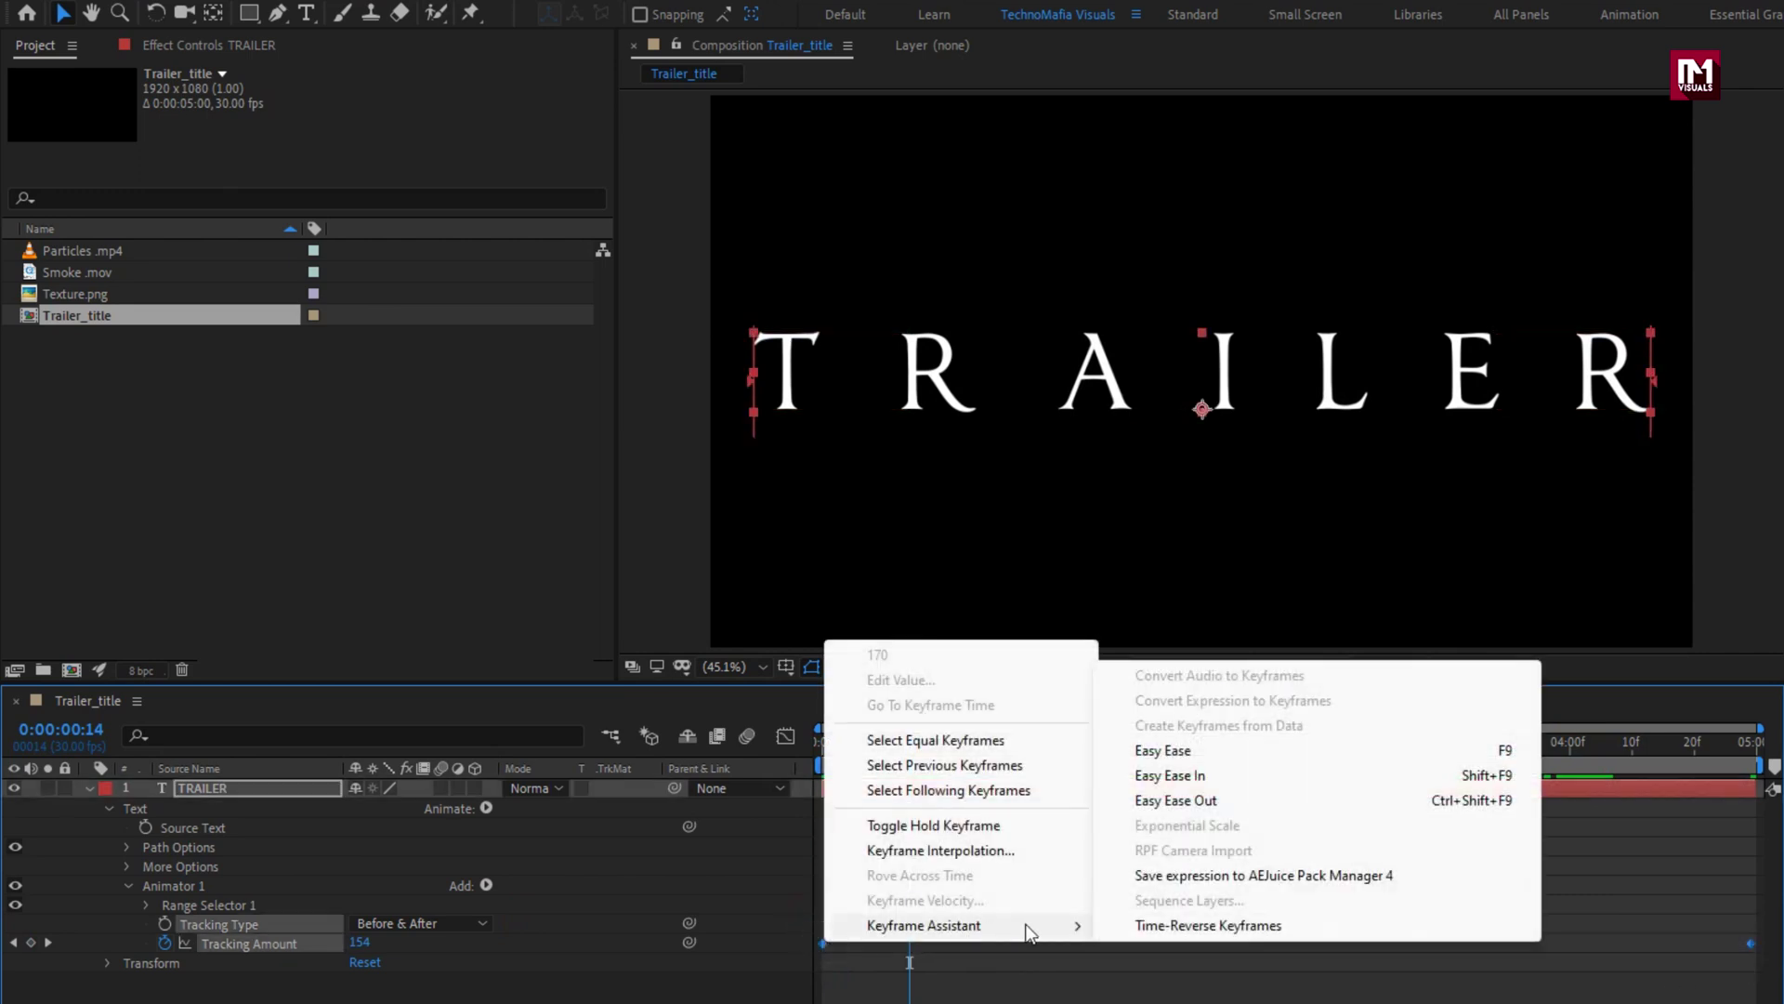
{"action": "left_click", "coordinate": [1176, 766]}
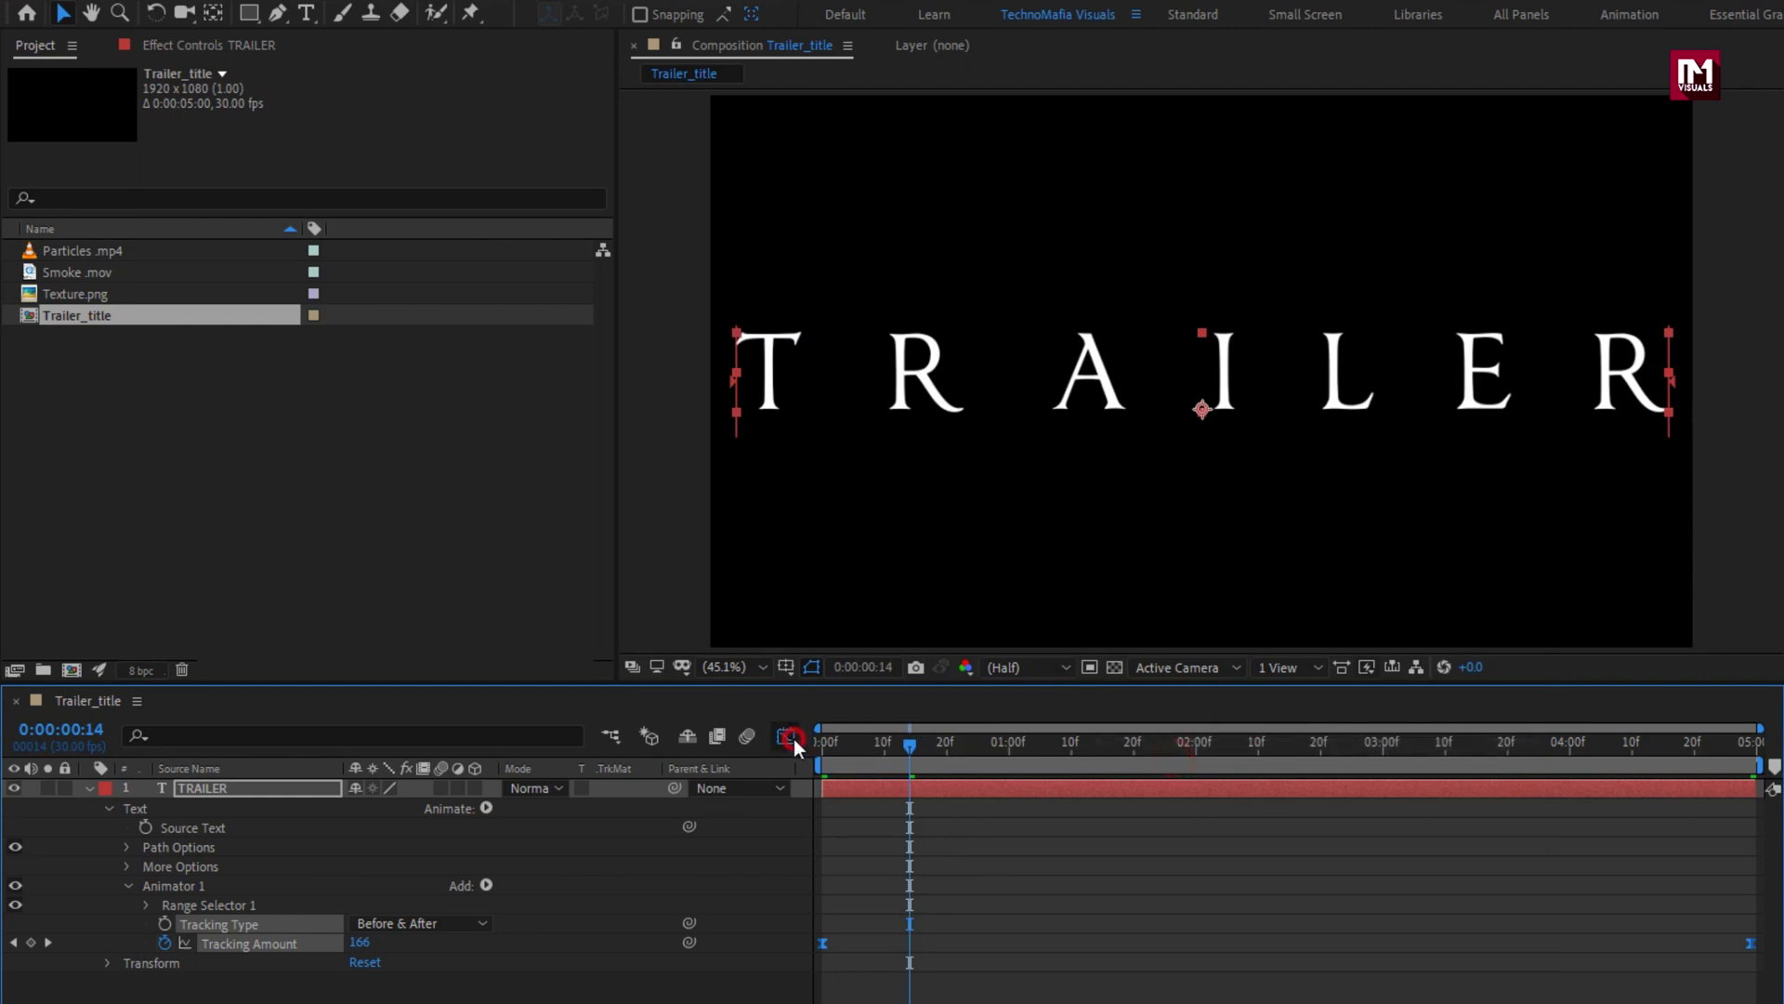
Reshape the speed curve in the Graph Editor so letters close quickly, then settle slowly
{"action": "left_click", "coordinate": [787, 736]}
{"action": "left_click", "coordinate": [1734, 818]}
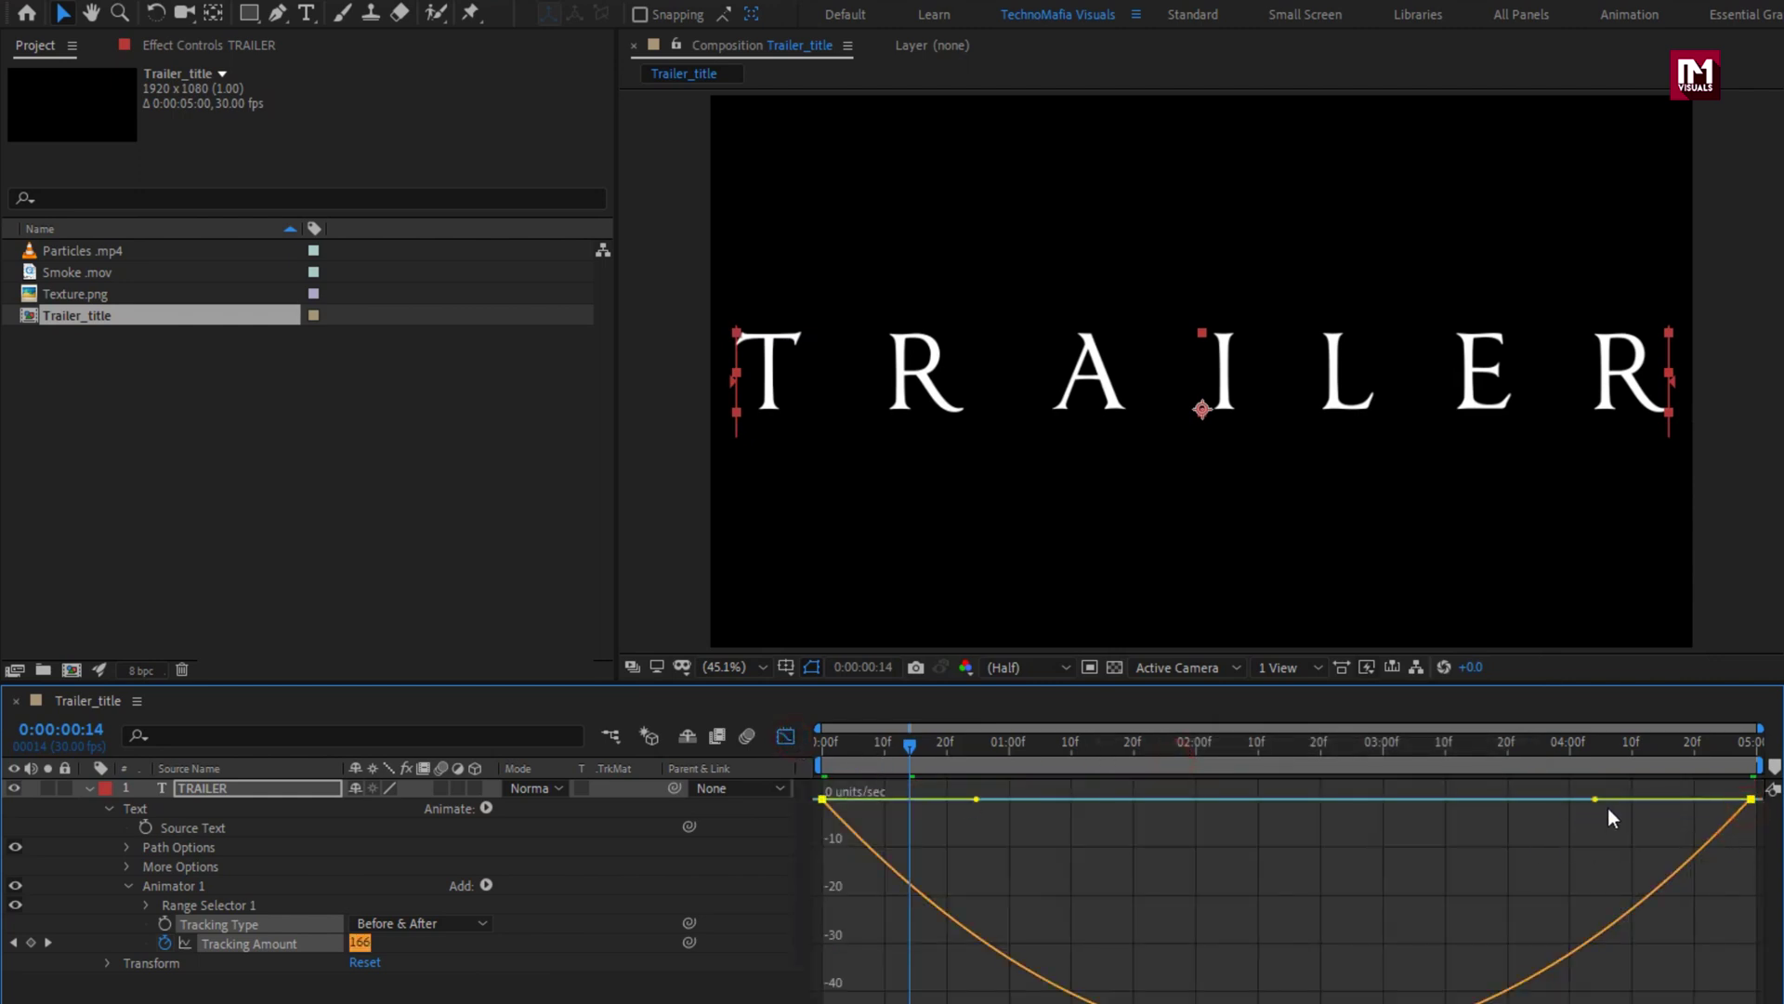
{"action": "left_click_drag", "start_coordinate": [1596, 799], "coordinate": [1439, 799]}
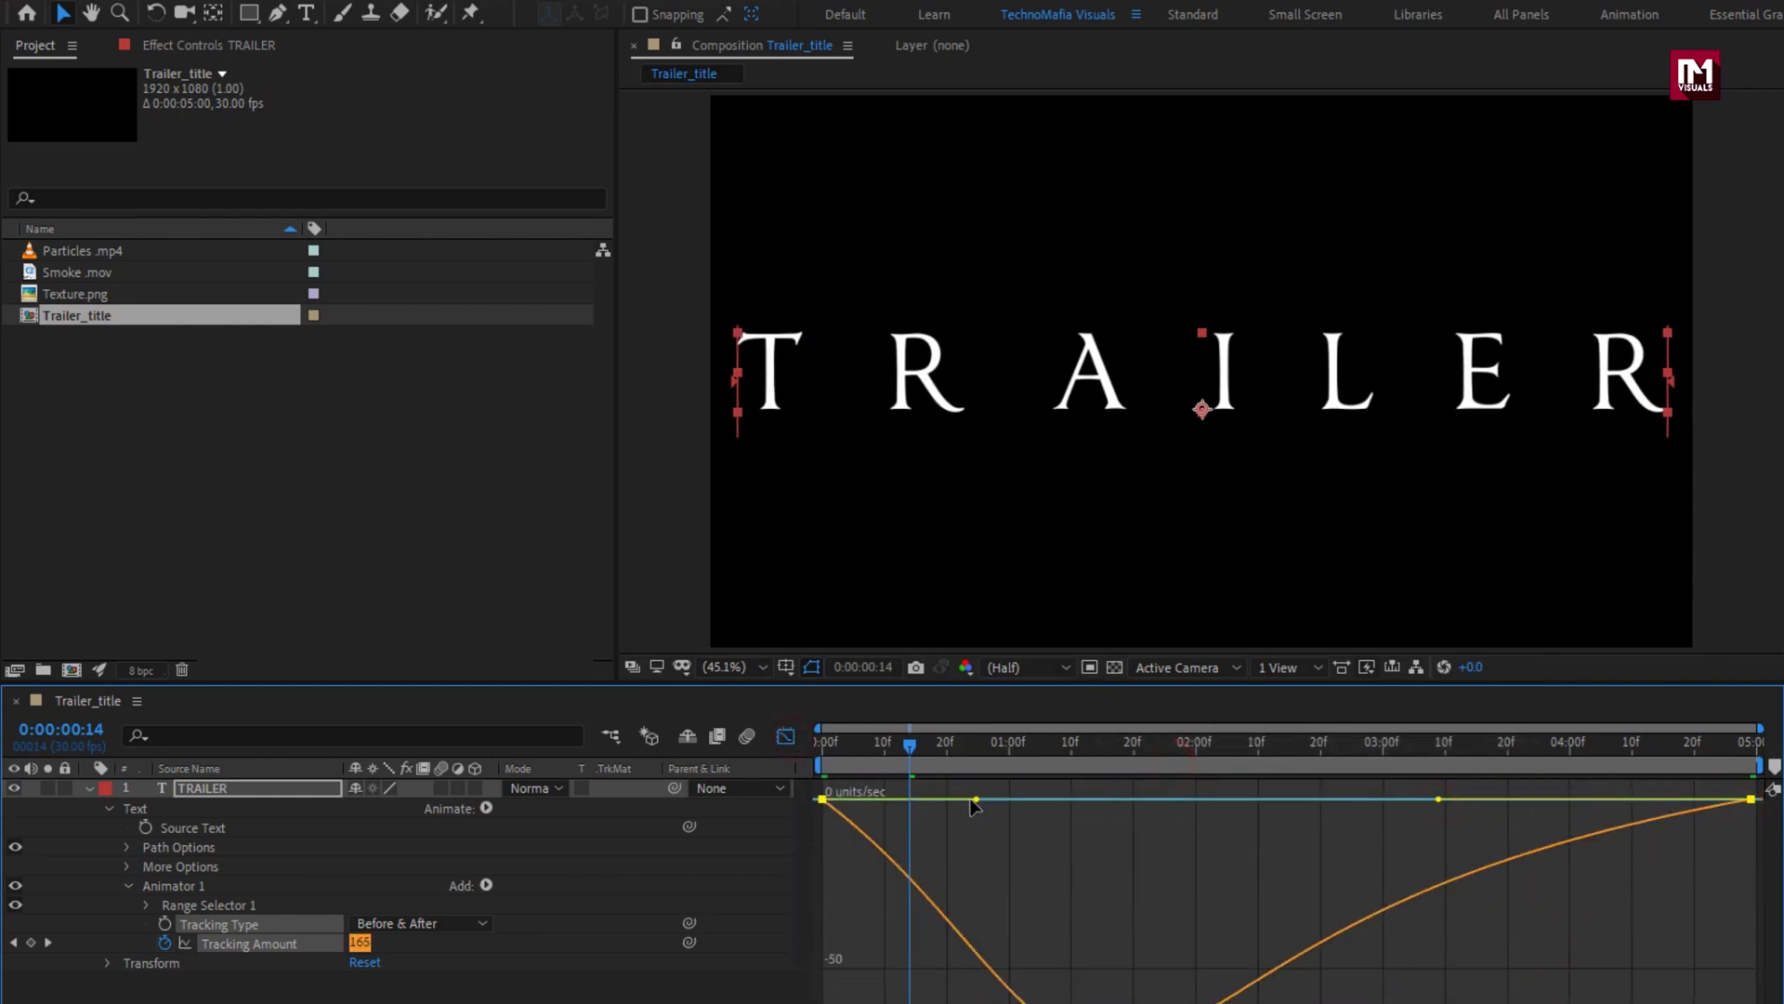
{"action": "left_click_drag", "start_coordinate": [977, 801], "coordinate": [940, 800]}
{"action": "left_click_drag", "start_coordinate": [1439, 801], "coordinate": [1378, 801]}
{"action": "left_click_drag", "start_coordinate": [889, 758], "coordinate": [996, 741]}
{"action": "left_click_drag", "start_coordinate": [938, 801], "coordinate": [936, 804]}
{"action": "left_click", "coordinate": [786, 738]}
{"action": "left_click", "coordinate": [827, 753]}
{"action": "left_click_drag", "start_coordinate": [830, 757], "coordinate": [1551, 744]}
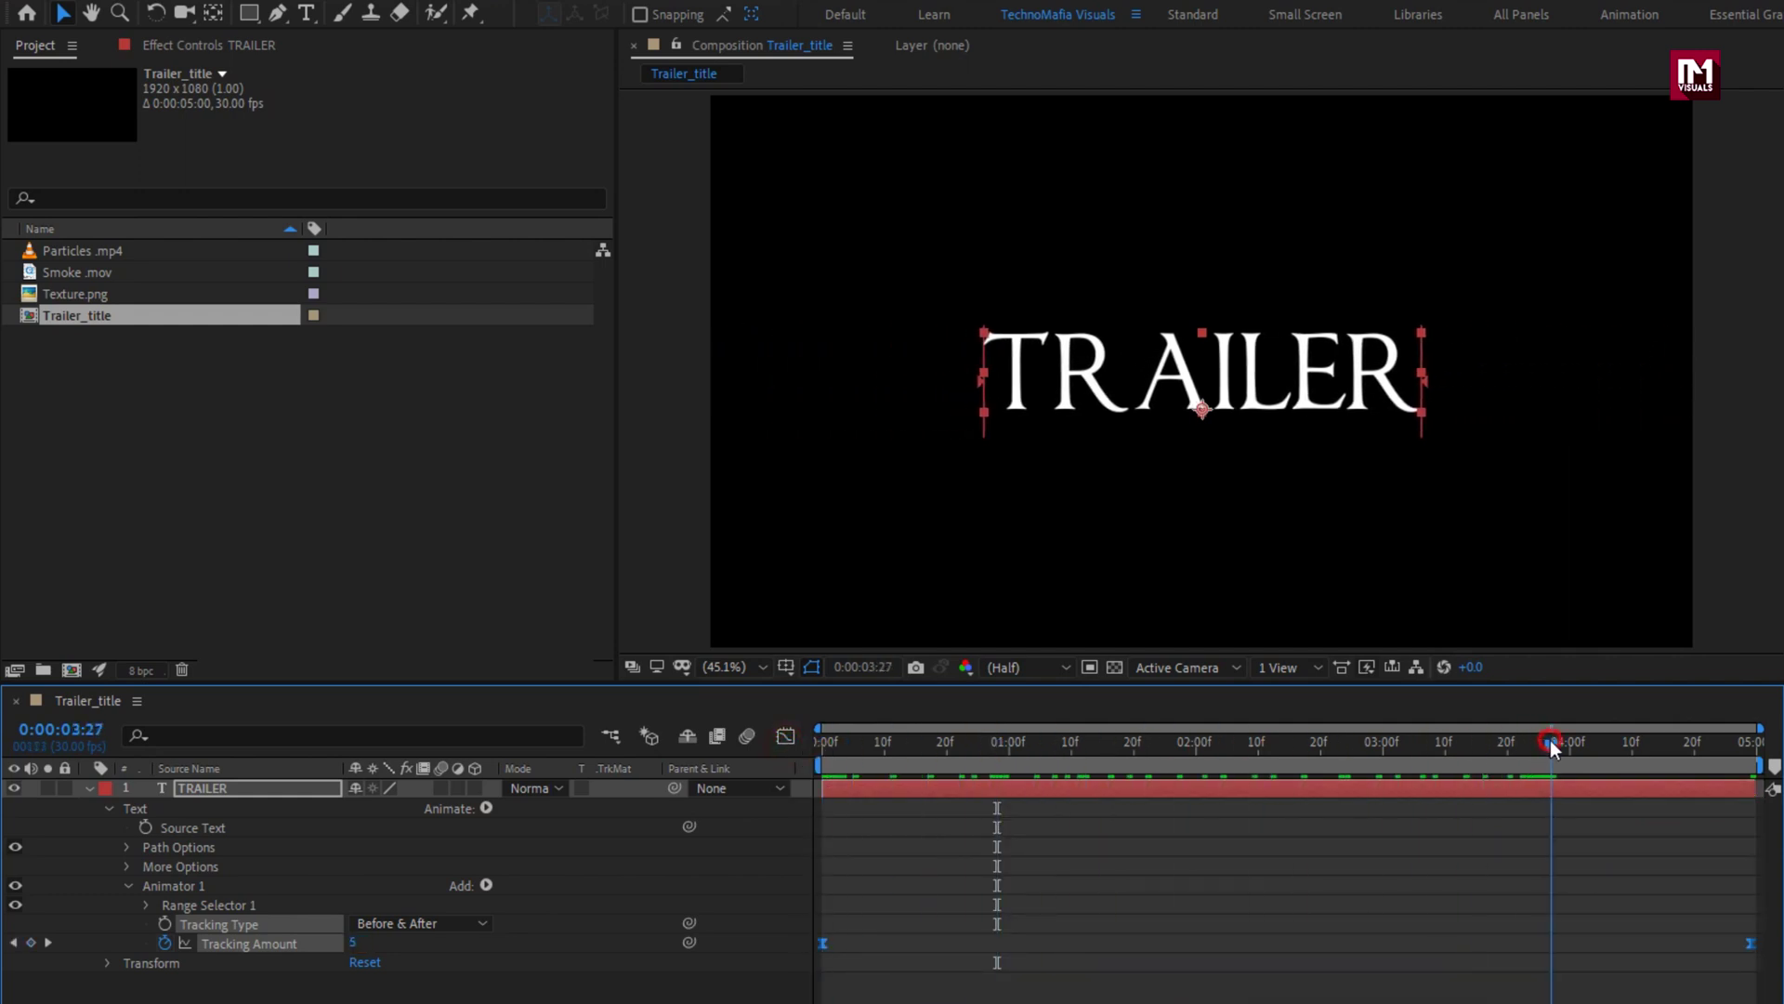
{"action": "left_click", "coordinate": [86, 792]}
Pre-compose the TRAILER layer into a composition named Text
{"action": "right_click", "coordinate": [208, 784]}
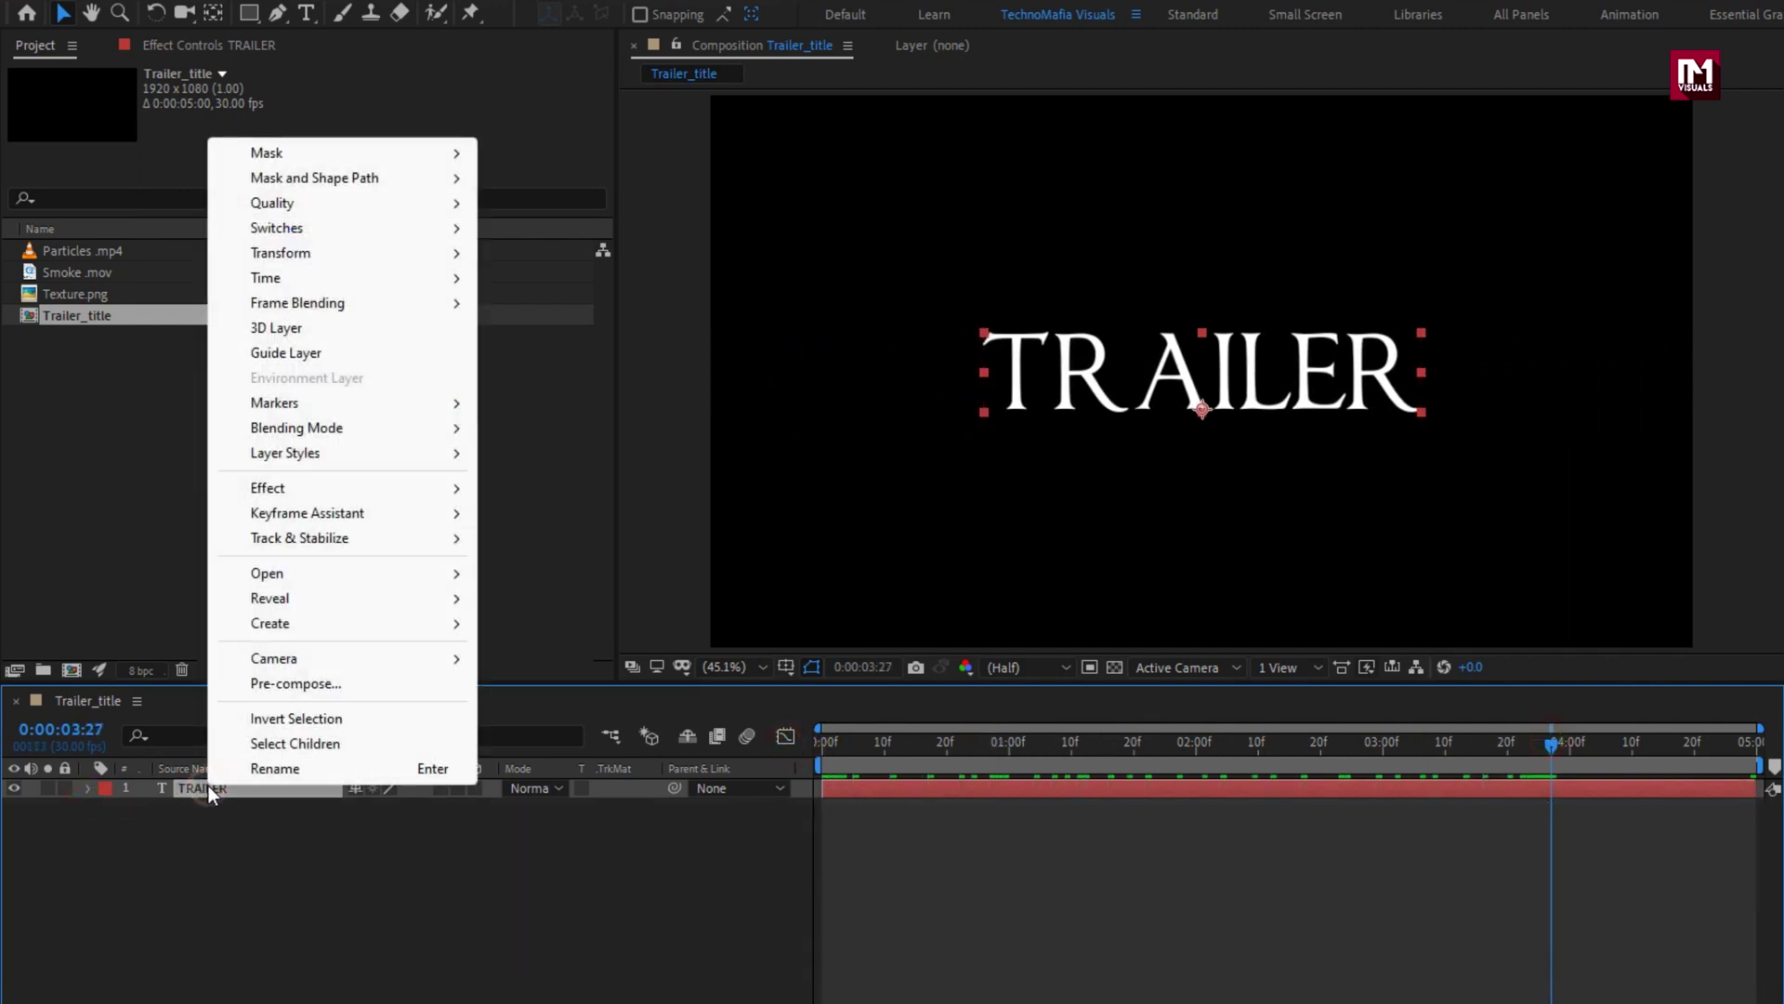
{"action": "left_click", "coordinate": [256, 686]}
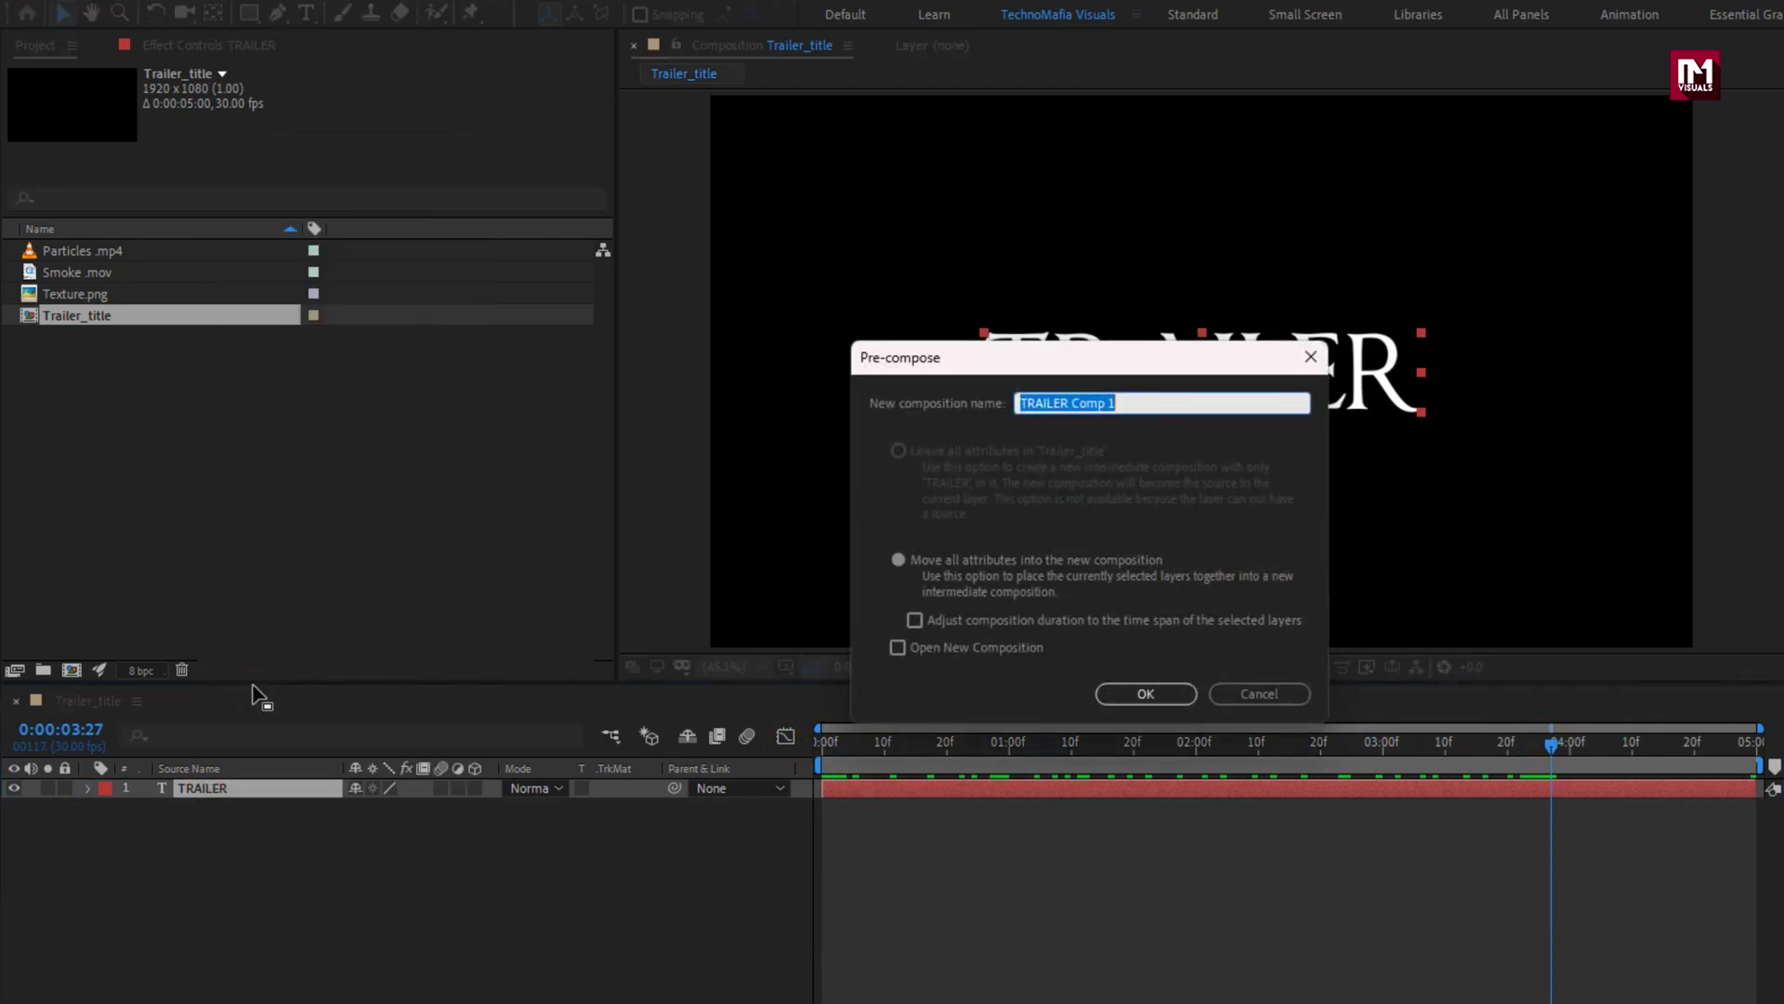
{"action": "type", "text": "T"}
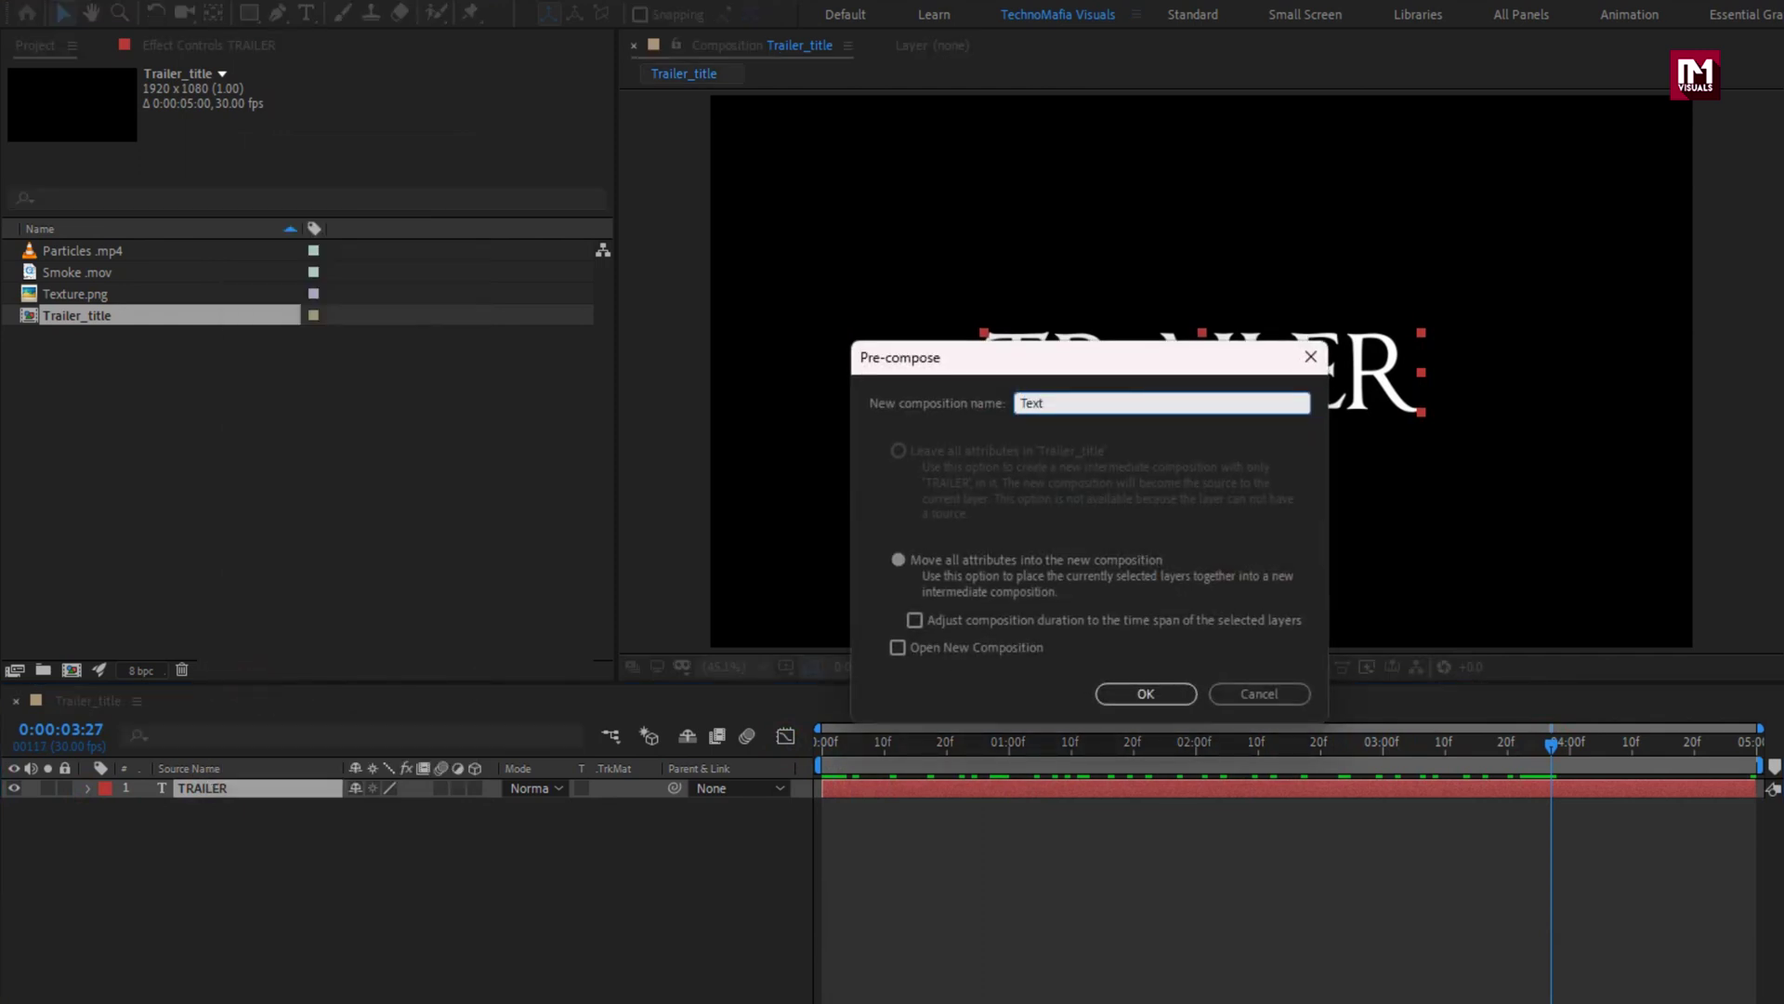
{"action": "type", "text": "ext"}
{"action": "left_click", "coordinate": [1120, 695]}
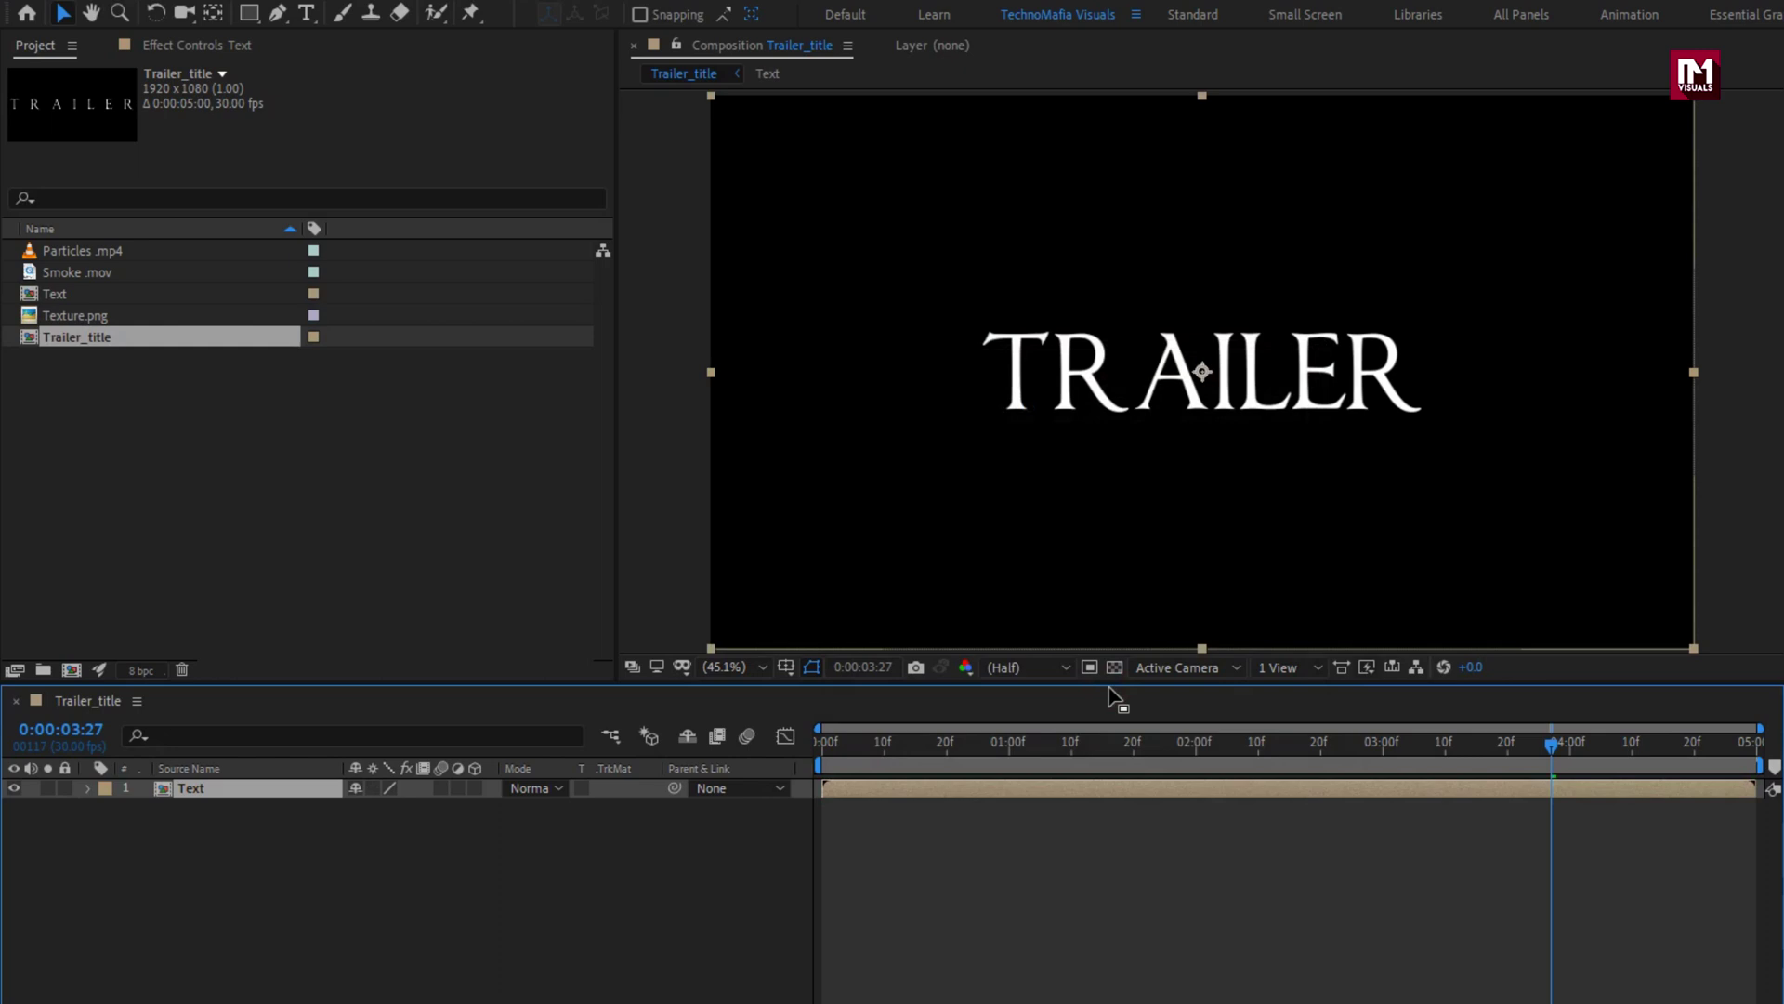
Add Texture.png above the Text layer and scale it to 50%
{"action": "left_click_drag", "start_coordinate": [73, 320], "coordinate": [234, 783]}
{"action": "key", "text": "s"}
{"action": "left_click_drag", "start_coordinate": [385, 807], "coordinate": [371, 814]}
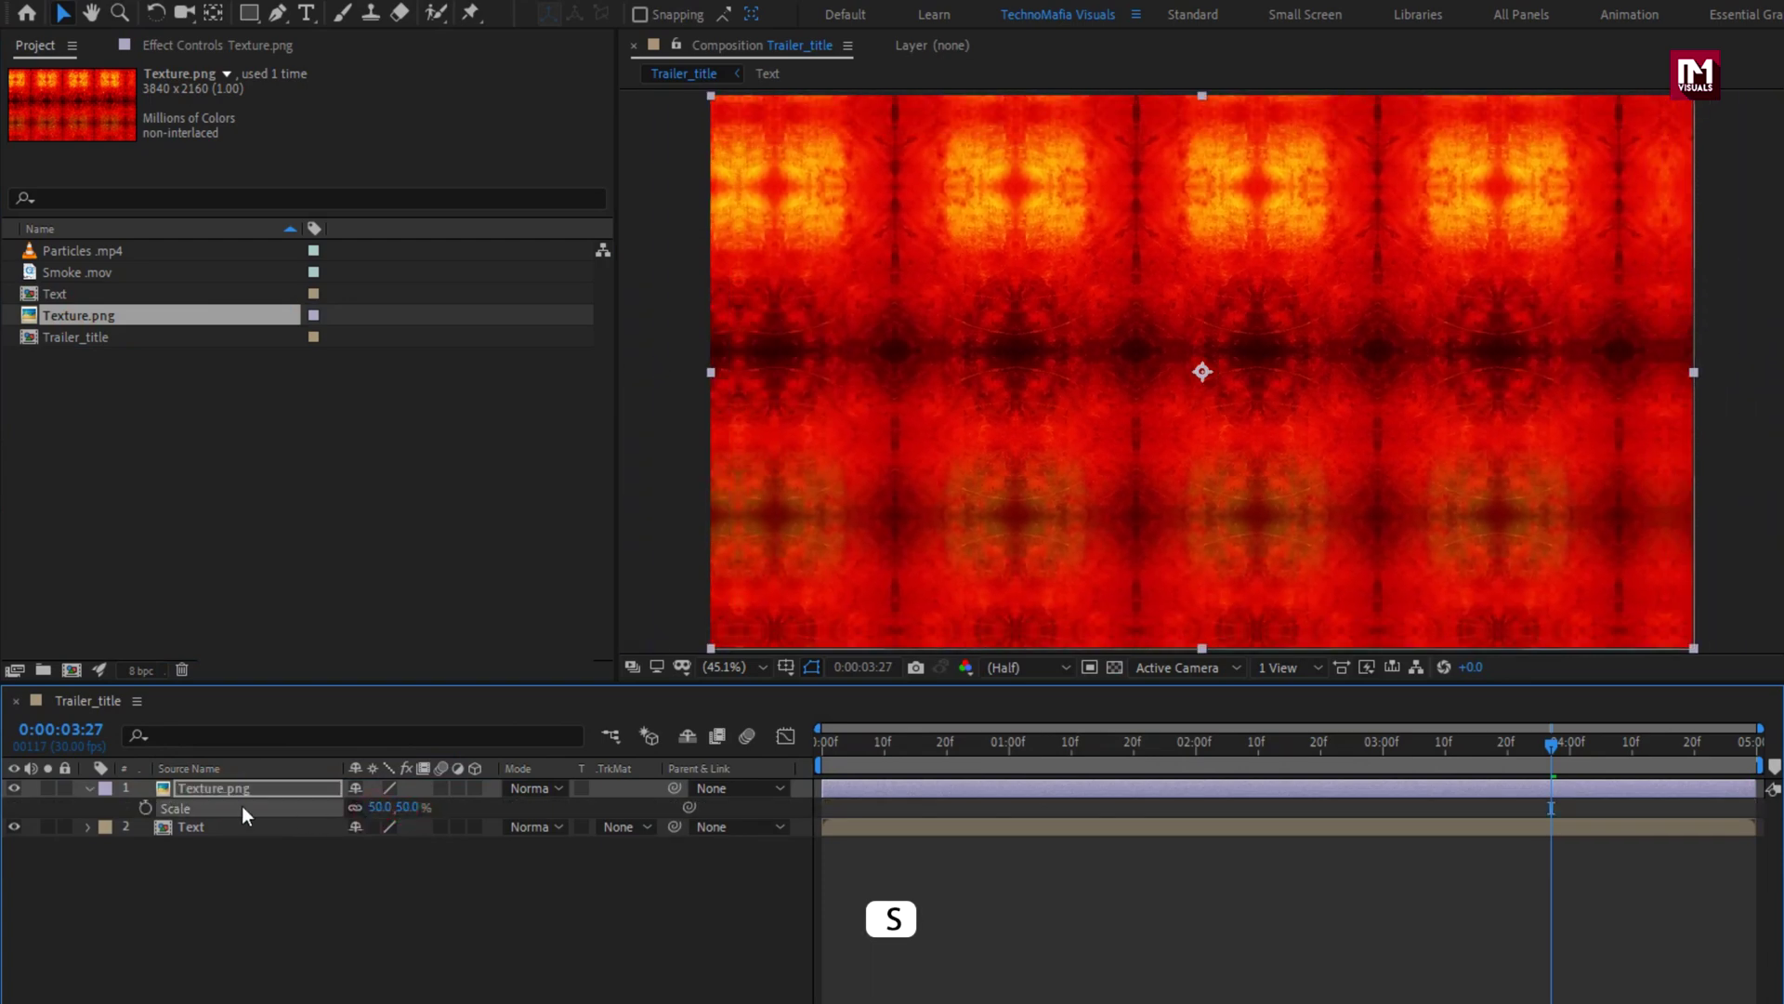
Pre-compose Texture.png as 'Texture' with all attributes moved into the new comp
{"action": "left_click", "coordinate": [89, 788]}
{"action": "right_click", "coordinate": [203, 788]}
{"action": "left_click", "coordinate": [249, 685]}
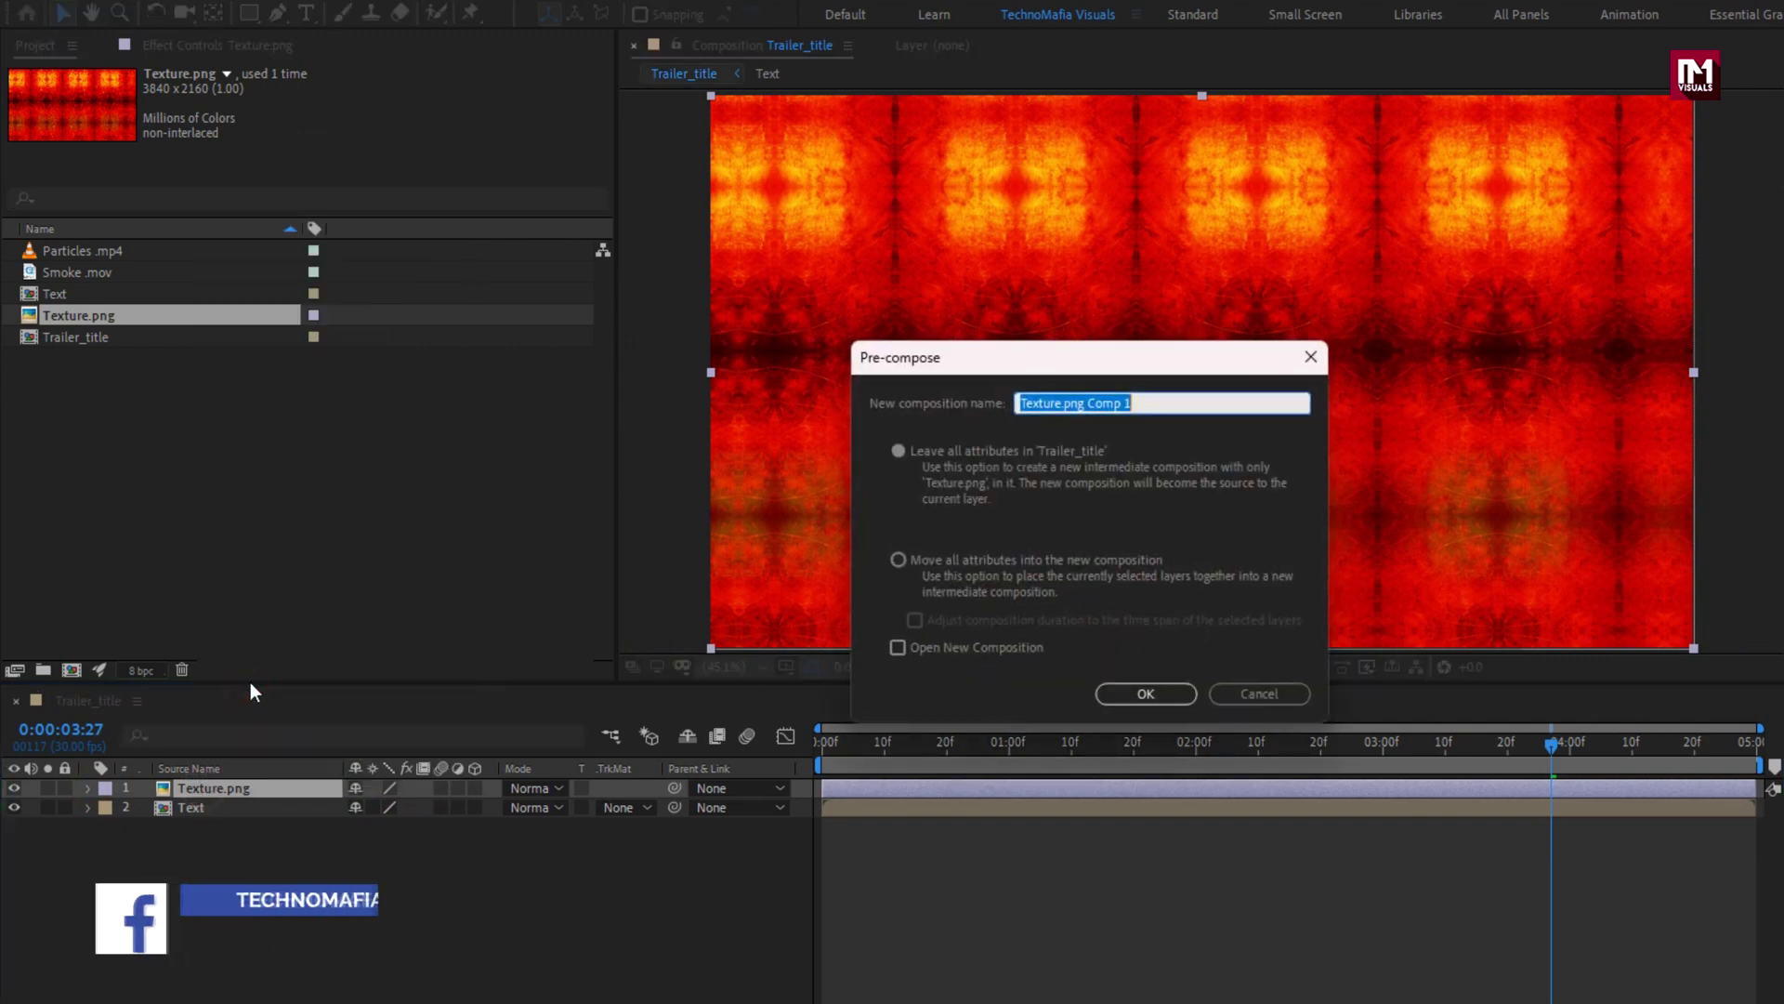
{"action": "left_click", "coordinate": [1205, 402]}
{"action": "key", "text": "BackSpace"}
{"action": "key", "text": "BackSpace"}
{"action": "key", "text": "BackSpace"}
{"action": "key", "text": "BackSpace"}
{"action": "key", "text": "BackSpace"}
{"action": "key", "text": "BackSpace"}
{"action": "key", "text": "BackSpace"}
{"action": "key", "text": "BackSpace"}
{"action": "key", "text": "BackSpace"}
{"action": "key", "text": "BackSpace"}
{"action": "key", "text": "BackSpace"}
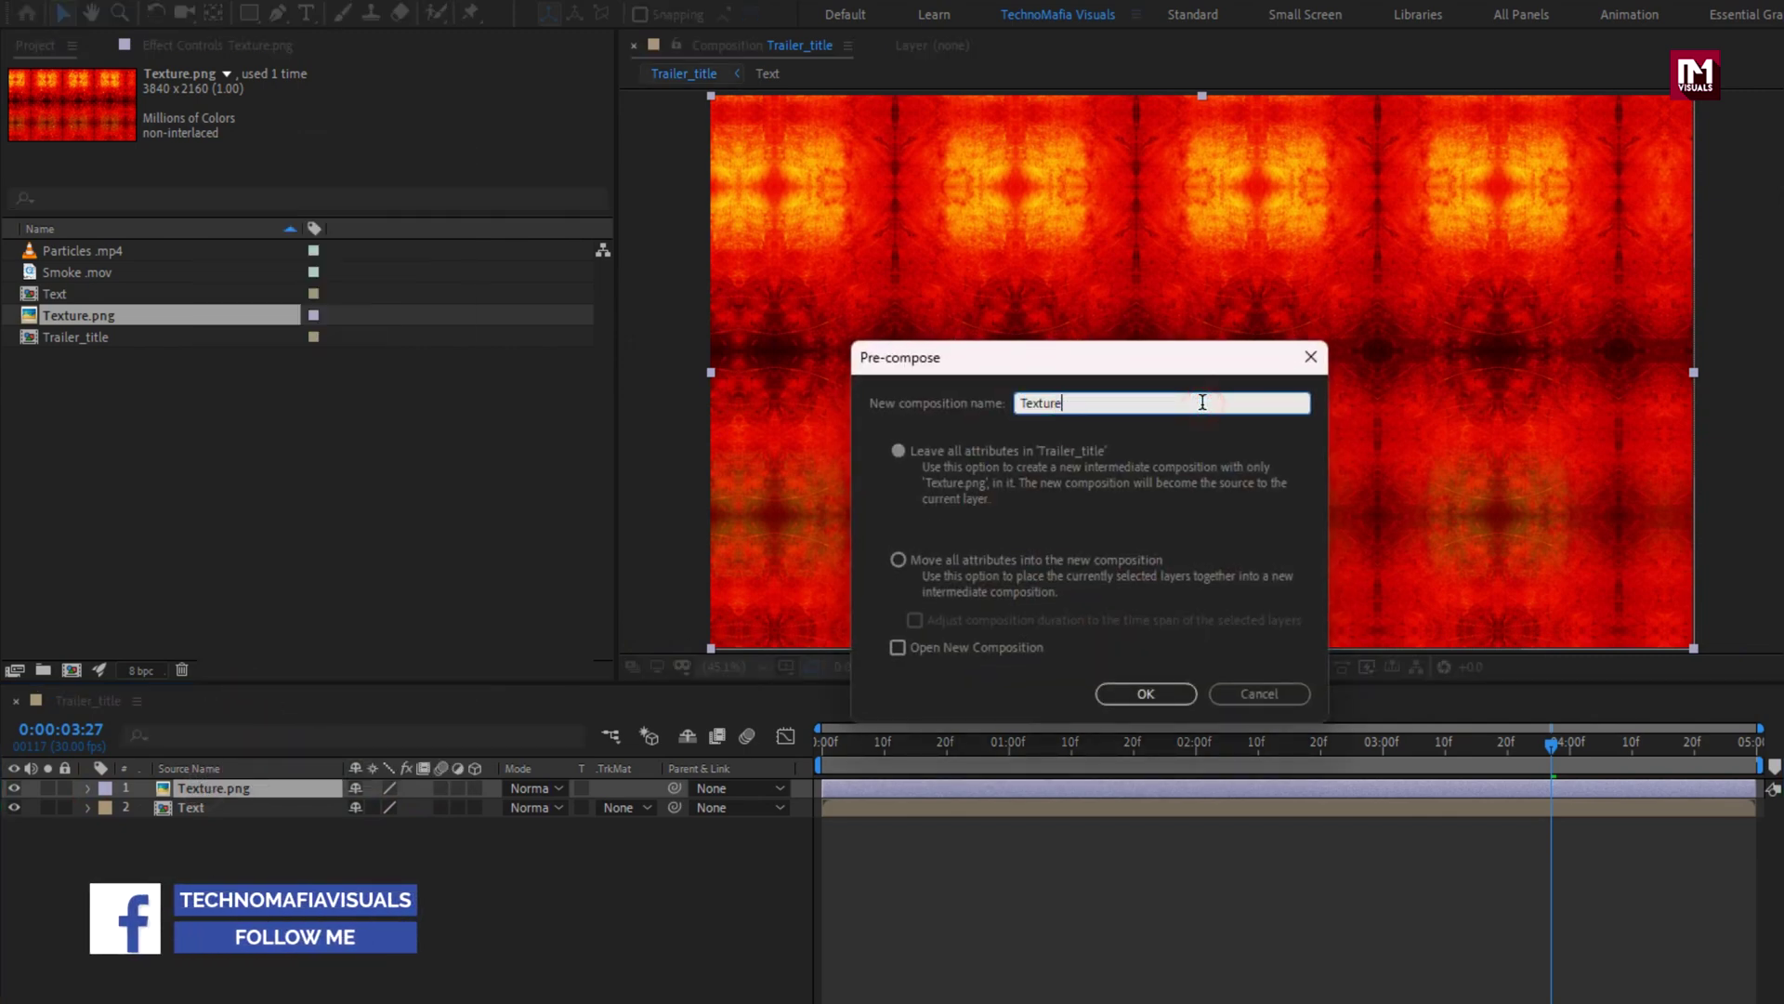
{"action": "left_click", "coordinate": [898, 560]}
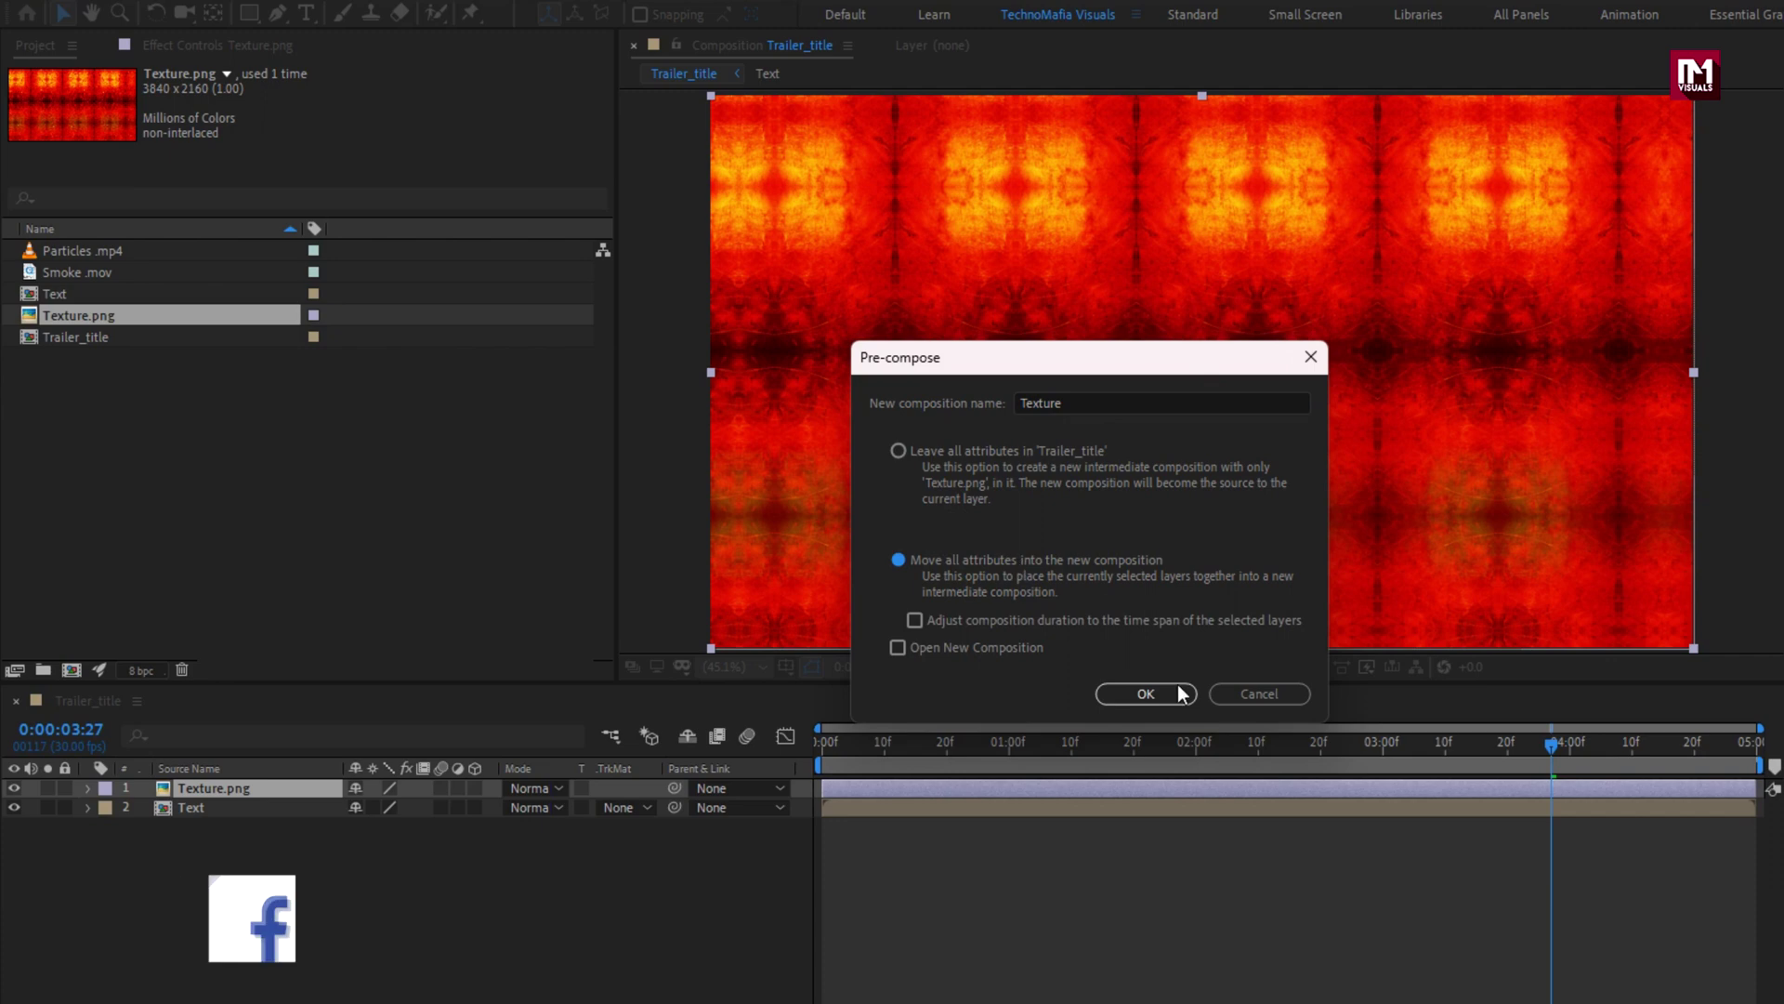
{"action": "left_click", "coordinate": [1156, 694]}
Move the Texture layer below Text and set its track matte to Alpha Matte 'Text'
{"action": "left_click", "coordinate": [198, 789]}
{"action": "left_click_drag", "start_coordinate": [200, 794], "coordinate": [205, 837]}
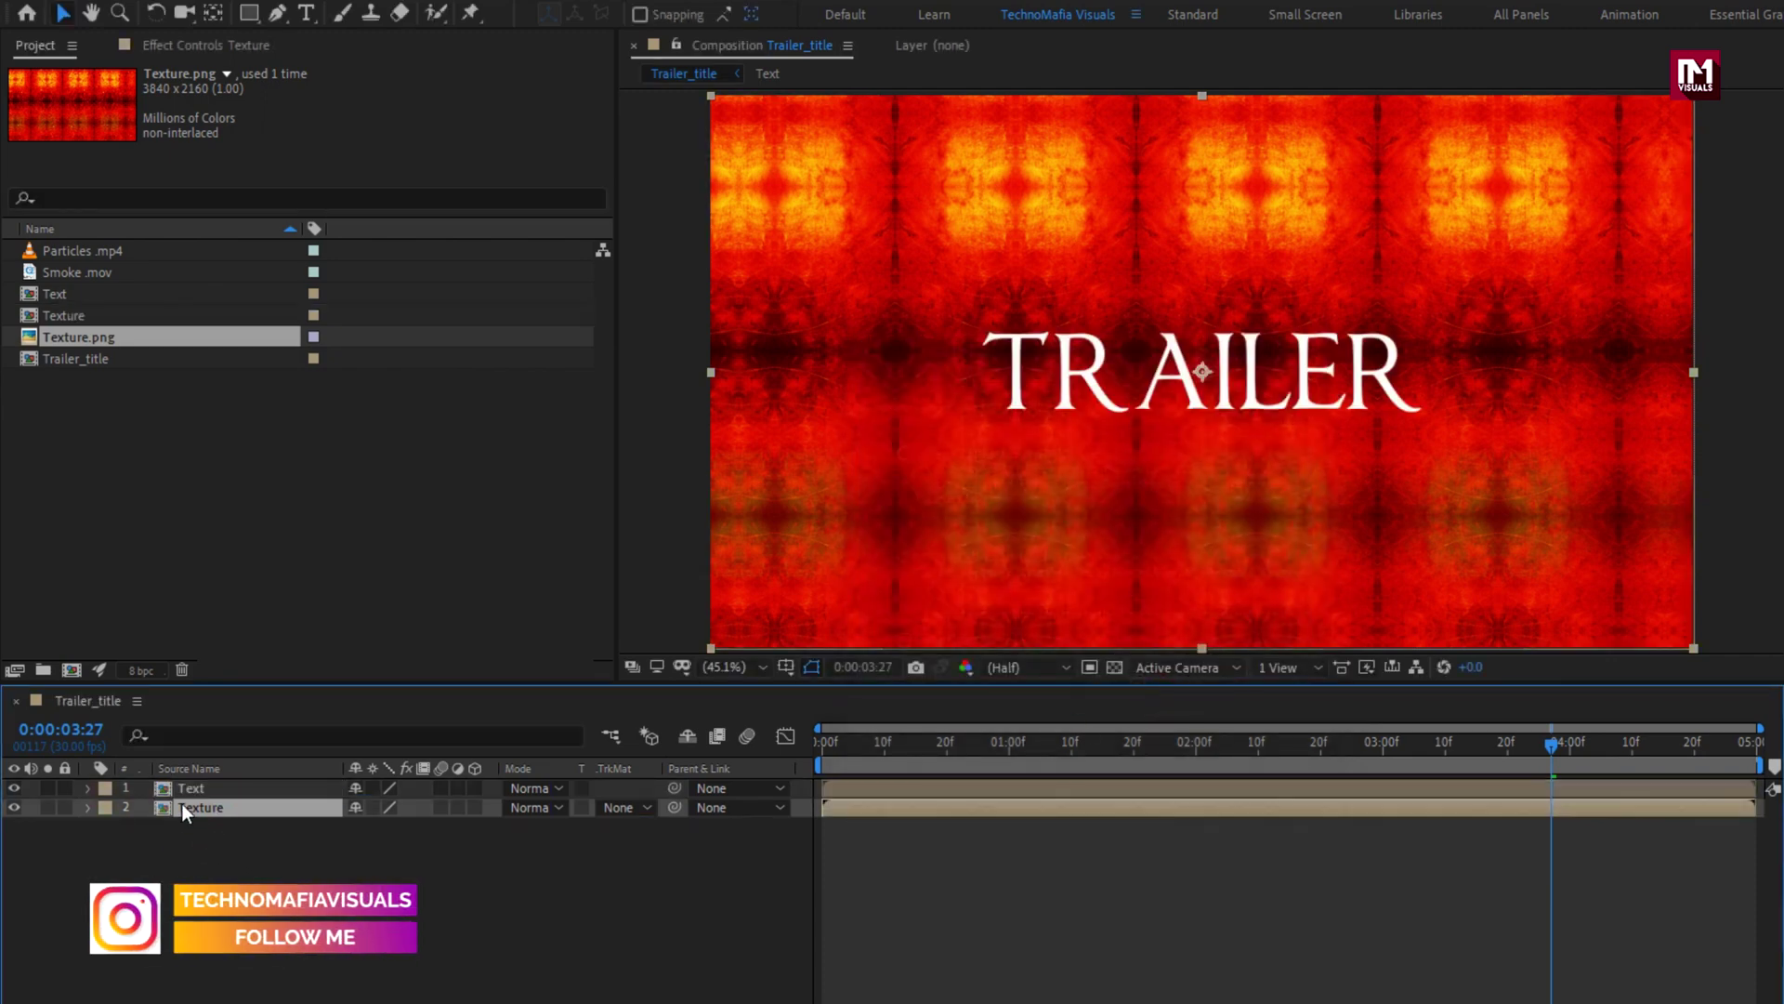
{"action": "left_click", "coordinate": [628, 808]}
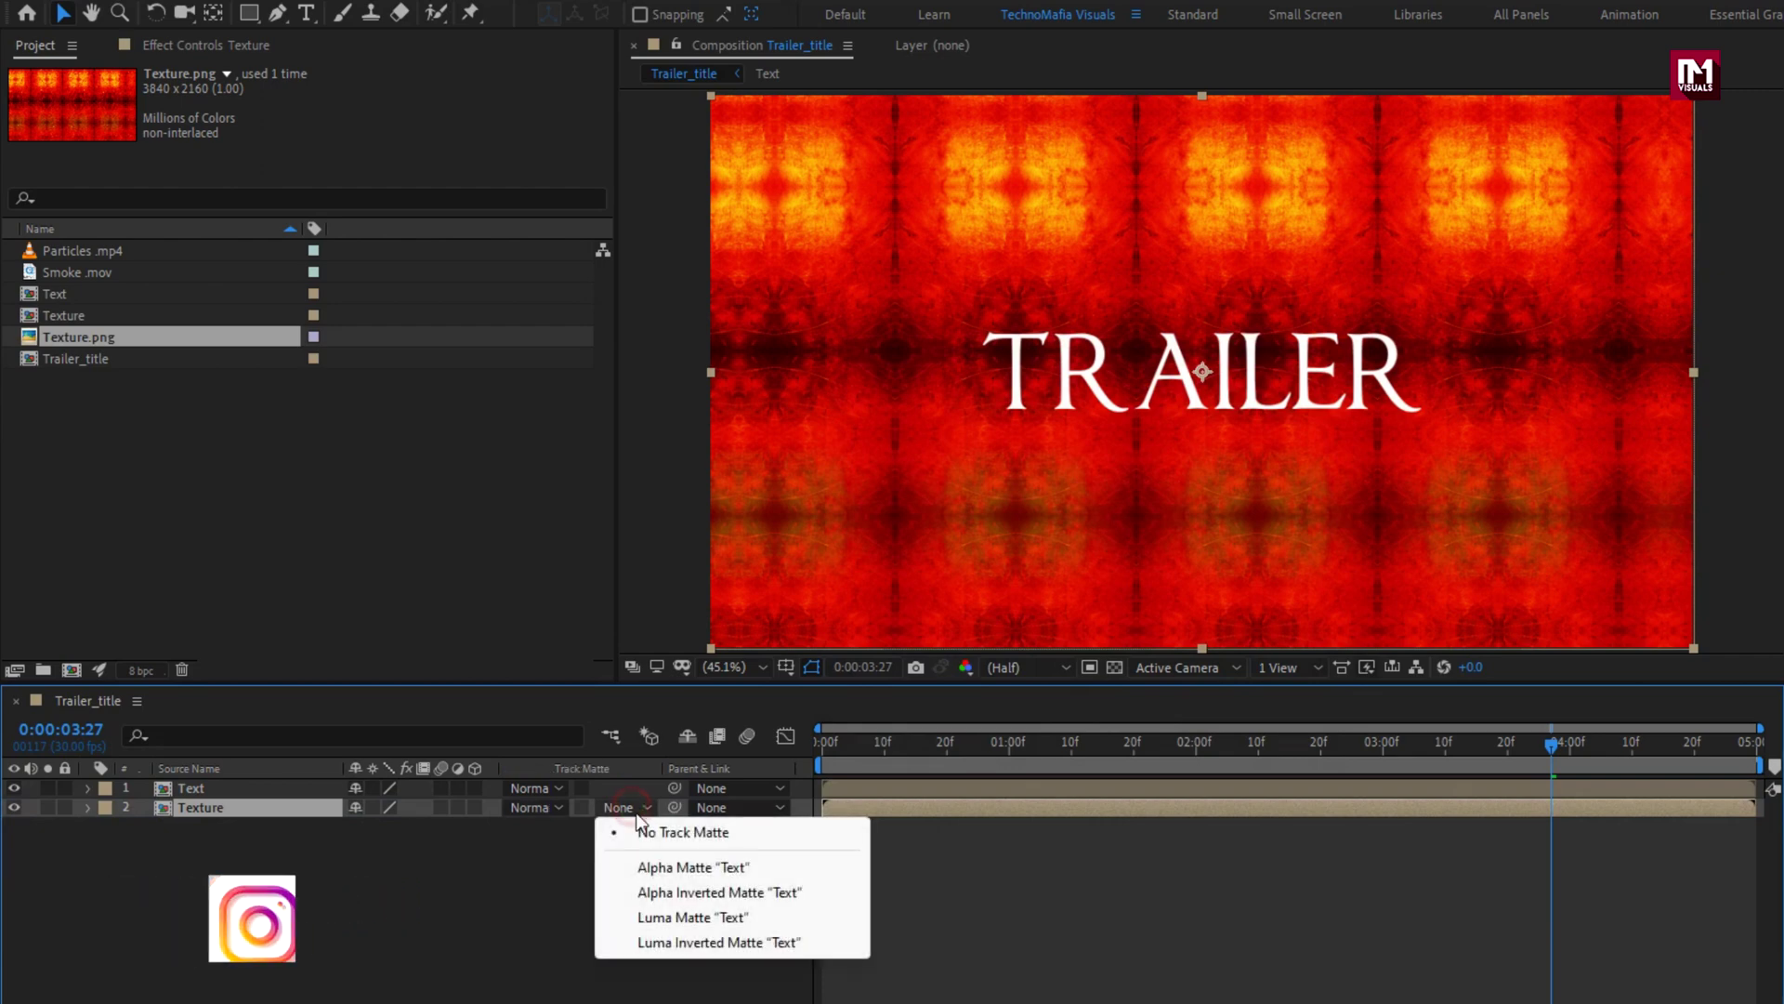
{"action": "left_click", "coordinate": [753, 865]}
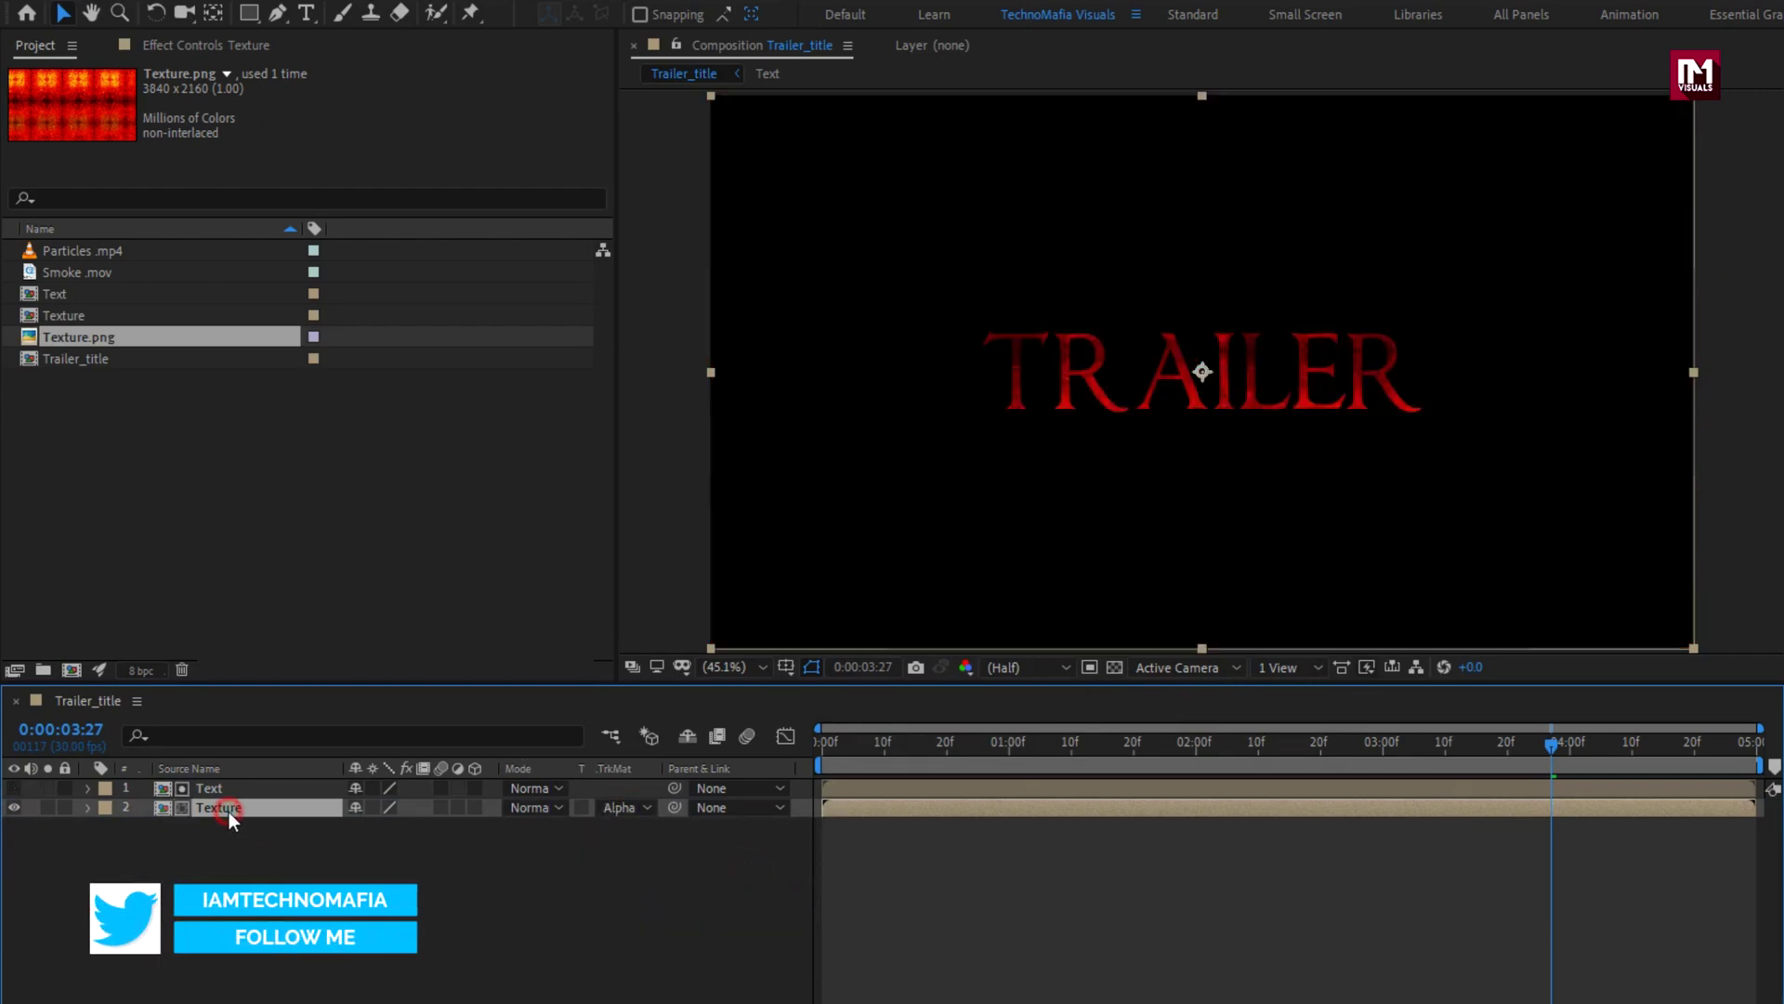
Apply CC Glass to the Texture layer with the Text layer as bump map
{"action": "left_click", "coordinate": [1531, 75]}
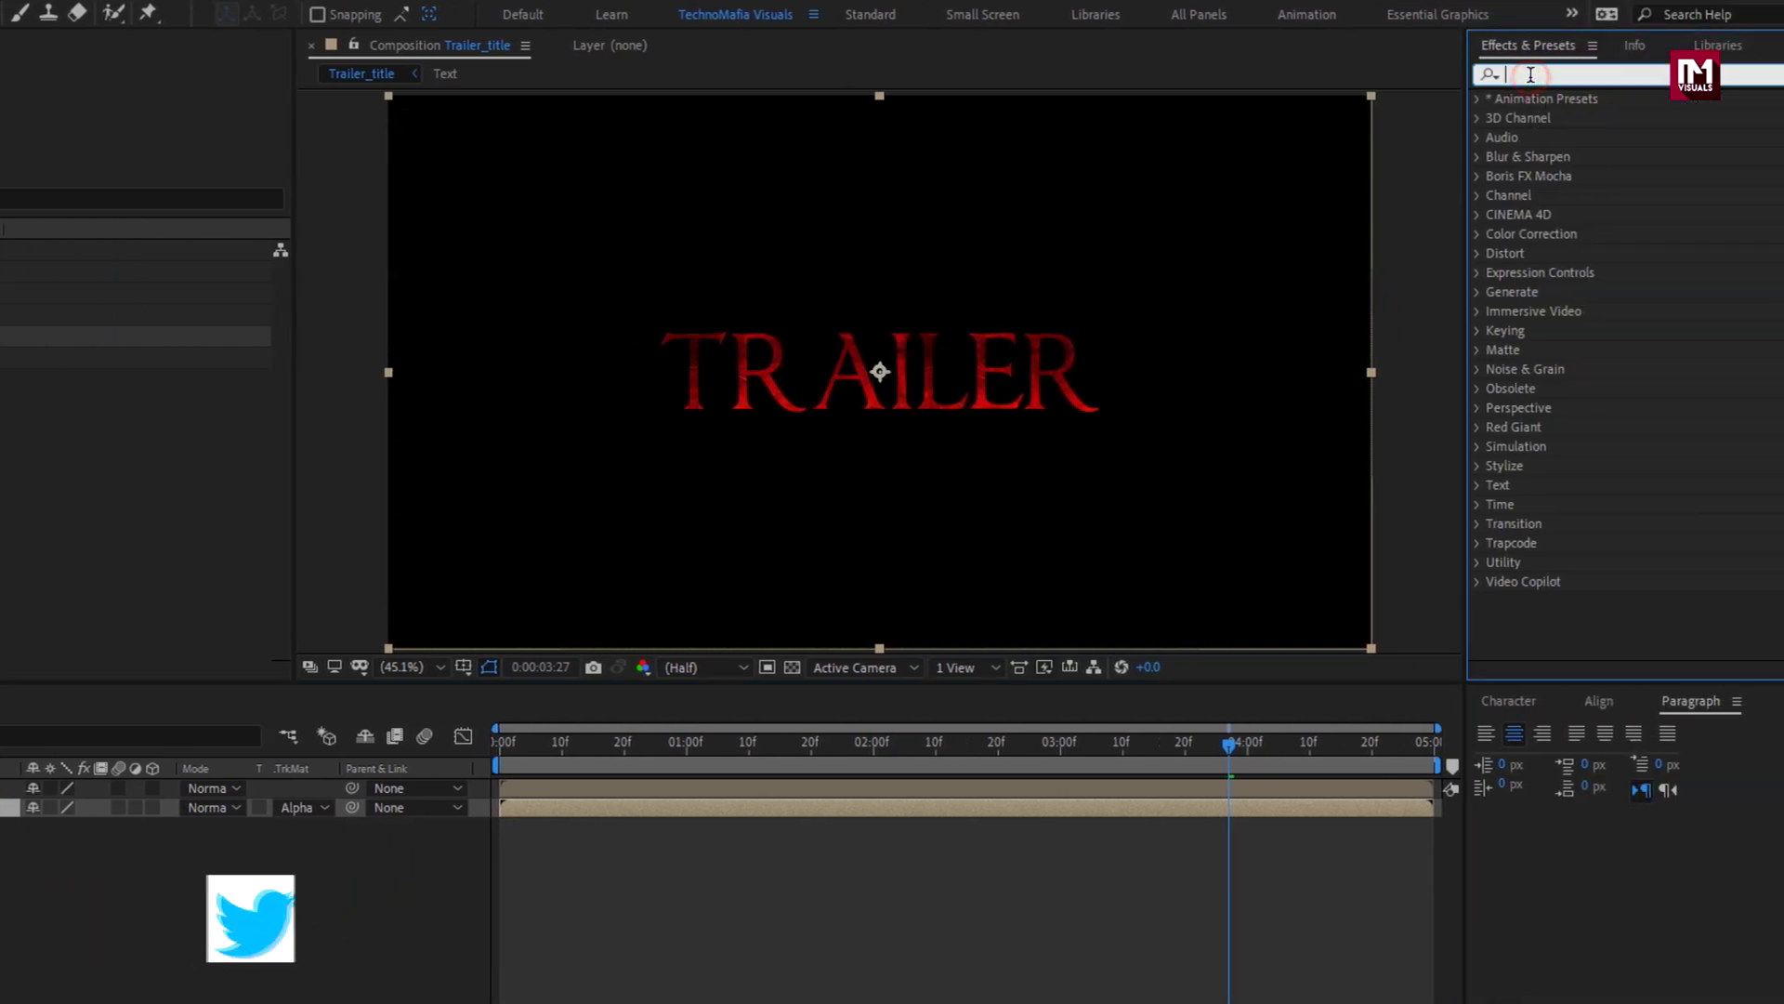
{"action": "type", "text": "cc gl"}
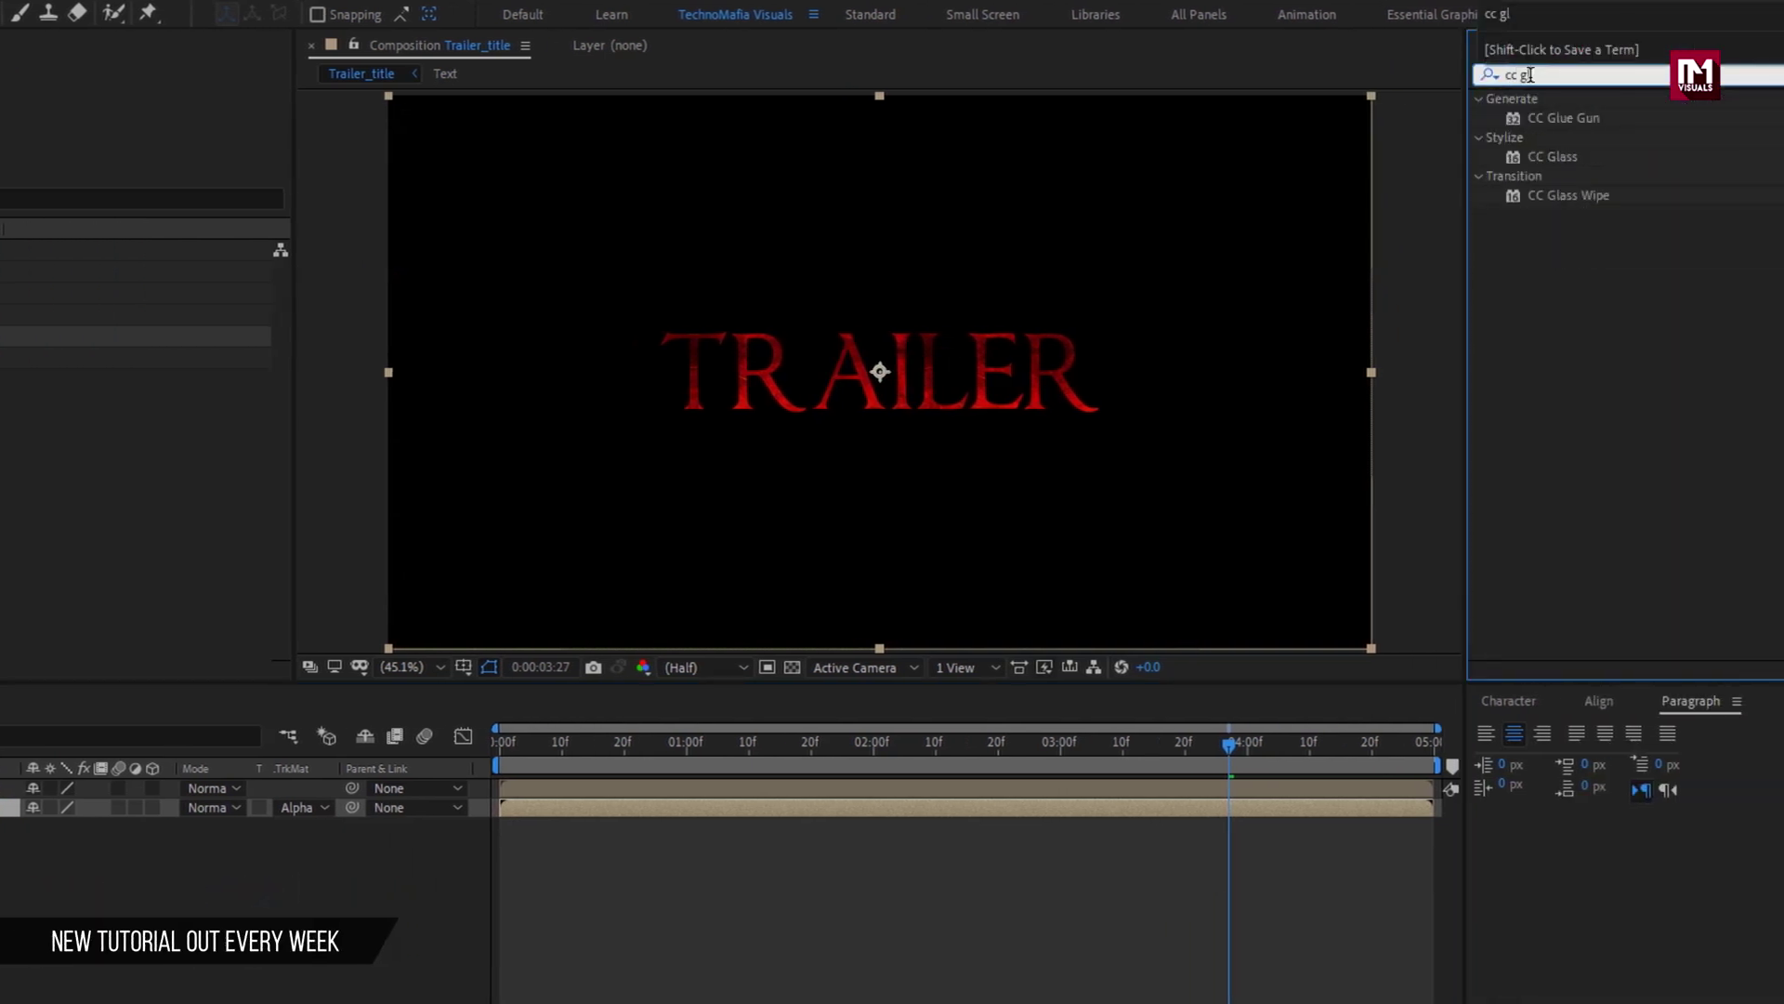
{"action": "left_click", "coordinate": [1563, 158]}
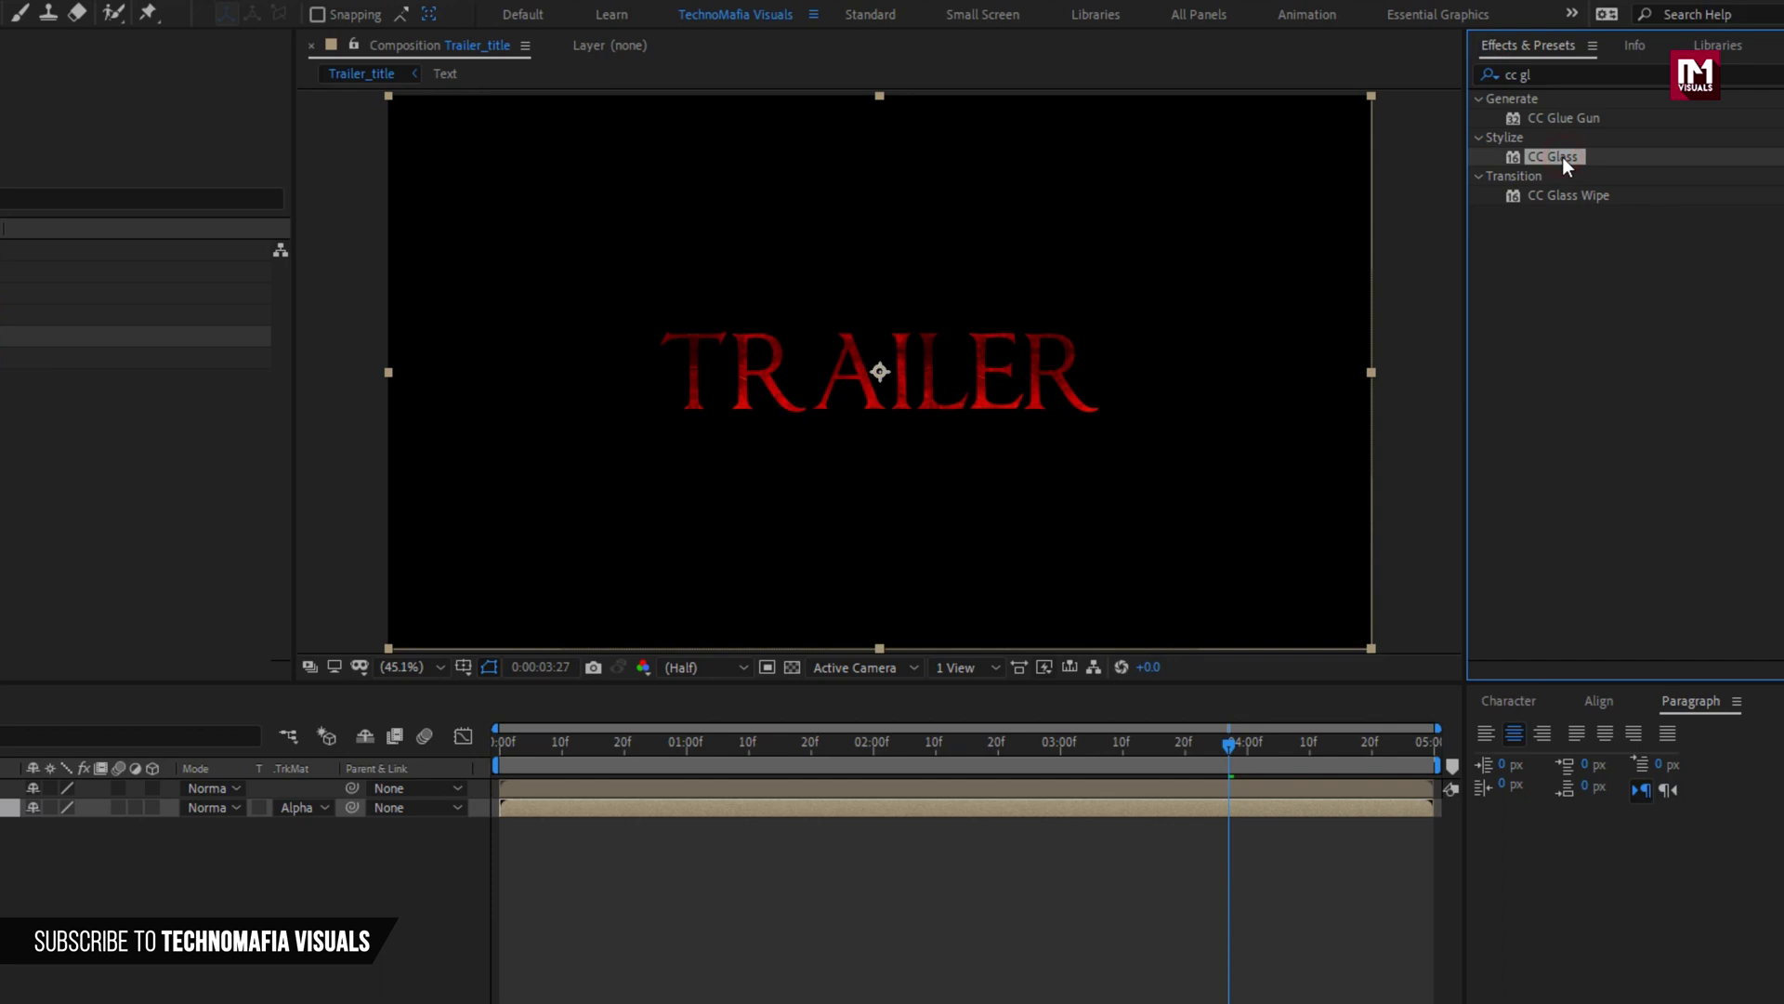
{"action": "double_click", "coordinate": [1563, 158]}
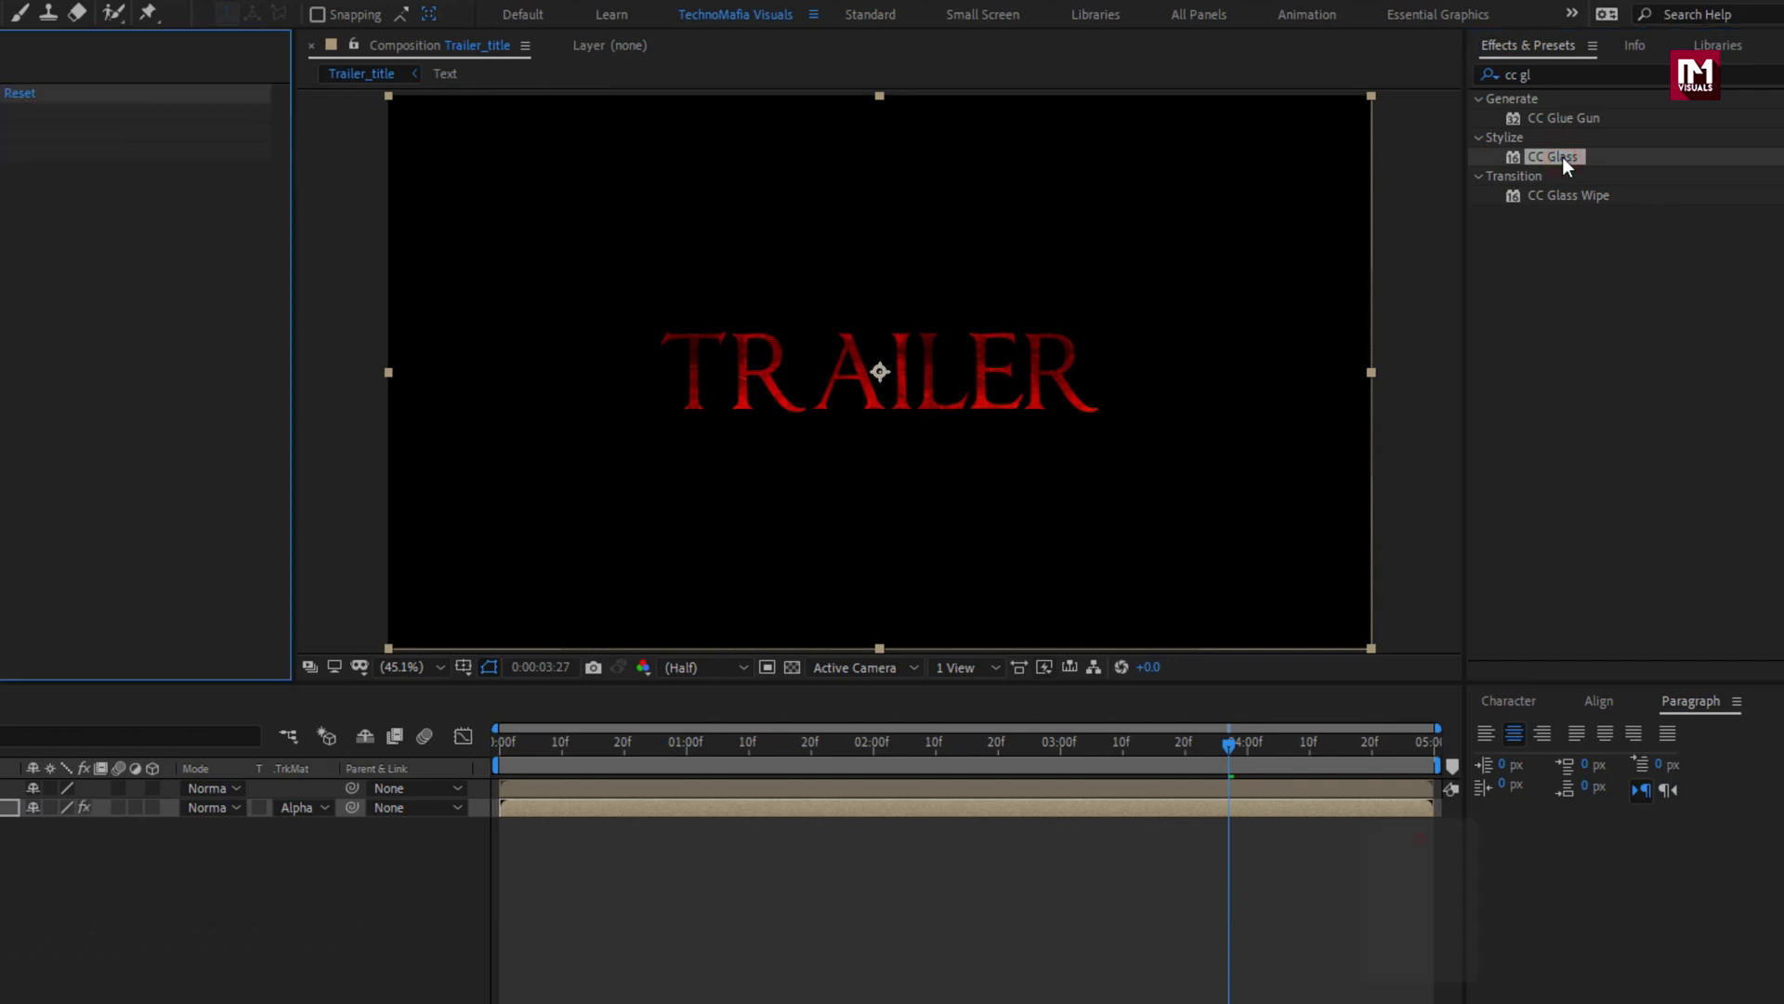
{"action": "left_click", "coordinate": [34, 113]}
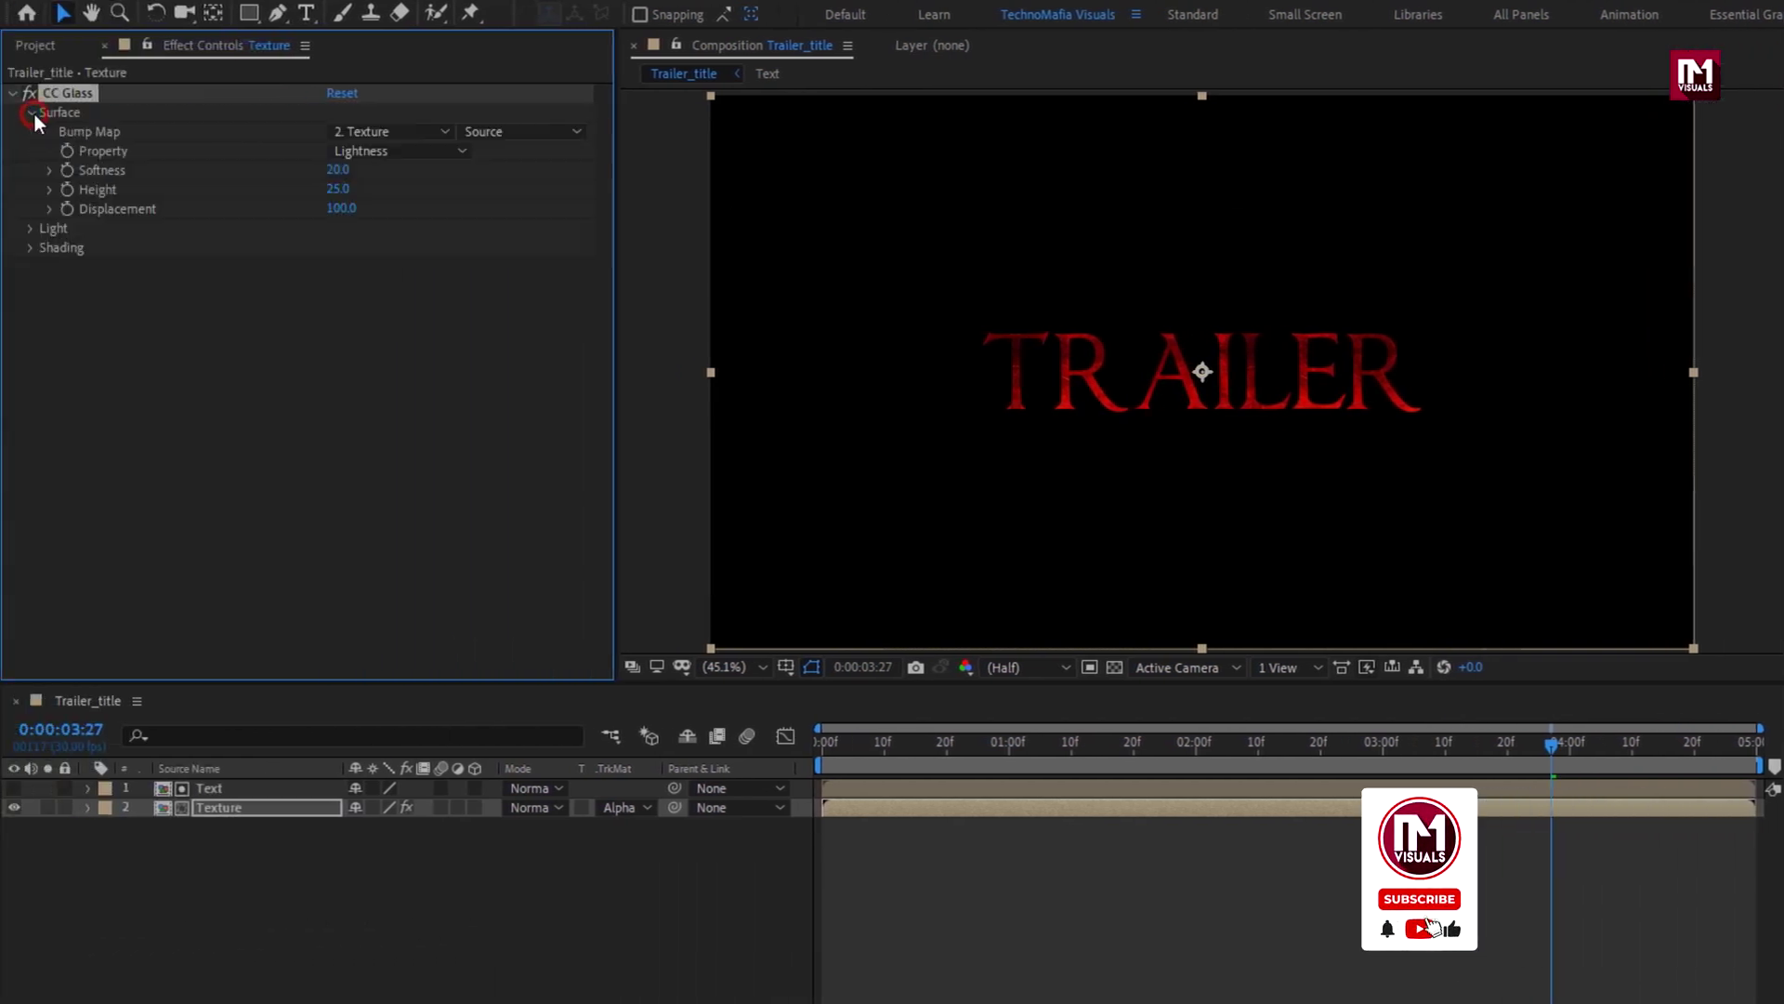
{"action": "left_click", "coordinate": [366, 132]}
{"action": "left_click", "coordinate": [425, 192]}
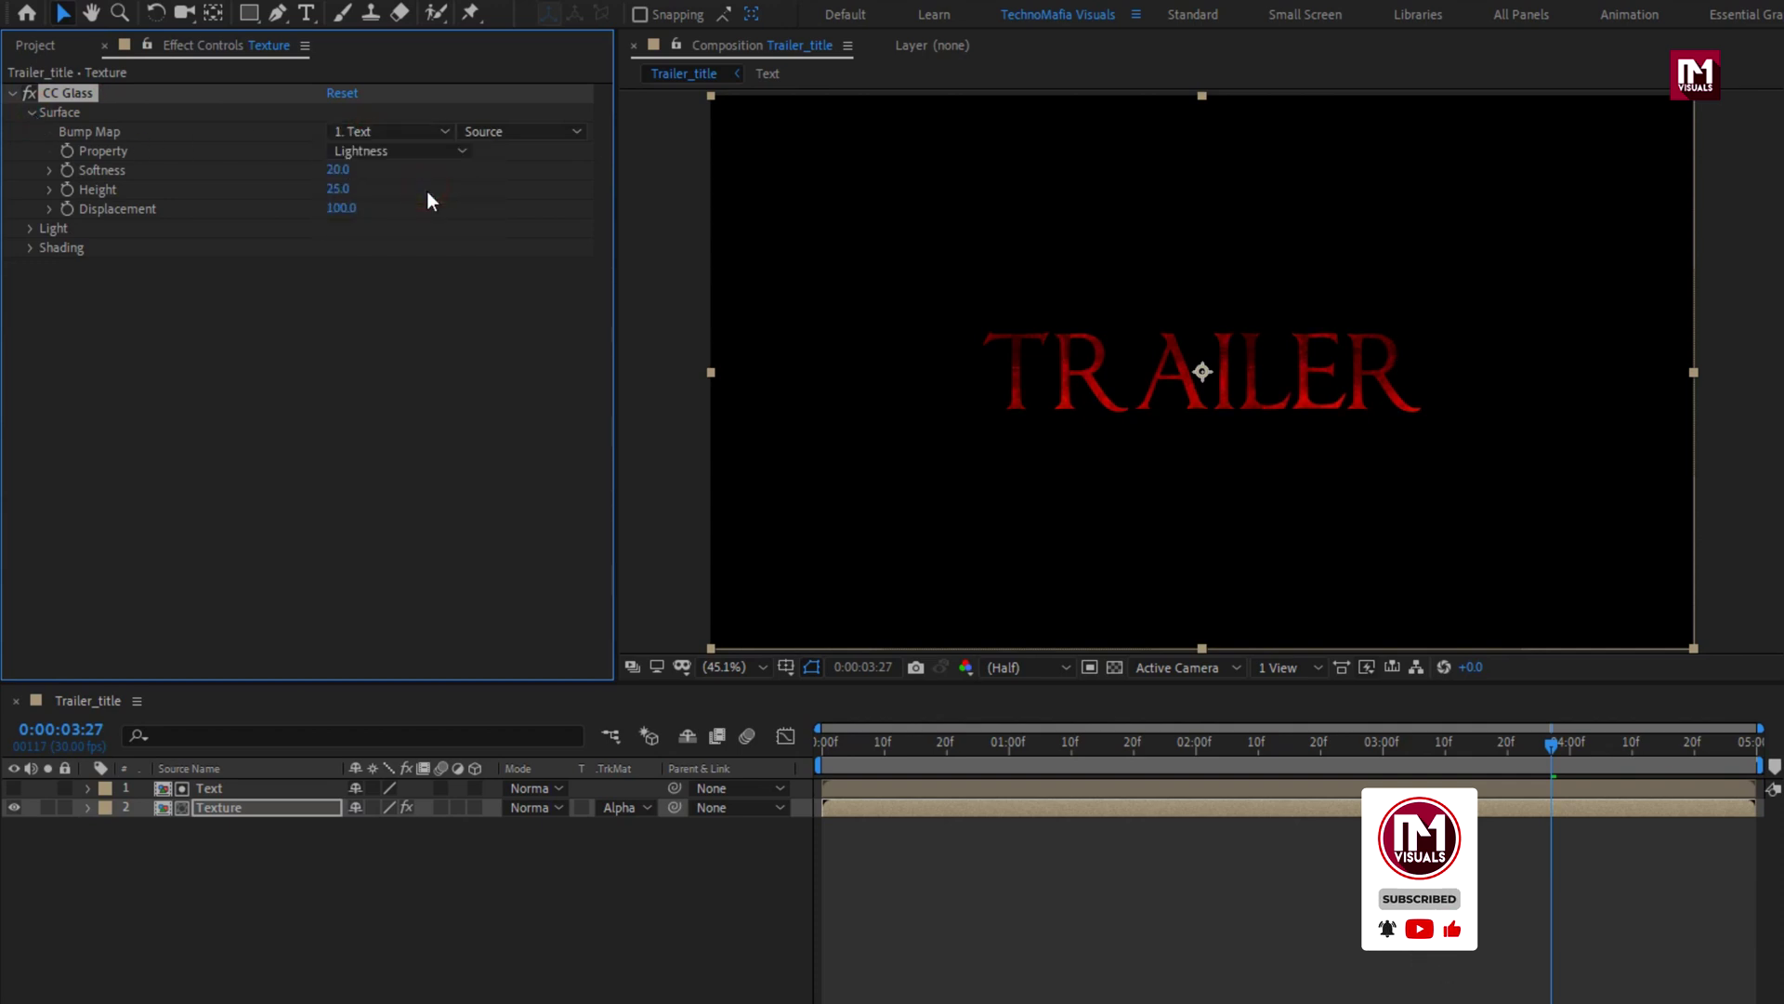
Set CC Glass Softness 45, Height -20 and Displacement -150
{"action": "left_click", "coordinate": [336, 170]}
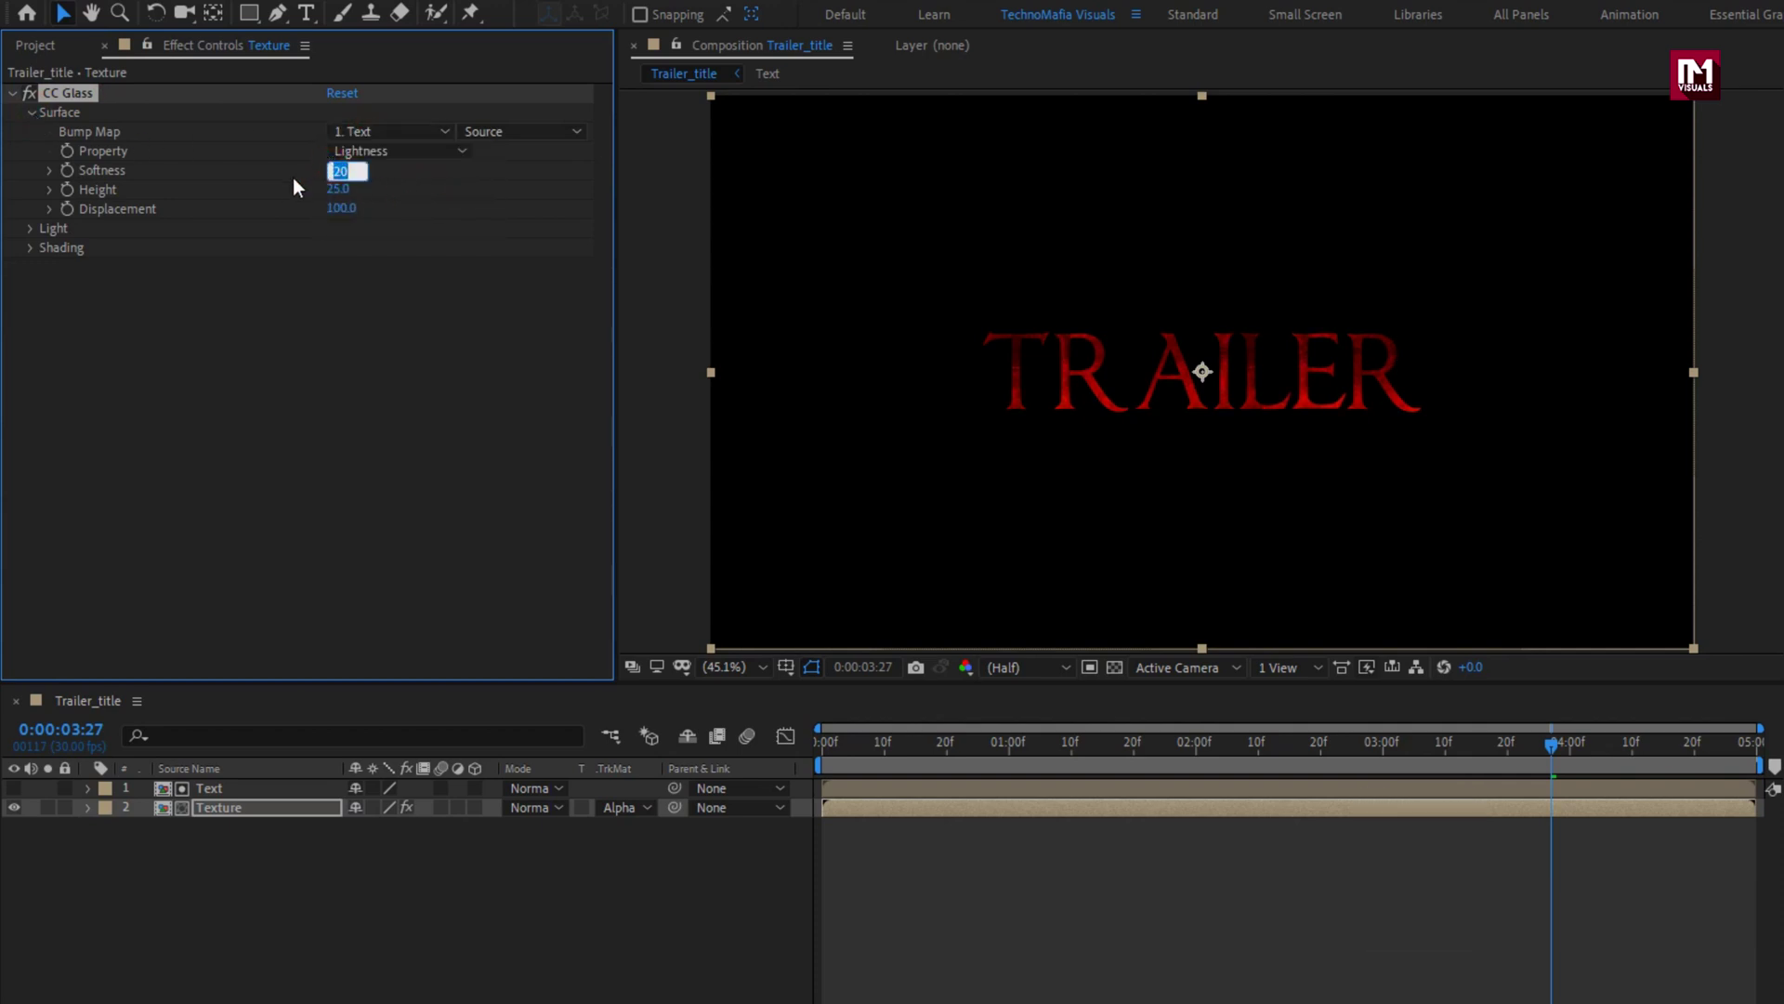
{"action": "type", "text": "45."}
{"action": "left_click", "coordinate": [337, 189]}
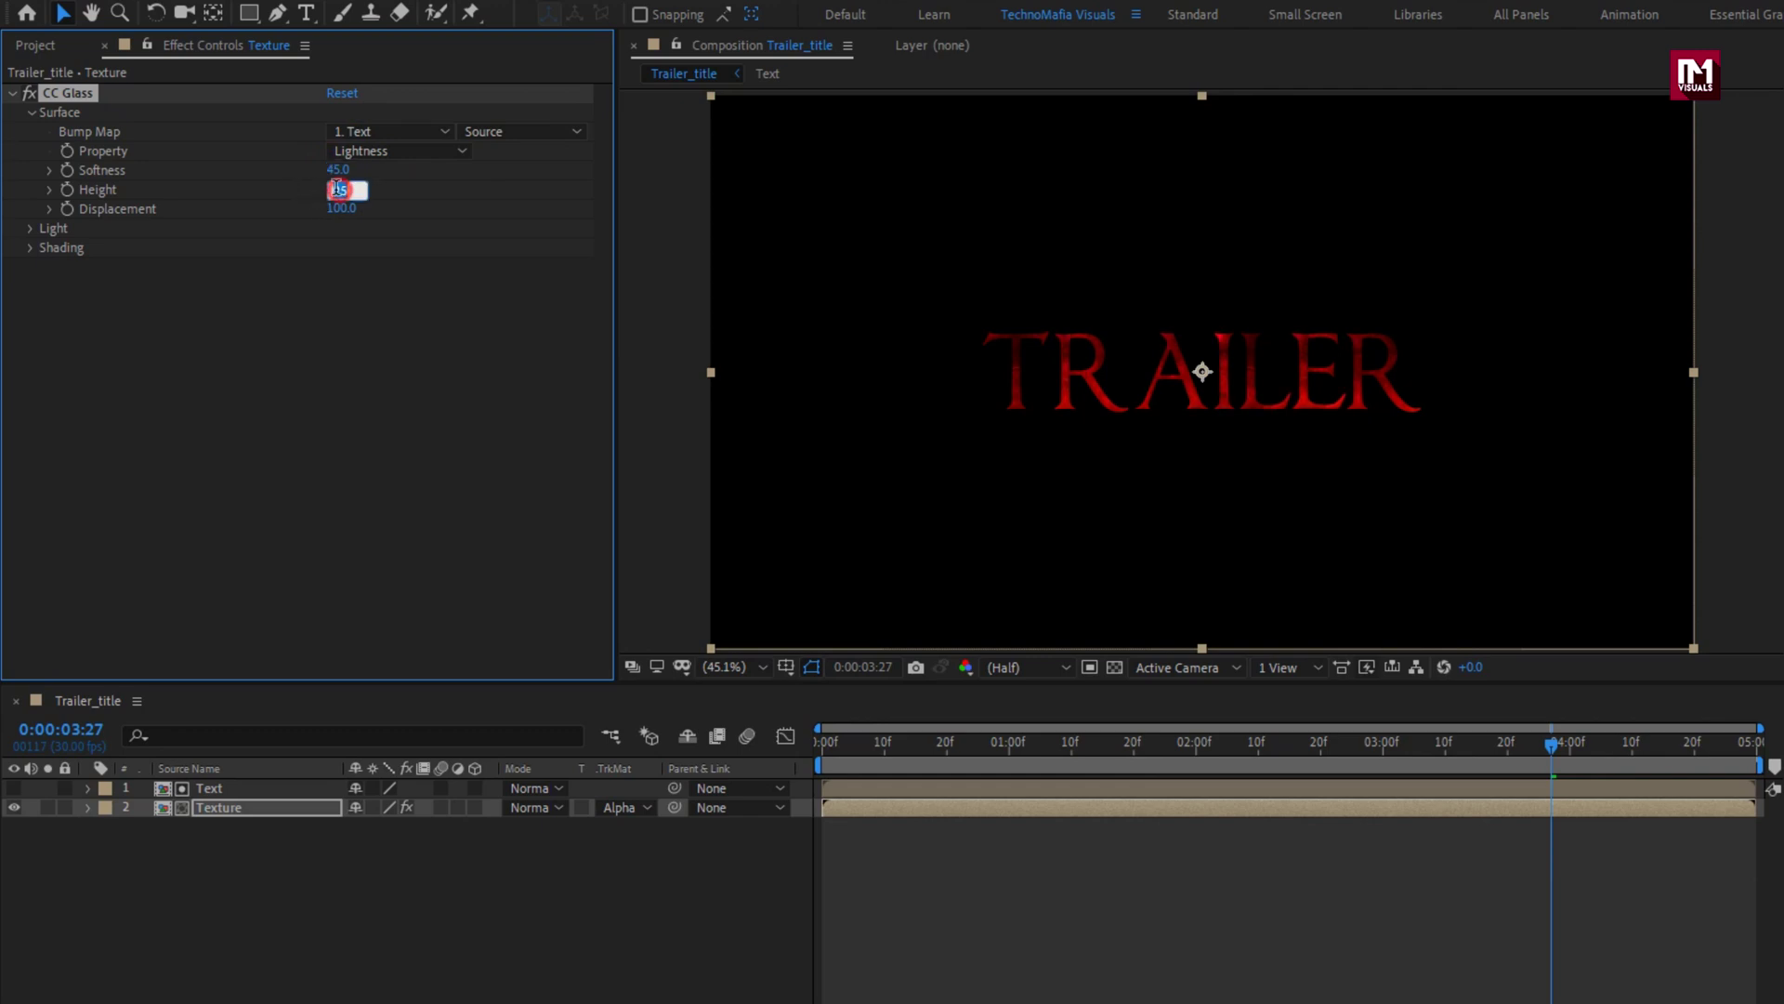
{"action": "type", "text": "-20.0"}
{"action": "left_click", "coordinate": [327, 208]}
{"action": "type", "text": "-15"}
Switch the CC Glass light to Point Light positioned above the title's right side
{"action": "left_click", "coordinate": [32, 230]}
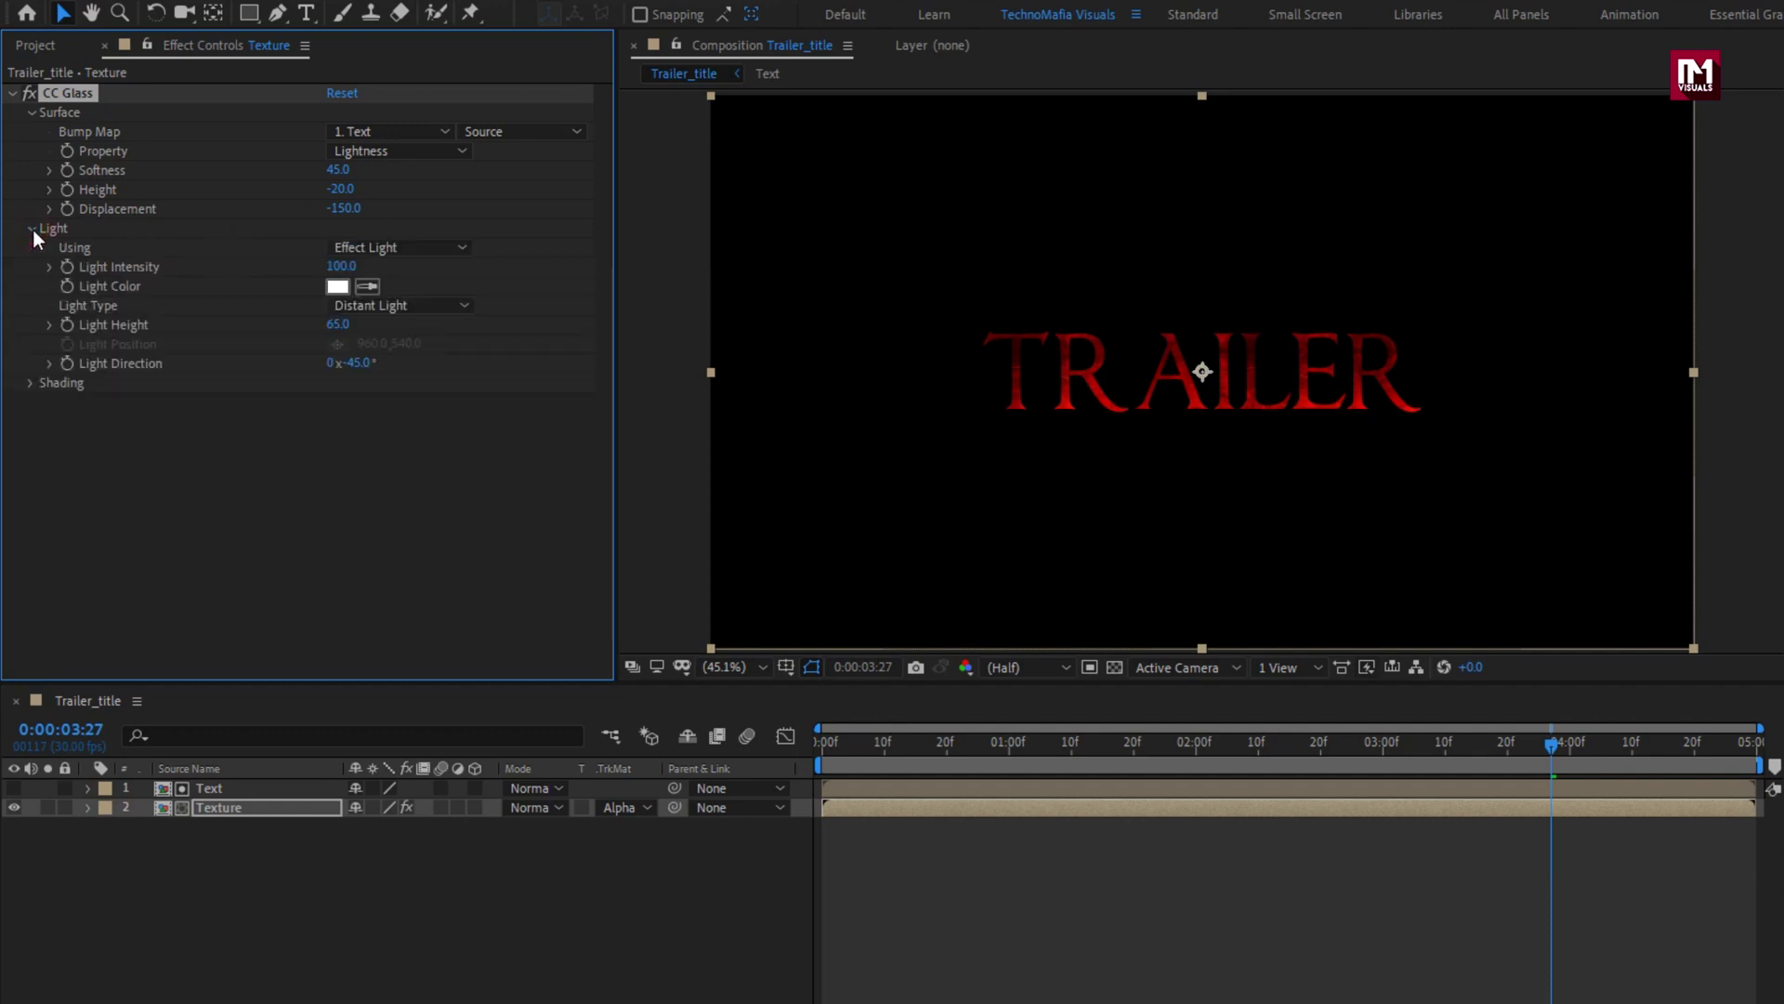
{"action": "left_click", "coordinate": [358, 306]}
{"action": "left_click", "coordinate": [413, 354]}
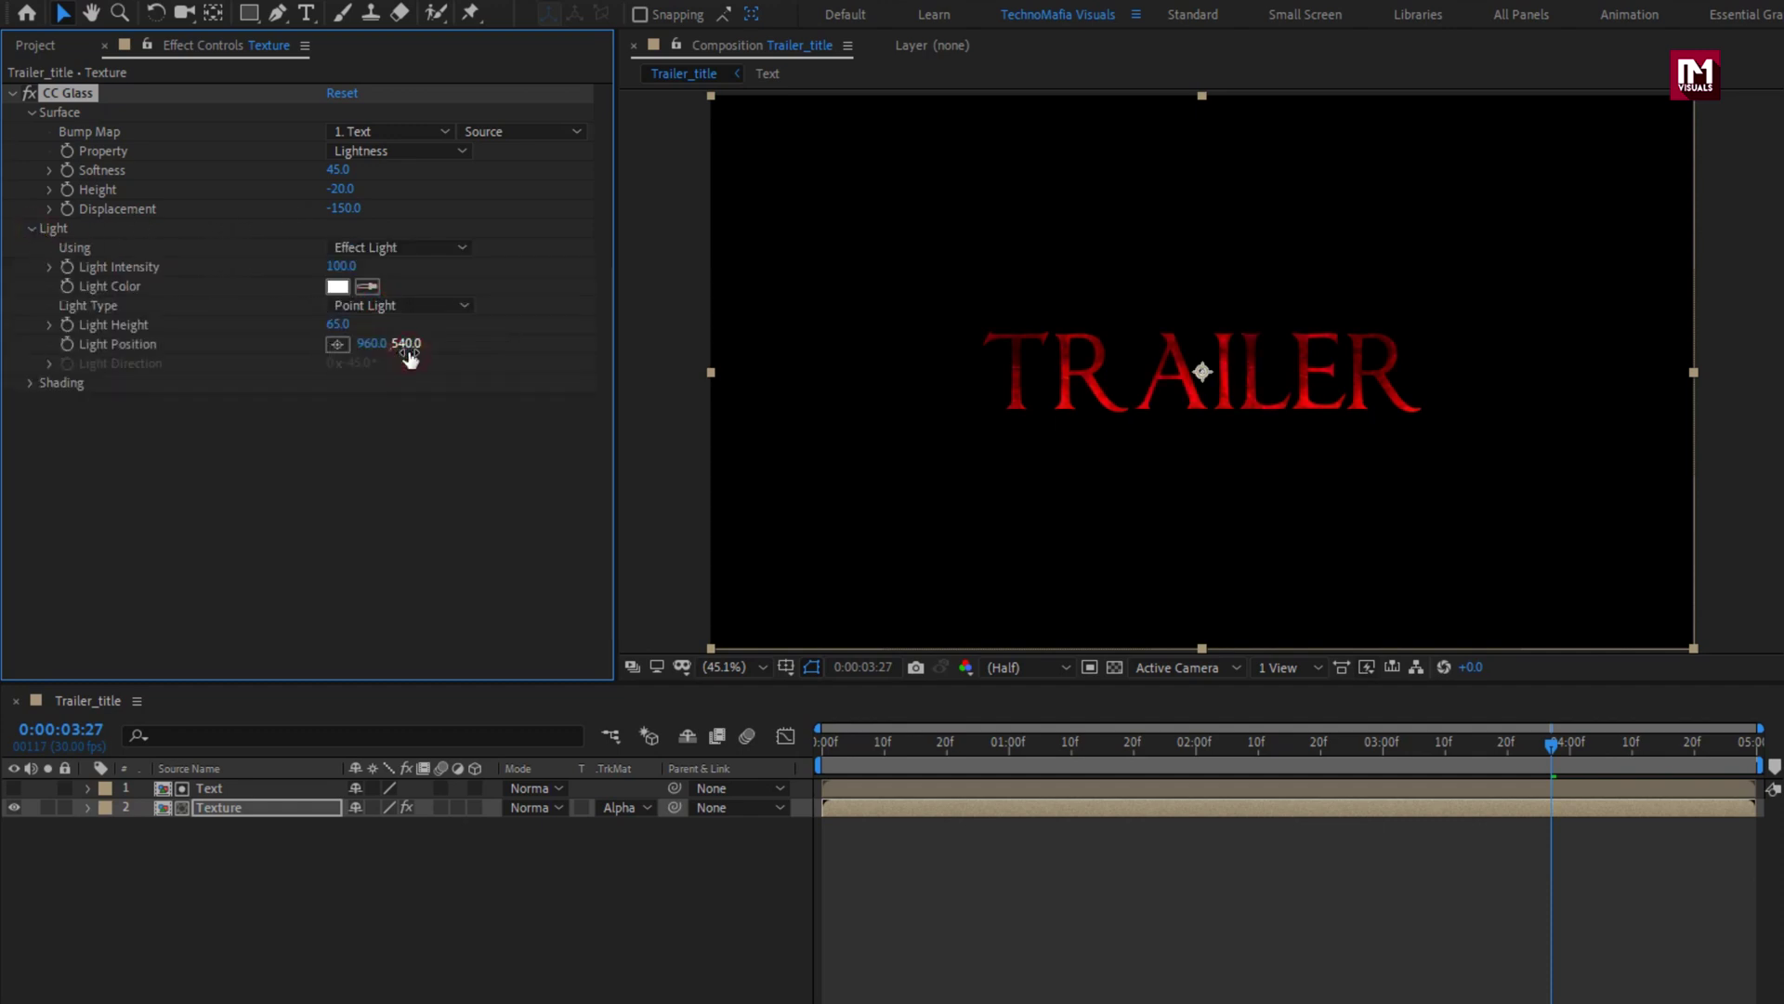
{"action": "left_click_drag", "start_coordinate": [1206, 368], "coordinate": [1273, 320]}
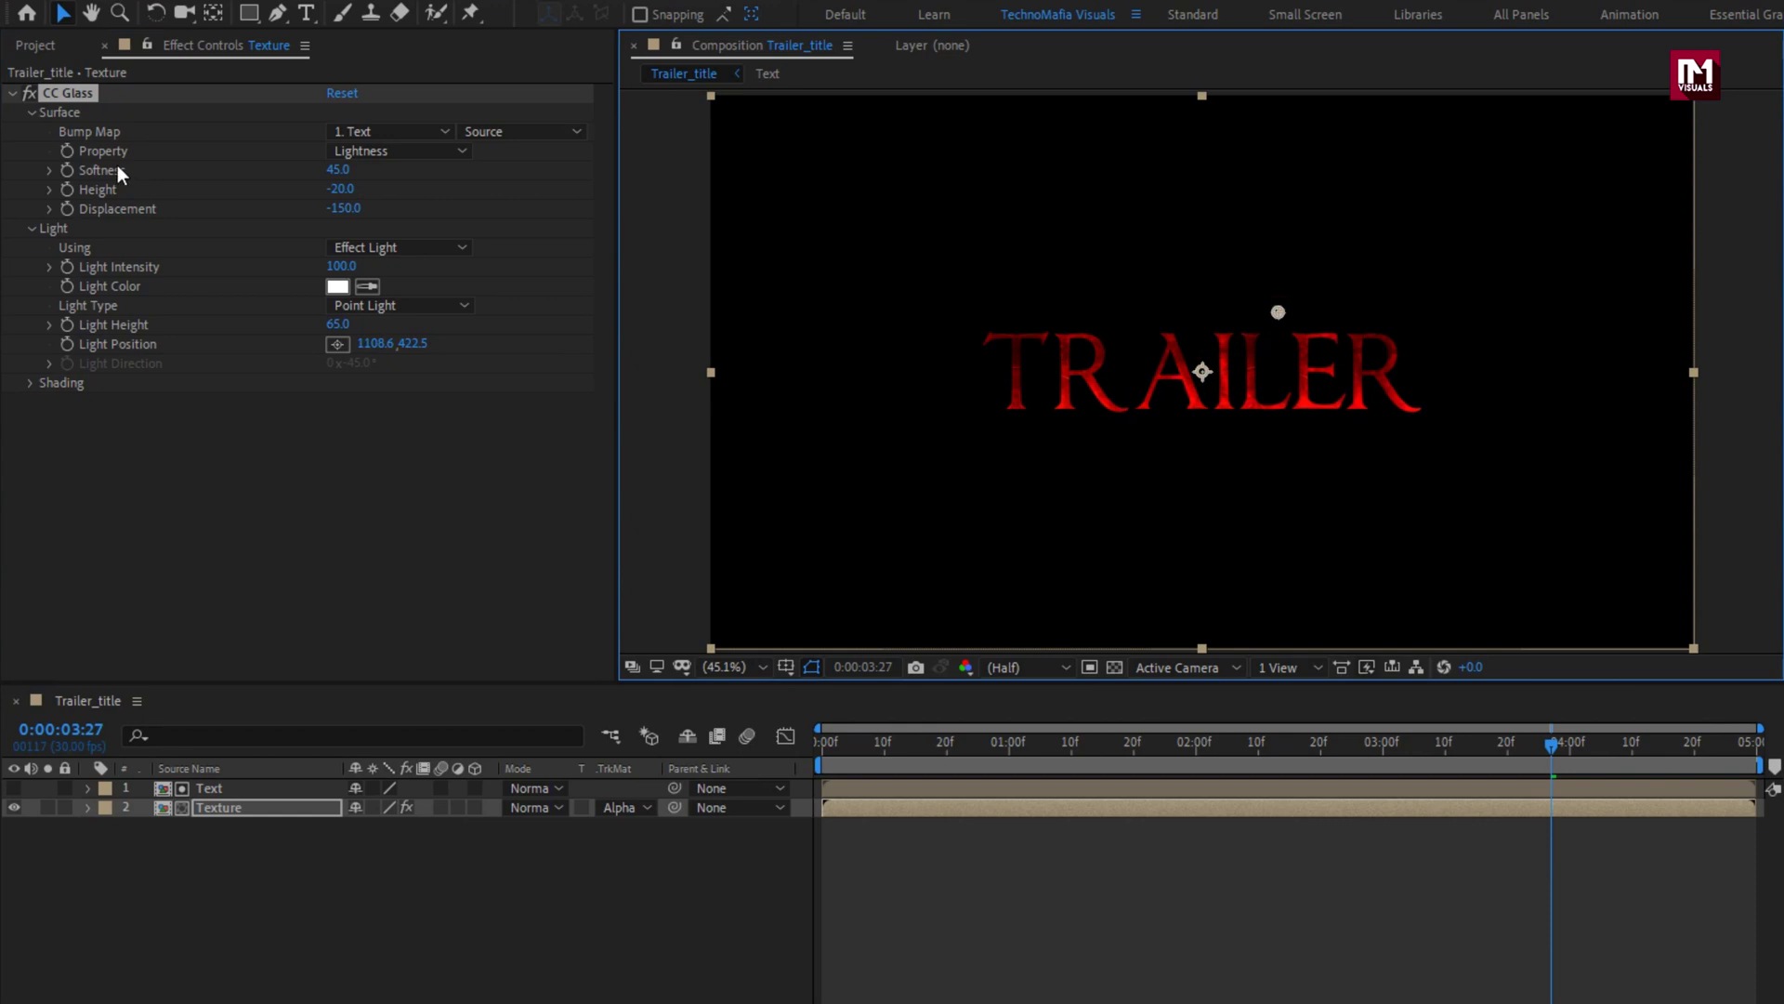
{"action": "left_click", "coordinate": [11, 93]}
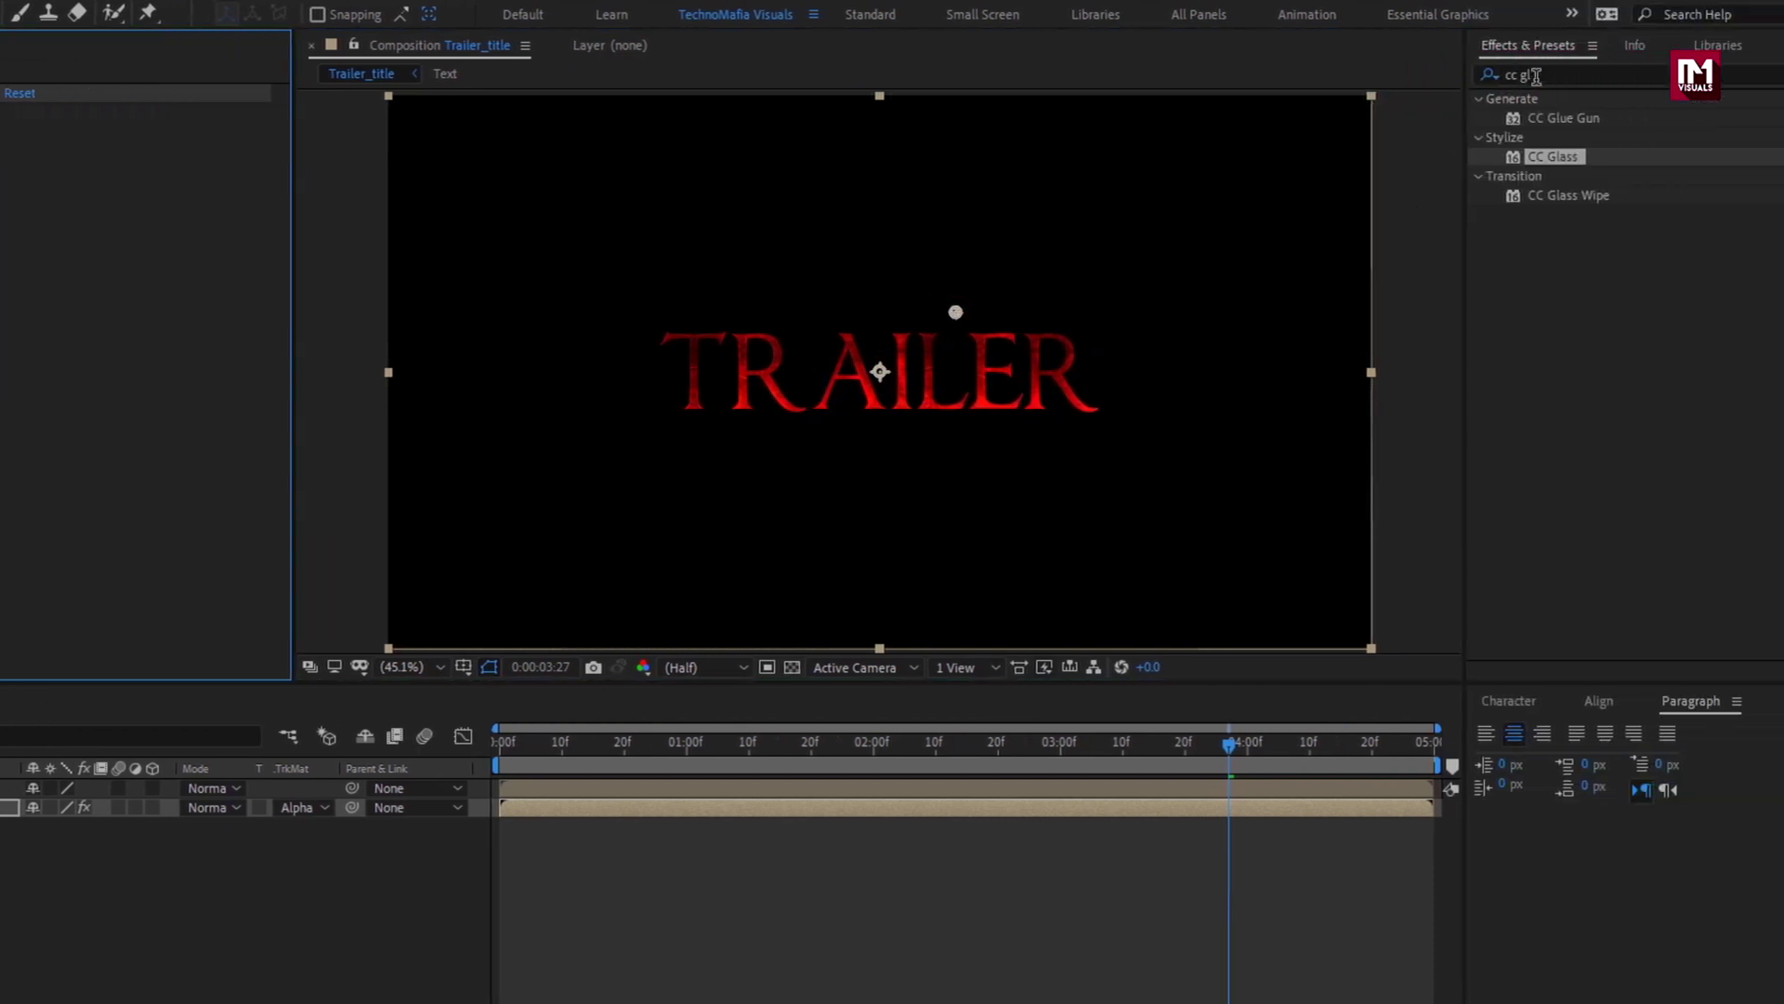
Apply CC Blobbylize to Texture with Blob Layer Text and Property Alpha
{"action": "left_click", "coordinate": [1783, 75]}
{"action": "type", "text": "cc"}
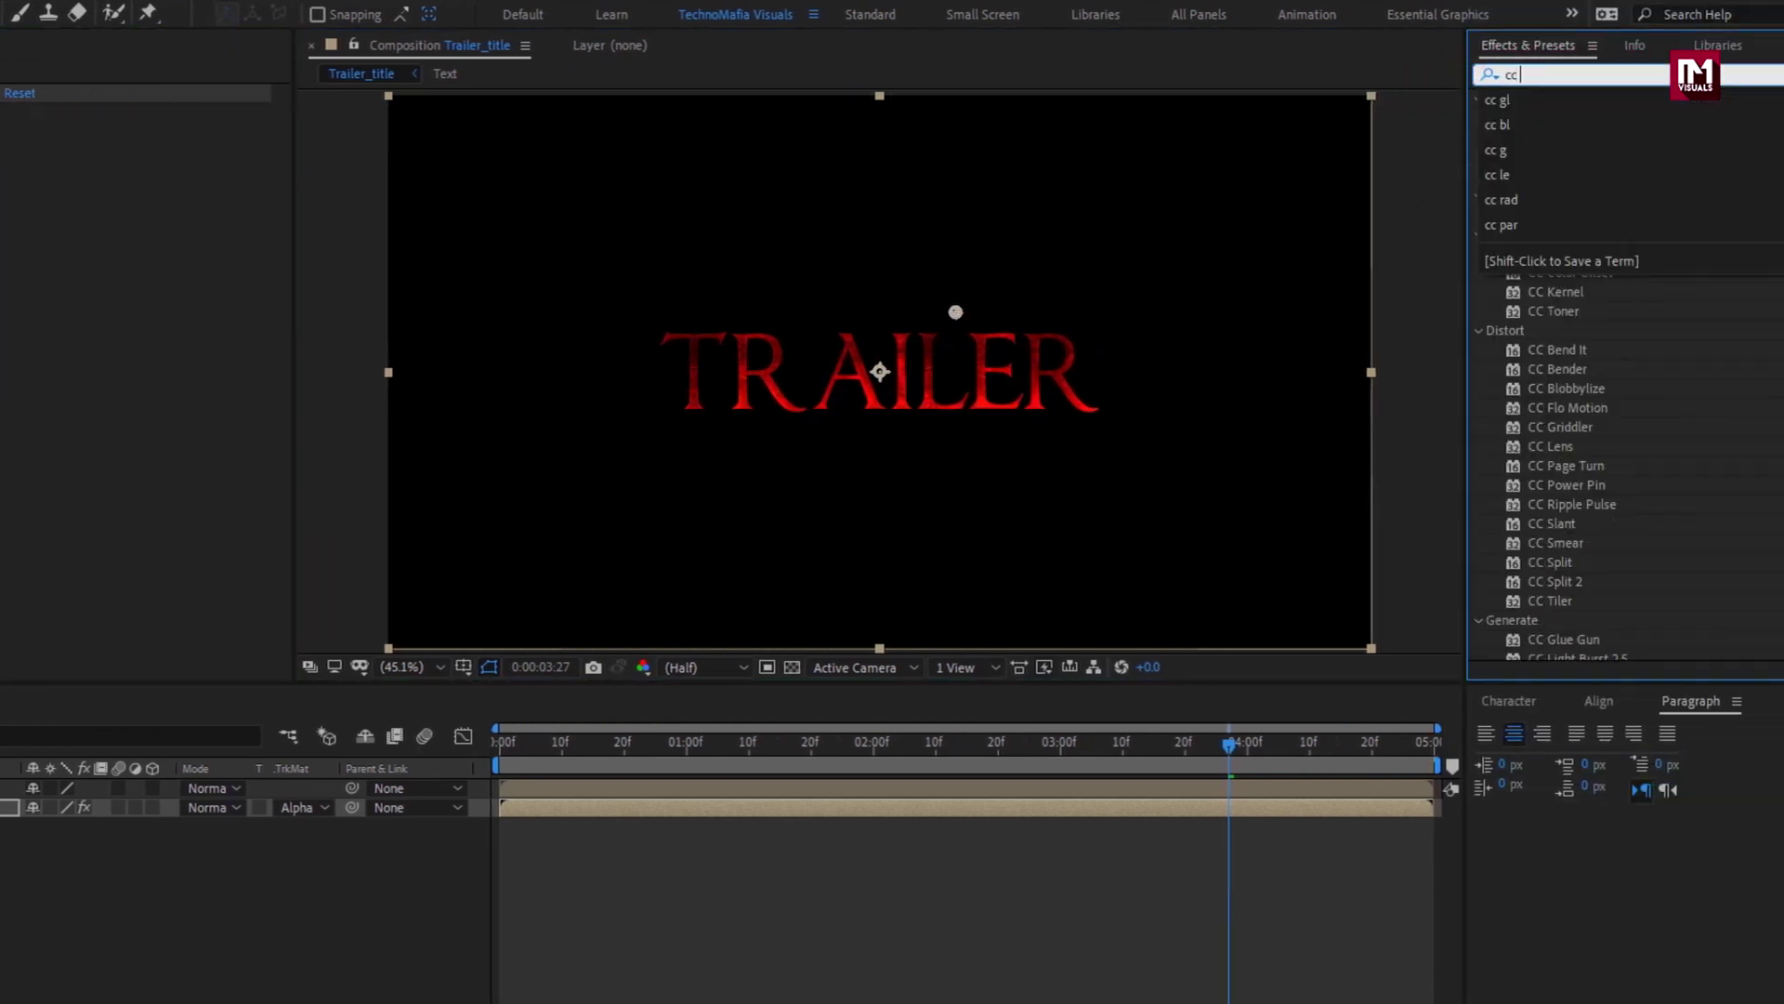
{"action": "type", "text": " blob"}
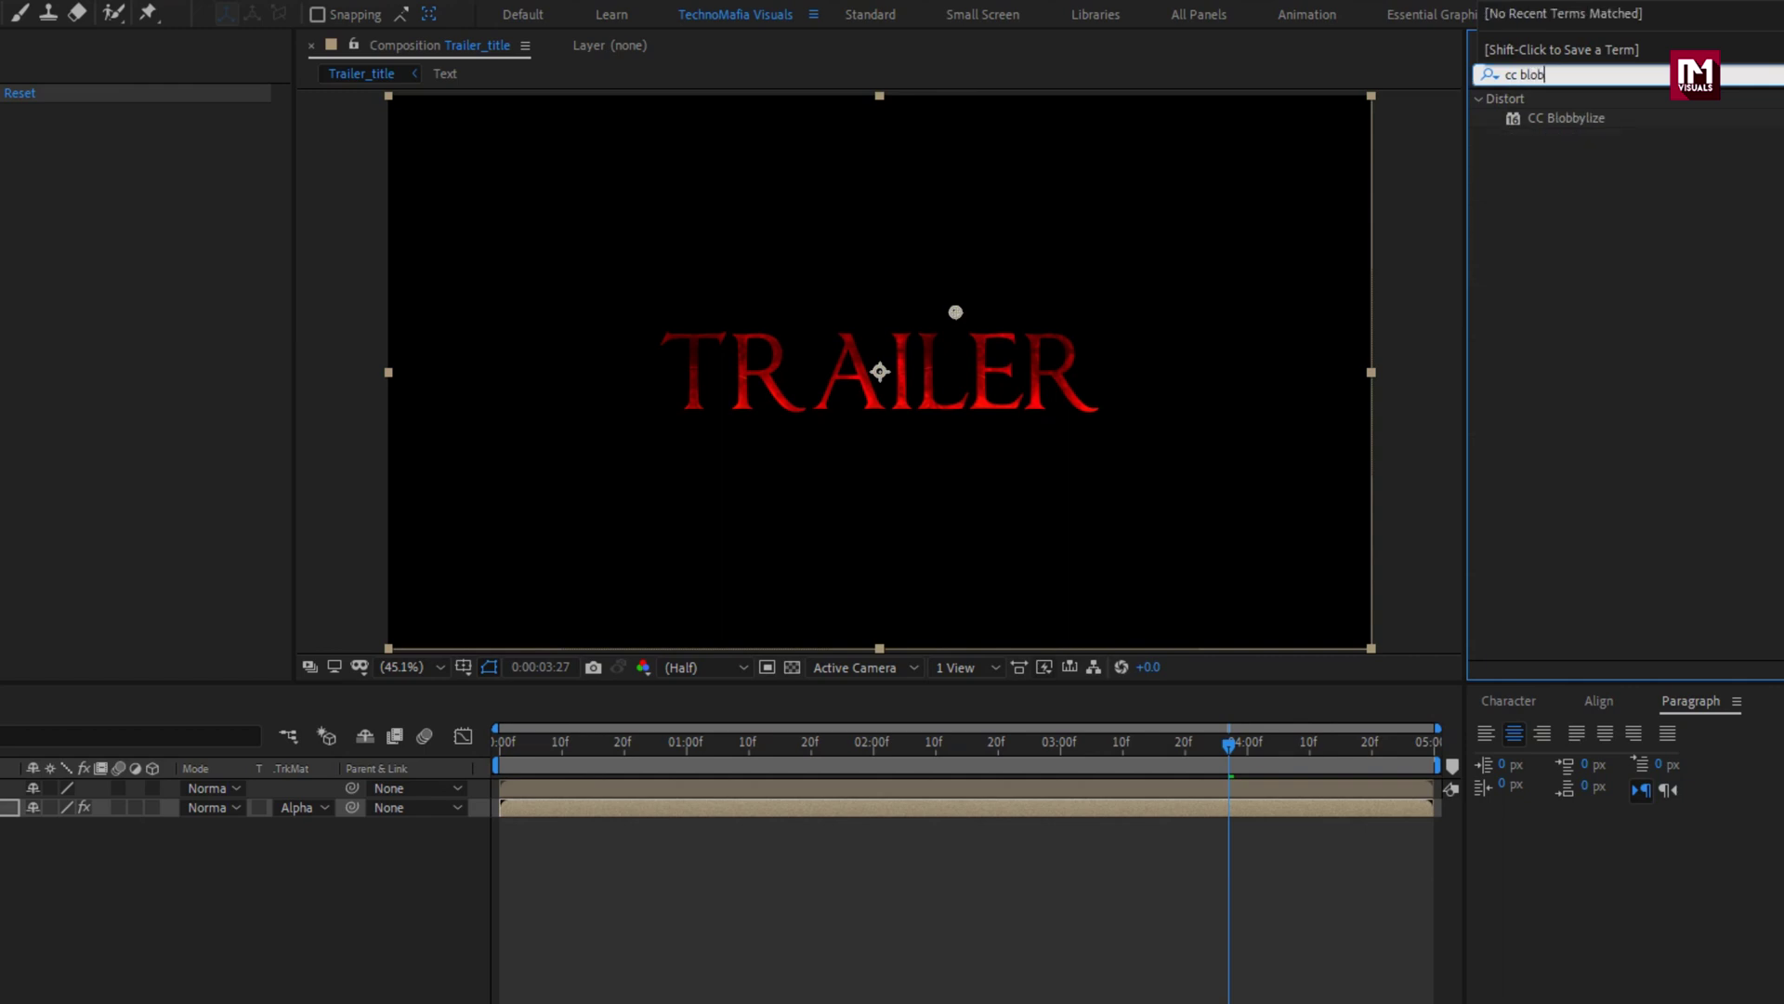
{"action": "double_click", "coordinate": [1561, 119]}
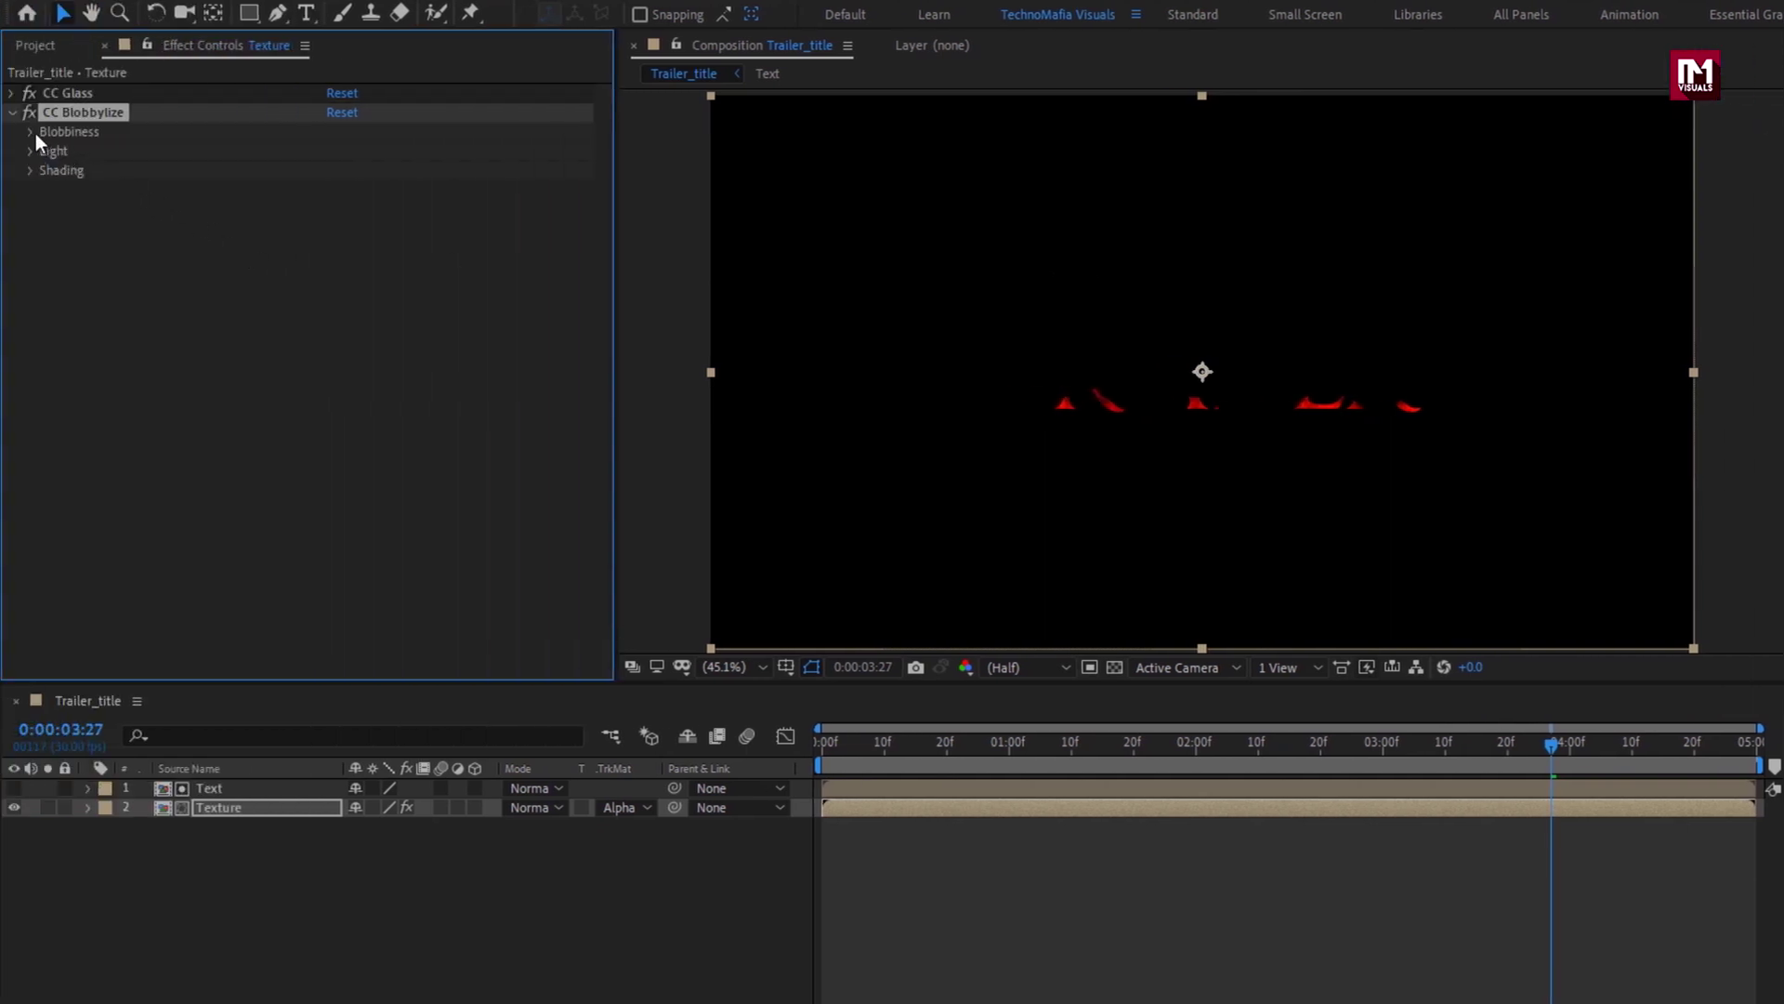
{"action": "left_click", "coordinate": [31, 132]}
{"action": "left_click", "coordinate": [375, 170]}
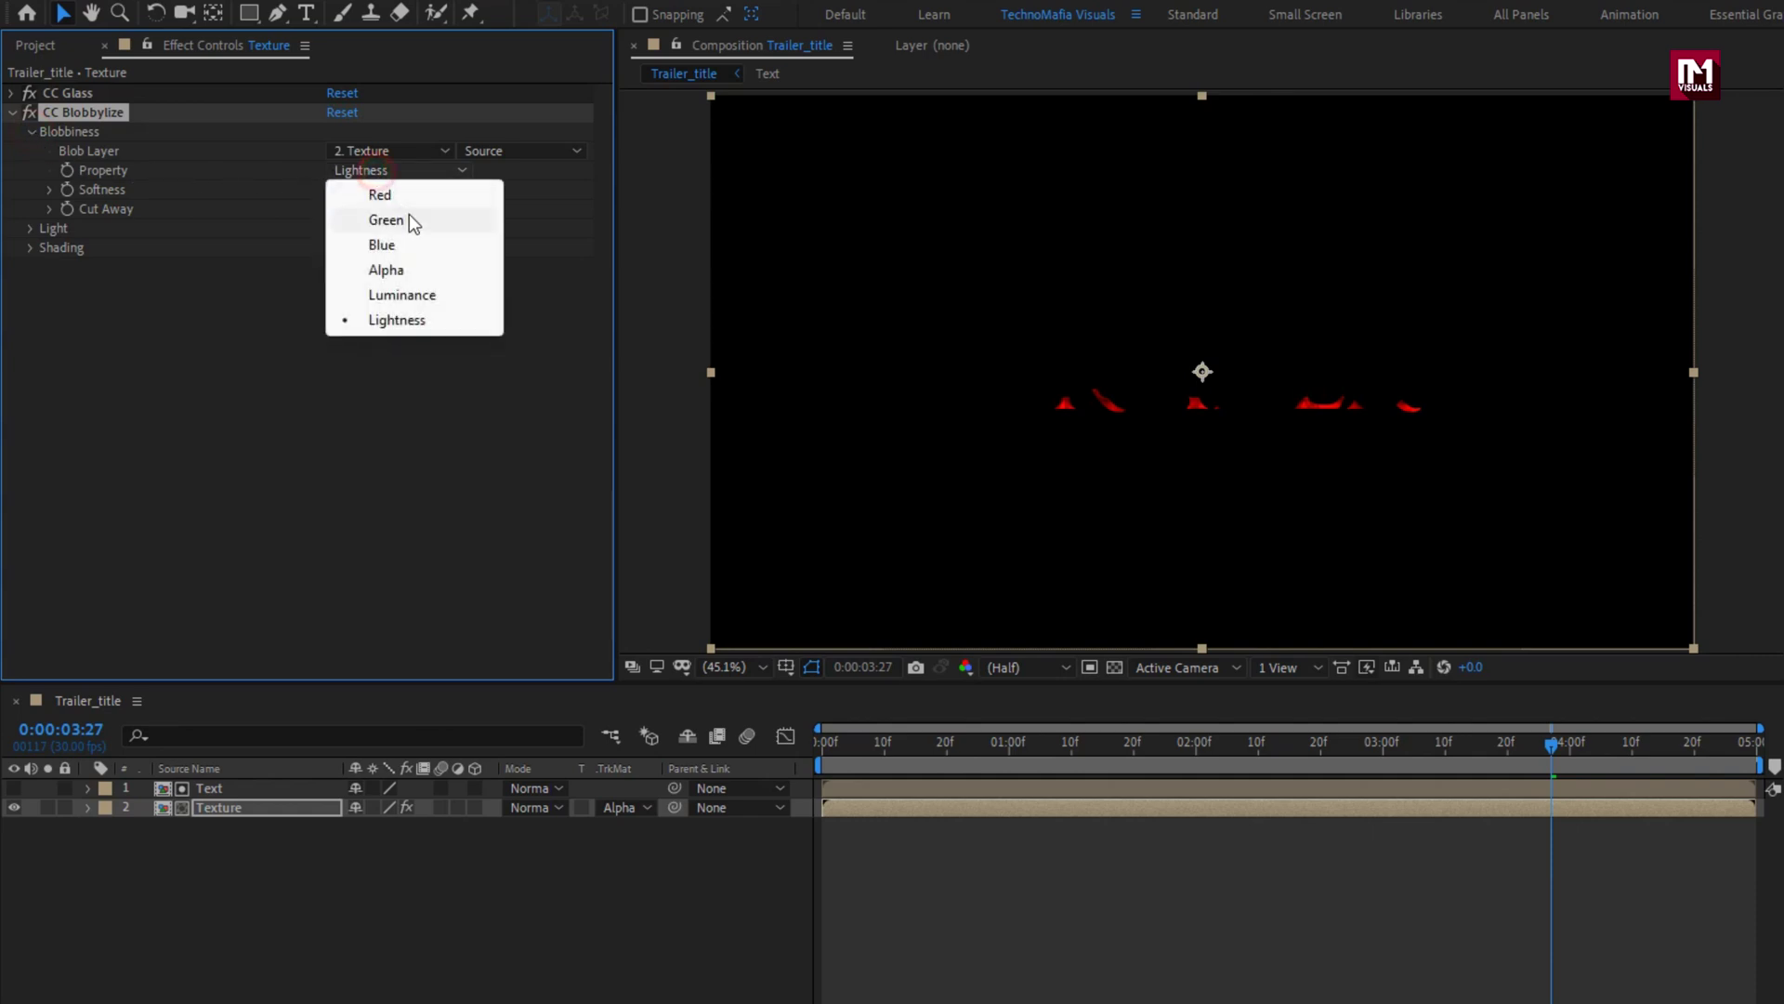
{"action": "left_click", "coordinate": [431, 266]}
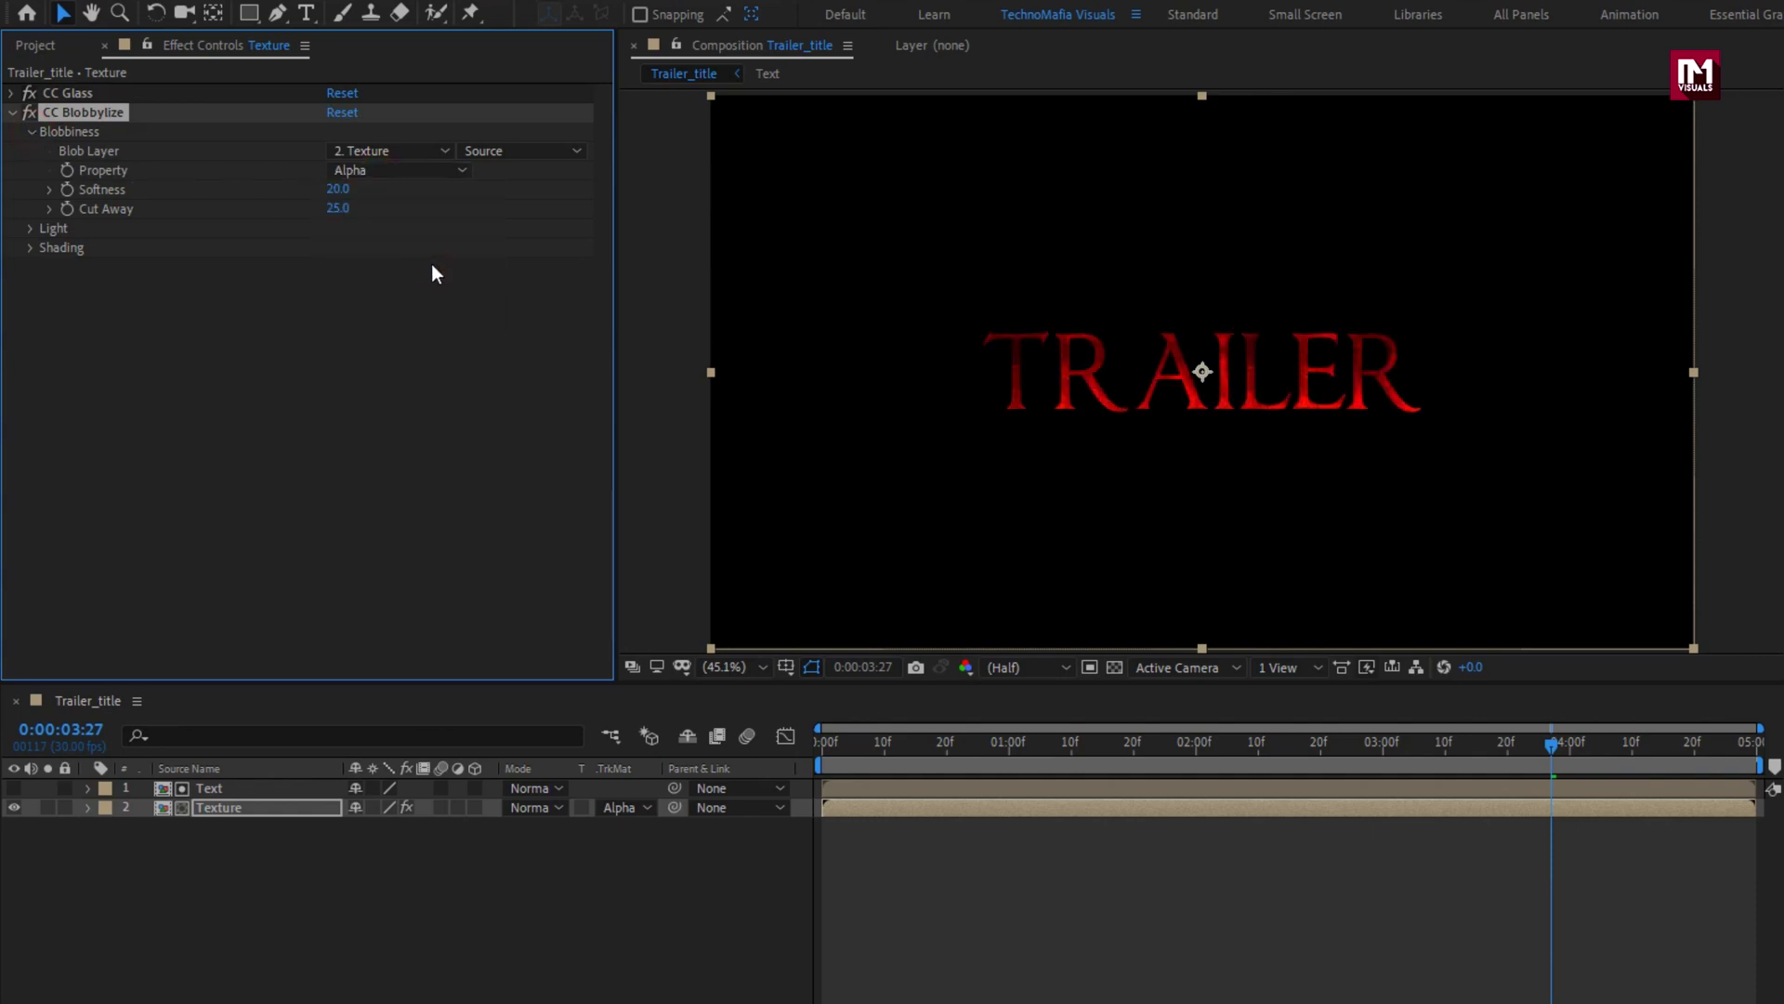
{"action": "left_click", "coordinate": [379, 150]}
{"action": "left_click", "coordinate": [430, 206]}
Set CC Blobbylize Softness to 8 and Cut Away to 3
{"action": "left_click", "coordinate": [338, 189]}
{"action": "type", "text": "8"}
{"action": "key", "text": "Return"}
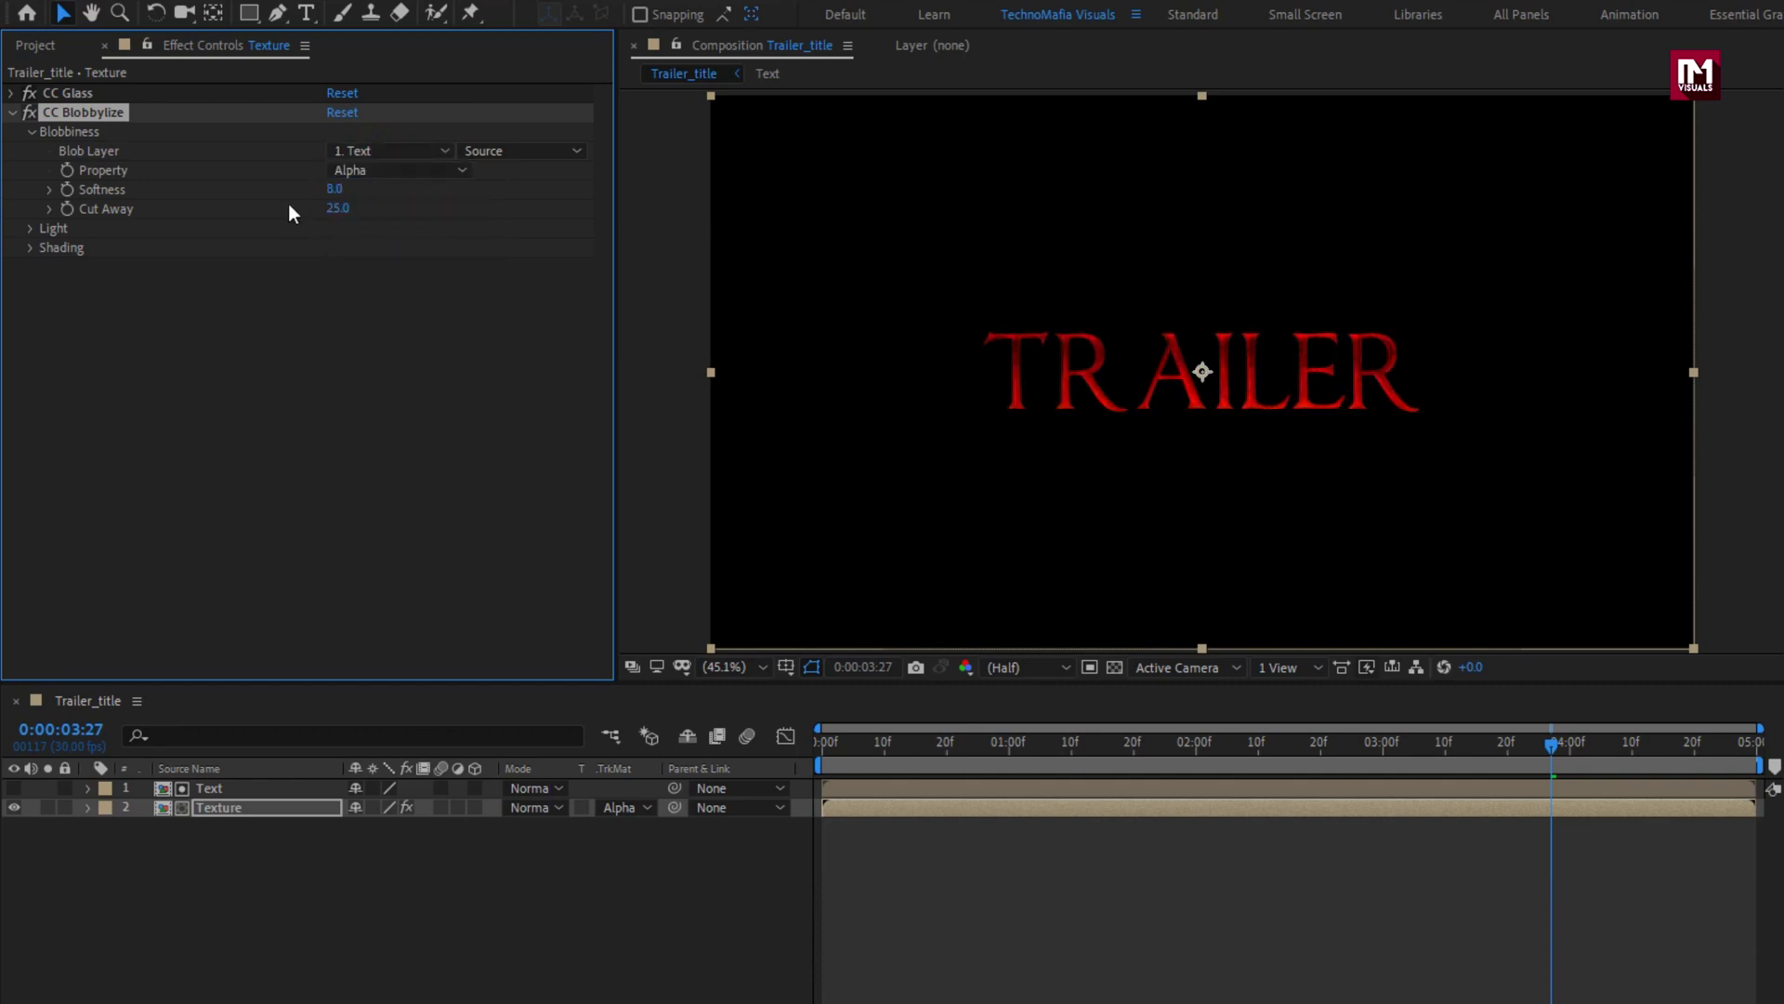
{"action": "left_click", "coordinate": [333, 209]}
{"action": "type", "text": "3"}
{"action": "key", "text": "Return"}
Switch the Blobbylize light to Point Light placed at the end of TRAILER
{"action": "left_click", "coordinate": [35, 232]}
{"action": "left_click", "coordinate": [400, 305]}
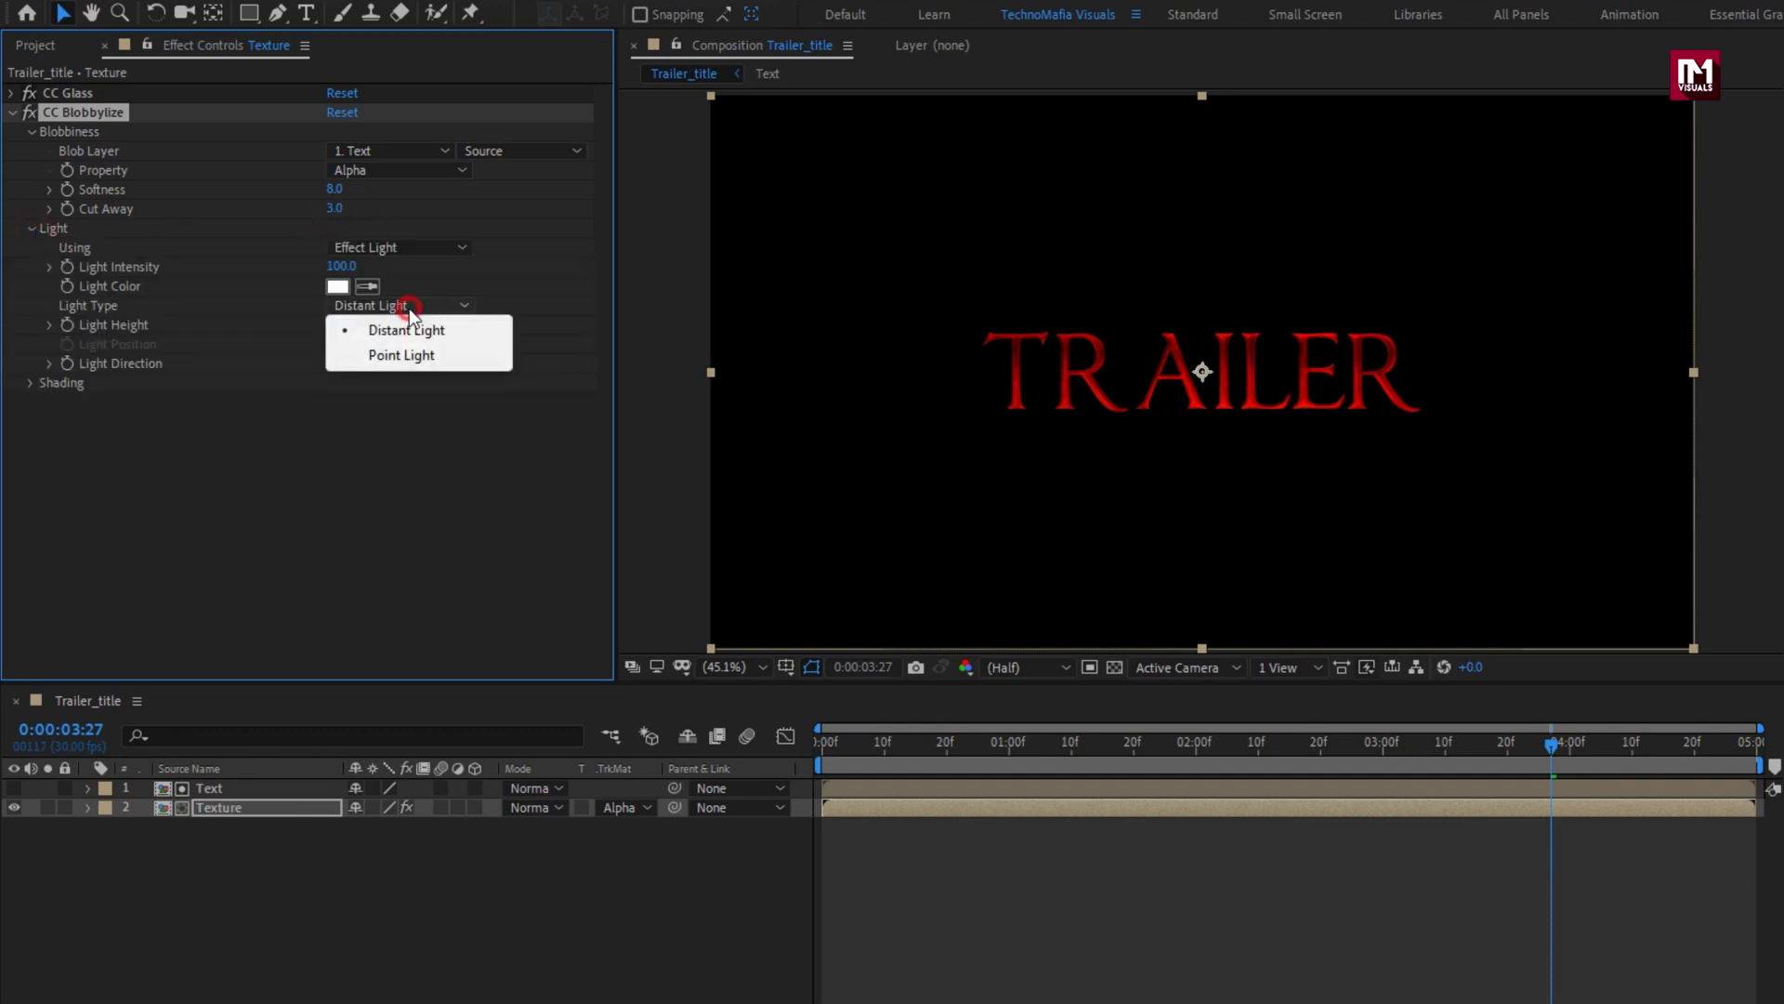
{"action": "left_click", "coordinate": [410, 354]}
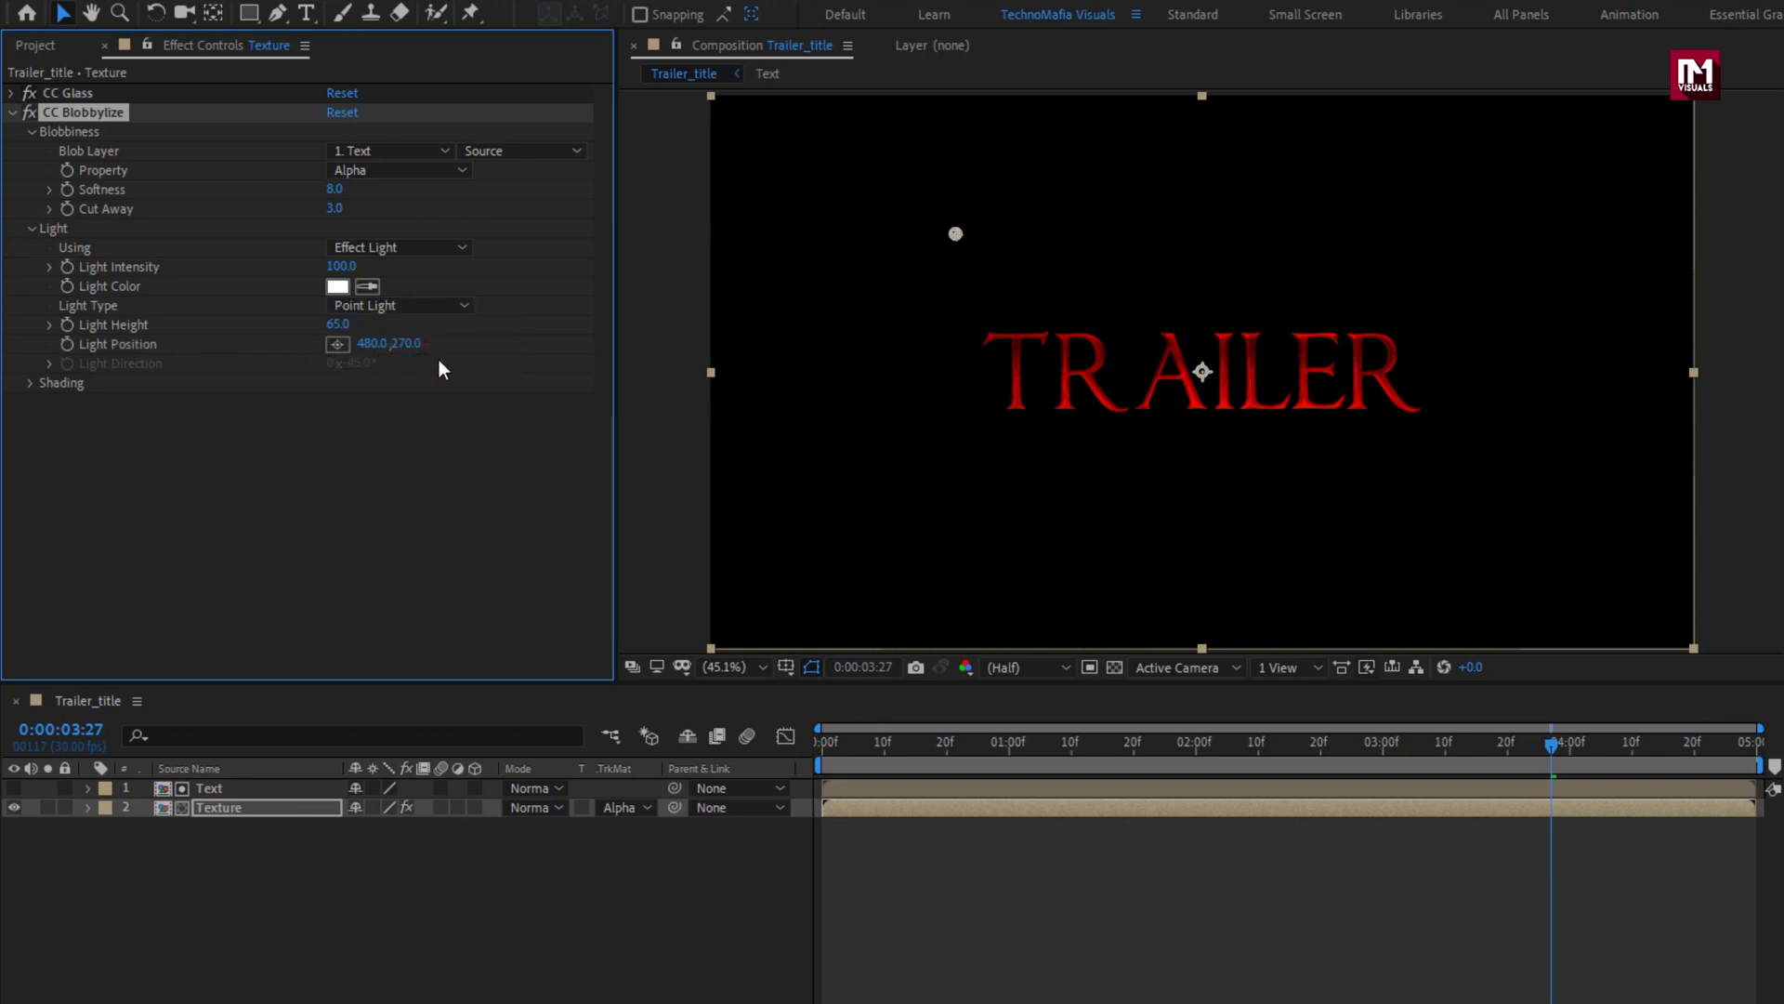
{"action": "left_click_drag", "start_coordinate": [954, 246], "coordinate": [1301, 303]}
{"action": "left_click_drag", "start_coordinate": [1169, 376], "coordinate": [1430, 364]}
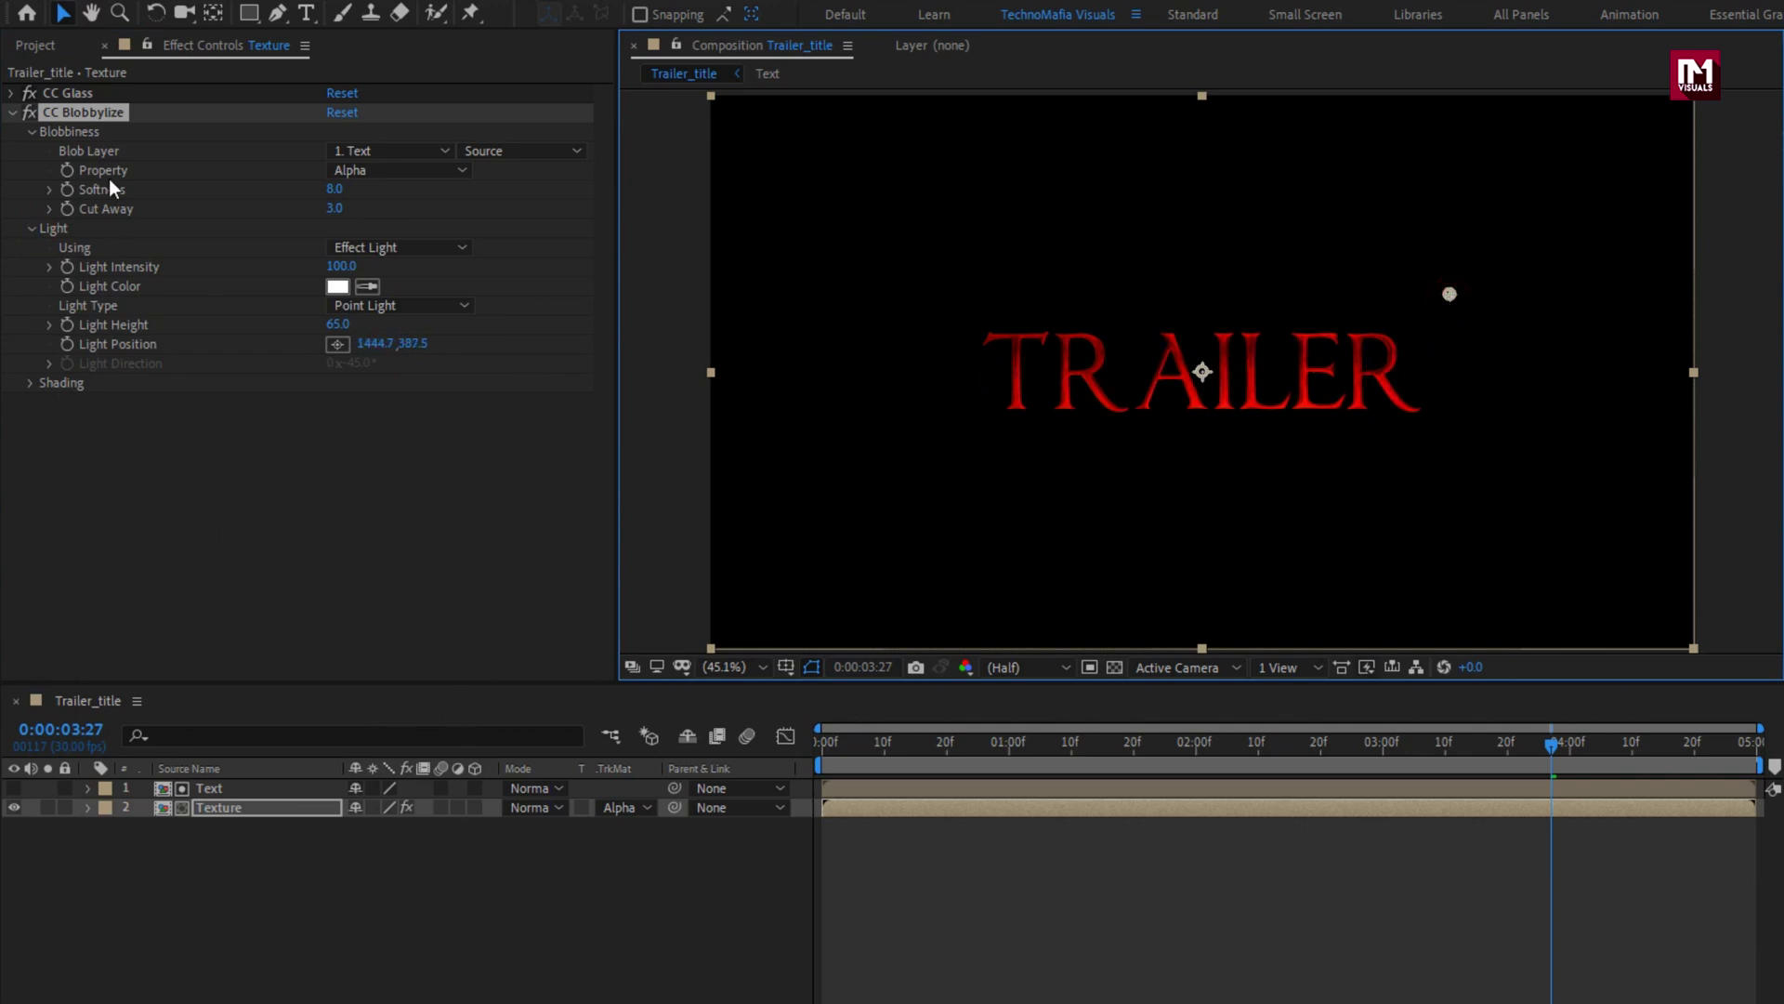
Add another copy of the Text comp to the top of the timeline
{"action": "left_click", "coordinate": [35, 45]}
{"action": "left_click", "coordinate": [56, 296]}
{"action": "left_click_drag", "start_coordinate": [54, 298], "coordinate": [262, 781]}
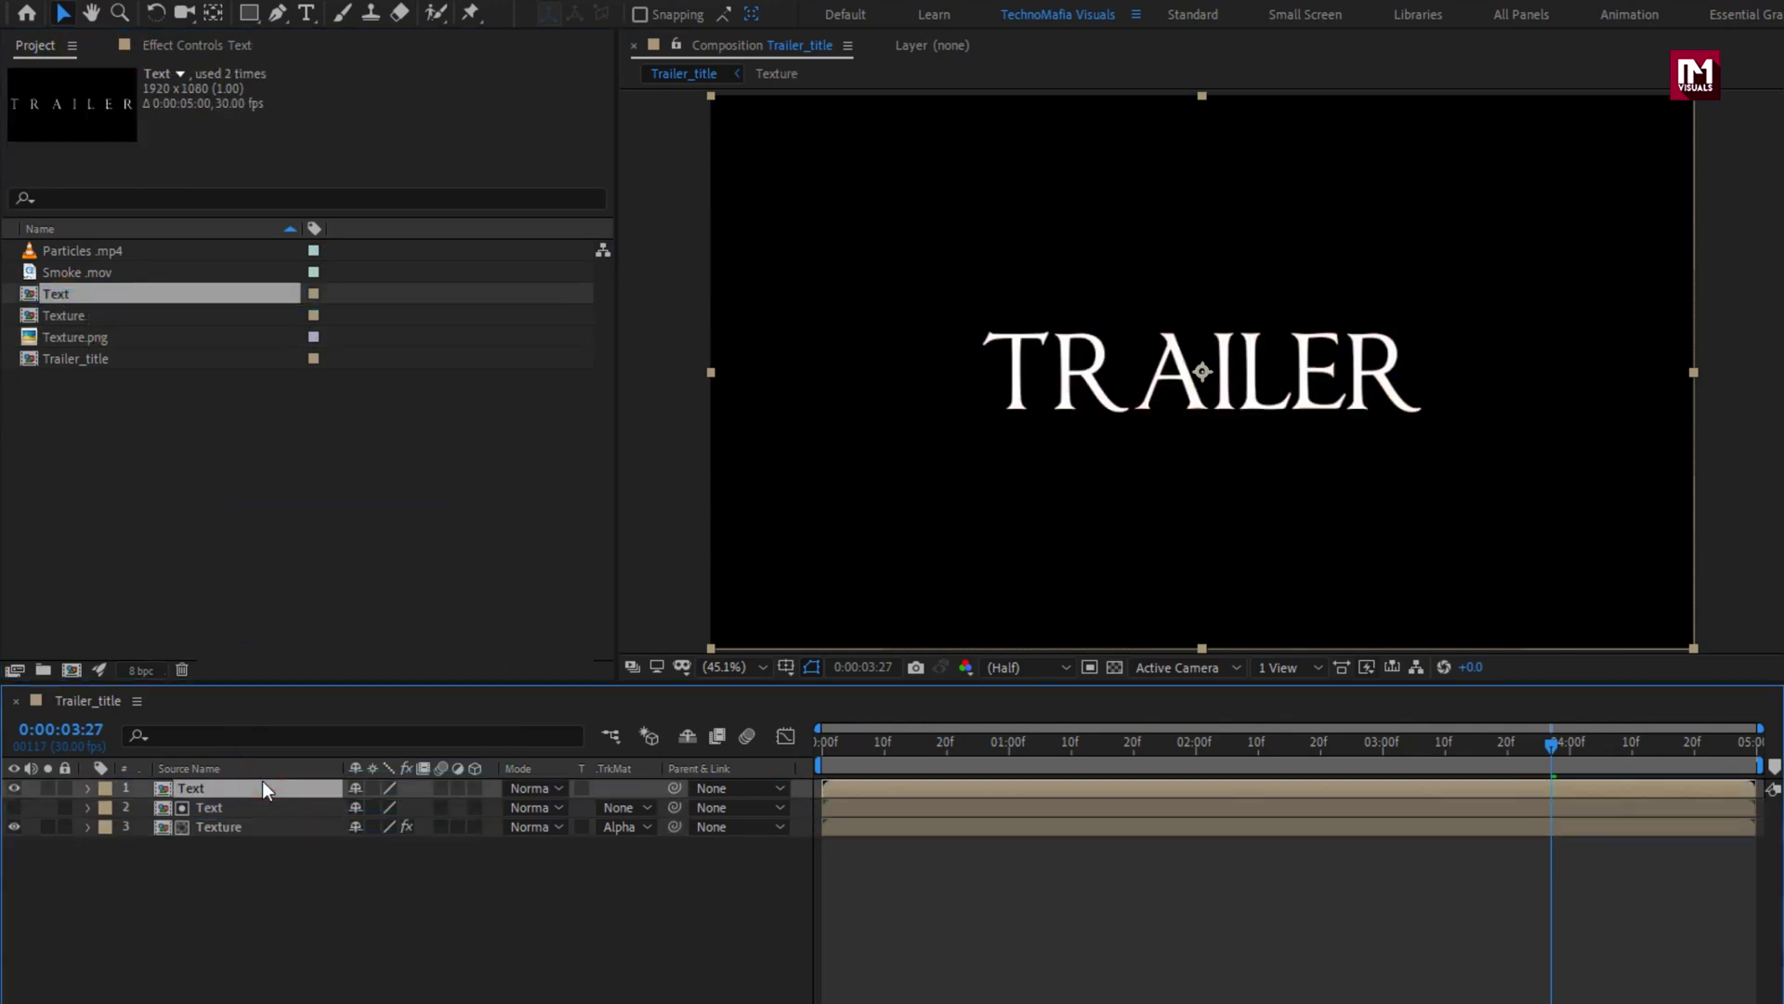
Set the top Text layer to Add blending at 17% opacity
{"action": "left_click", "coordinate": [525, 787]}
{"action": "left_click", "coordinate": [614, 355]}
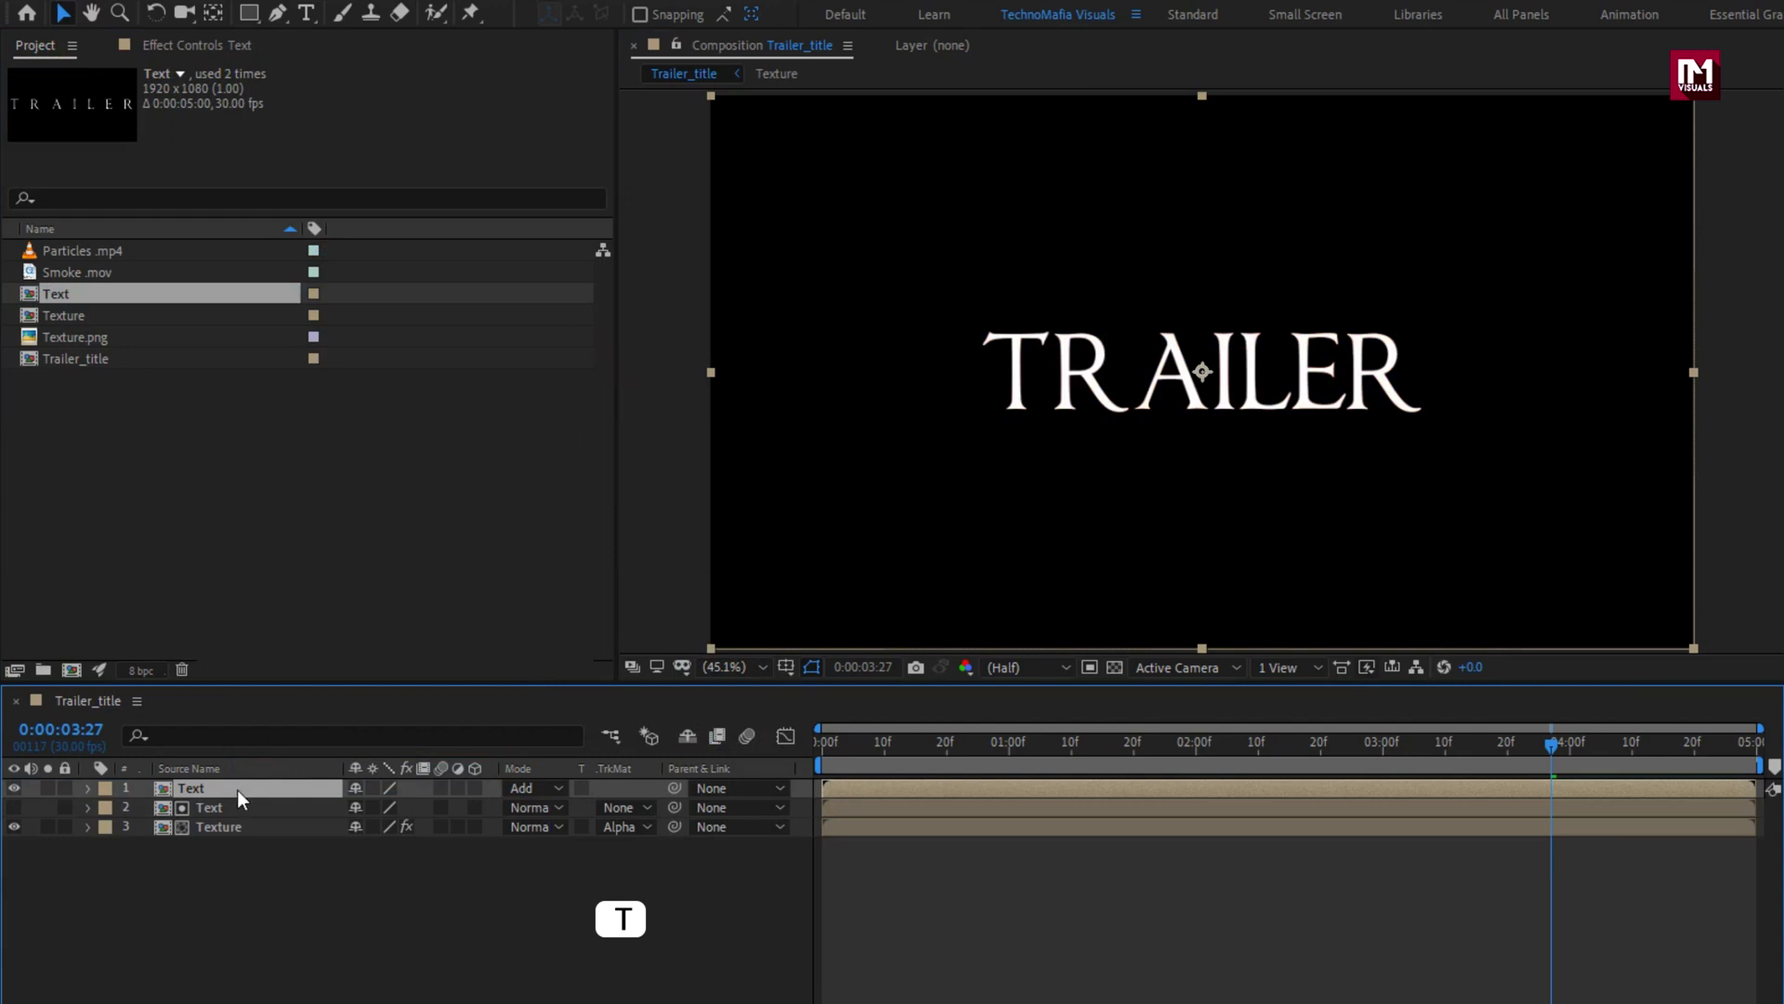
{"action": "key", "text": "t"}
{"action": "left_click_drag", "start_coordinate": [357, 806], "coordinate": [270, 807]}
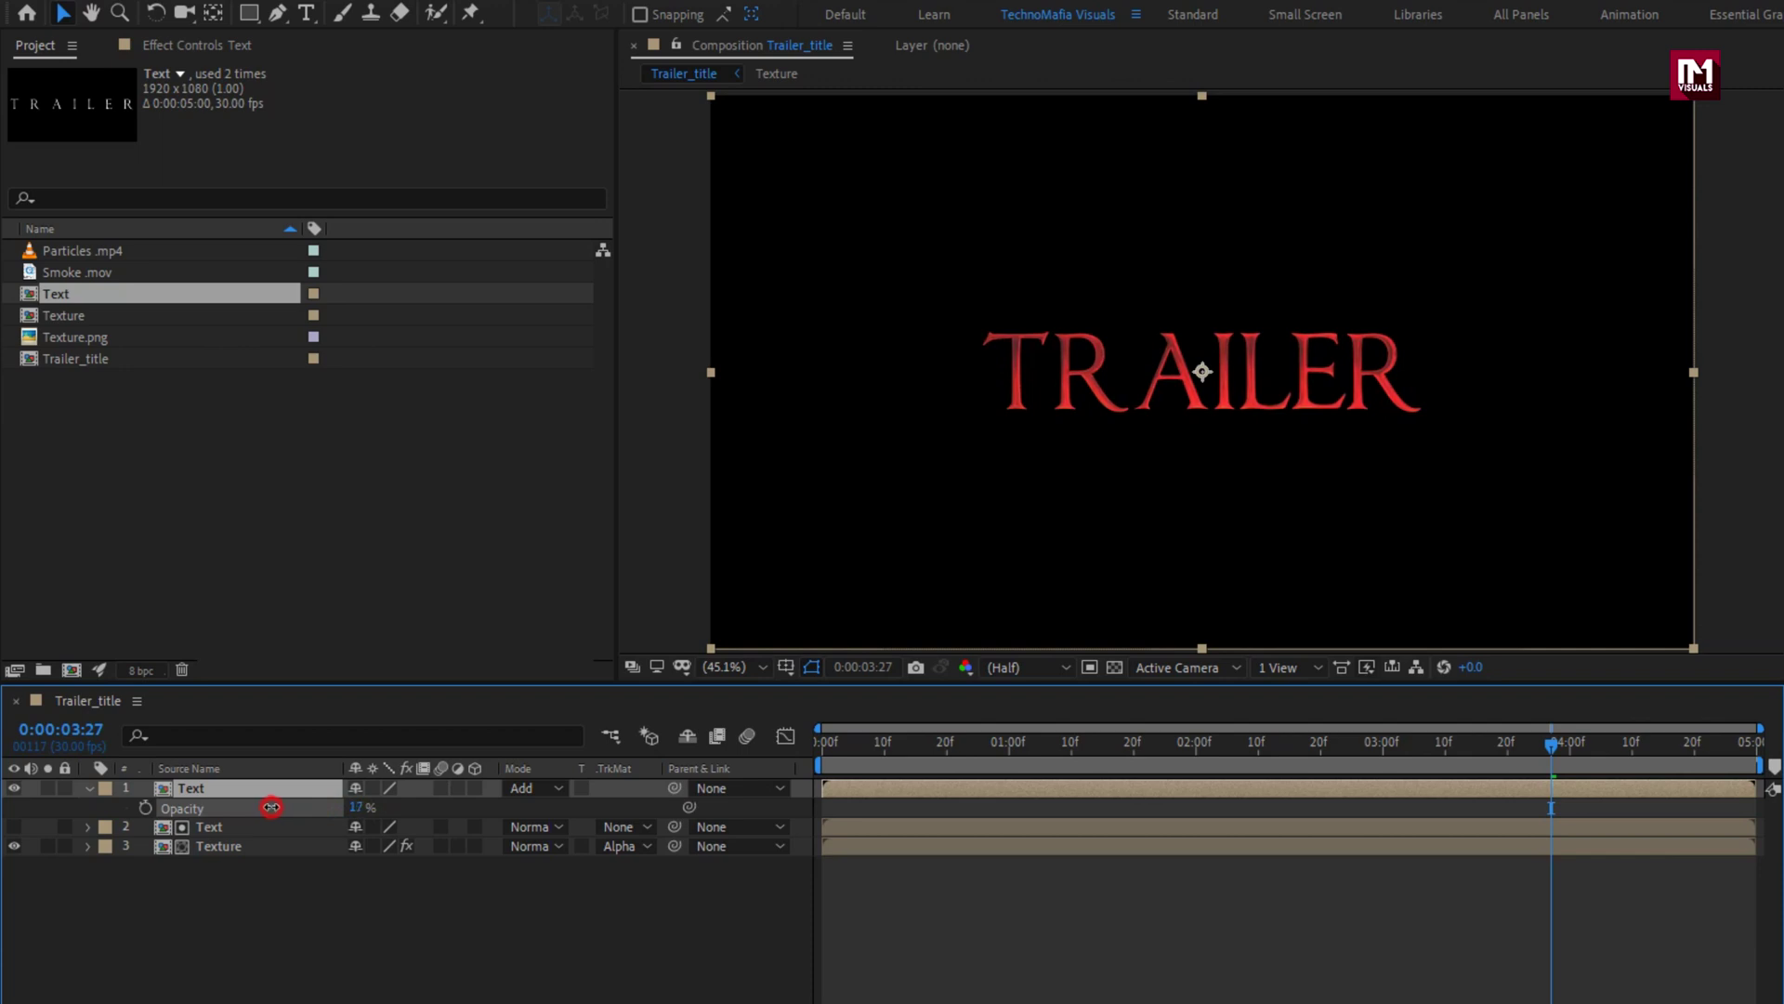
{"action": "left_click_drag", "start_coordinate": [271, 807], "coordinate": [271, 807]}
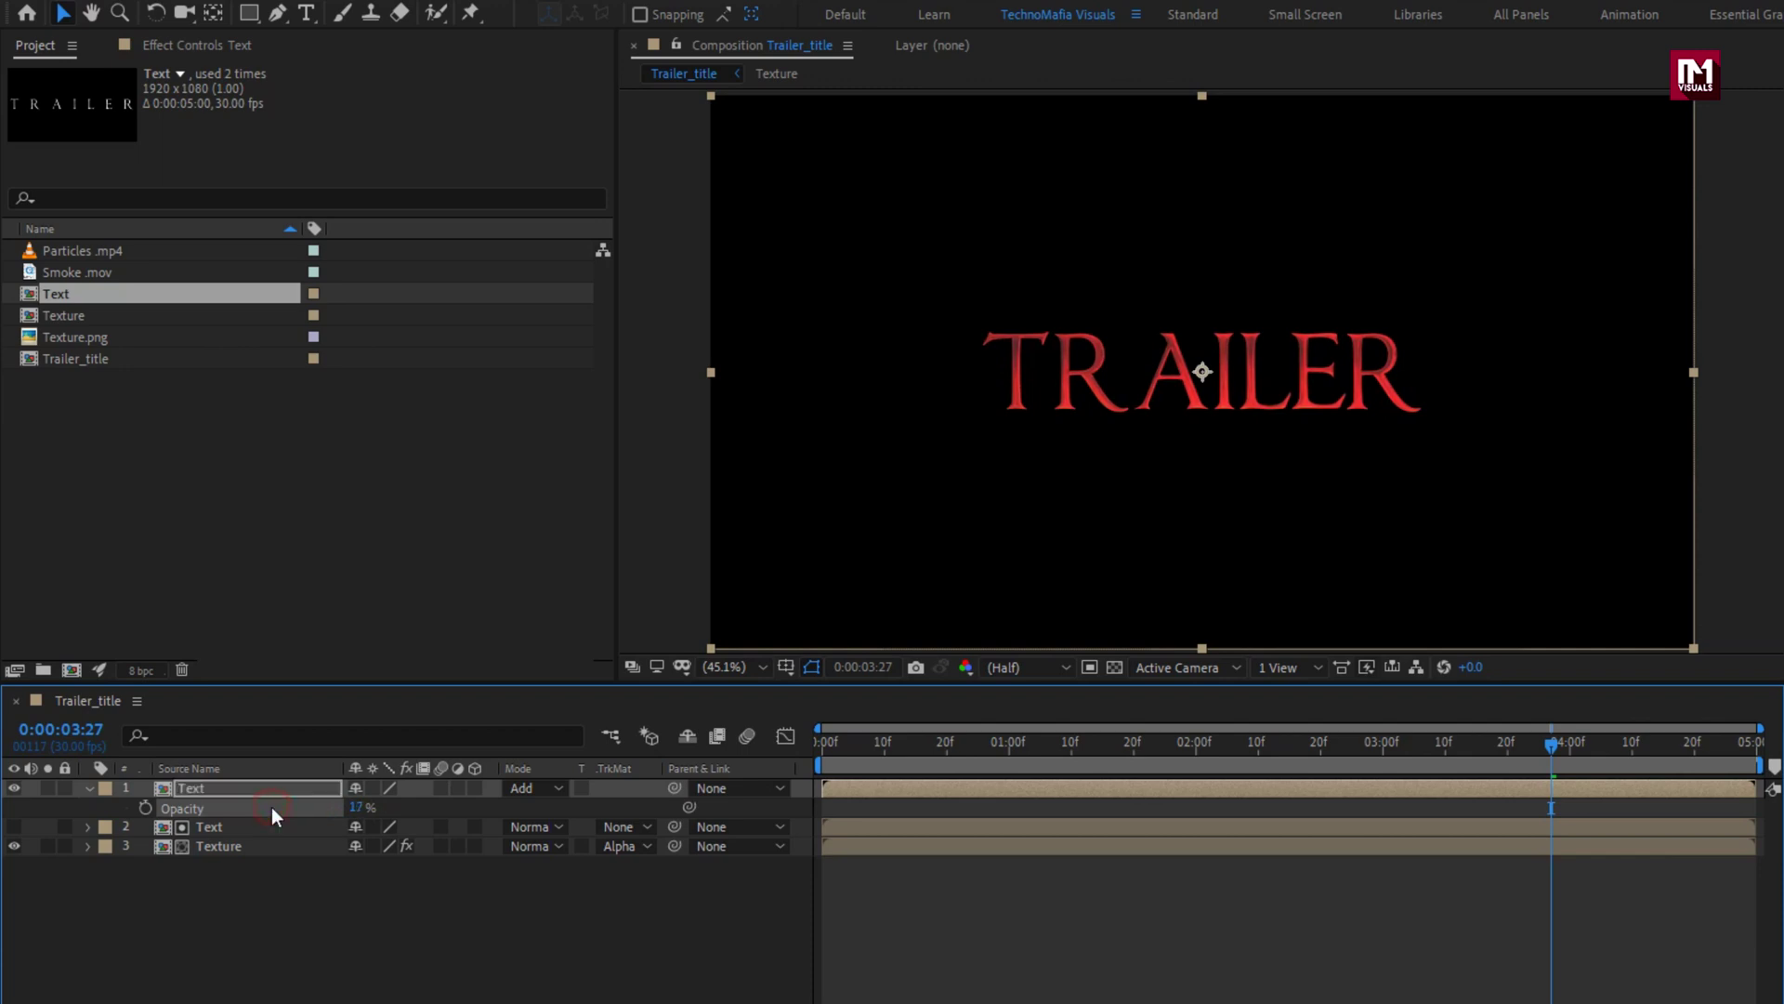
{"action": "left_click", "coordinate": [90, 788]}
Pre-compose all three layers into a comp named Glossy_text
{"action": "left_click_drag", "start_coordinate": [186, 851], "coordinate": [185, 780]}
{"action": "right_click", "coordinate": [186, 782]}
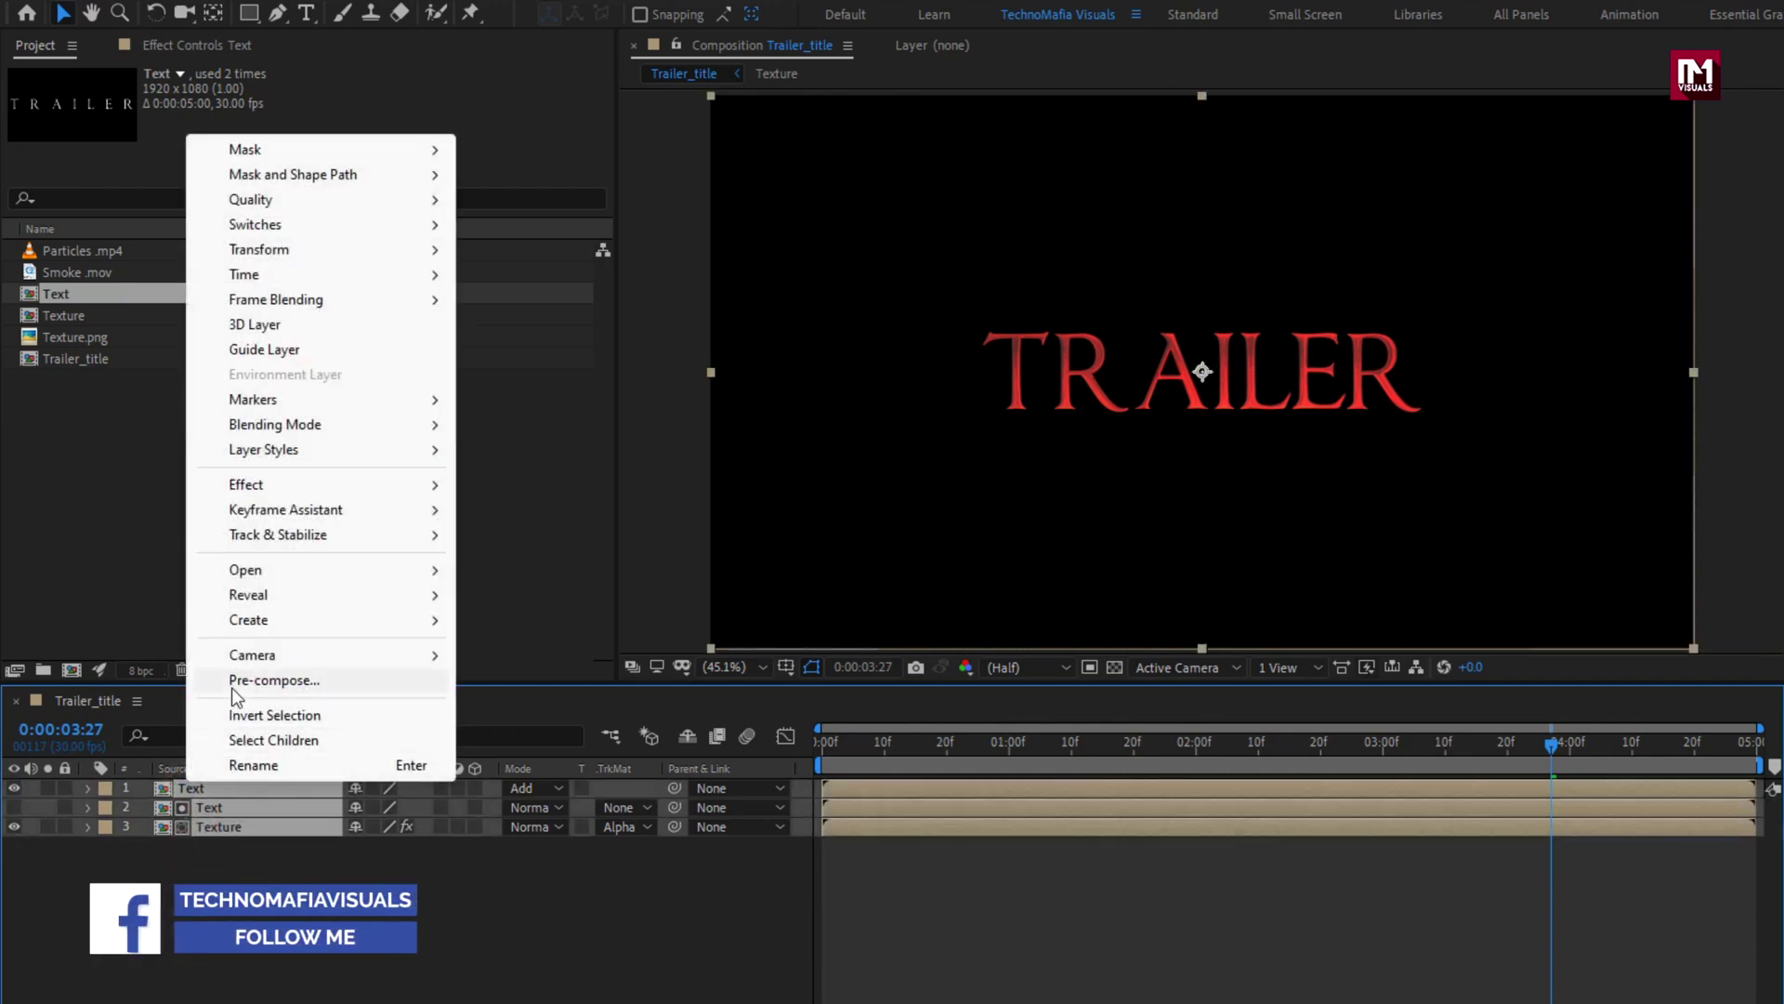
{"action": "left_click", "coordinate": [232, 684]}
{"action": "type", "text": "Glossy"}
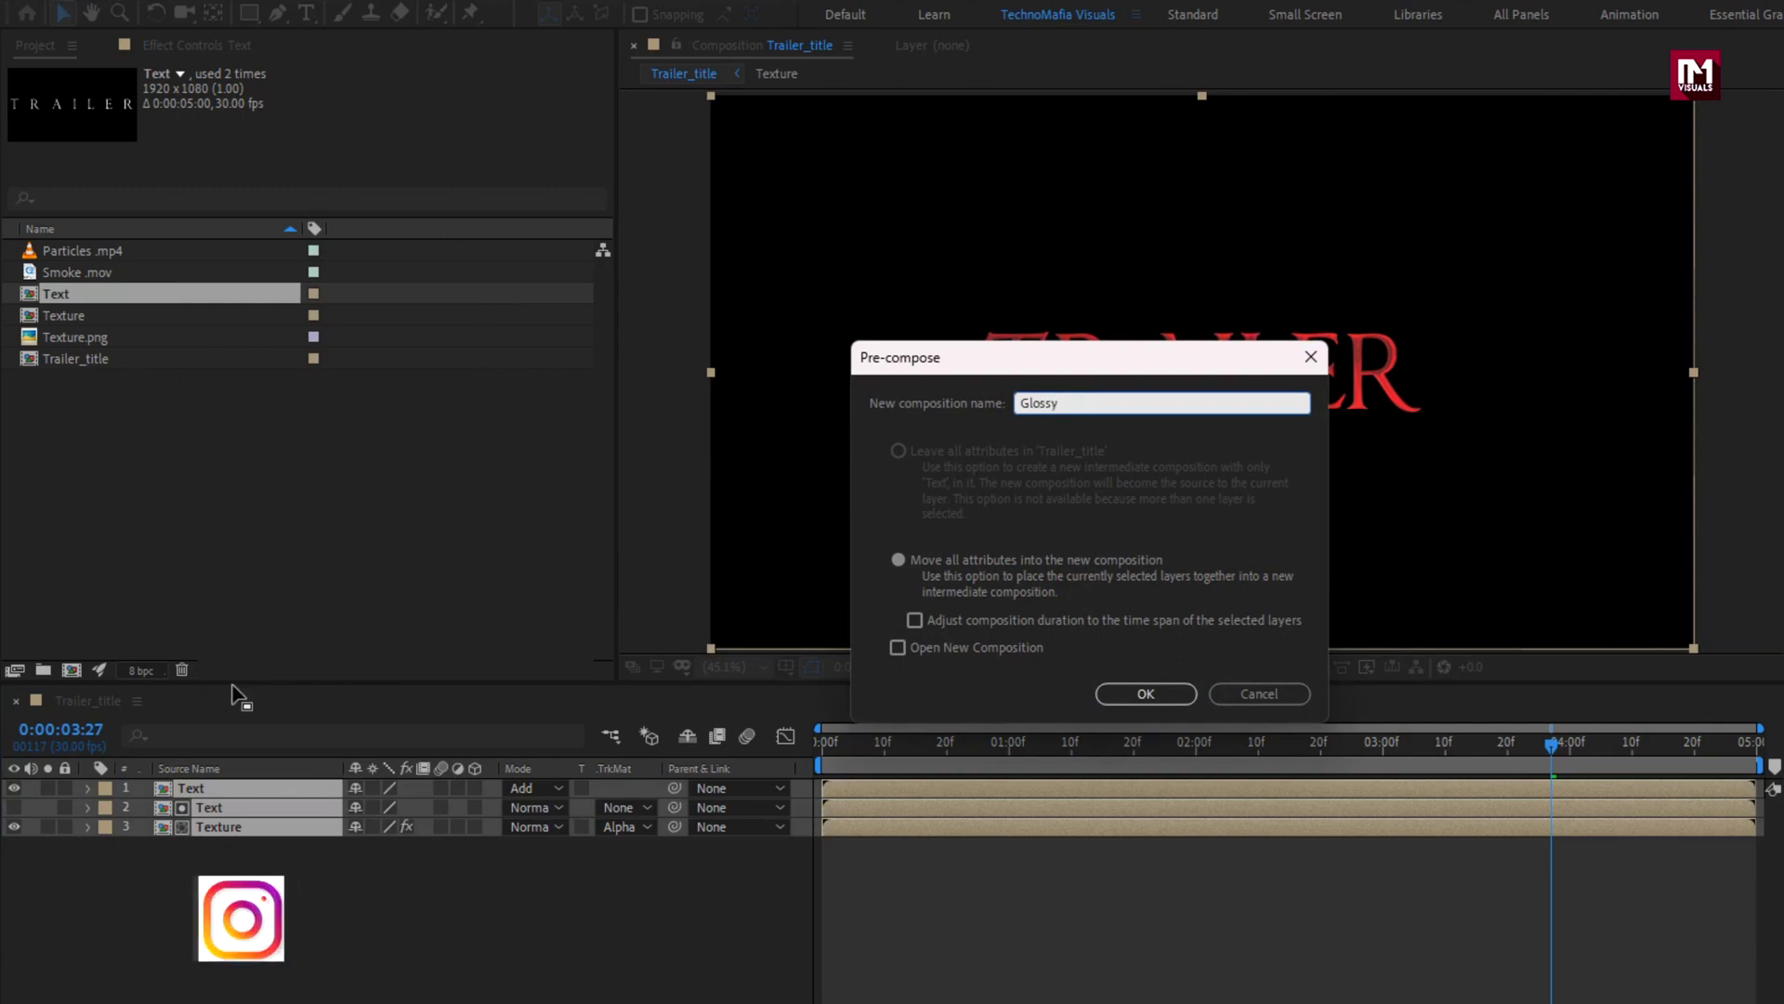
{"action": "type", "text": "_text"}
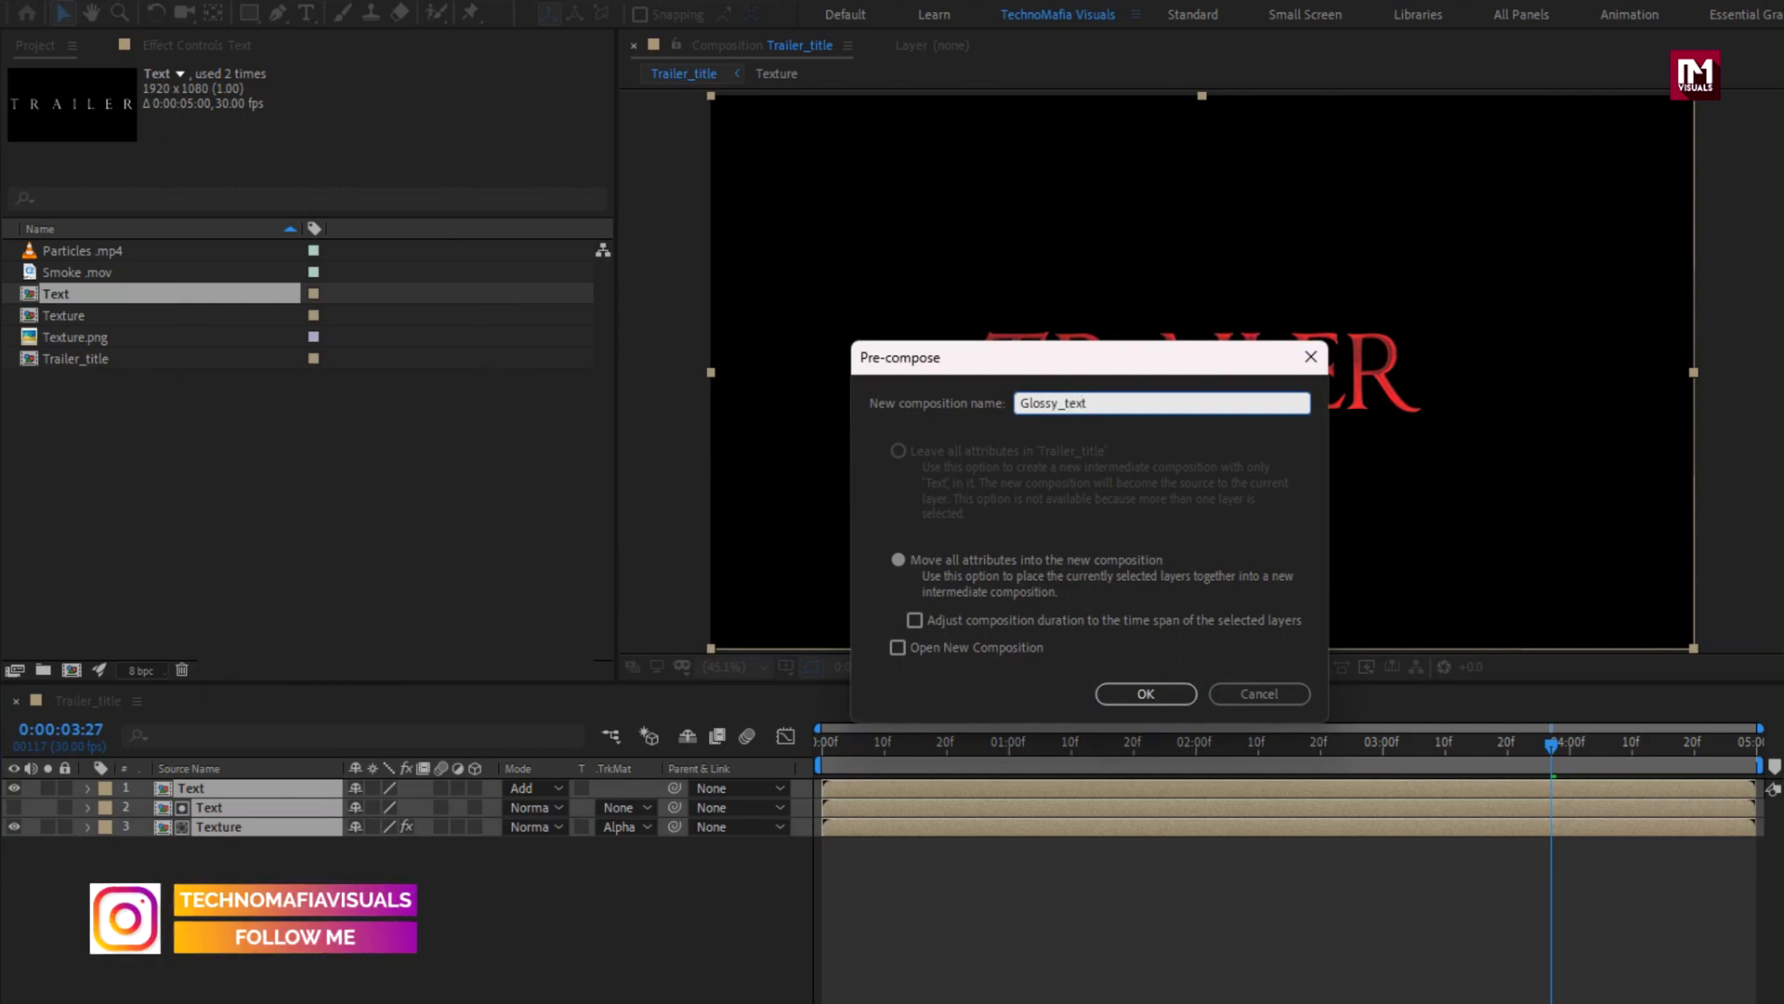
{"action": "left_click", "coordinate": [1121, 694]}
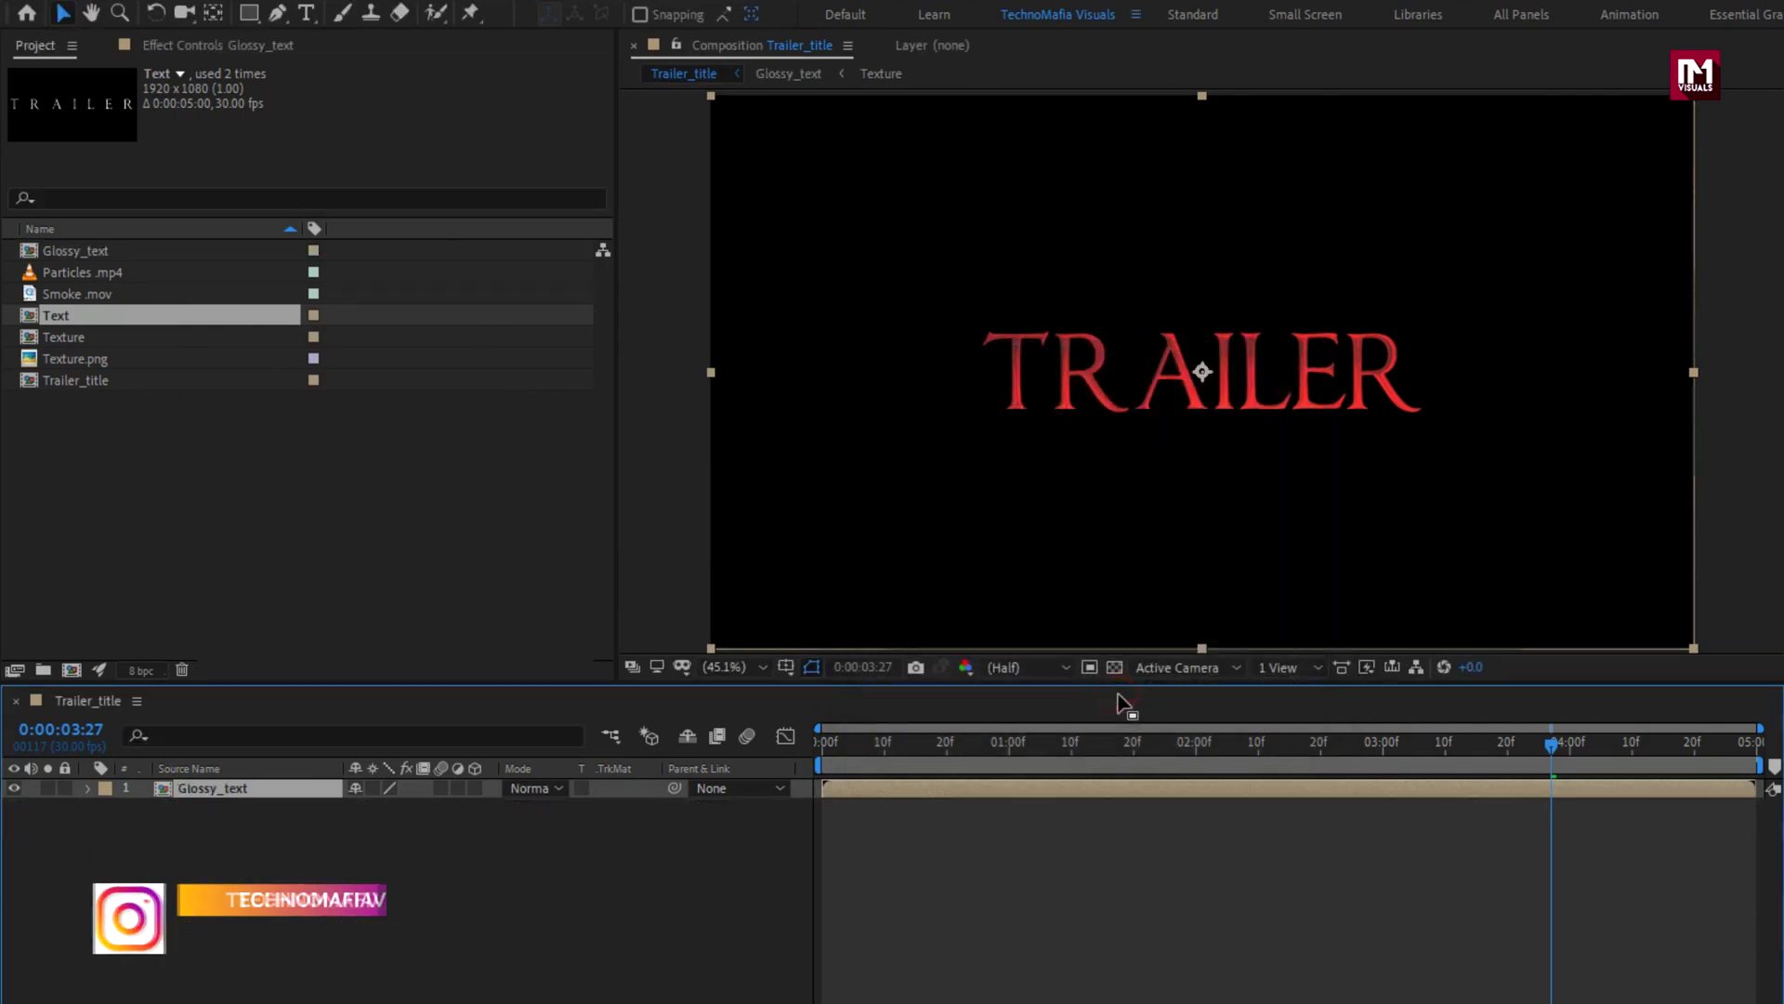
Create a solid named BG and place it below Glossy_text
{"action": "left_click", "coordinate": [350, 853]}
{"action": "right_click", "coordinate": [262, 850]}
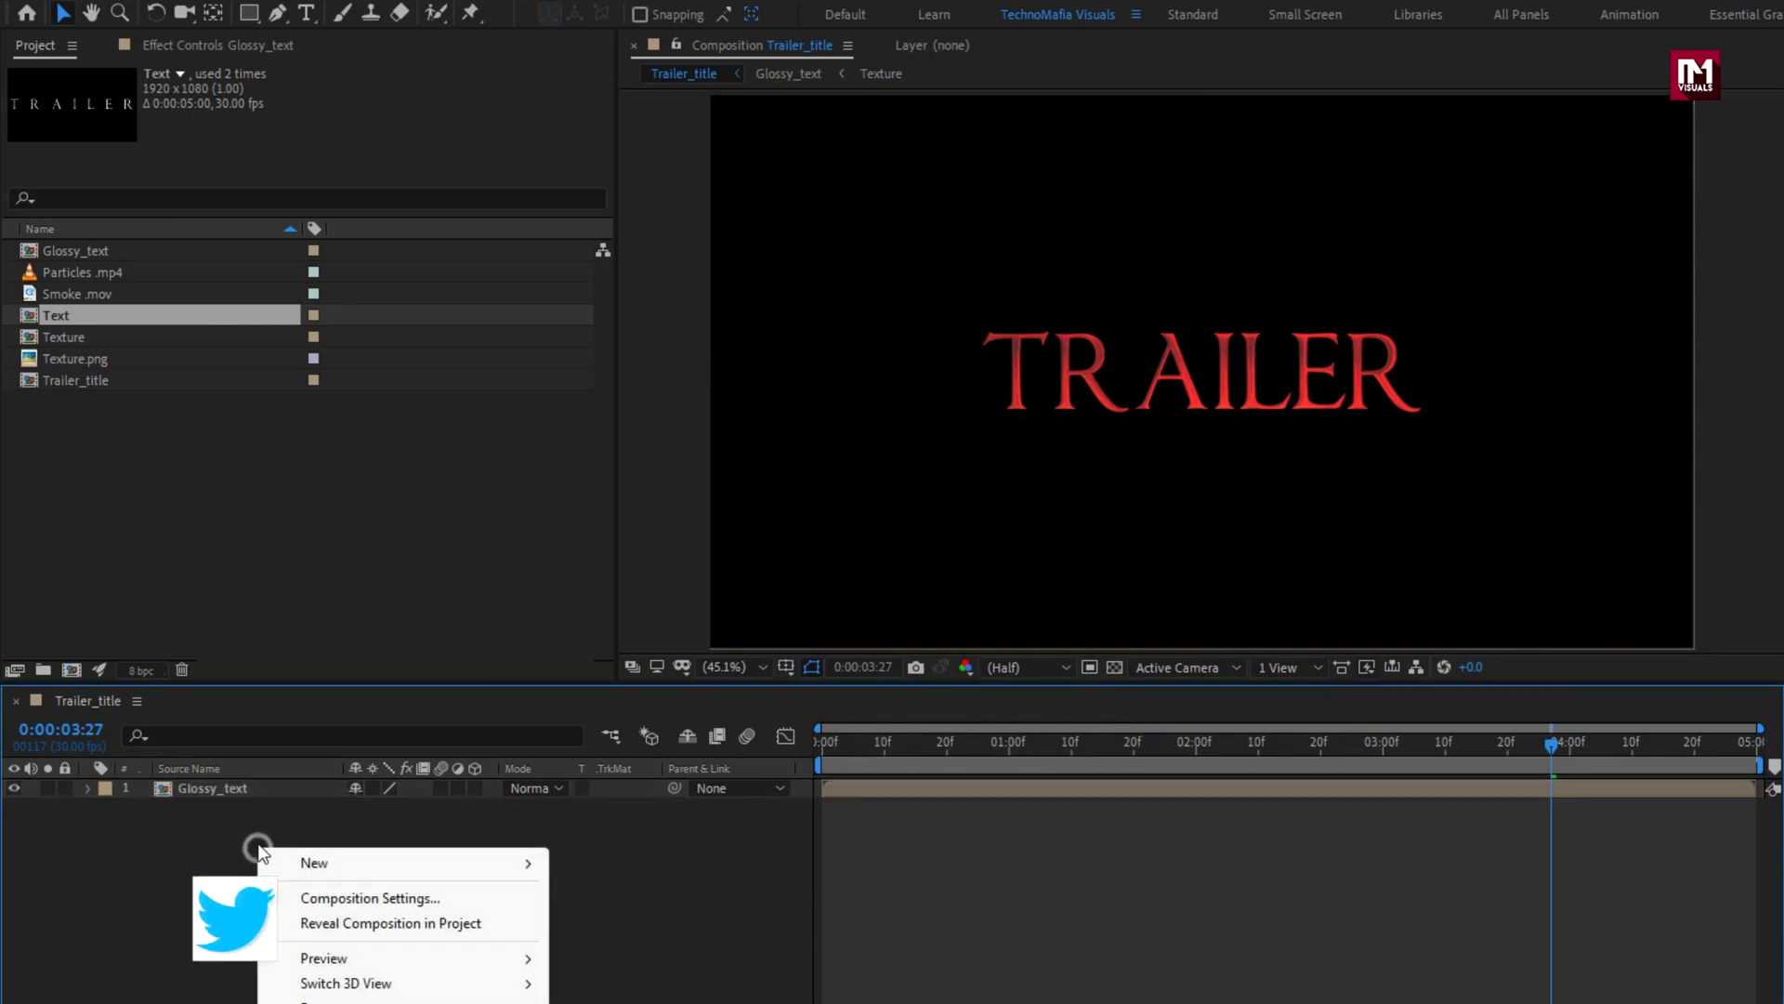
{"action": "mouse_move", "coordinate": [349, 867]}
{"action": "left_click", "coordinate": [636, 924]}
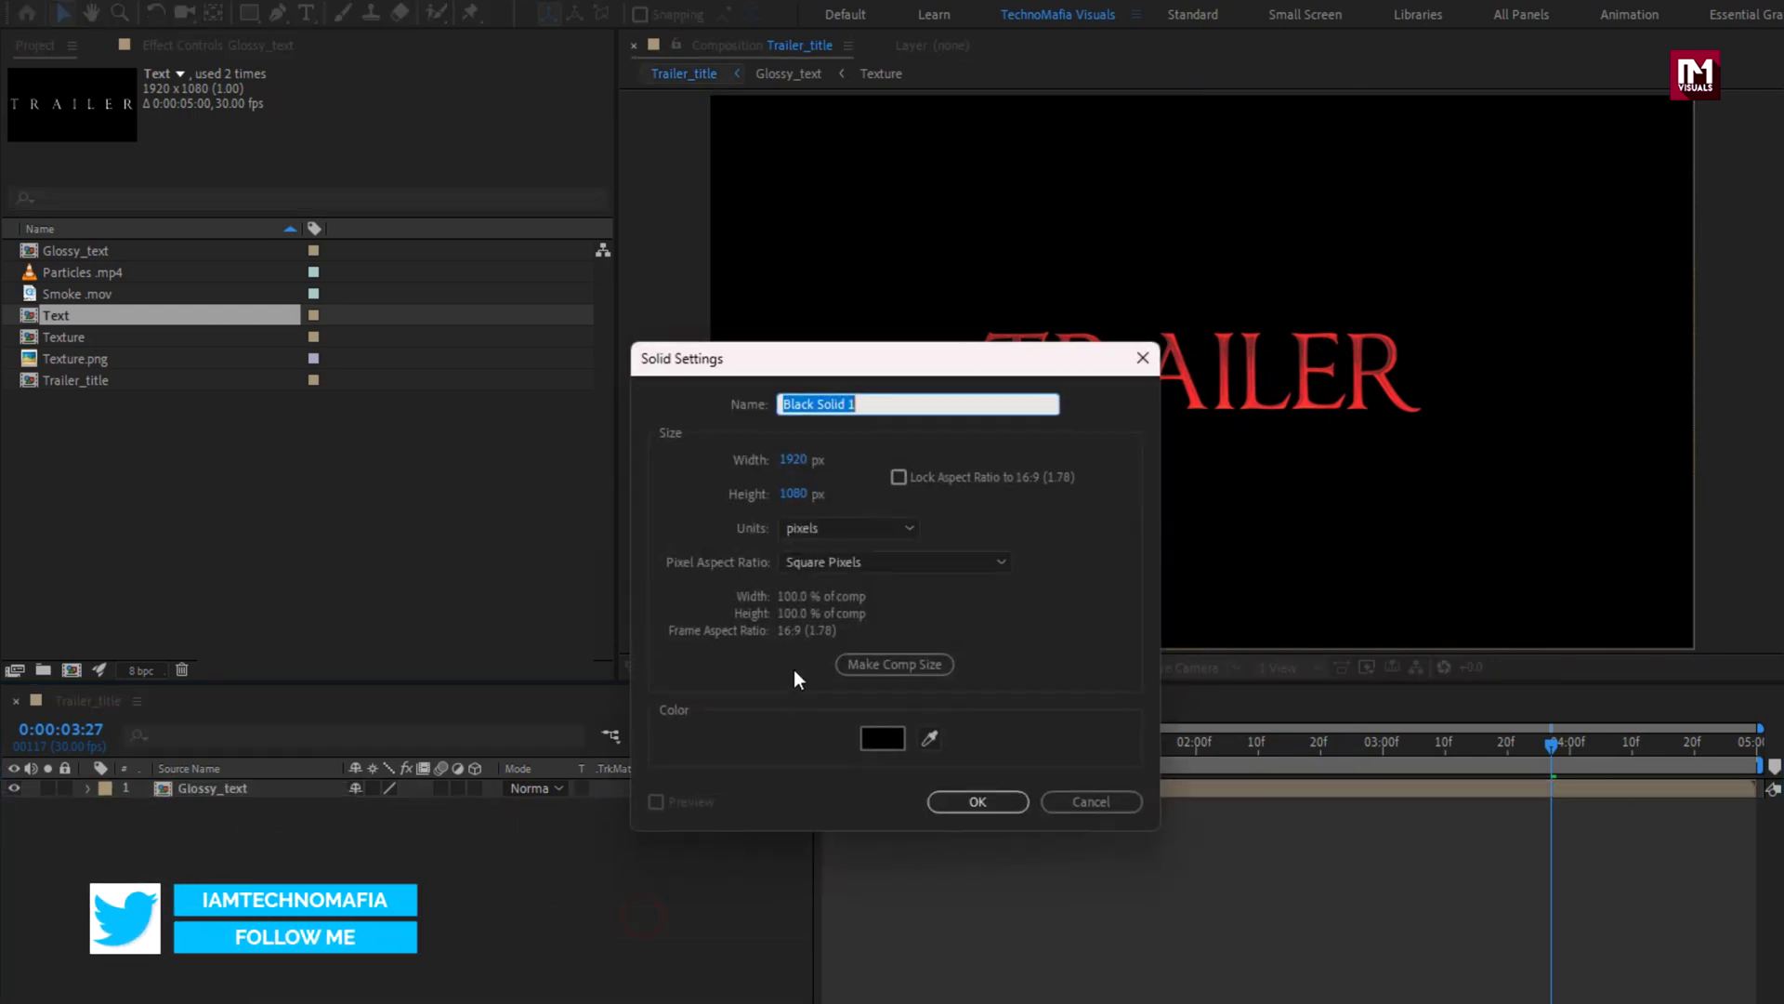
{"action": "type", "text": "BG"}
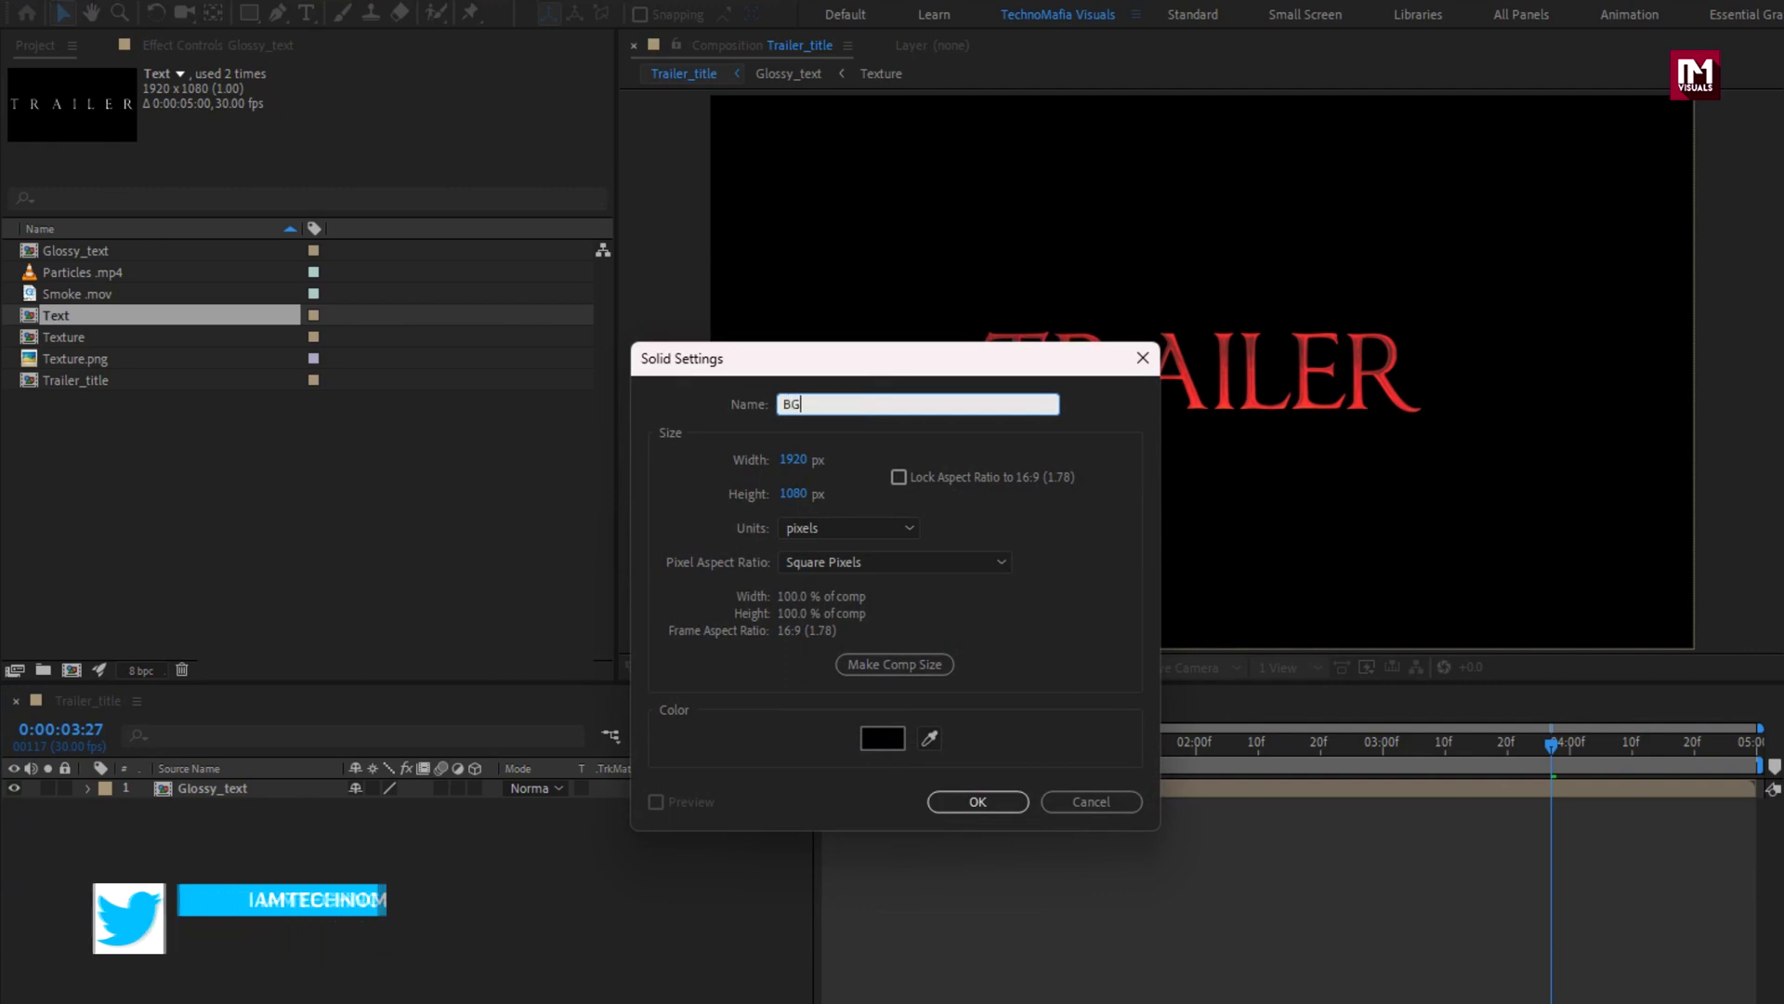
{"action": "left_click", "coordinate": [966, 809]}
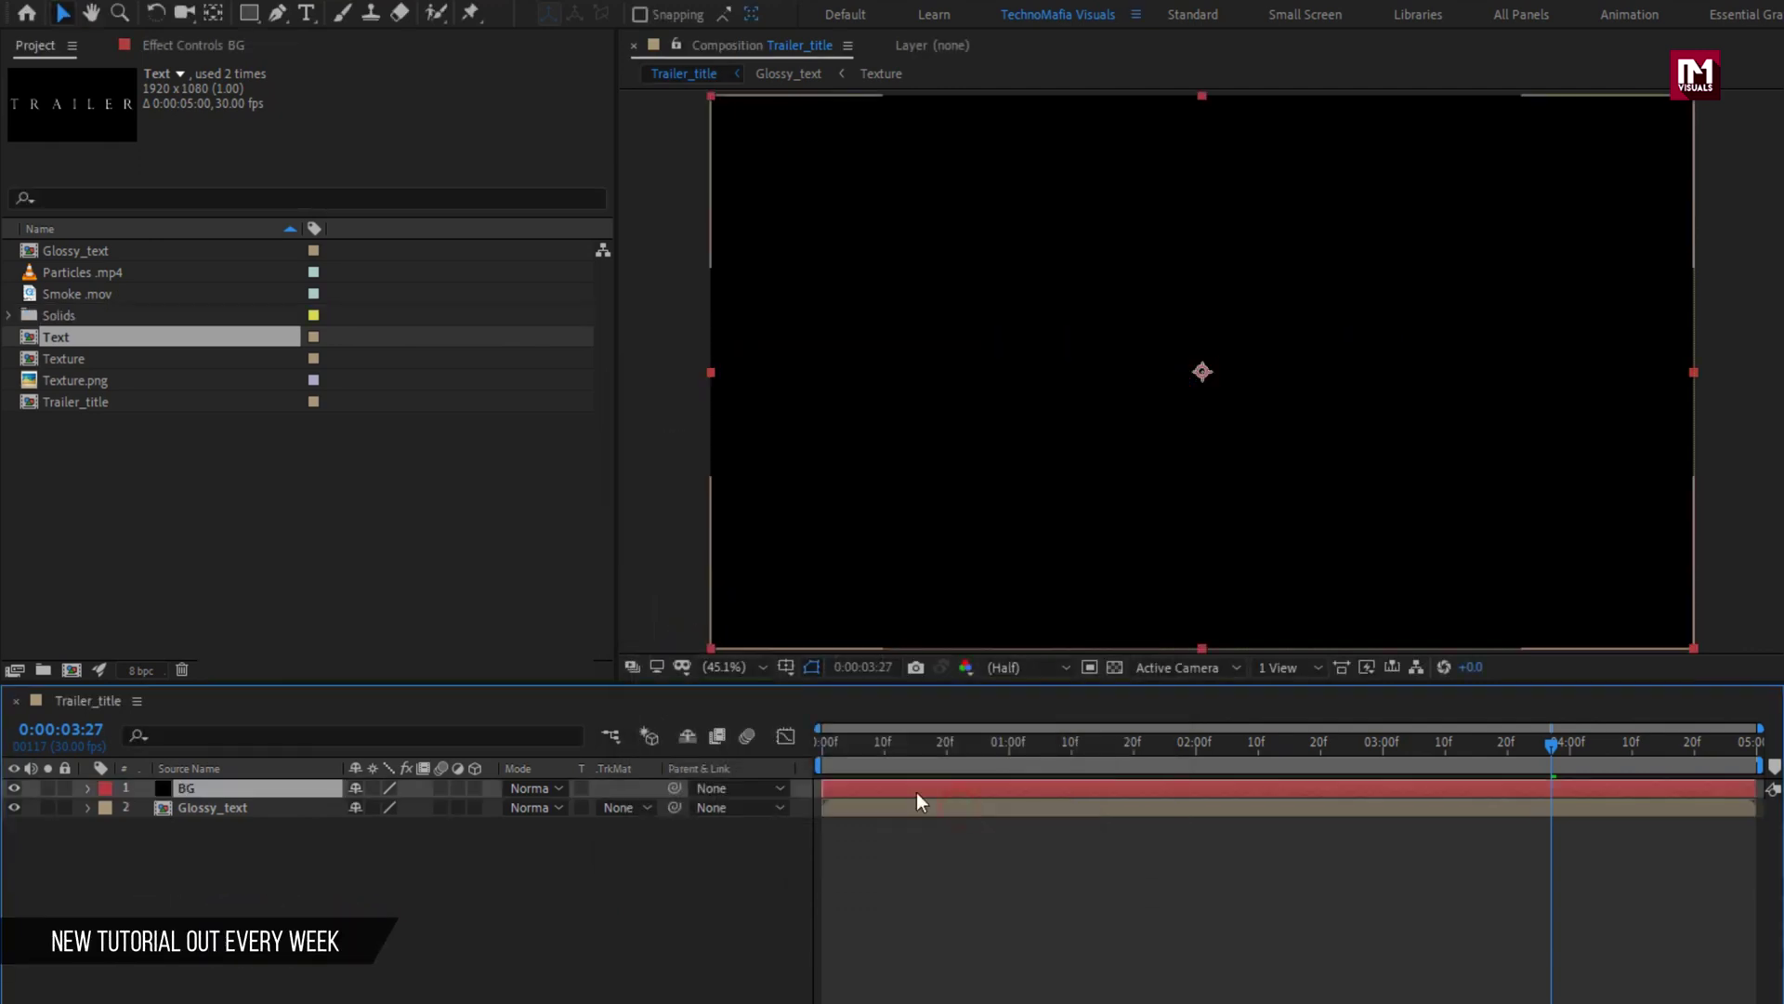
{"action": "left_click_drag", "start_coordinate": [227, 790], "coordinate": [225, 853]}
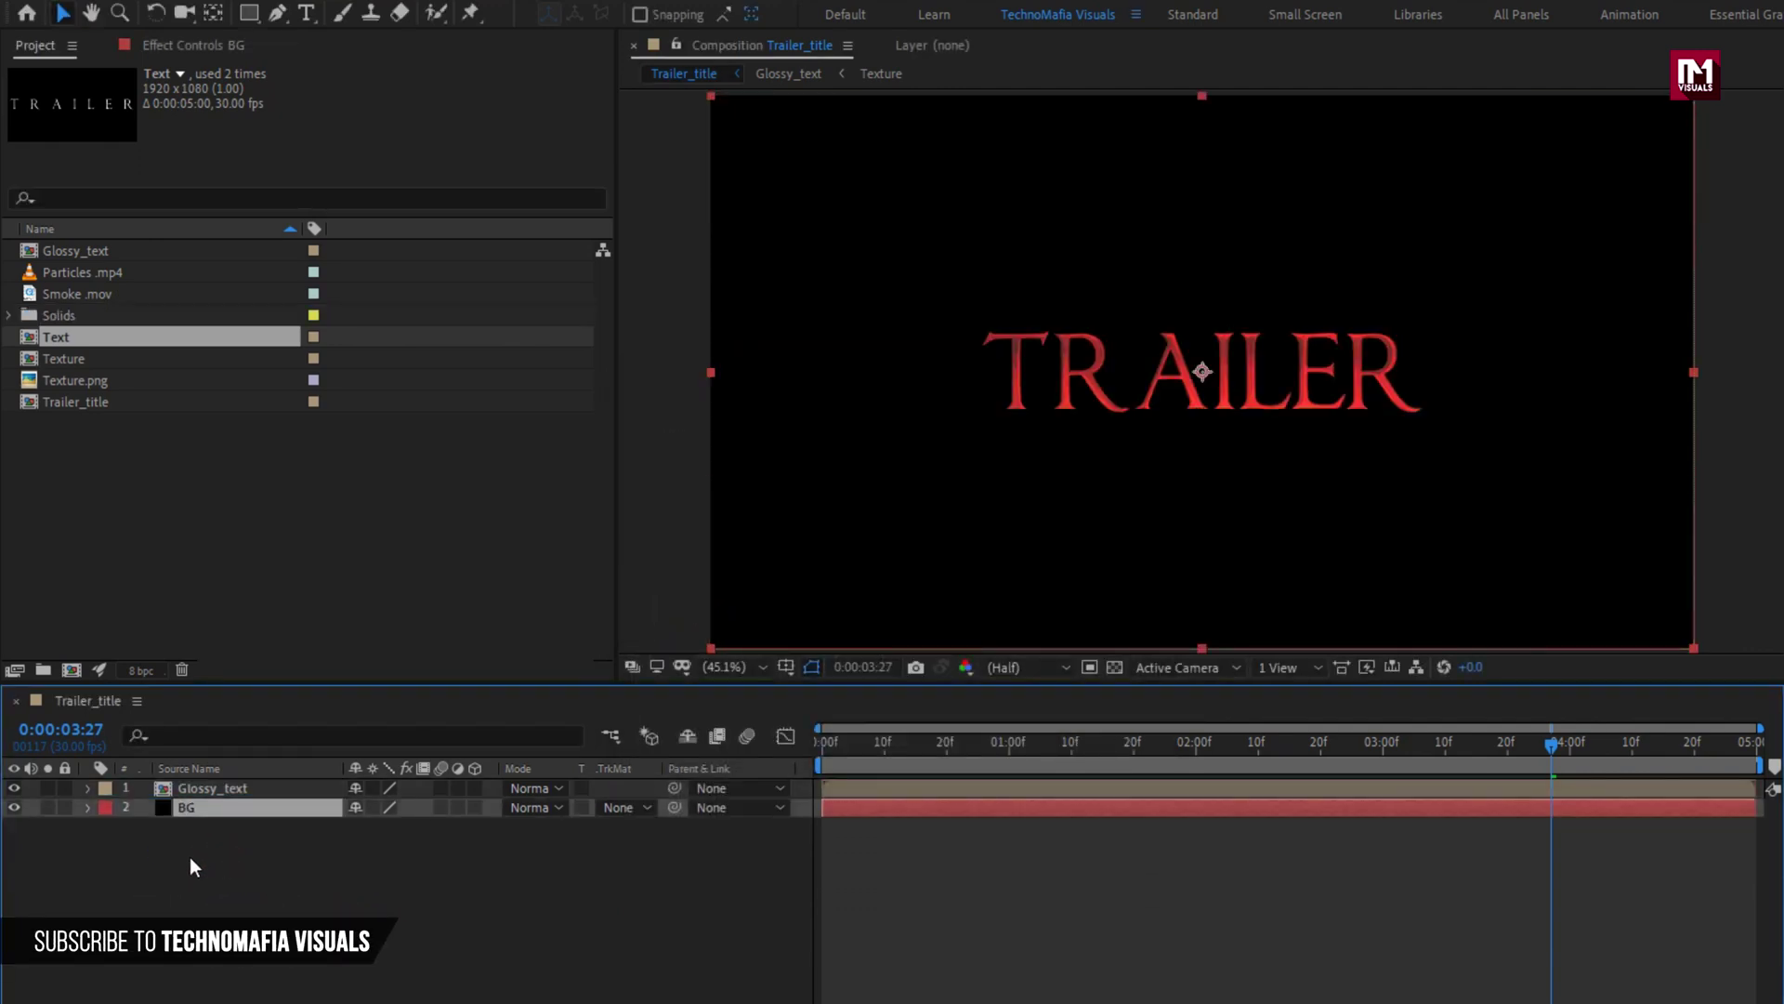
Apply Gradient Ramp to BG with a nearly black End Color
{"action": "left_click", "coordinate": [1488, 71]}
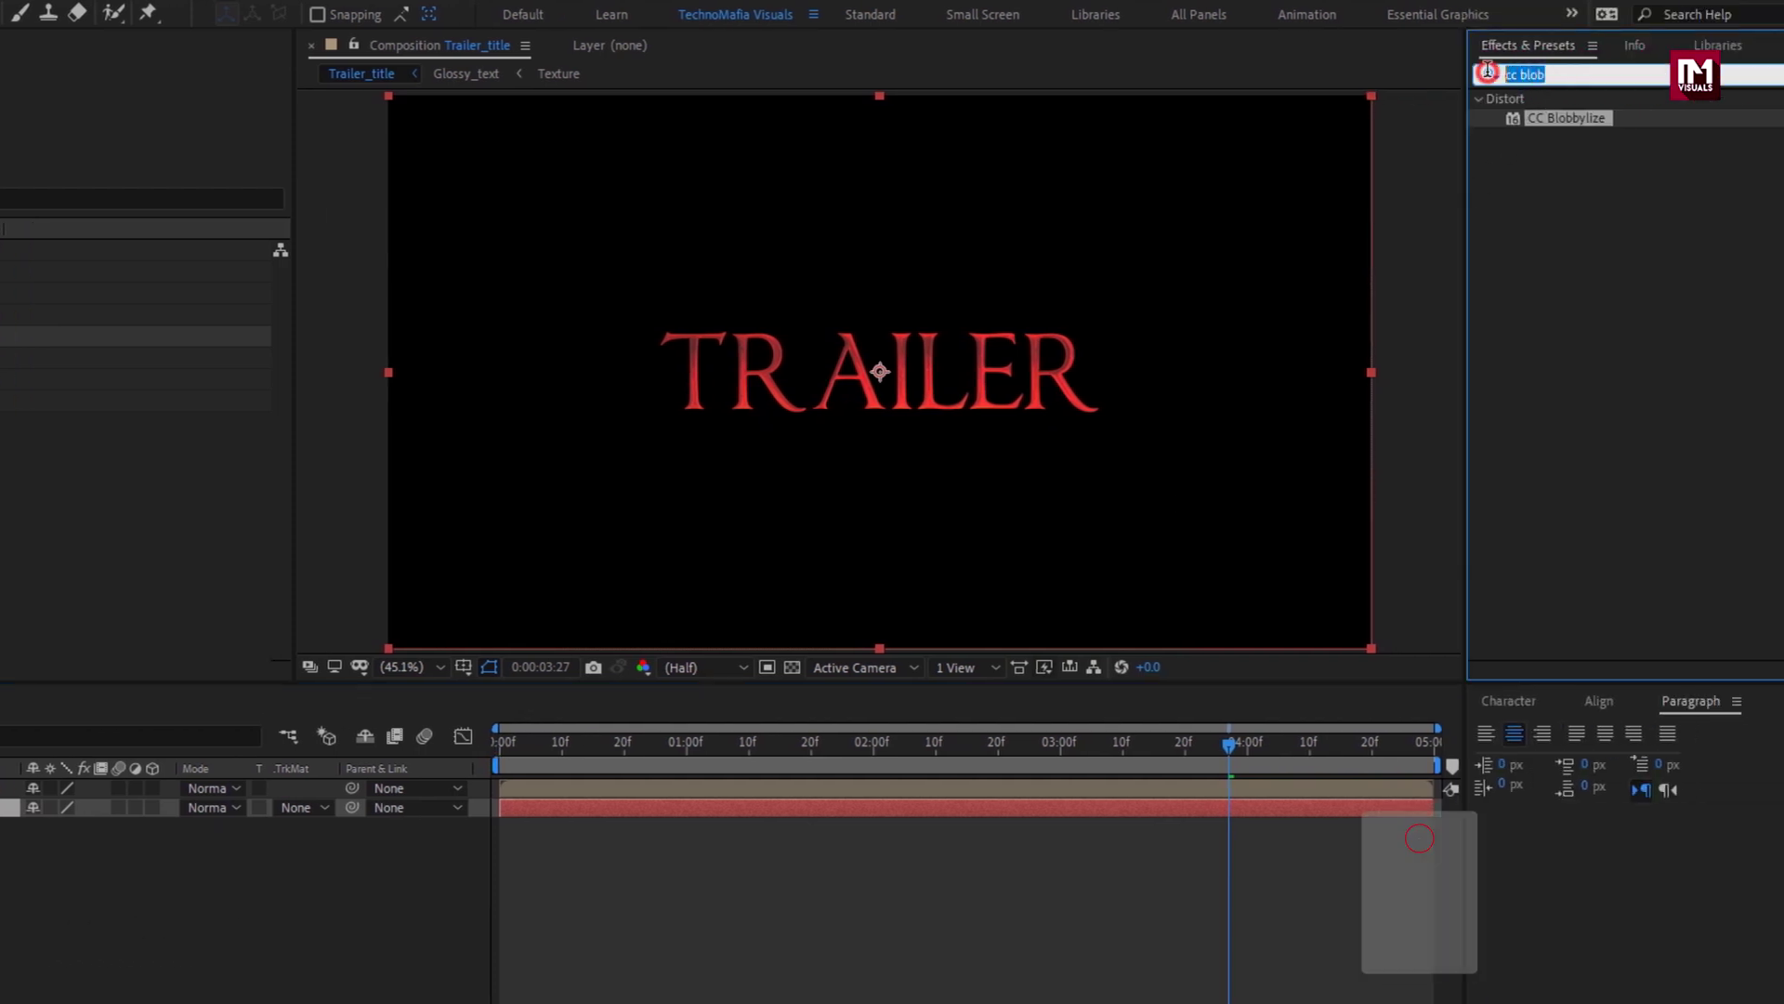
{"action": "type", "text": "ramp"}
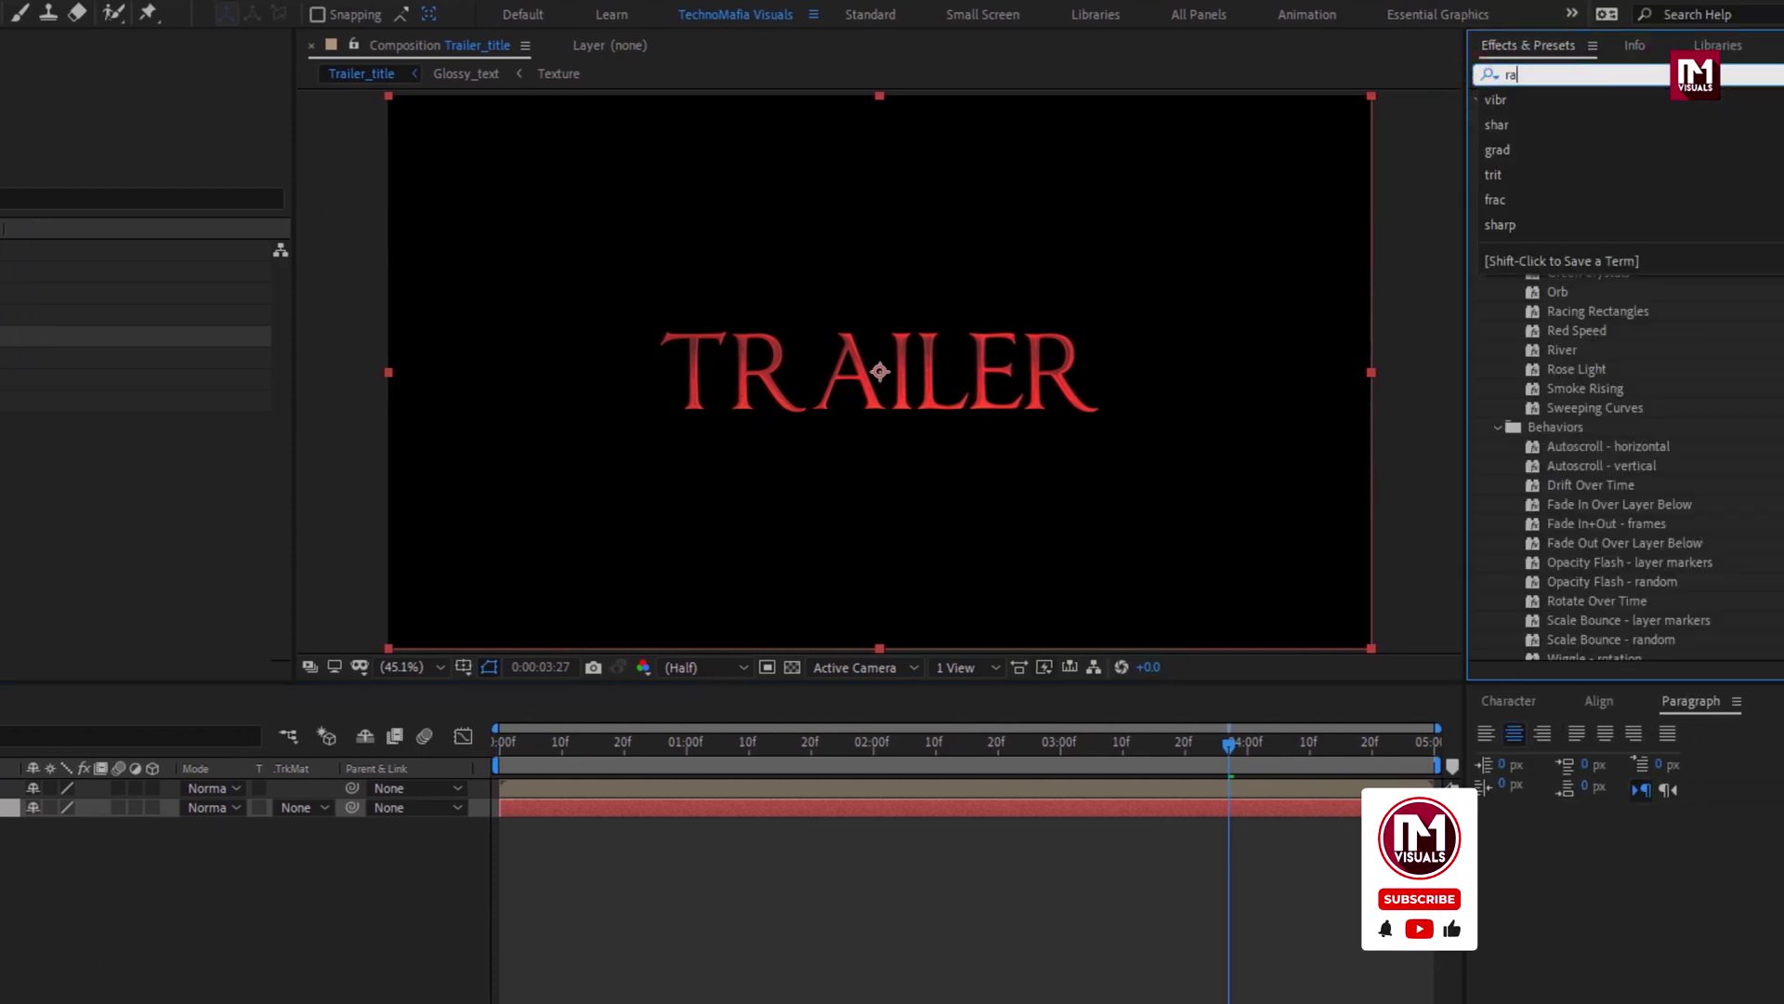
{"action": "double_click", "coordinate": [1580, 120]}
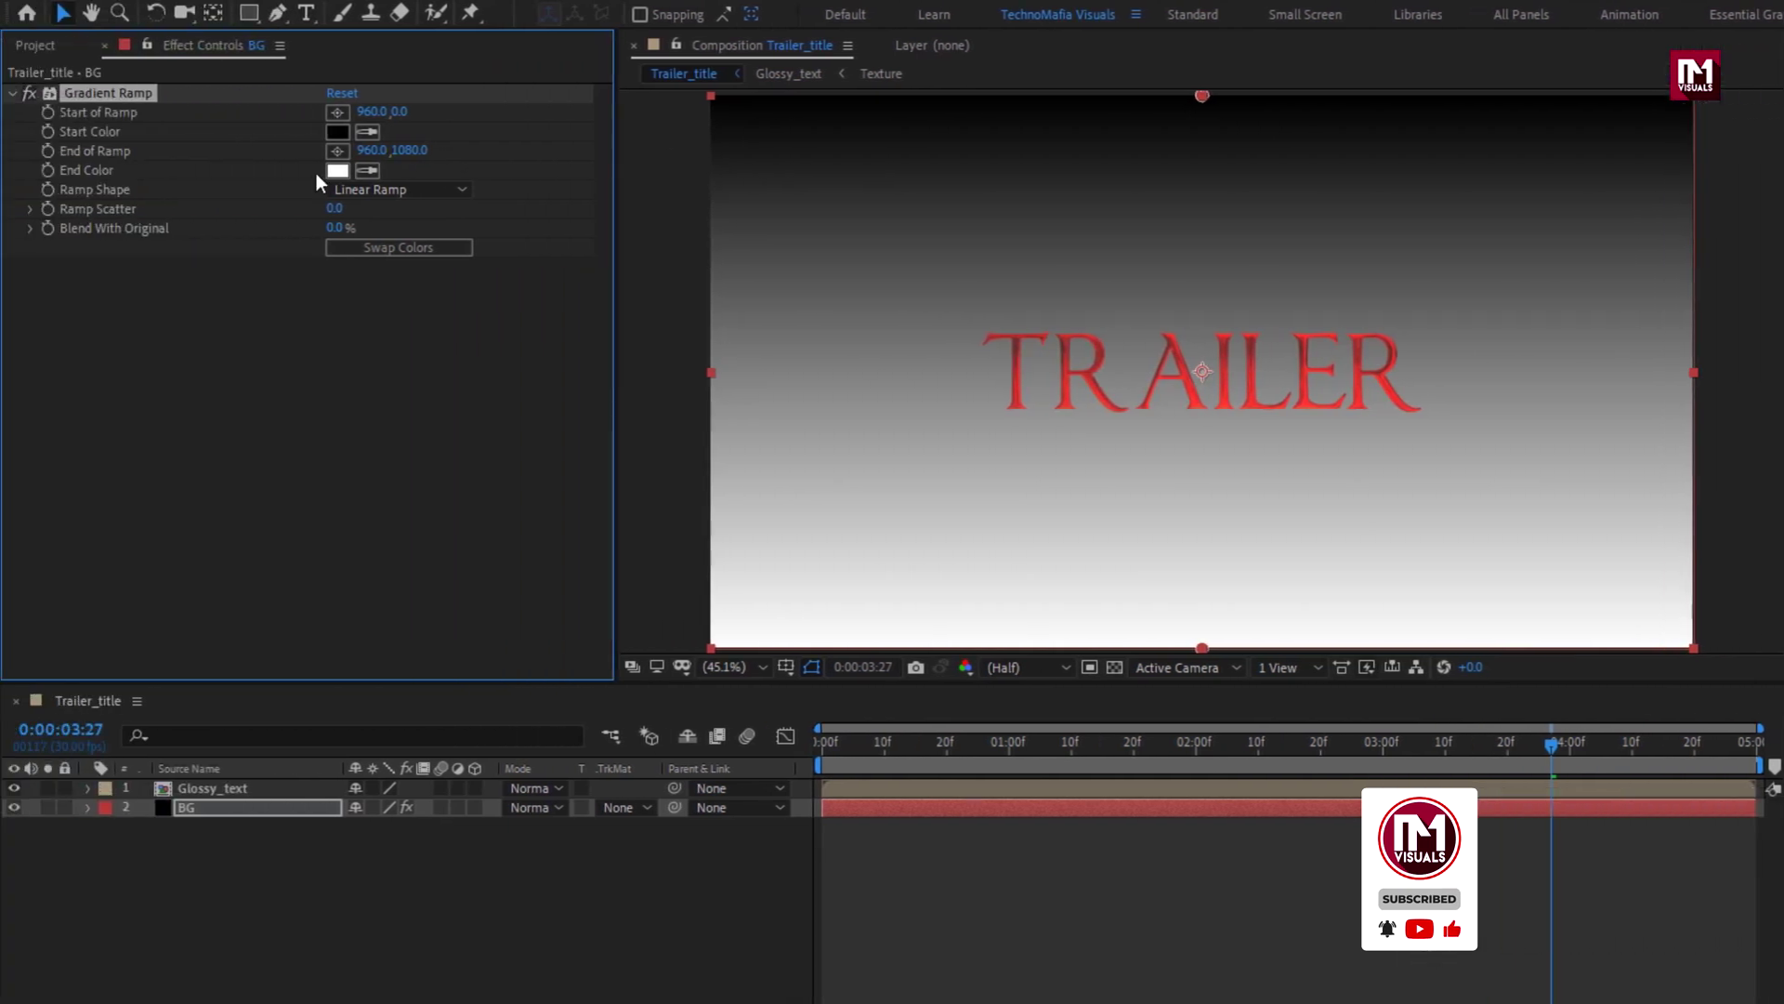
{"action": "left_click", "coordinate": [336, 171]}
{"action": "left_click_drag", "start_coordinate": [294, 654], "coordinate": [225, 728]}
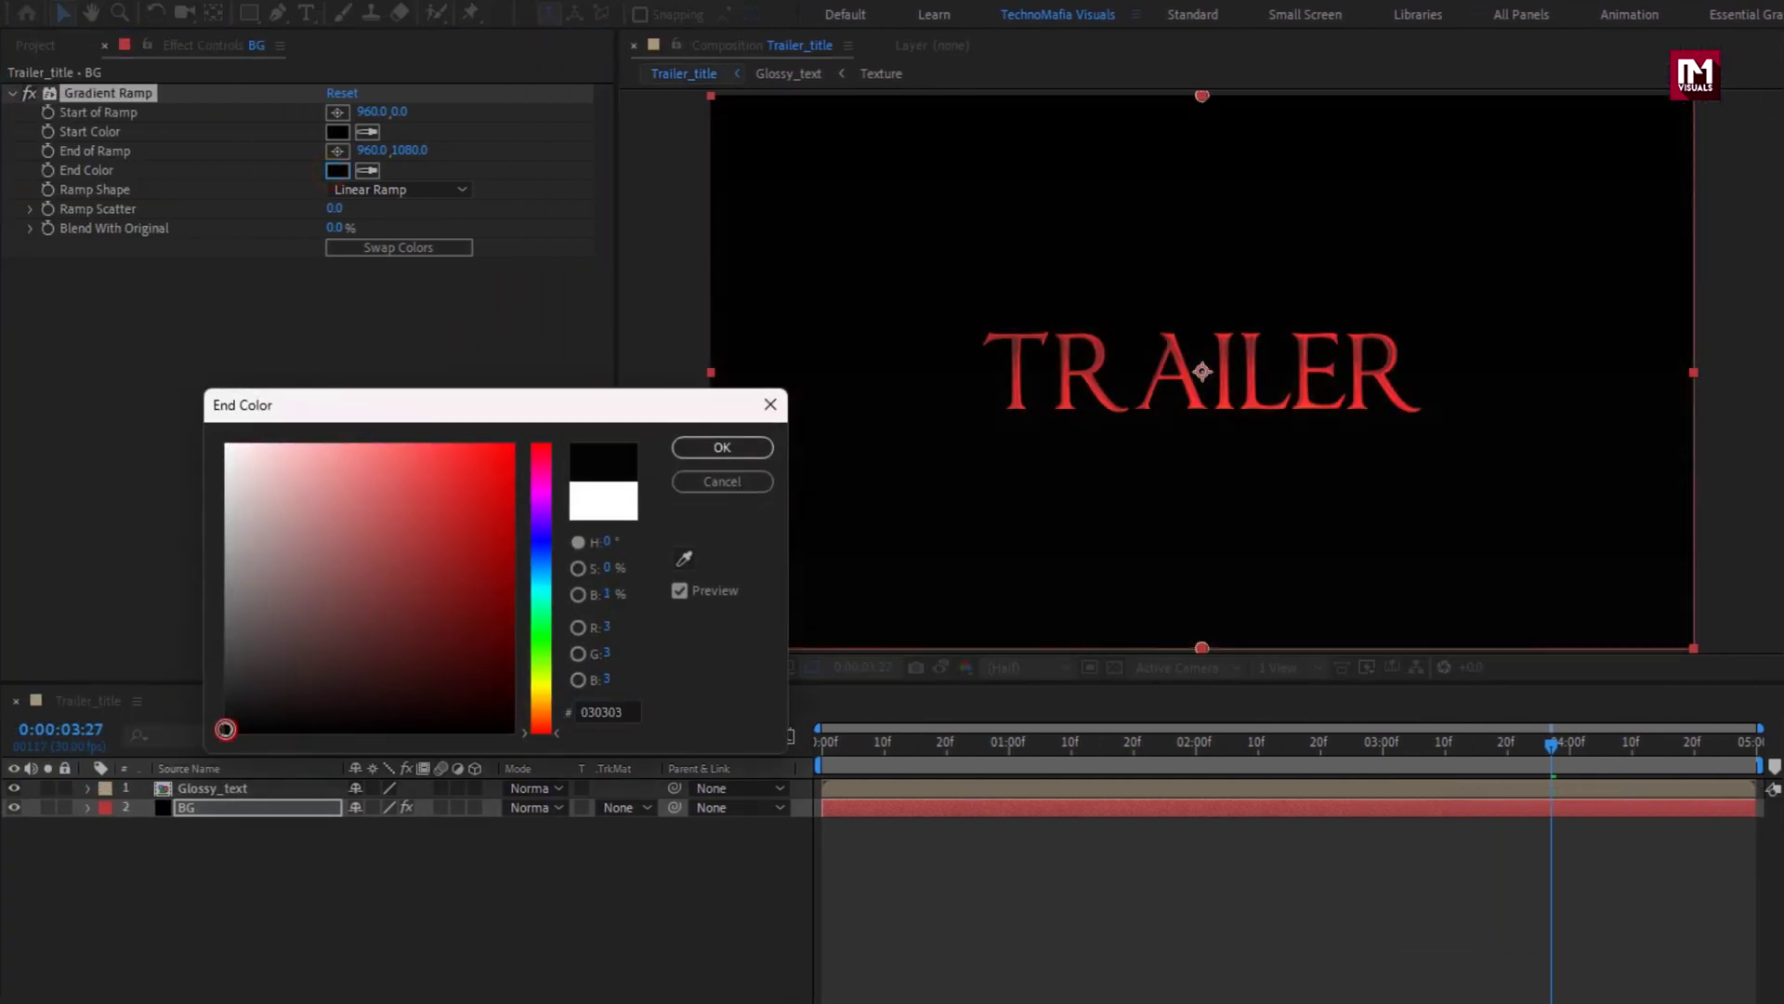
{"action": "left_click", "coordinate": [688, 447]}
Give the ramp a dark red Start Color and Radial shape, centred in the frame
{"action": "left_click", "coordinate": [339, 131]}
{"action": "left_click_drag", "start_coordinate": [540, 560], "coordinate": [540, 444]}
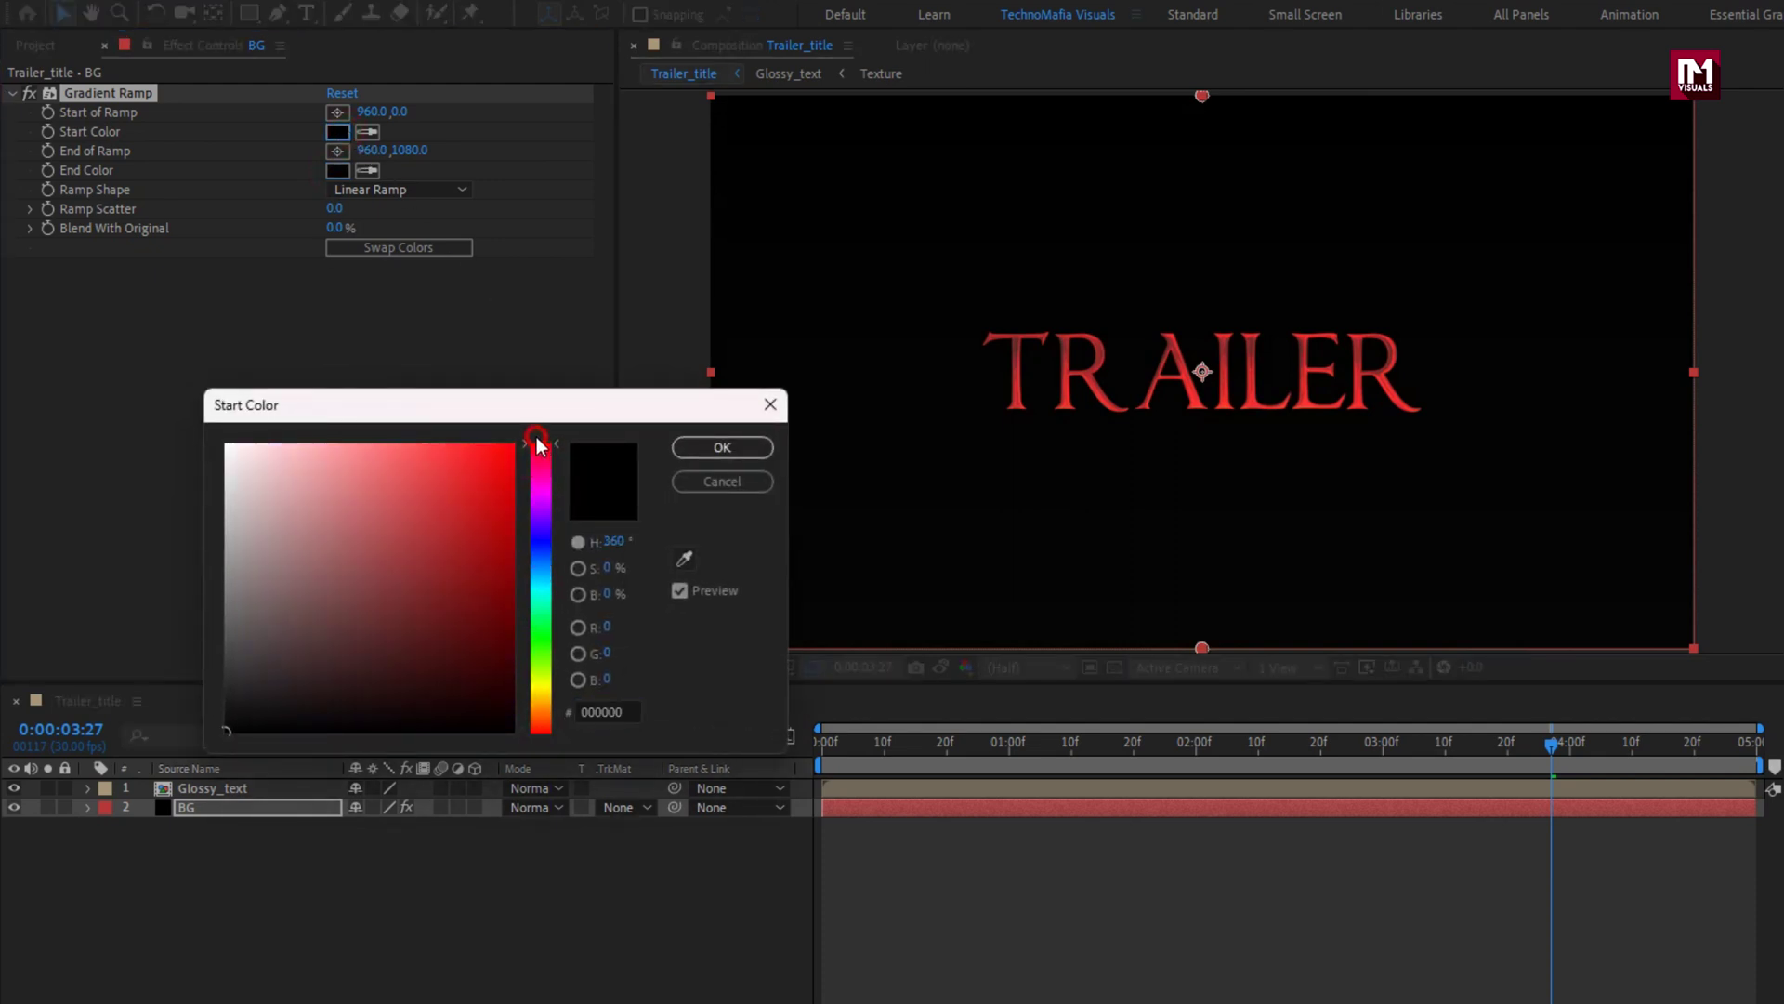
{"action": "left_click_drag", "start_coordinate": [506, 582], "coordinate": [508, 699]}
{"action": "left_click", "coordinate": [698, 450]}
{"action": "left_click", "coordinate": [369, 188]}
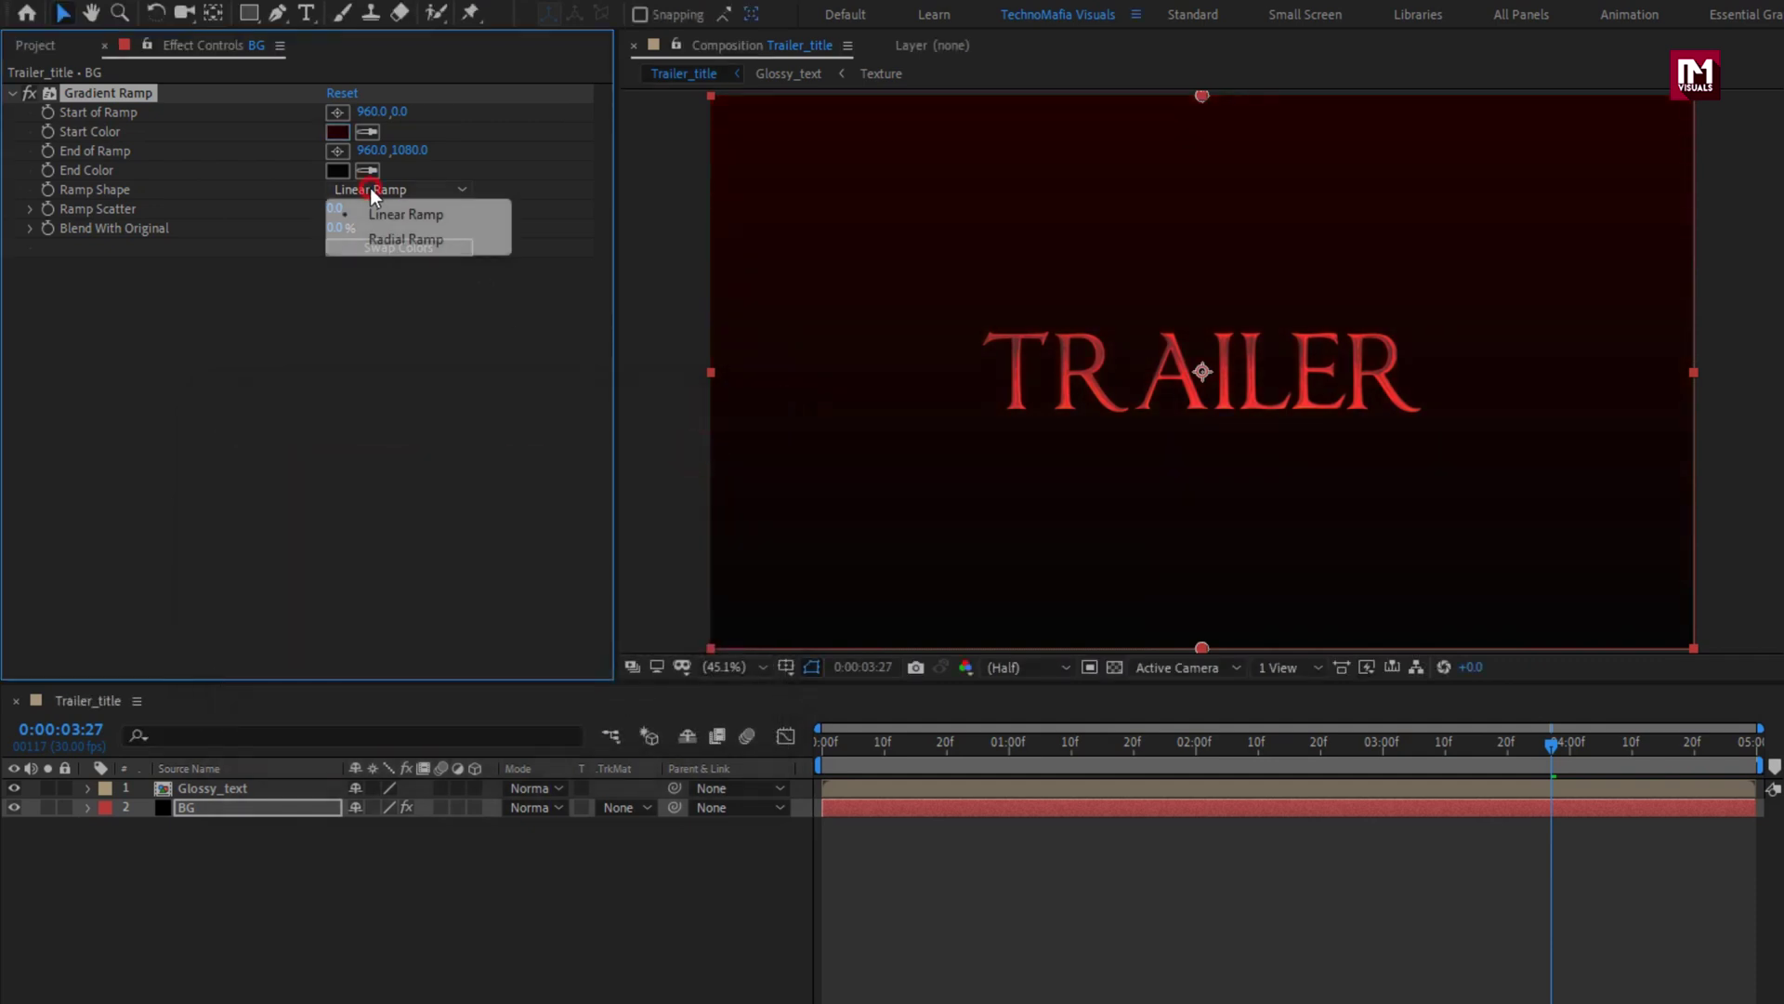
{"action": "left_click", "coordinate": [372, 244]}
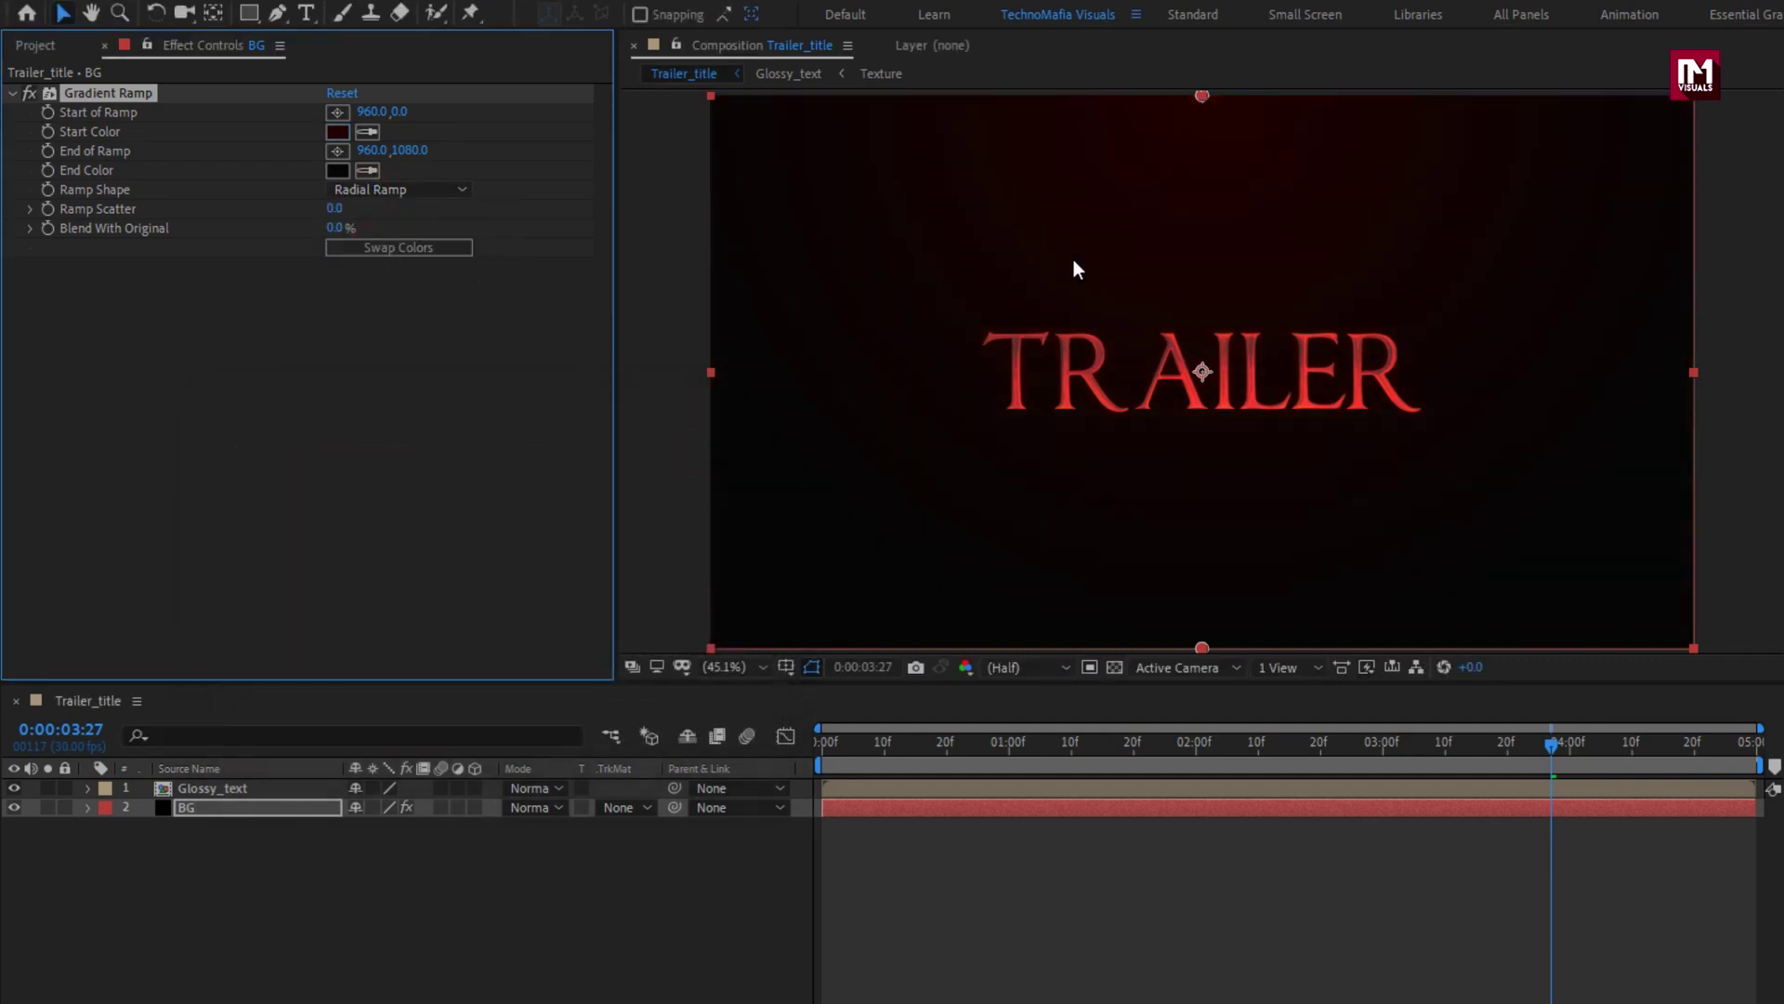
{"action": "left_click_drag", "start_coordinate": [1205, 114], "coordinate": [1231, 295]}
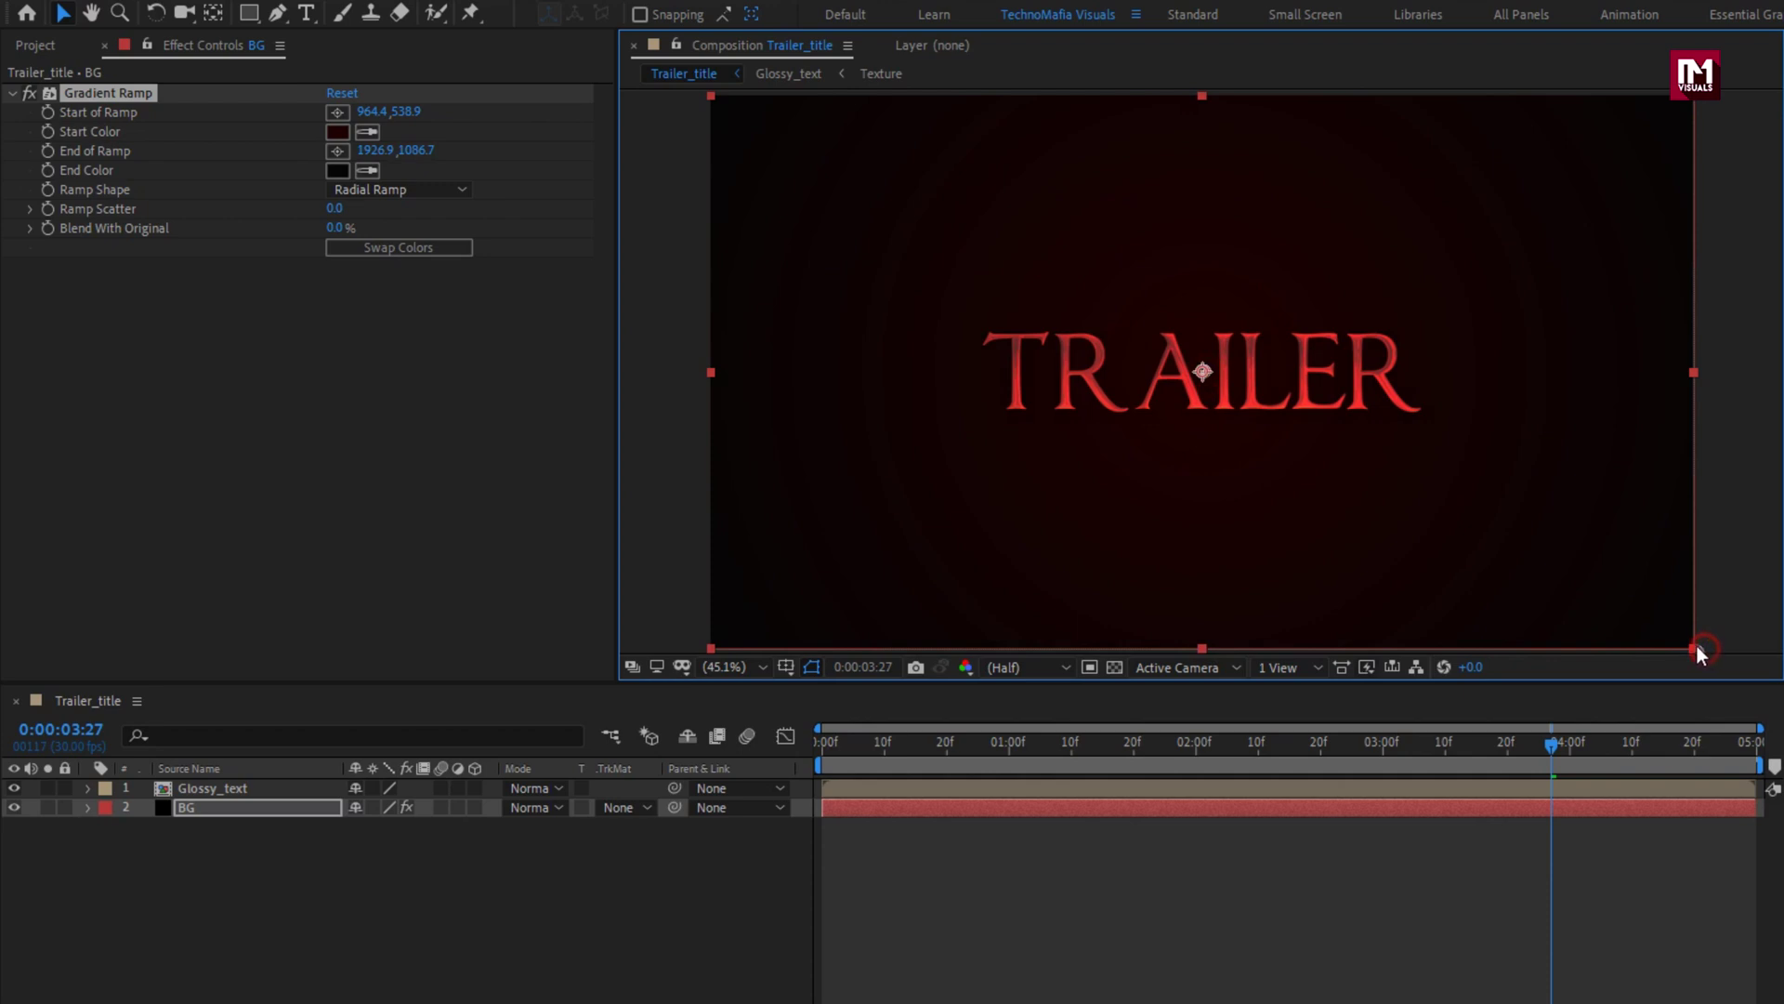
{"action": "left_click", "coordinate": [411, 908]}
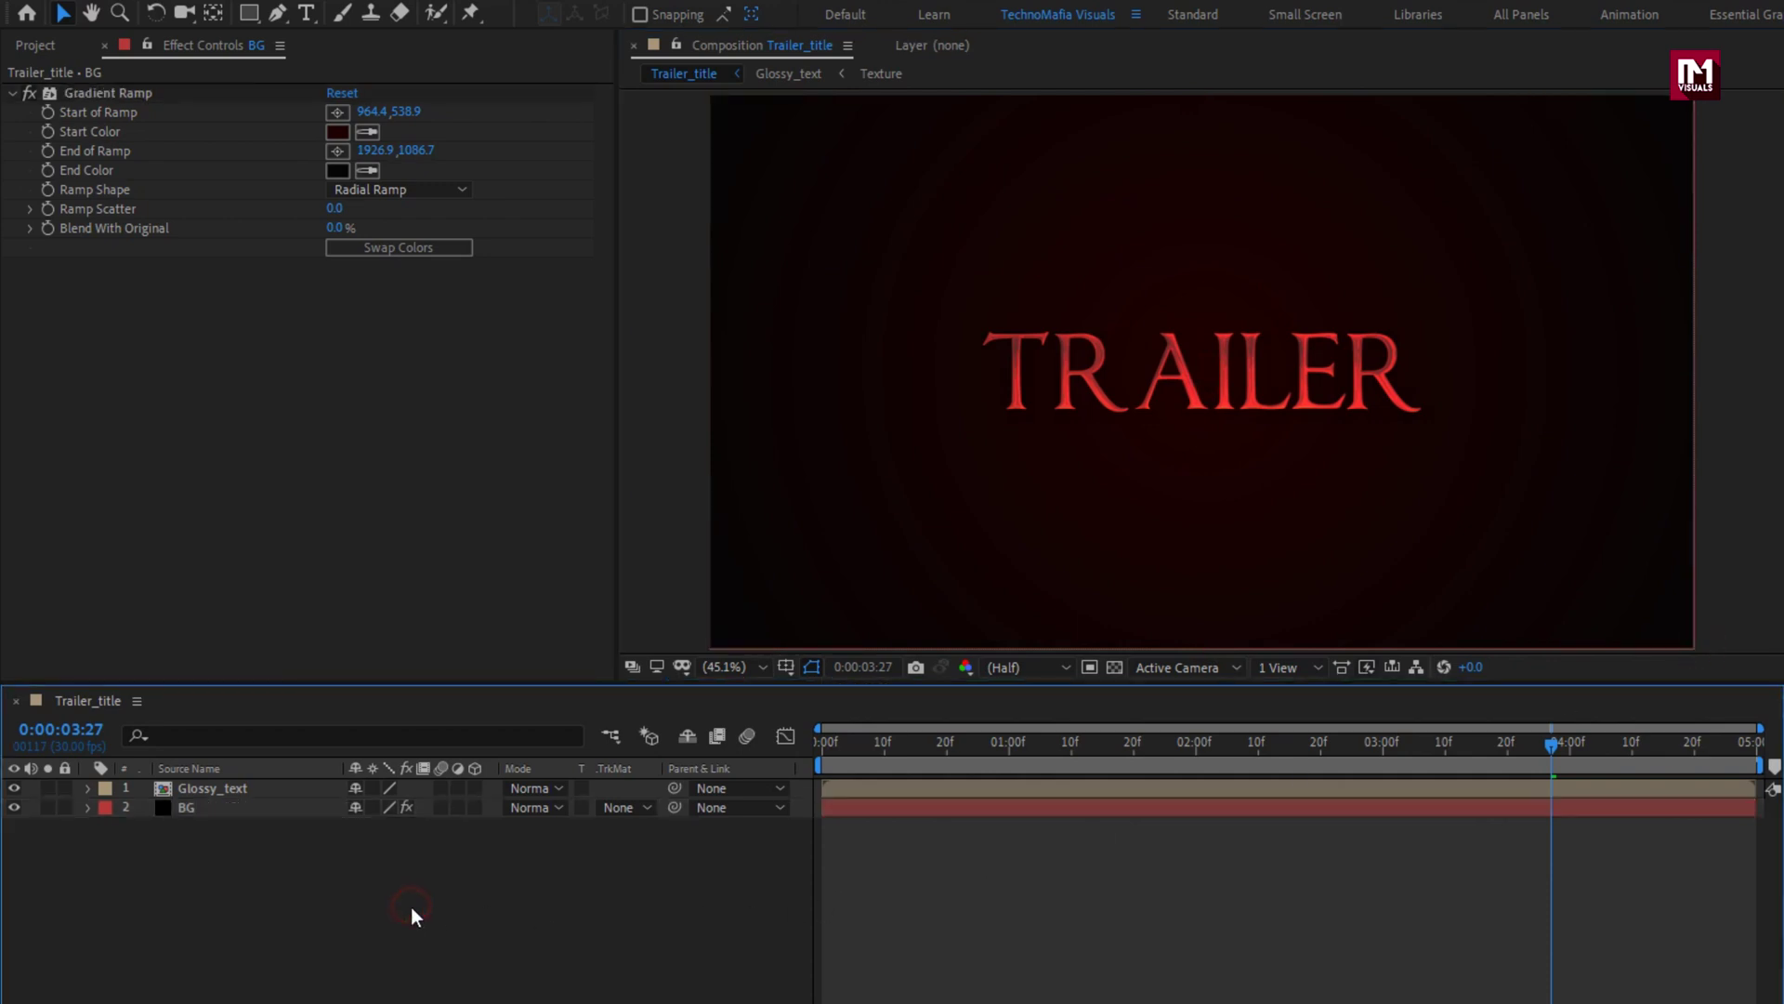
Add Particles.mp4 as the top layer and set its blending mode to Add
{"action": "left_click", "coordinate": [37, 45]}
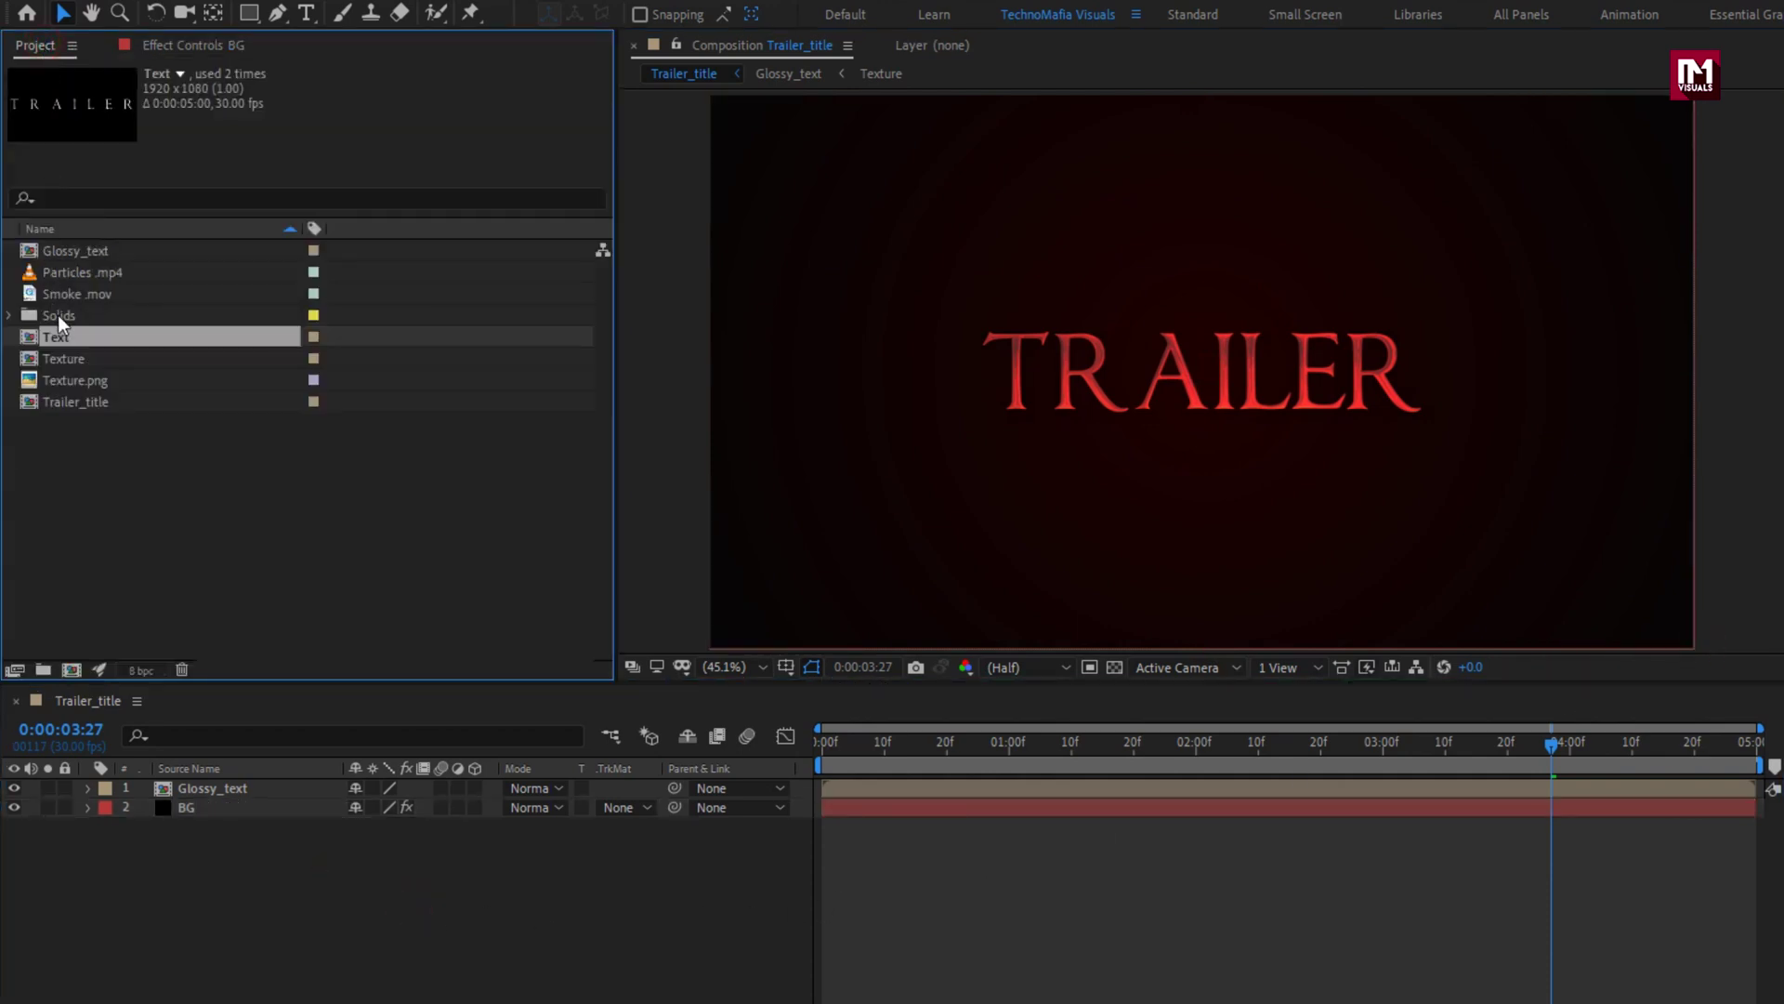
{"action": "left_click", "coordinate": [74, 273]}
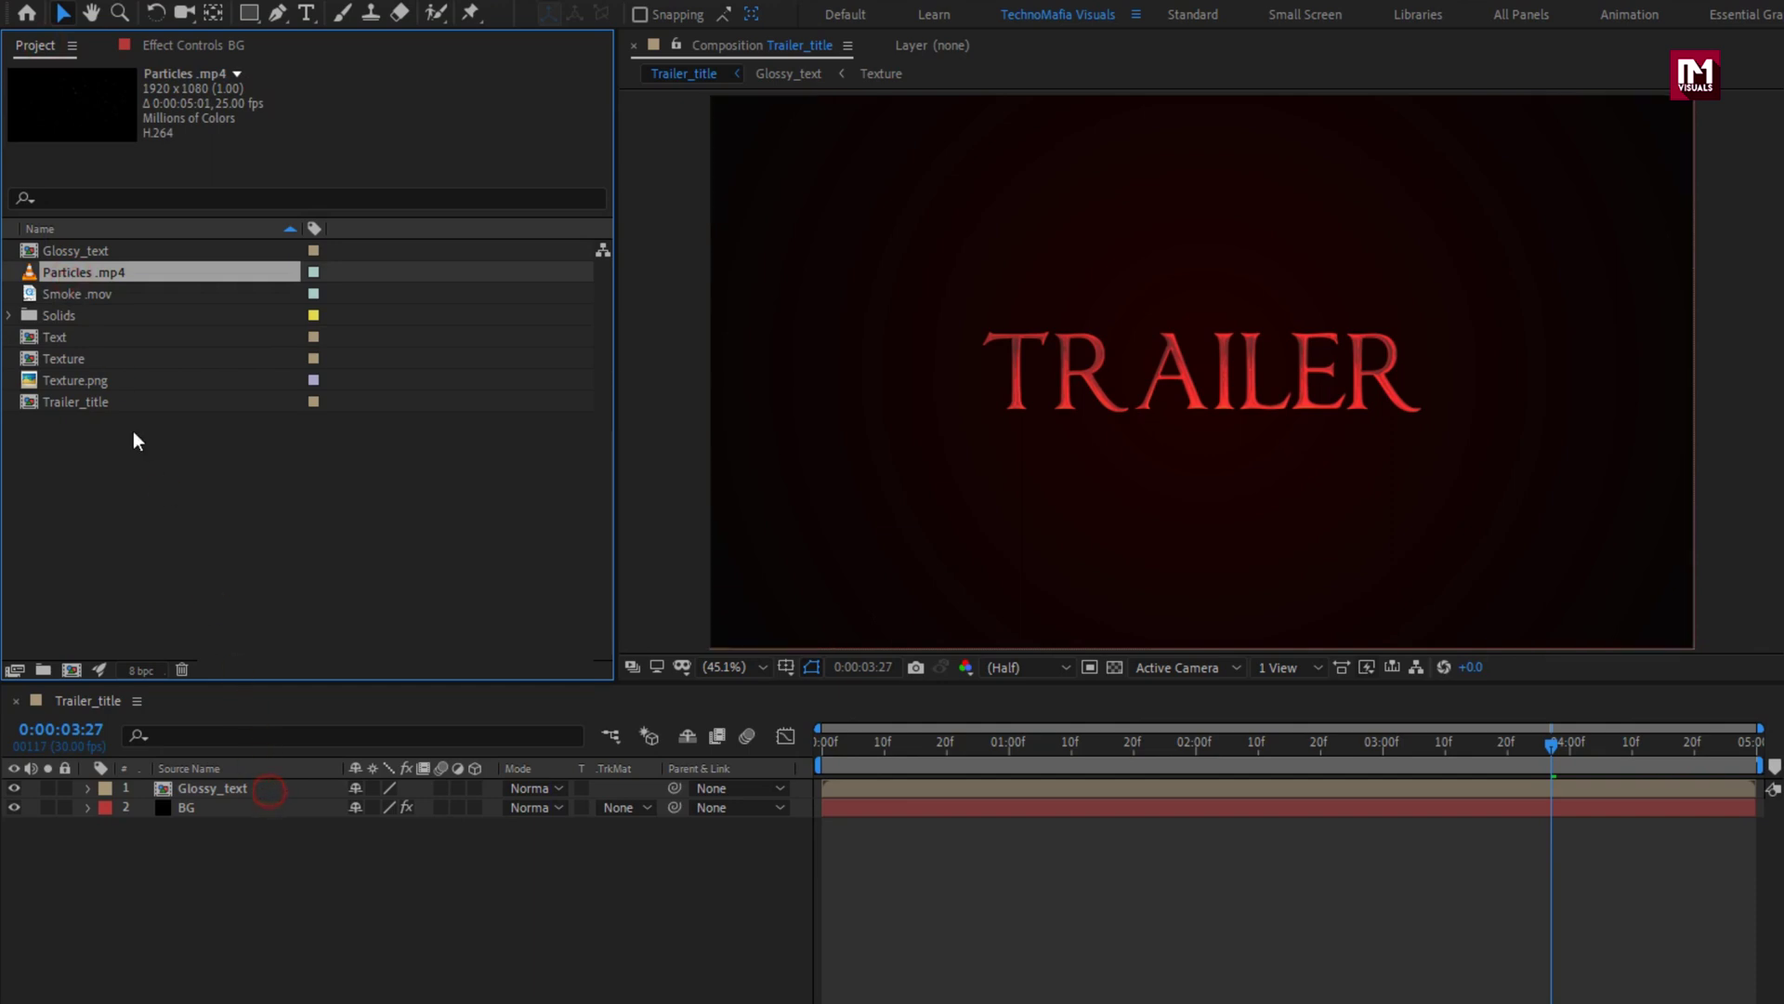
{"action": "left_click_drag", "start_coordinate": [76, 281], "coordinate": [237, 785]}
{"action": "left_click", "coordinate": [516, 786]}
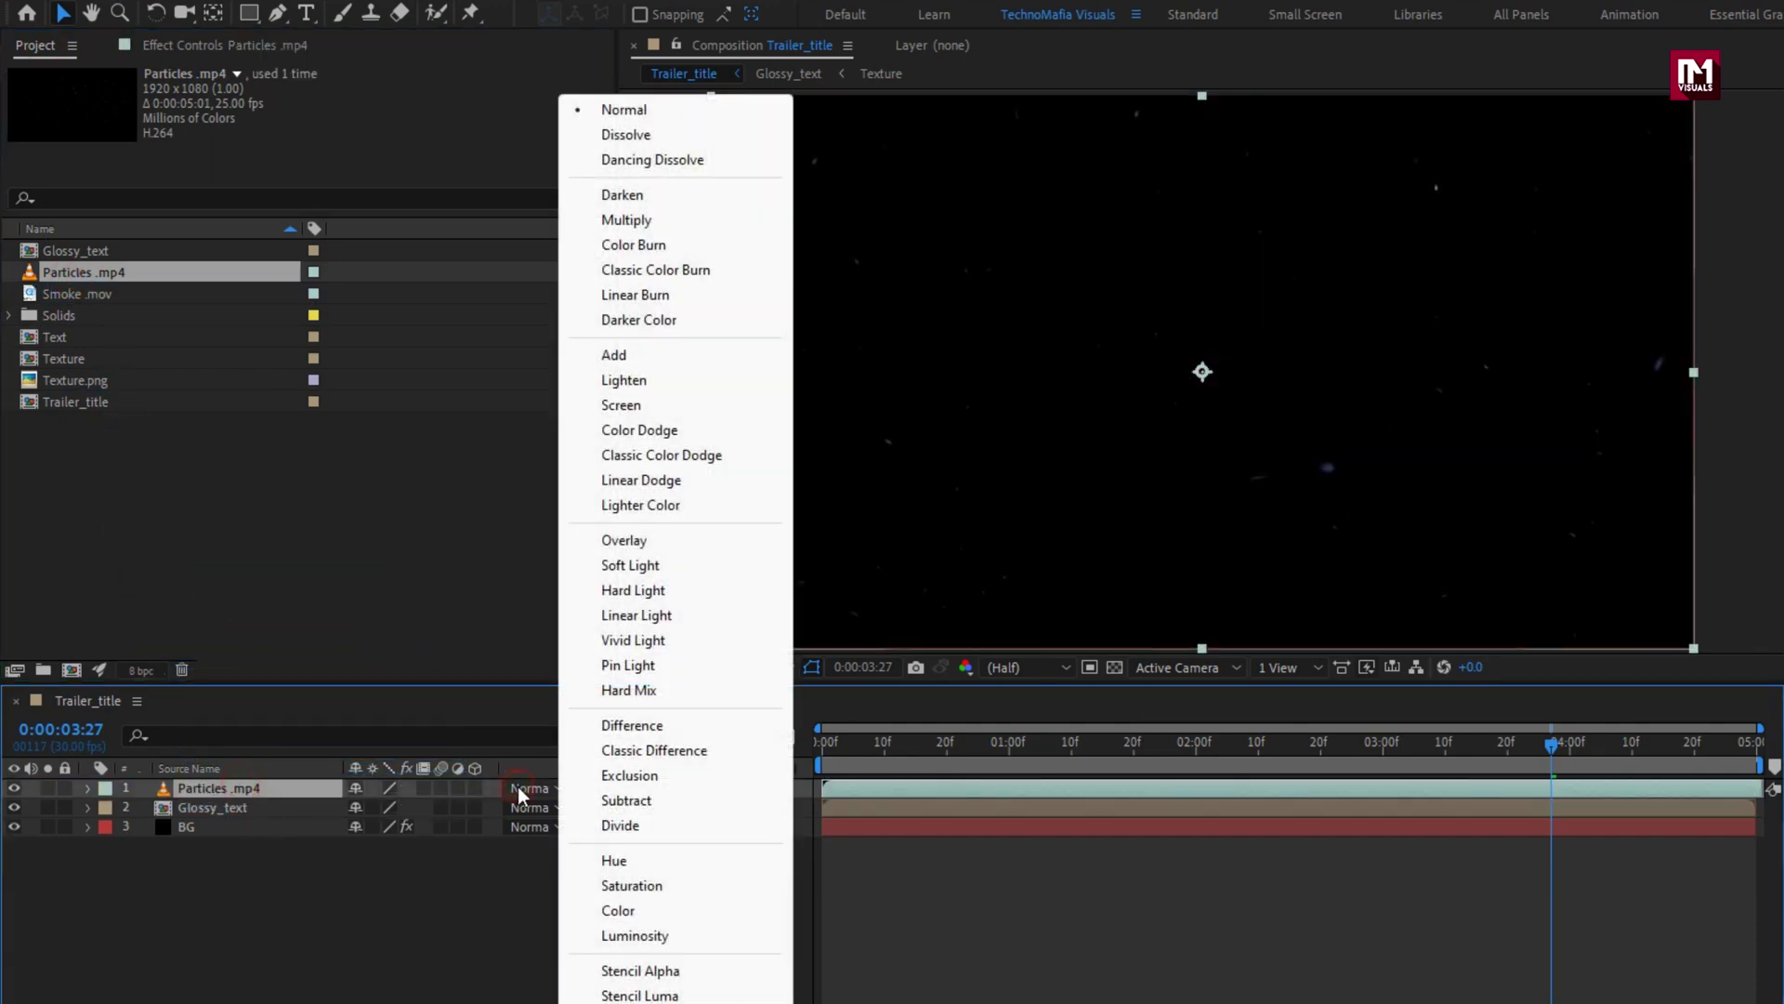
{"action": "left_click", "coordinate": [614, 355]}
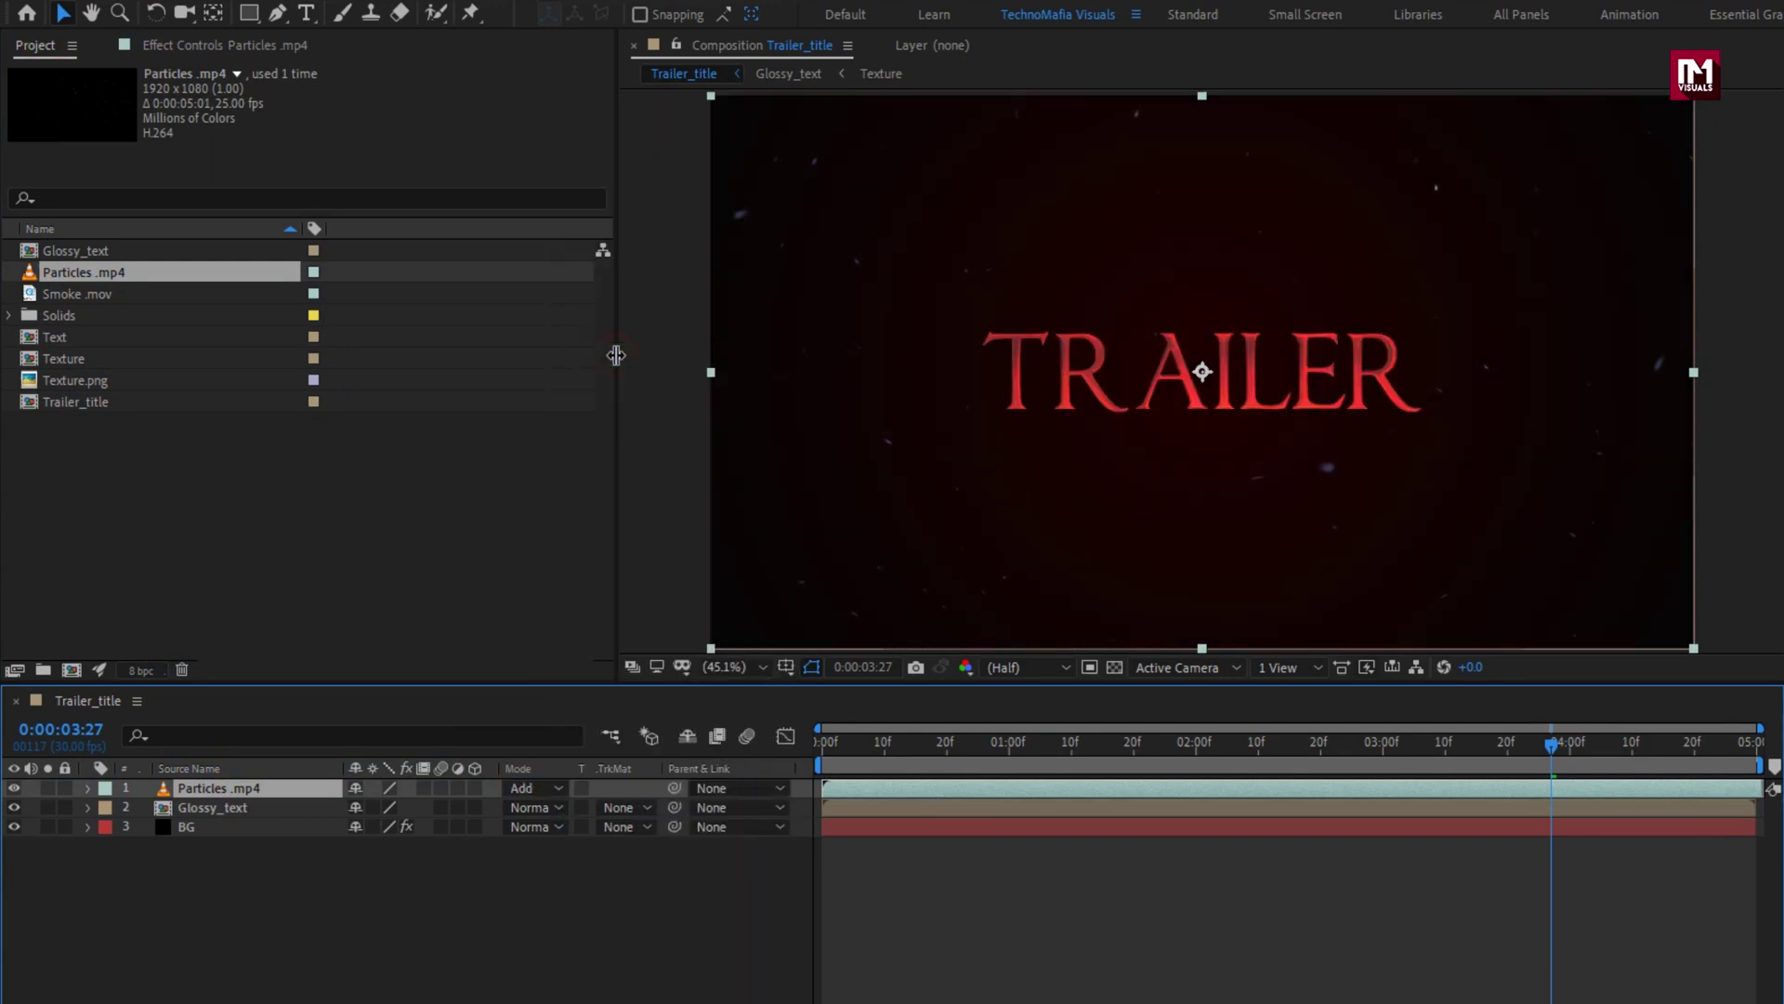
Tint the particles red (Map White To F51A1A), then add Smoke.mov above them
{"action": "left_click", "coordinate": [1462, 83]}
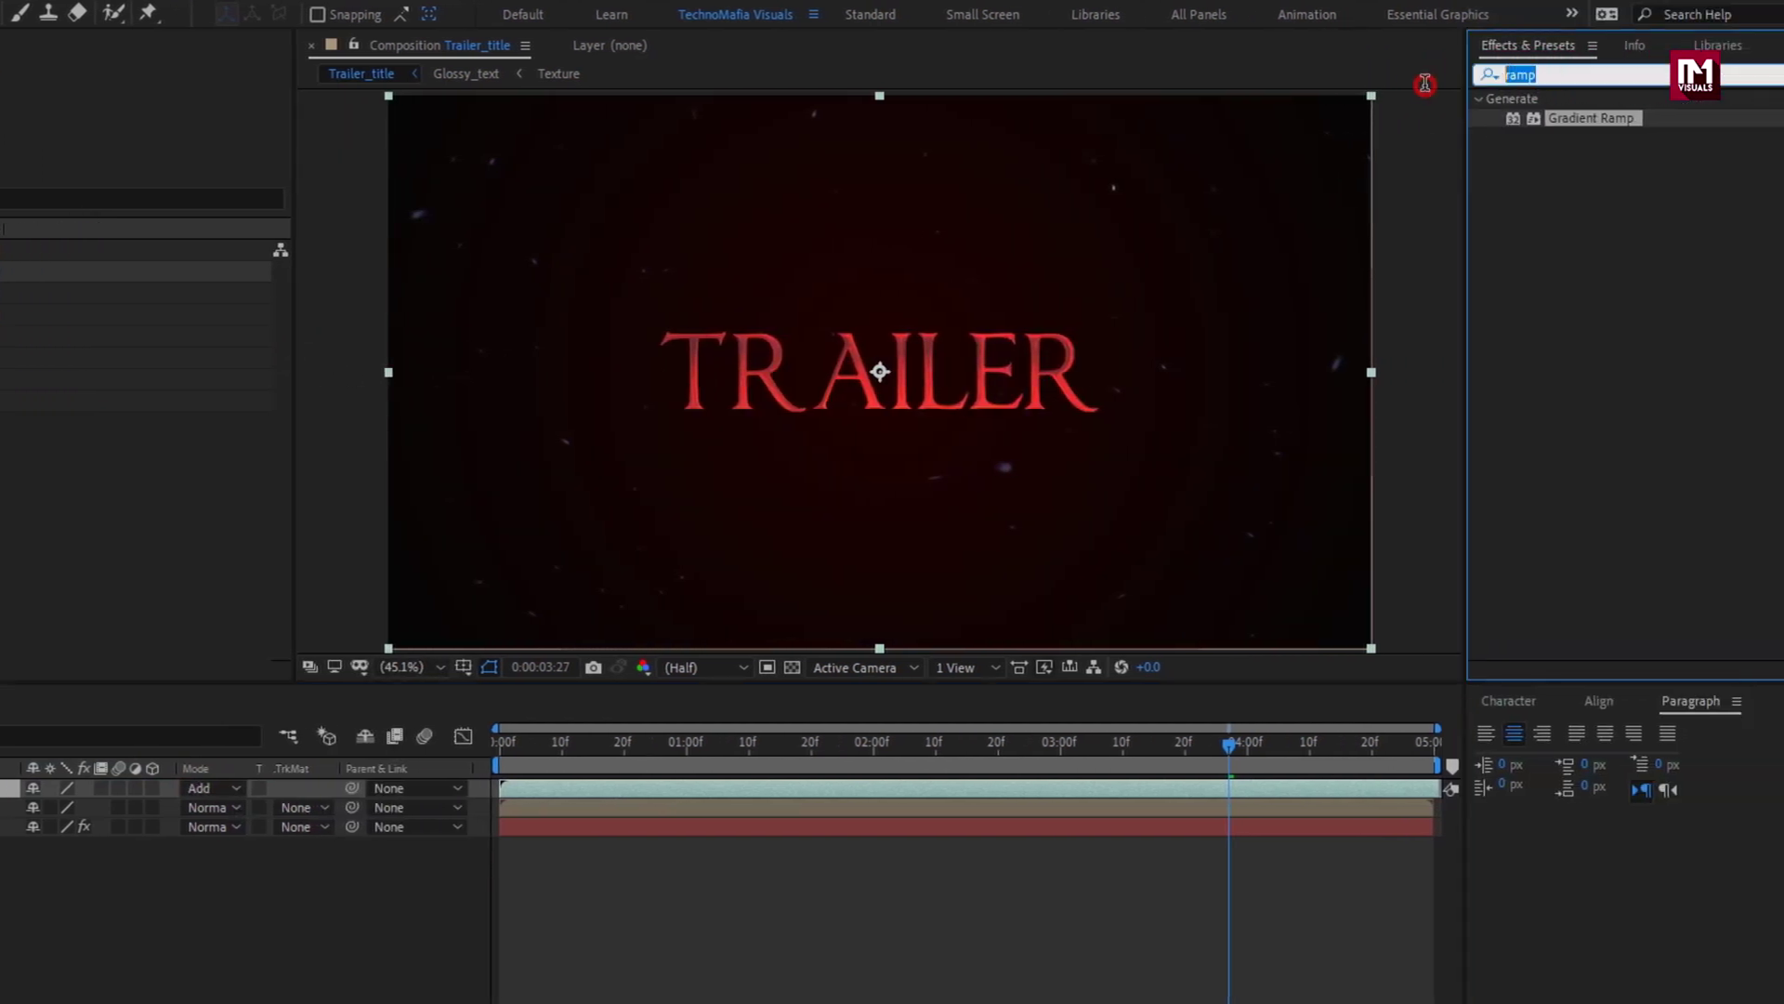
{"action": "type", "text": "tint"}
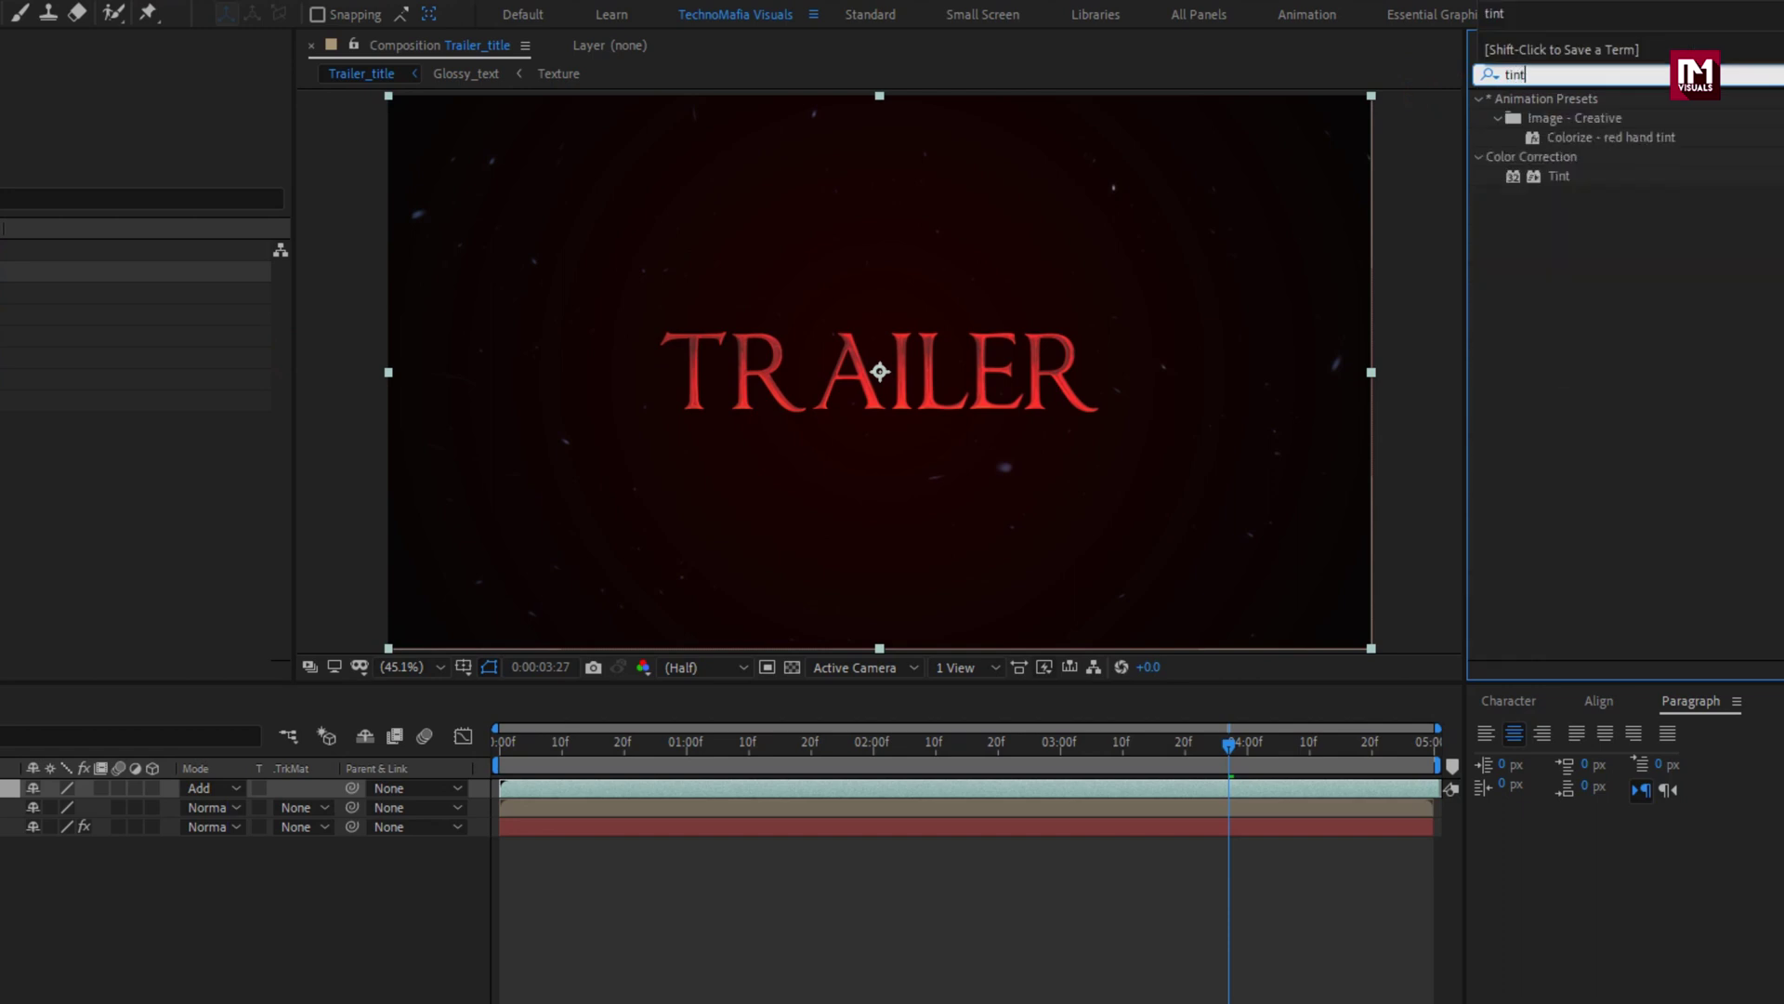
{"action": "double_click", "coordinate": [1561, 174]}
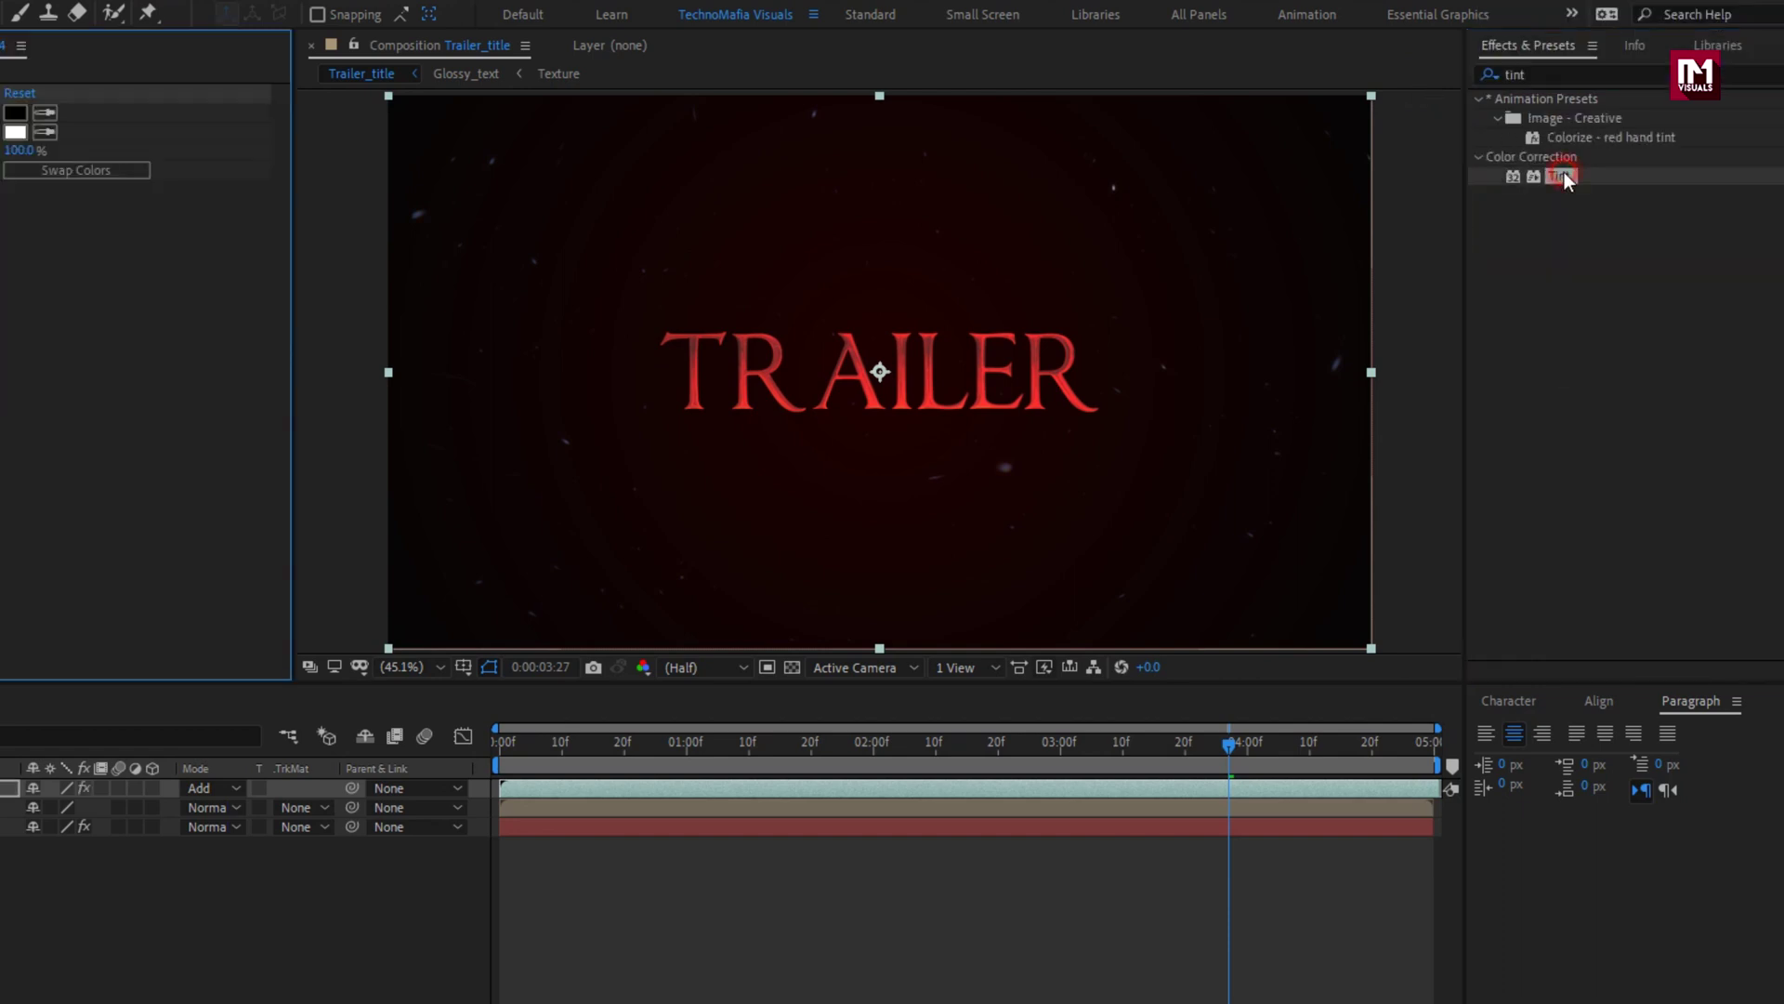
{"action": "left_click", "coordinate": [338, 132]}
{"action": "left_click", "coordinate": [483, 454]}
{"action": "left_click", "coordinate": [725, 450]}
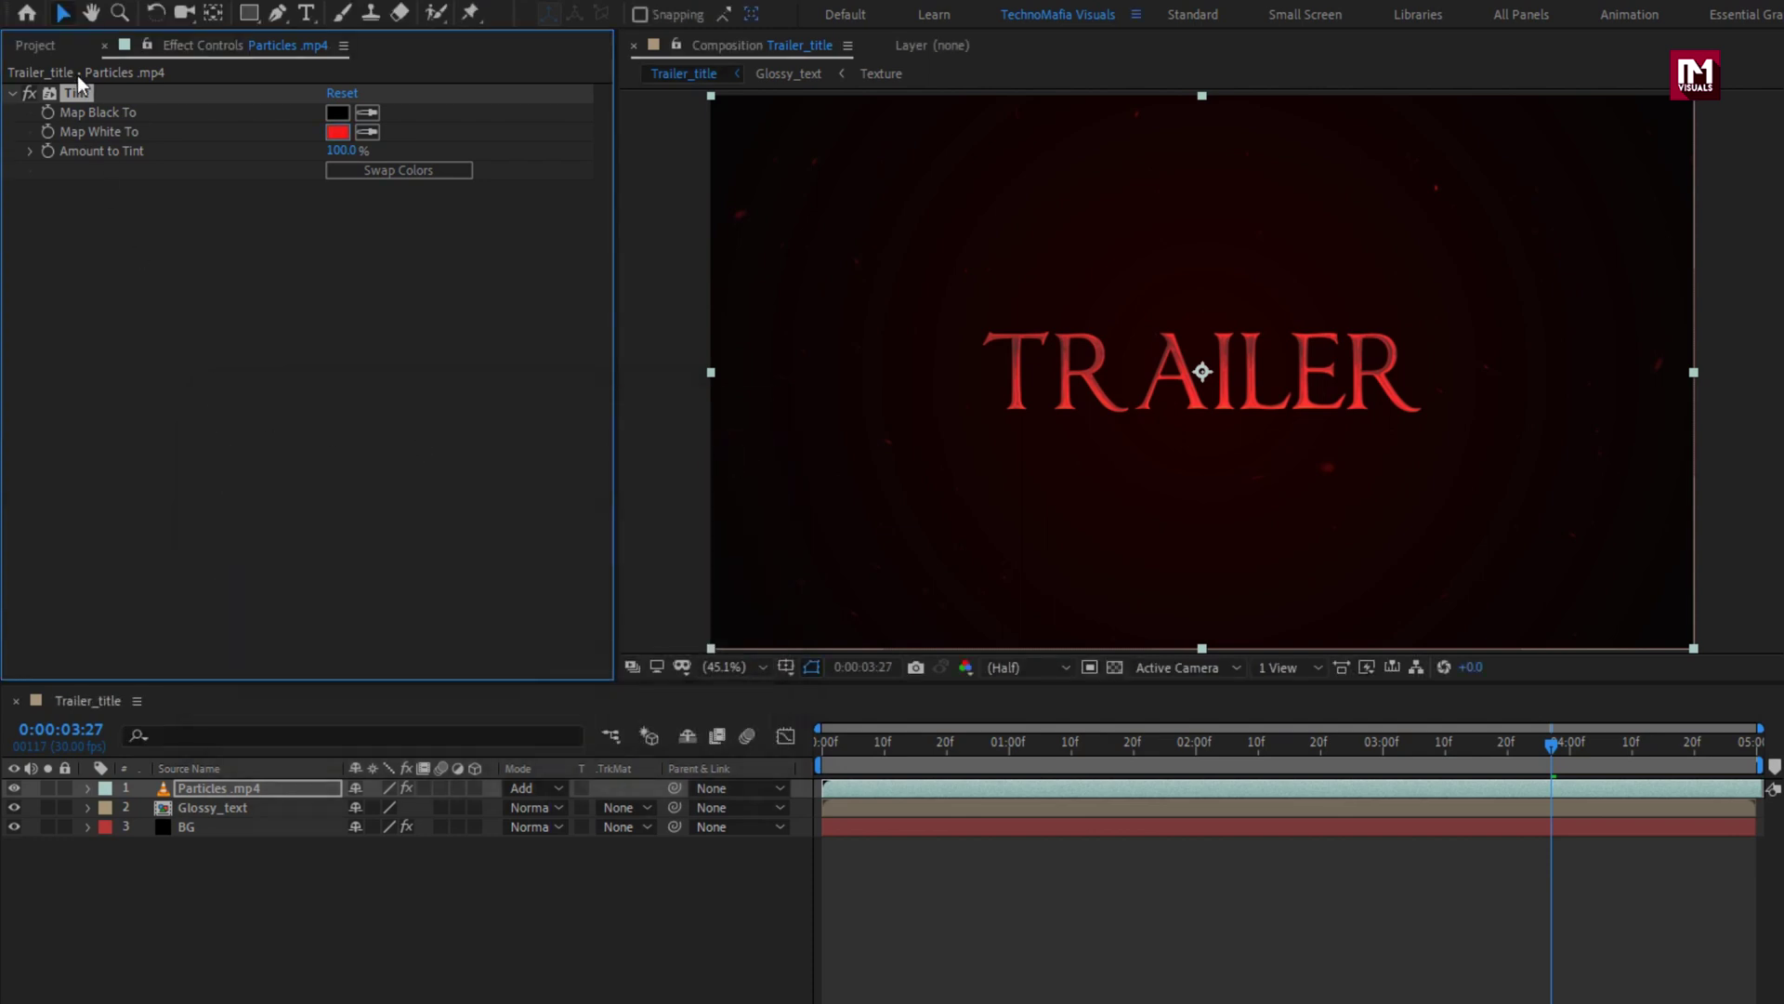
{"action": "left_click", "coordinate": [37, 45]}
{"action": "left_click_drag", "start_coordinate": [59, 297], "coordinate": [216, 782]}
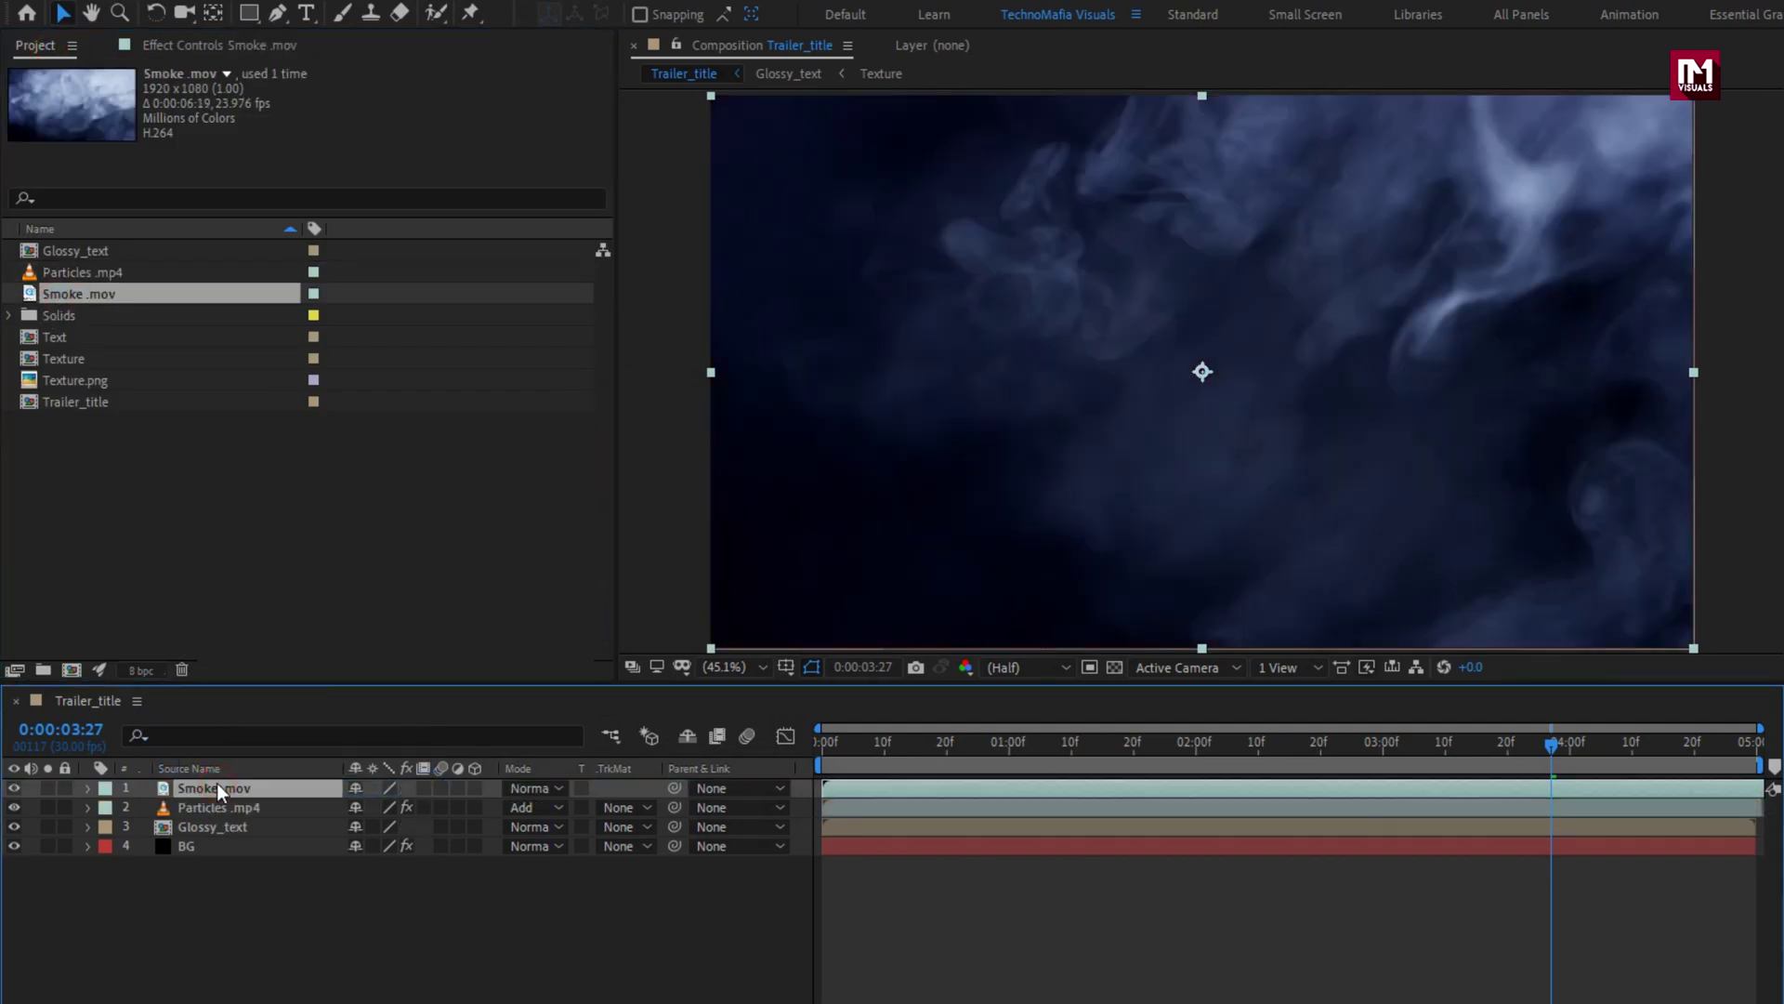
Set the smoke to Screen mode and keyframe its opacity from 0% at the start to 30% at 04:00
{"action": "left_click", "coordinate": [524, 788]}
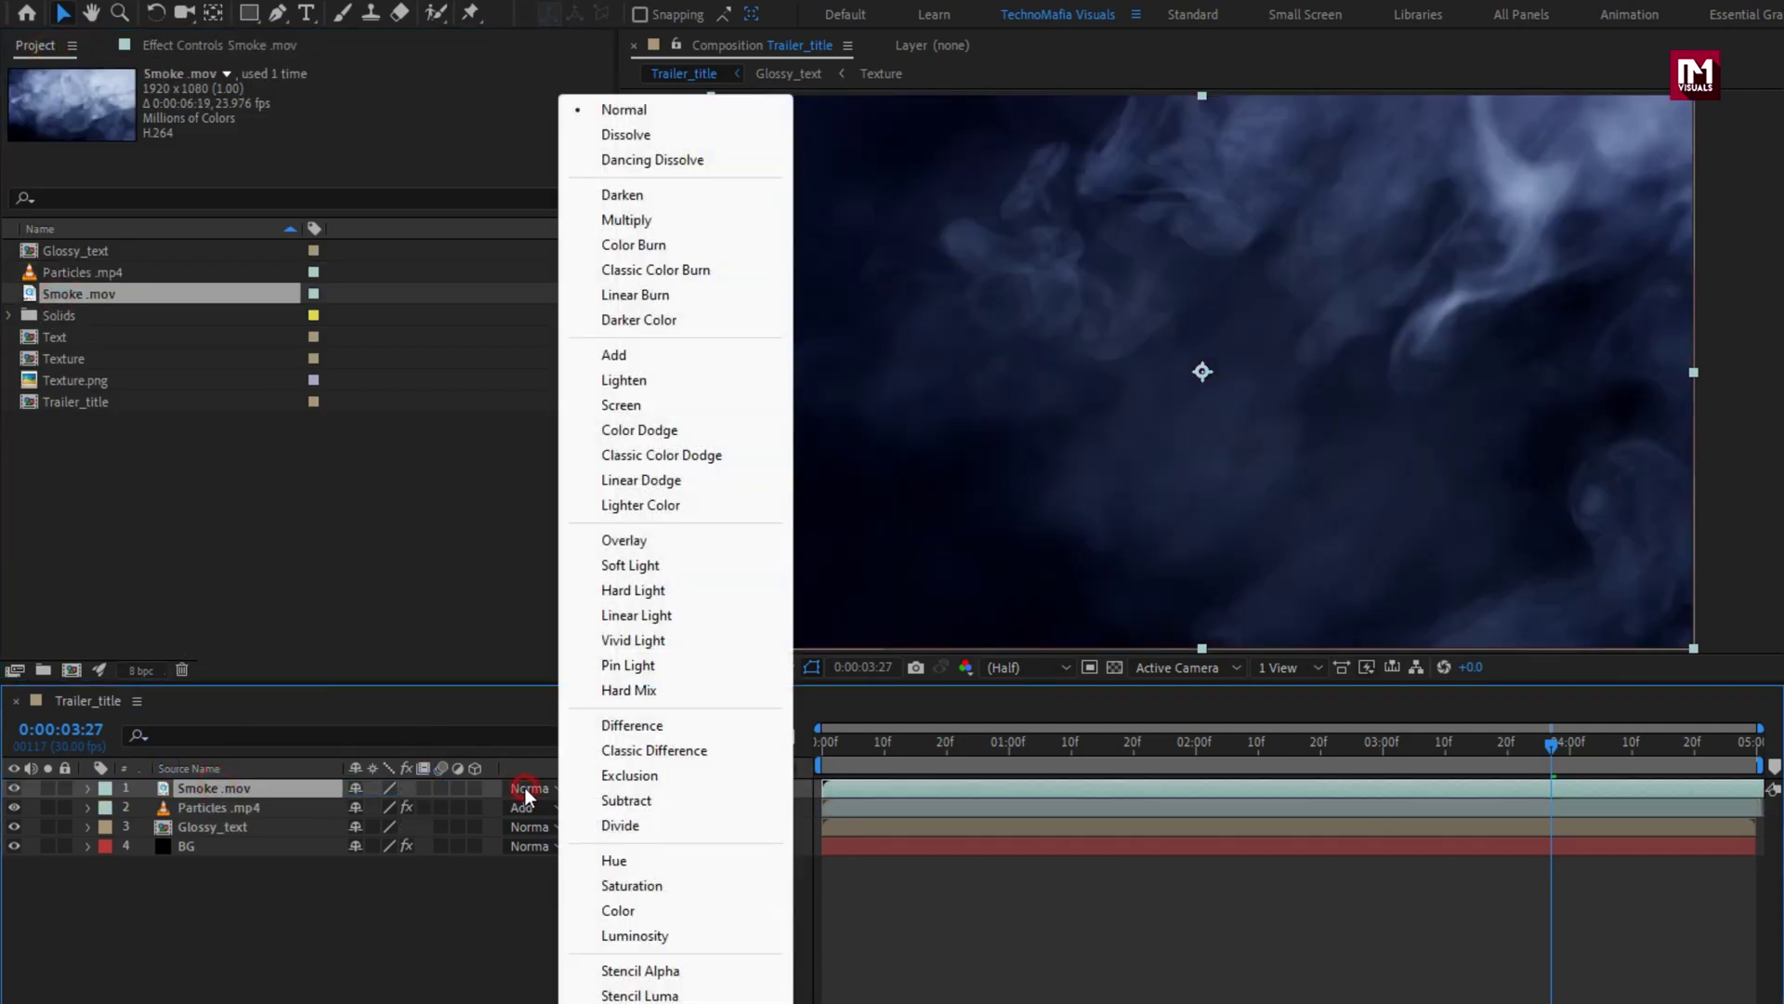
{"action": "left_click", "coordinate": [600, 408]}
{"action": "key", "text": "t"}
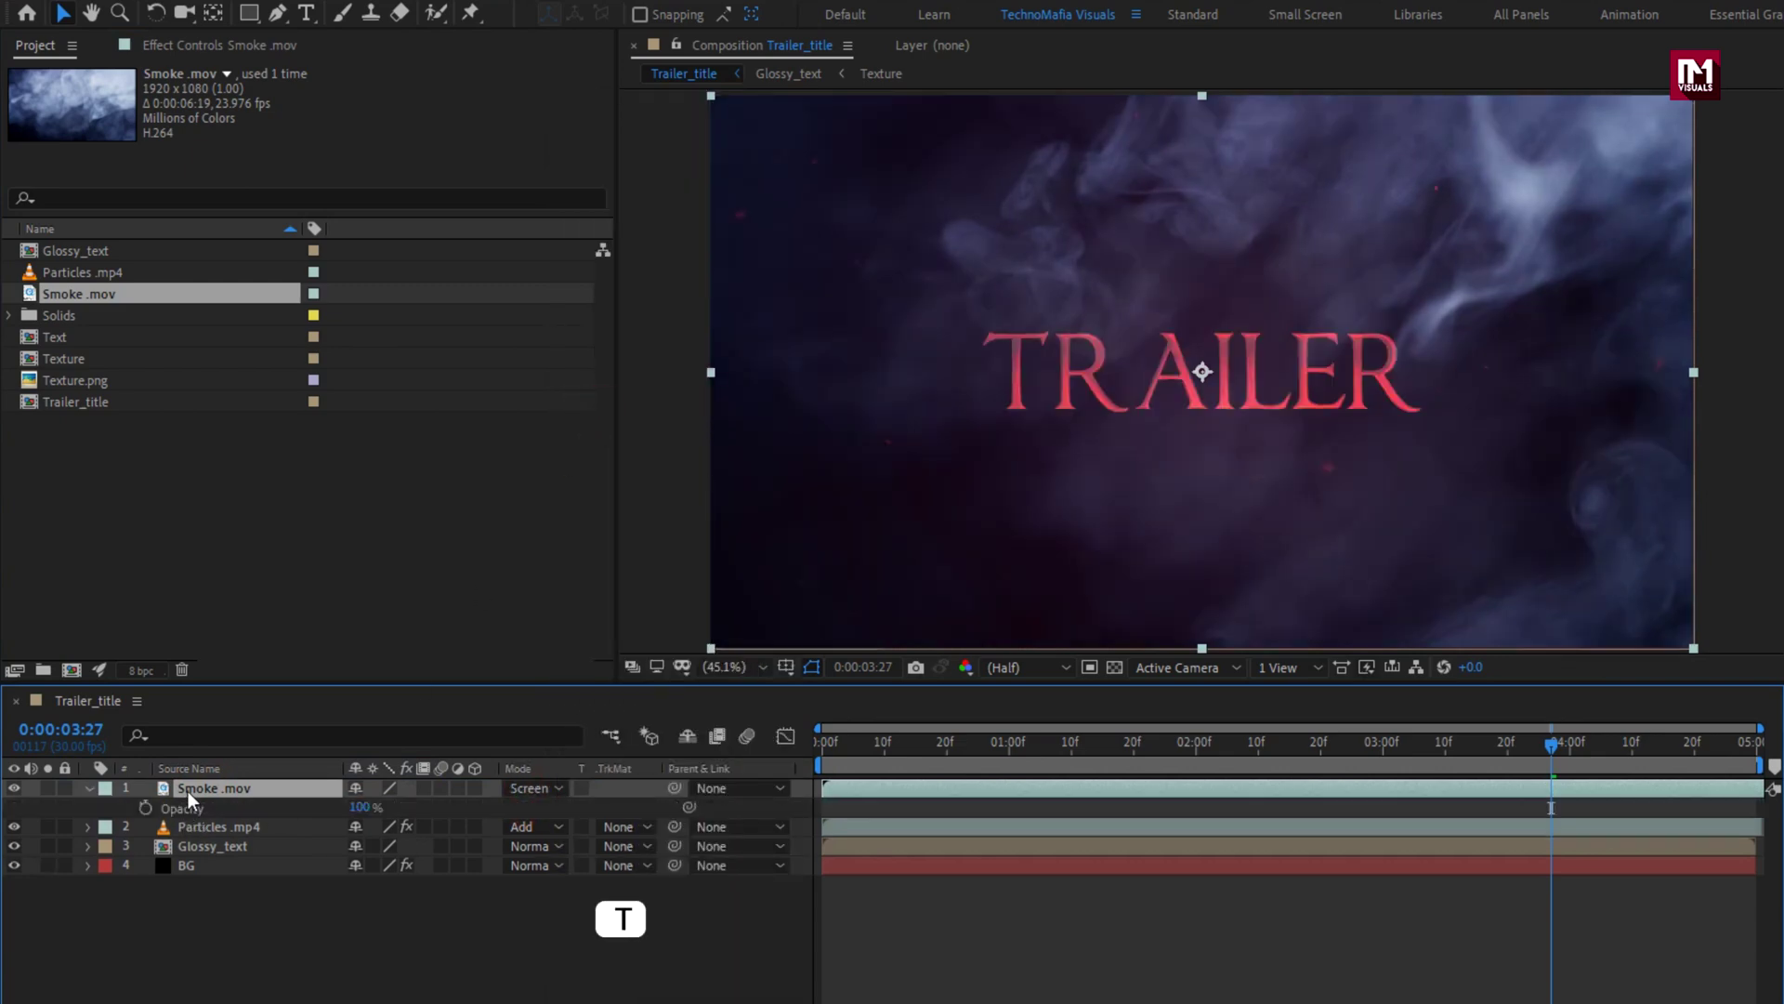
{"action": "left_click_drag", "start_coordinate": [831, 743], "coordinate": [1570, 753]}
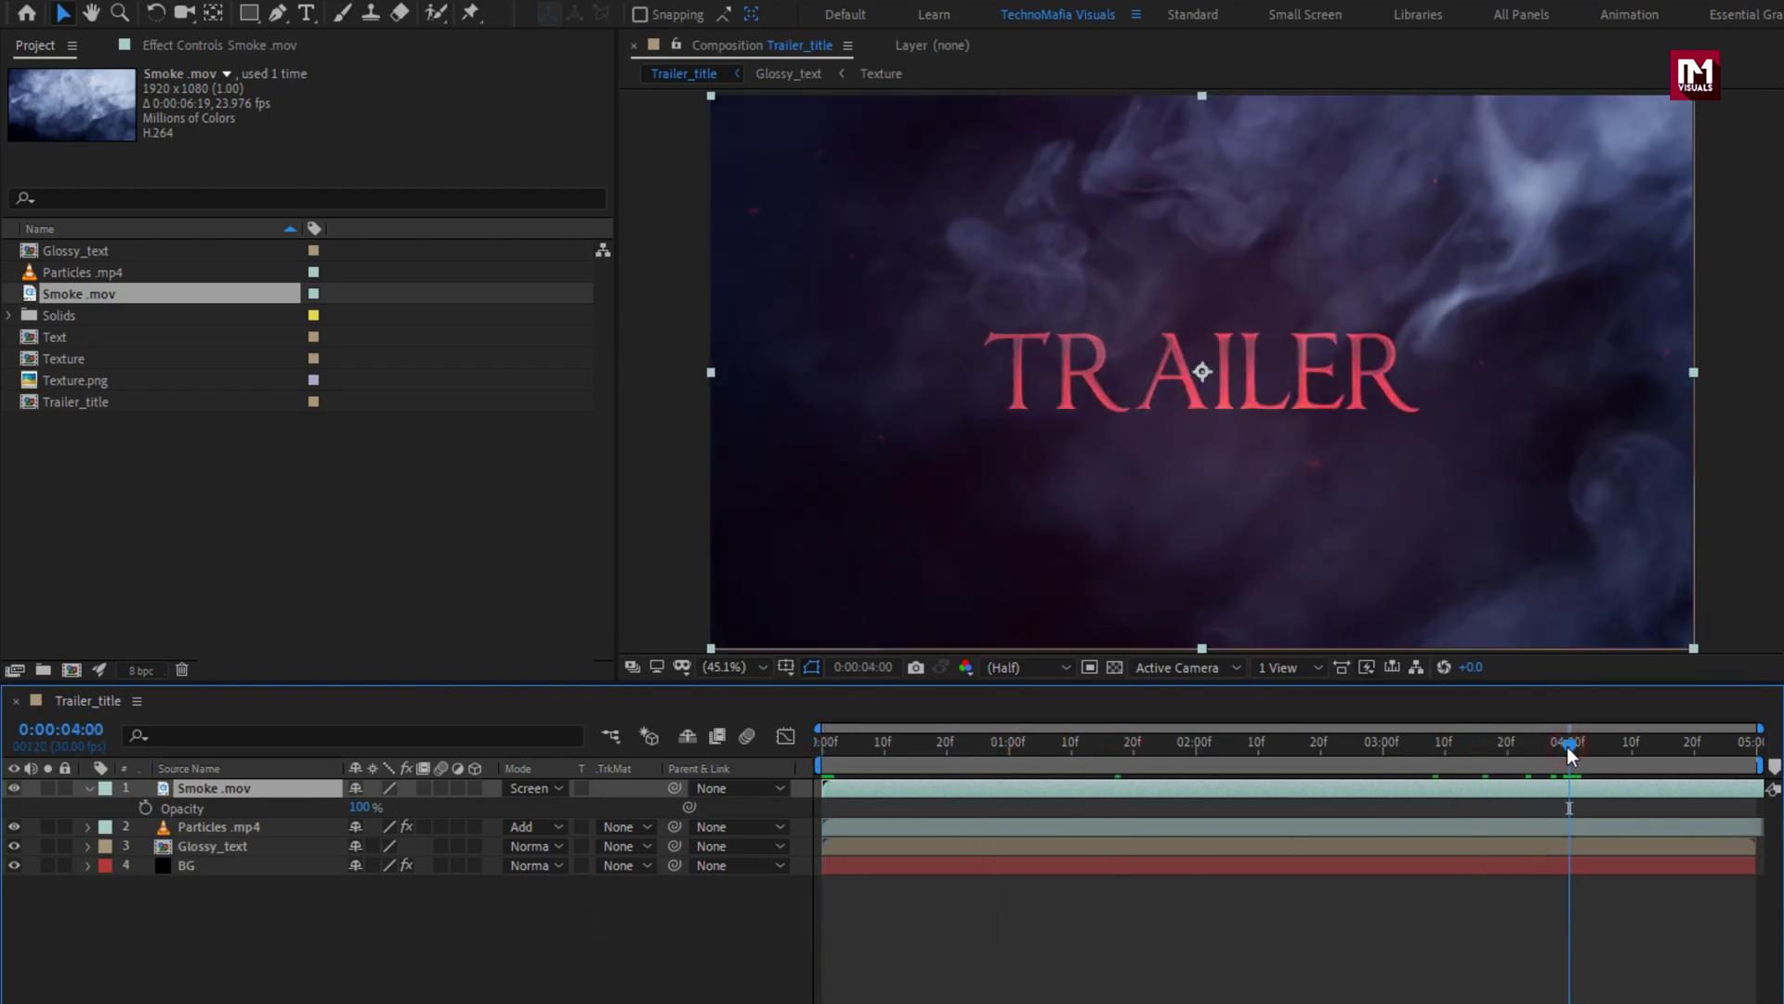
{"action": "left_click", "coordinate": [145, 808]}
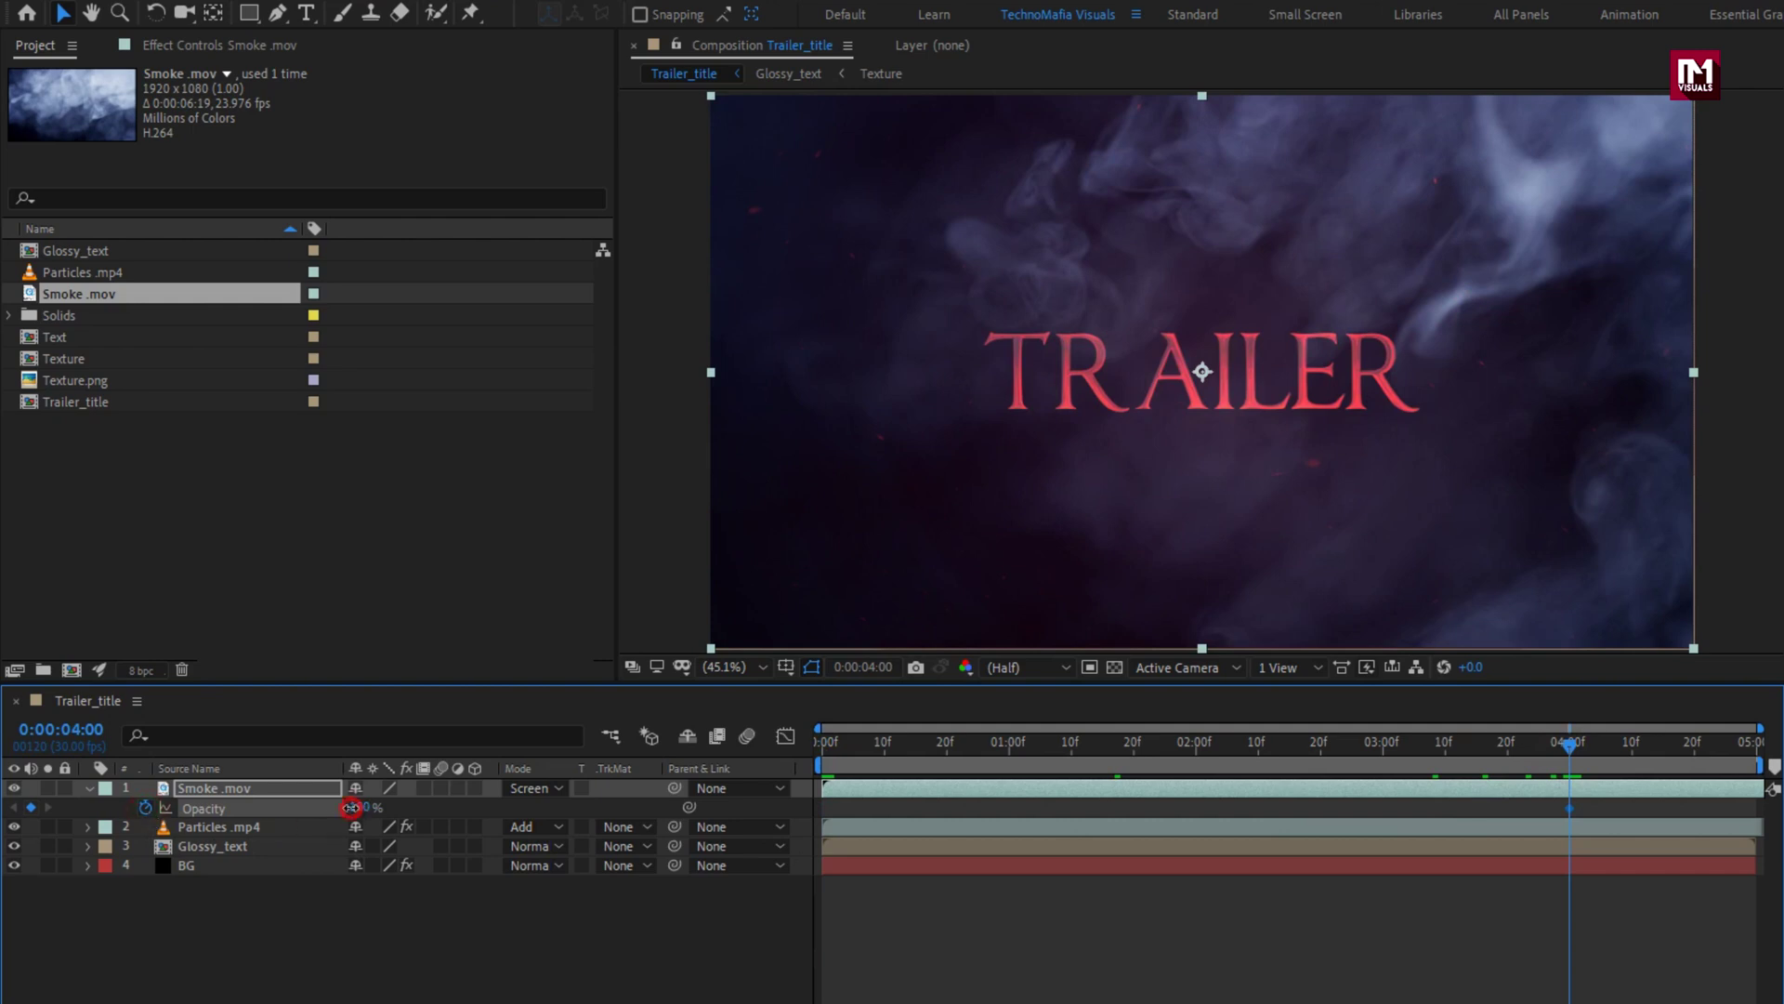
{"action": "type", "text": "30"}
{"action": "key", "text": "Return"}
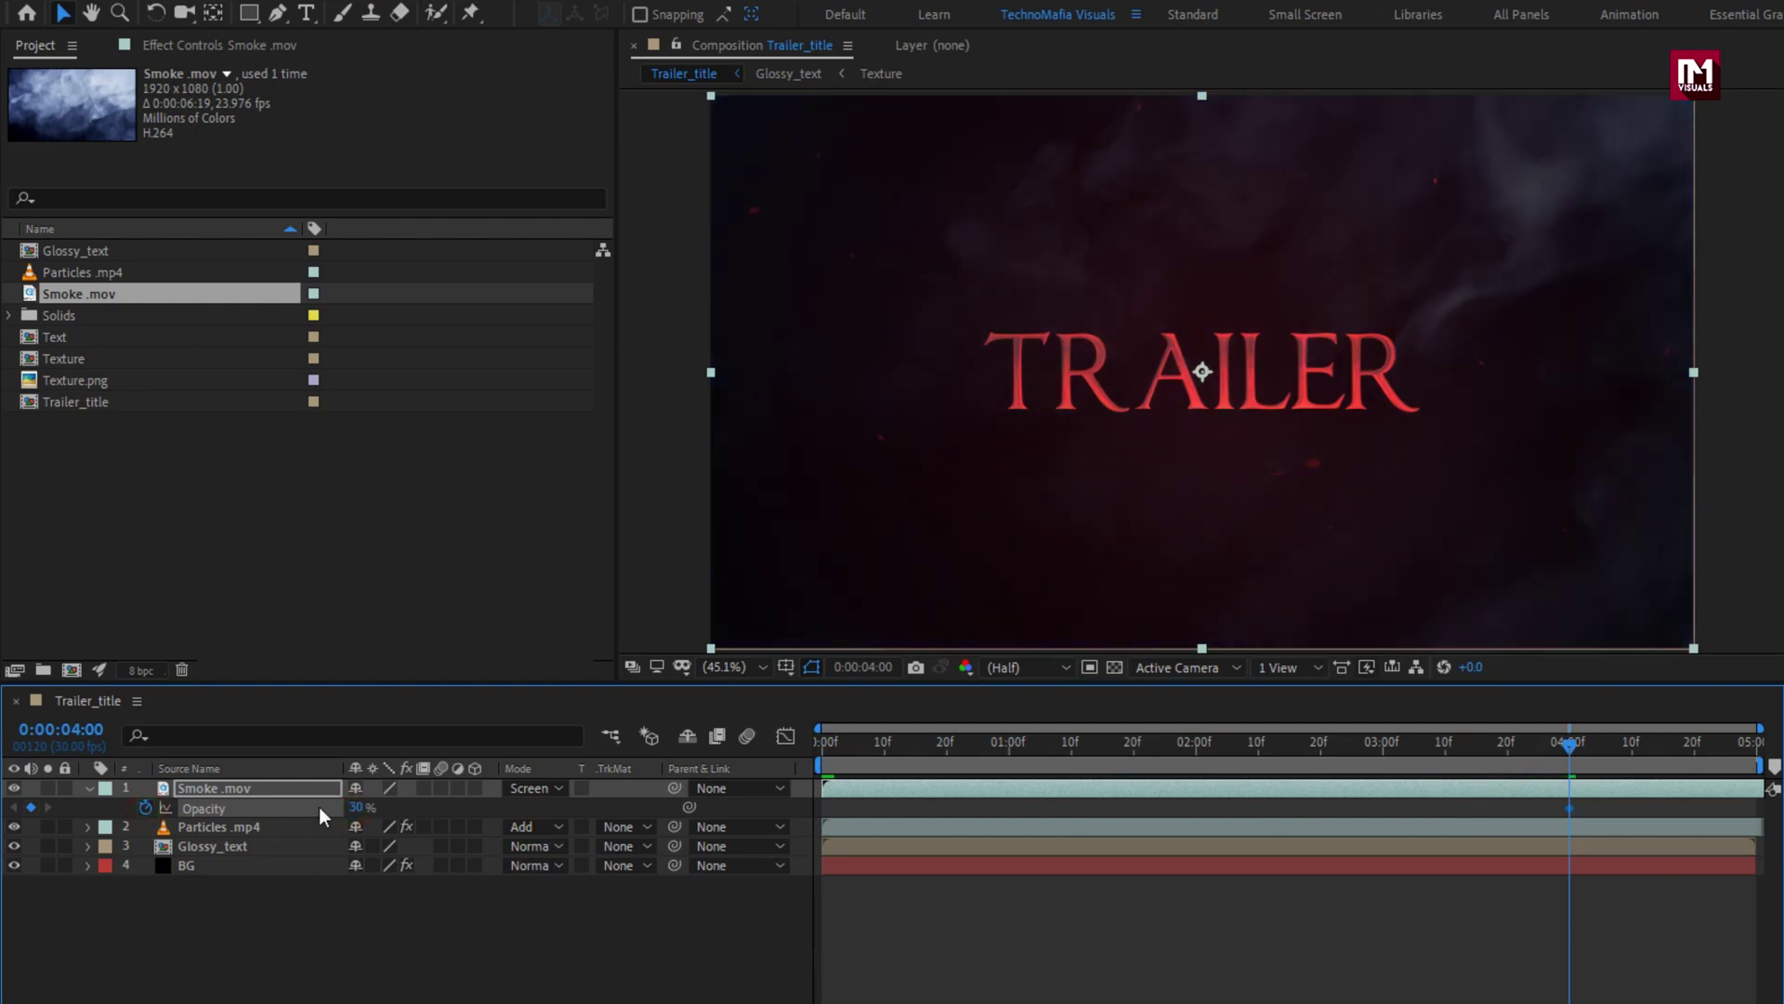
{"action": "left_click_drag", "start_coordinate": [845, 757], "coordinate": [734, 757]}
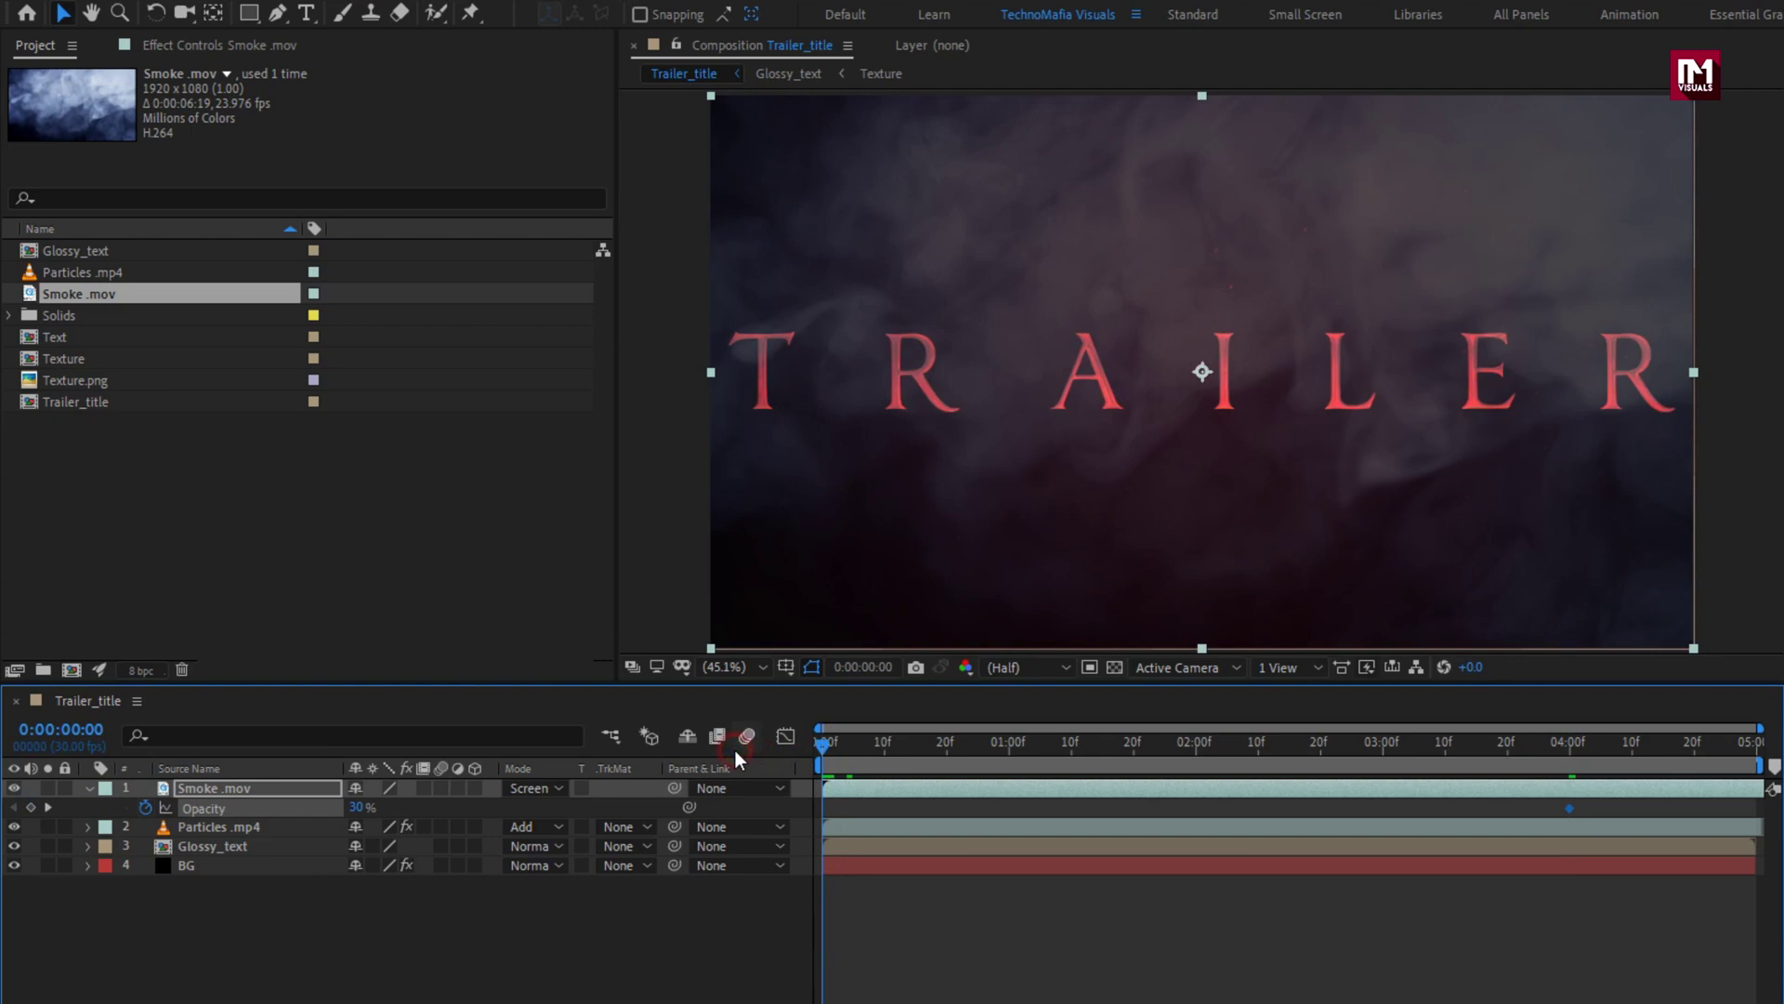
{"action": "left_click", "coordinate": [359, 811]}
{"action": "type", "text": "0"}
{"action": "key", "text": "Return"}
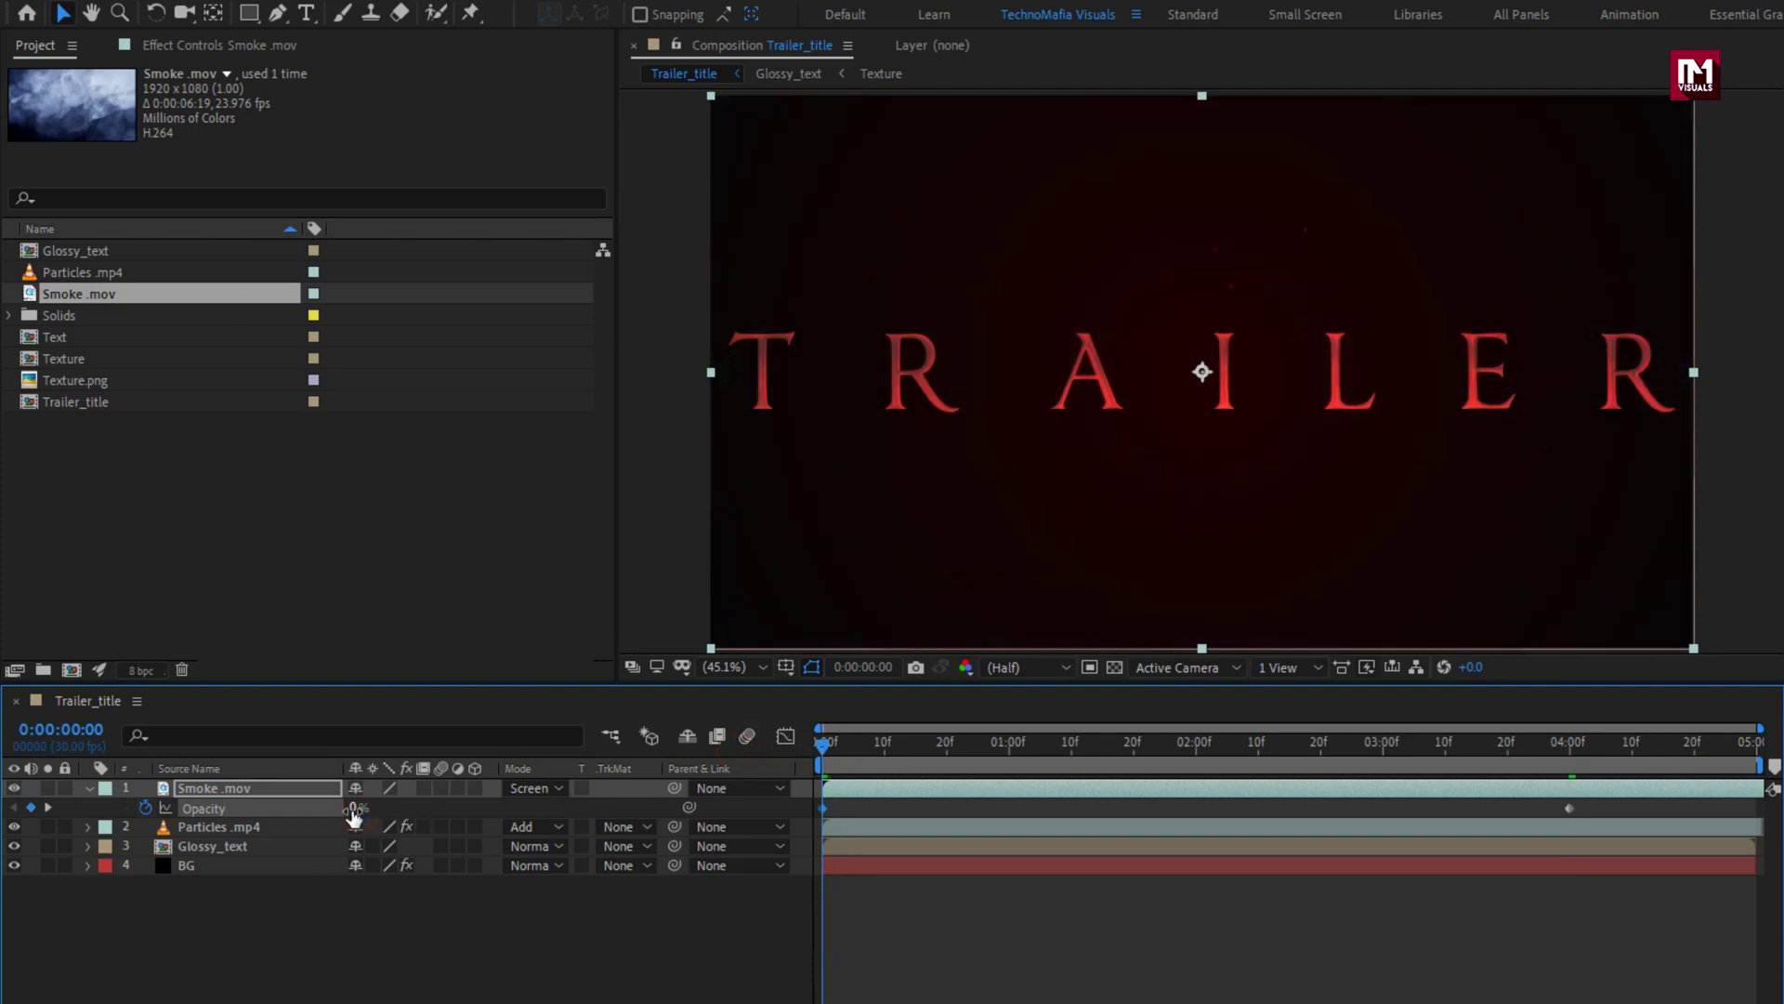
Easy Ease both opacity keyframes and stretch their influence so the fade rises fast and settles slowly
{"action": "left_click_drag", "start_coordinate": [1587, 805], "coordinate": [822, 816]}
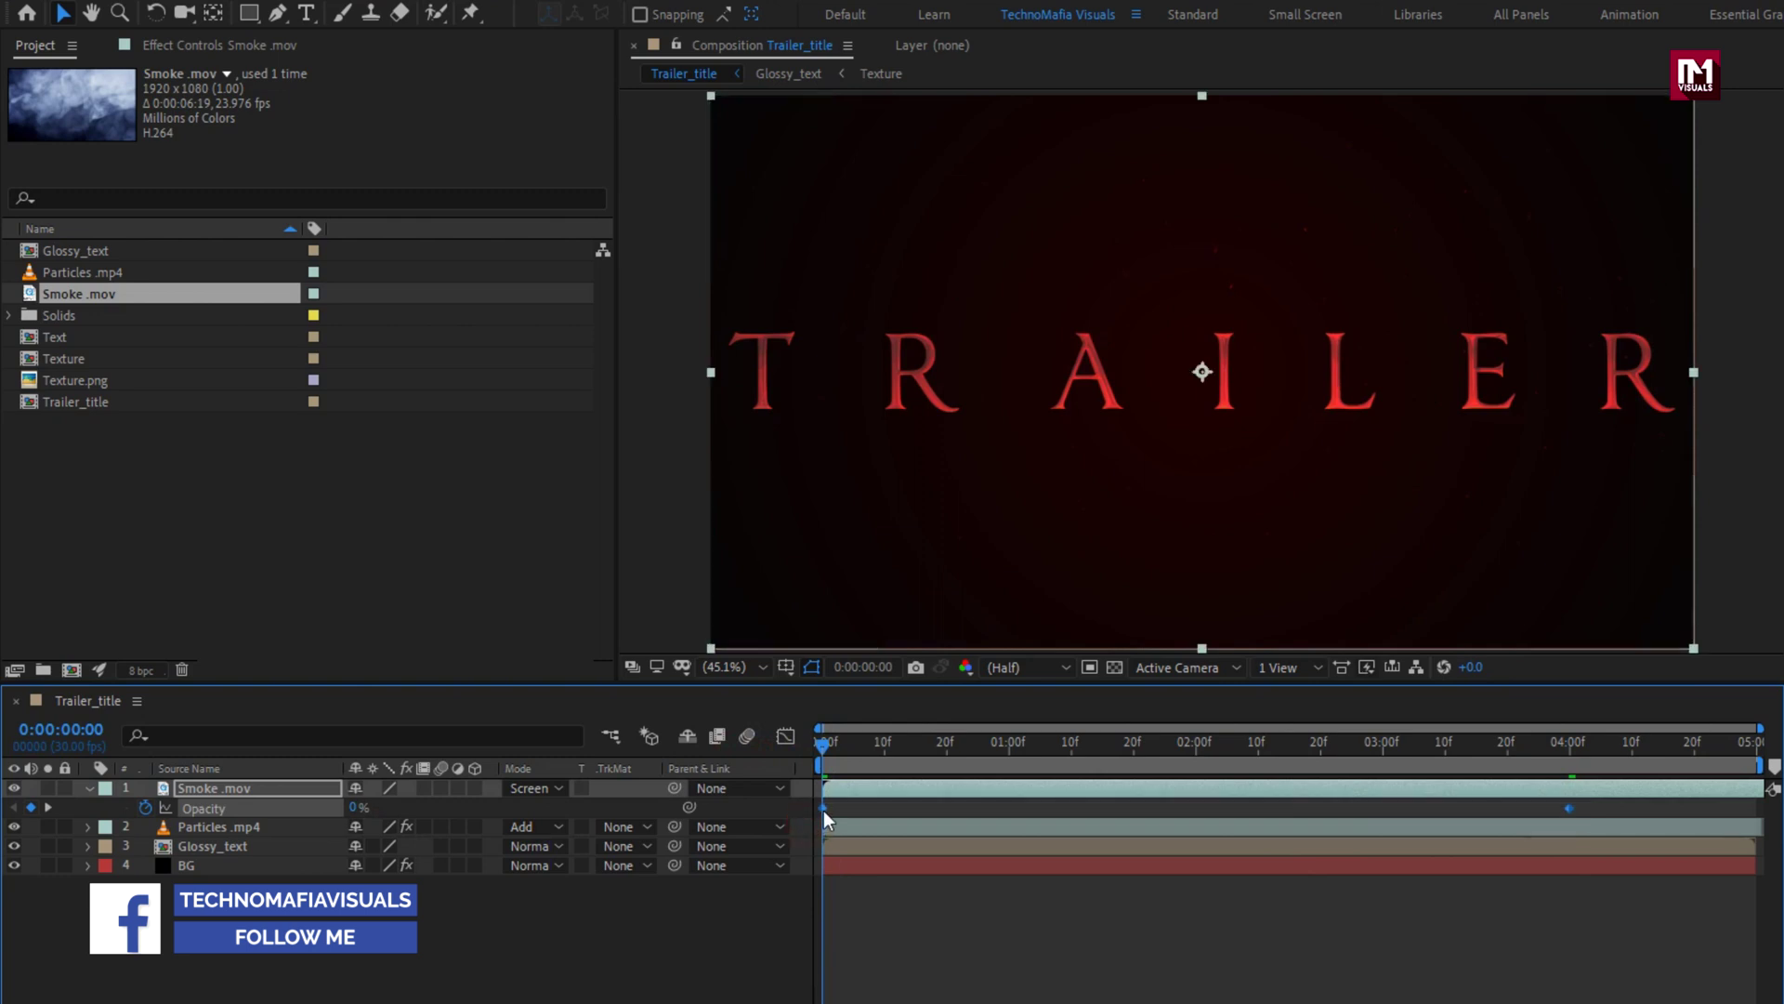
{"action": "right_click", "coordinate": [823, 810]}
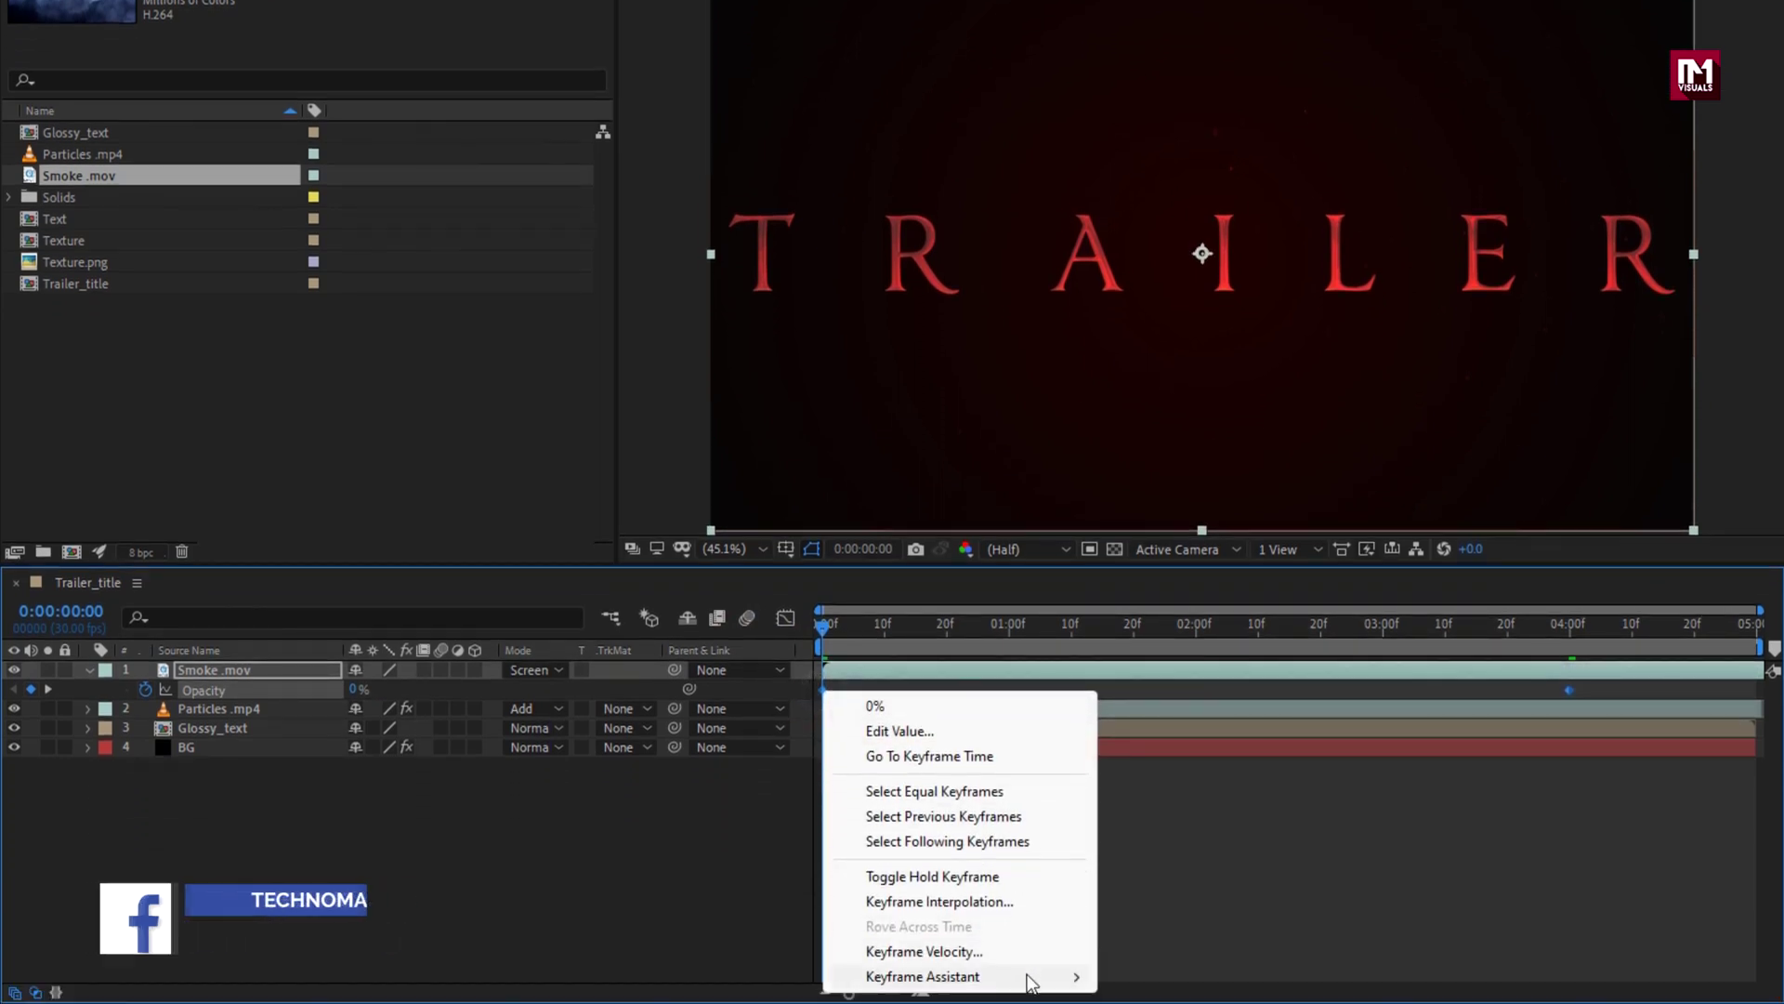
{"action": "mouse_move", "coordinate": [1030, 983]}
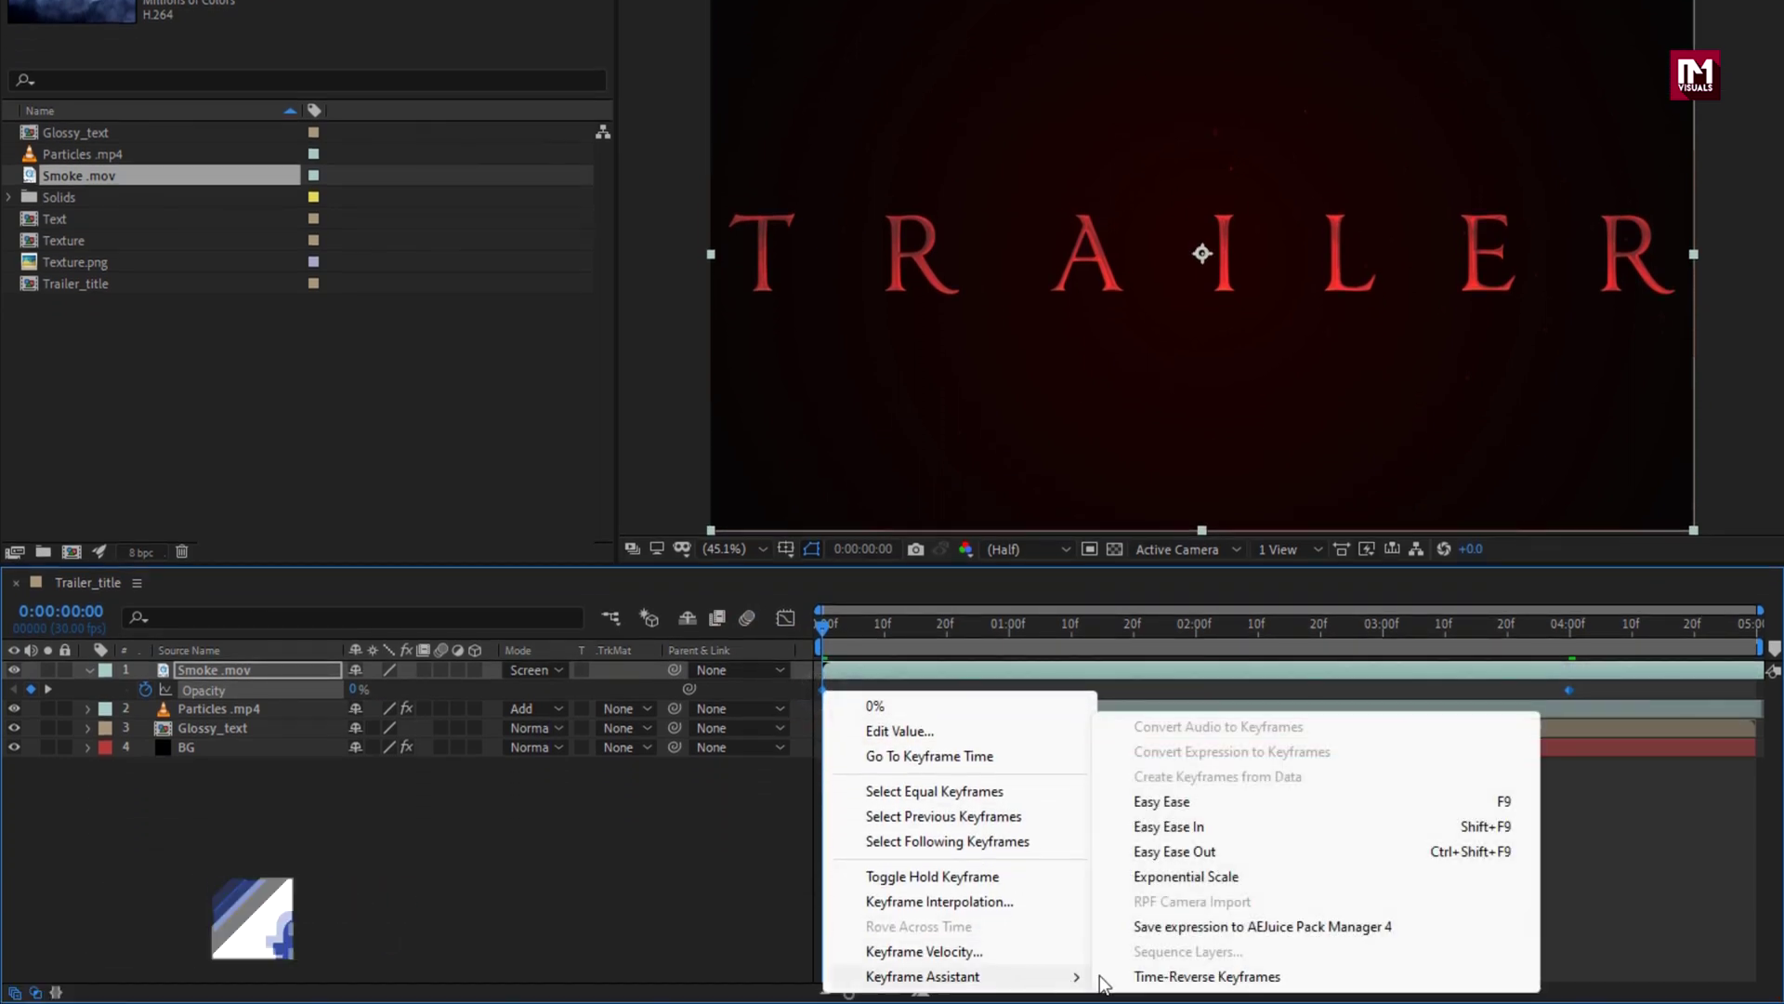
{"action": "left_click", "coordinate": [1157, 797]}
{"action": "left_click", "coordinate": [785, 618]}
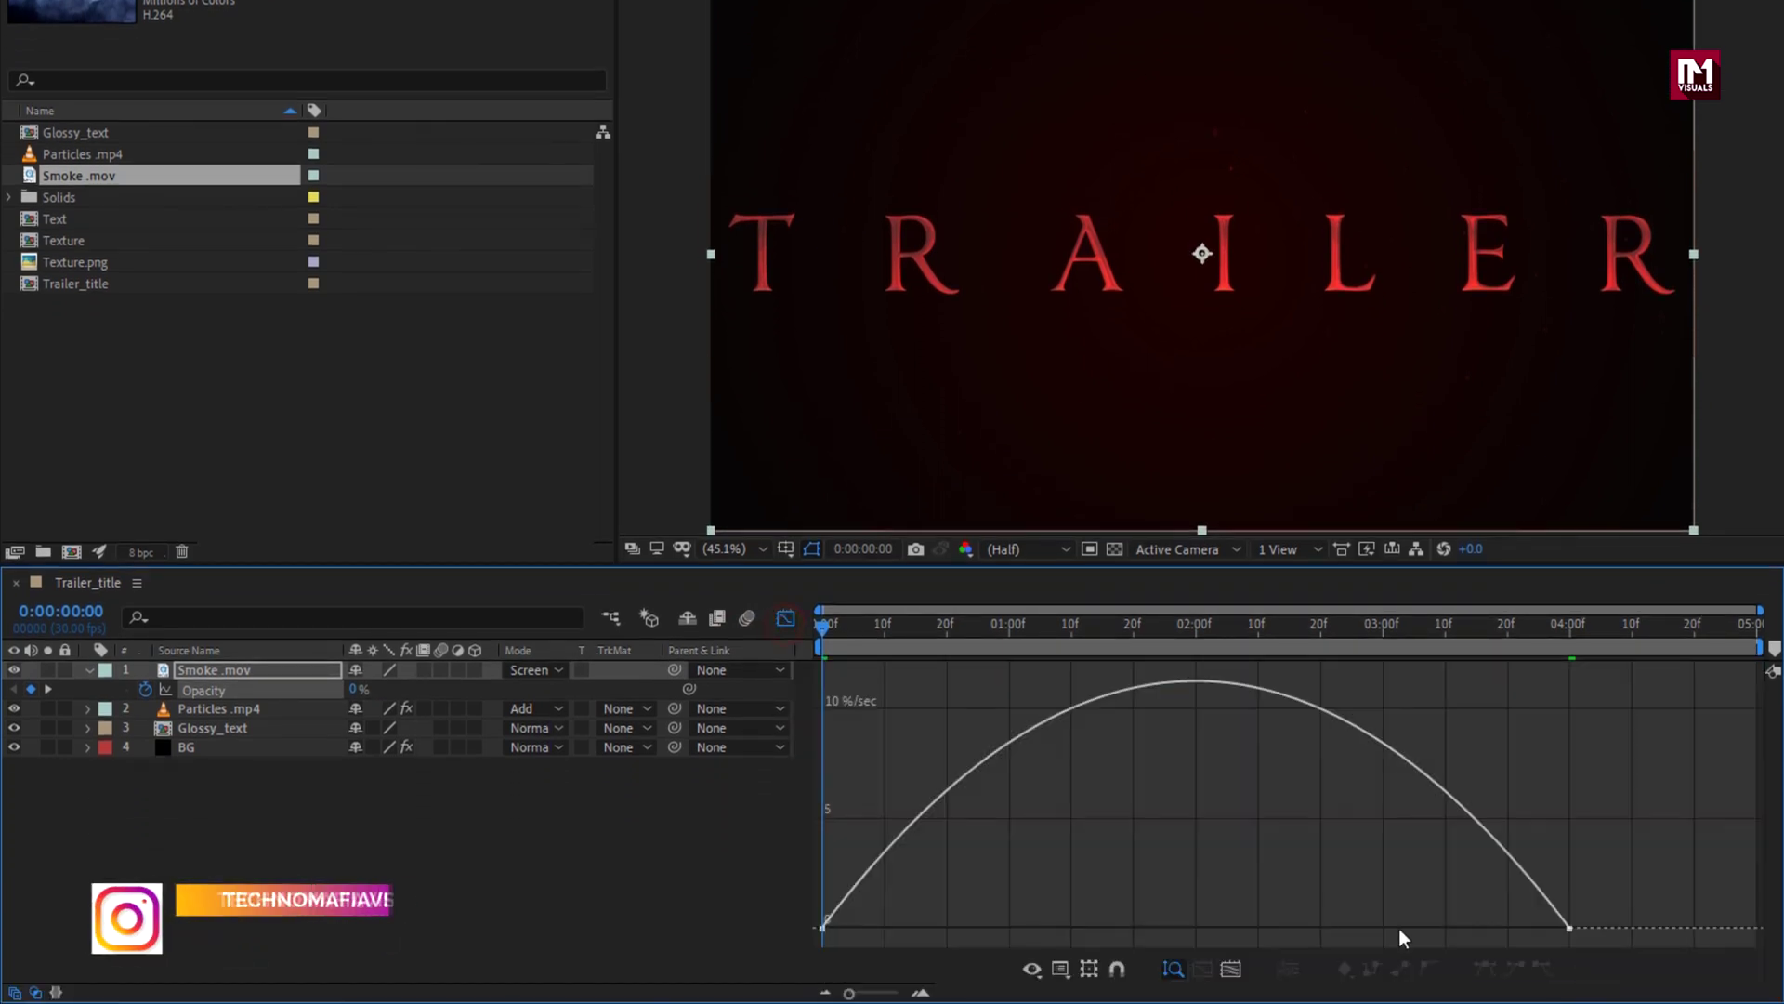
{"action": "left_click", "coordinate": [1567, 927]}
{"action": "left_click_drag", "start_coordinate": [1437, 928], "coordinate": [1244, 929]}
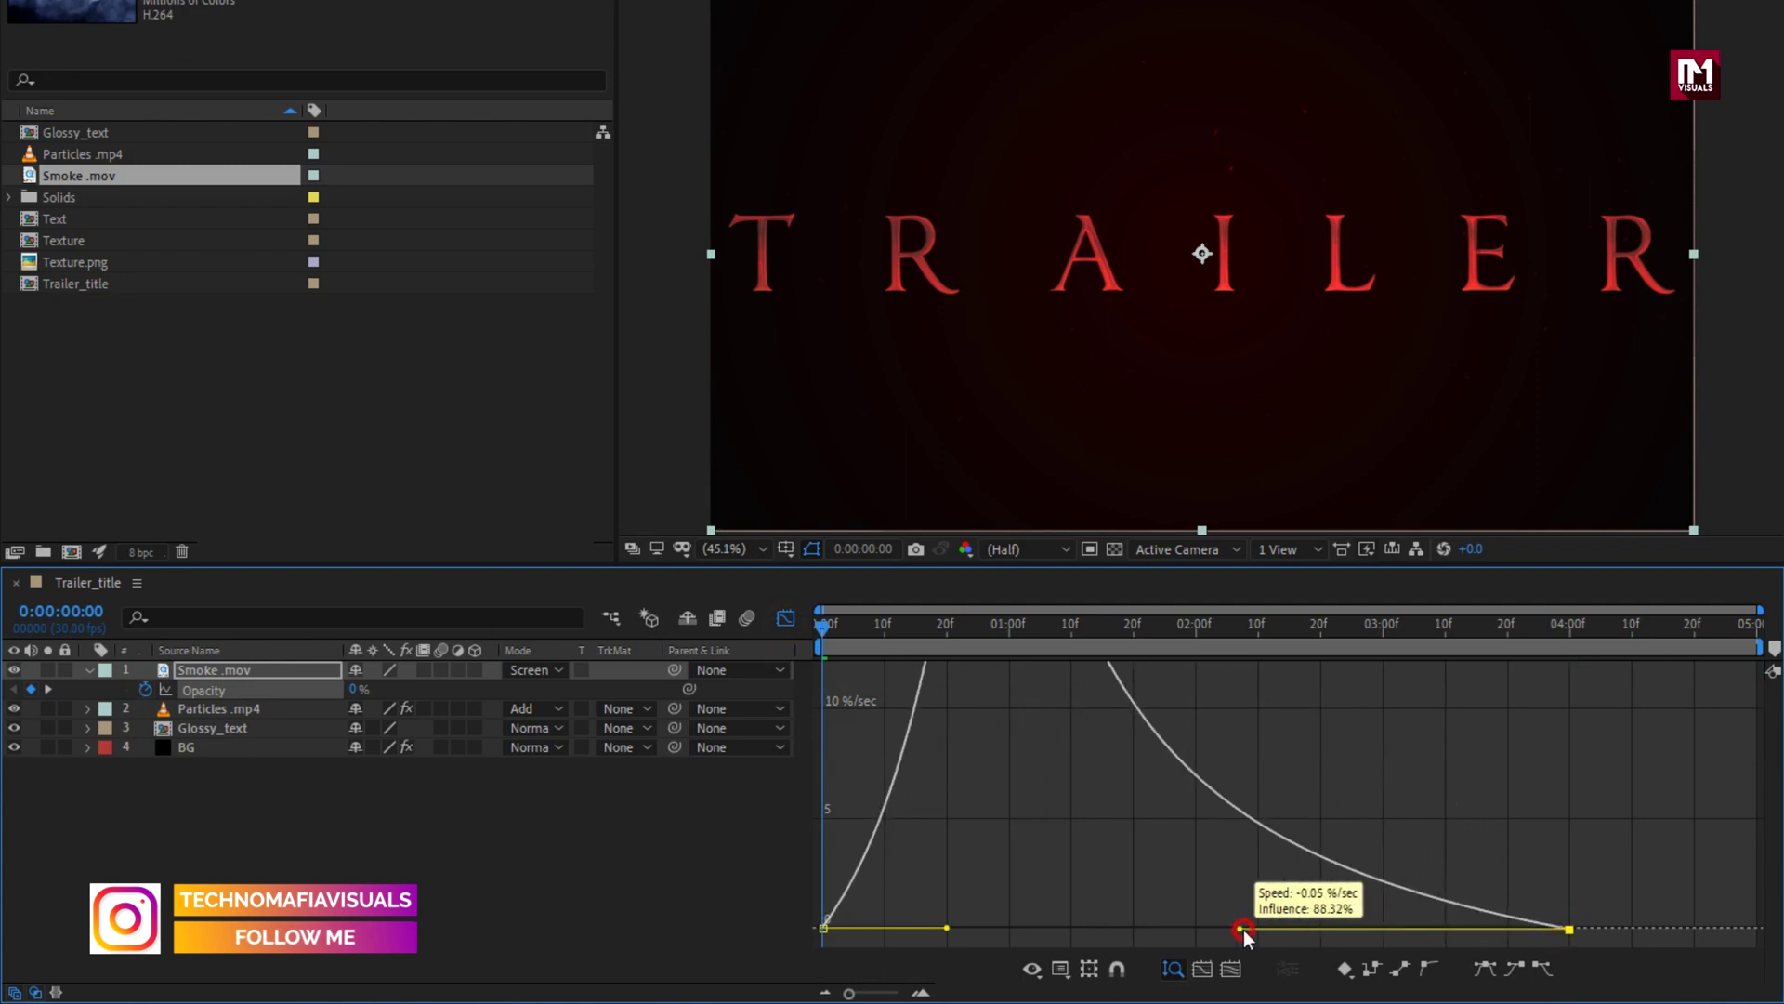
{"action": "left_click_drag", "start_coordinate": [946, 927], "coordinate": [908, 928]}
{"action": "left_click_drag", "start_coordinate": [864, 622], "coordinate": [1600, 630]}
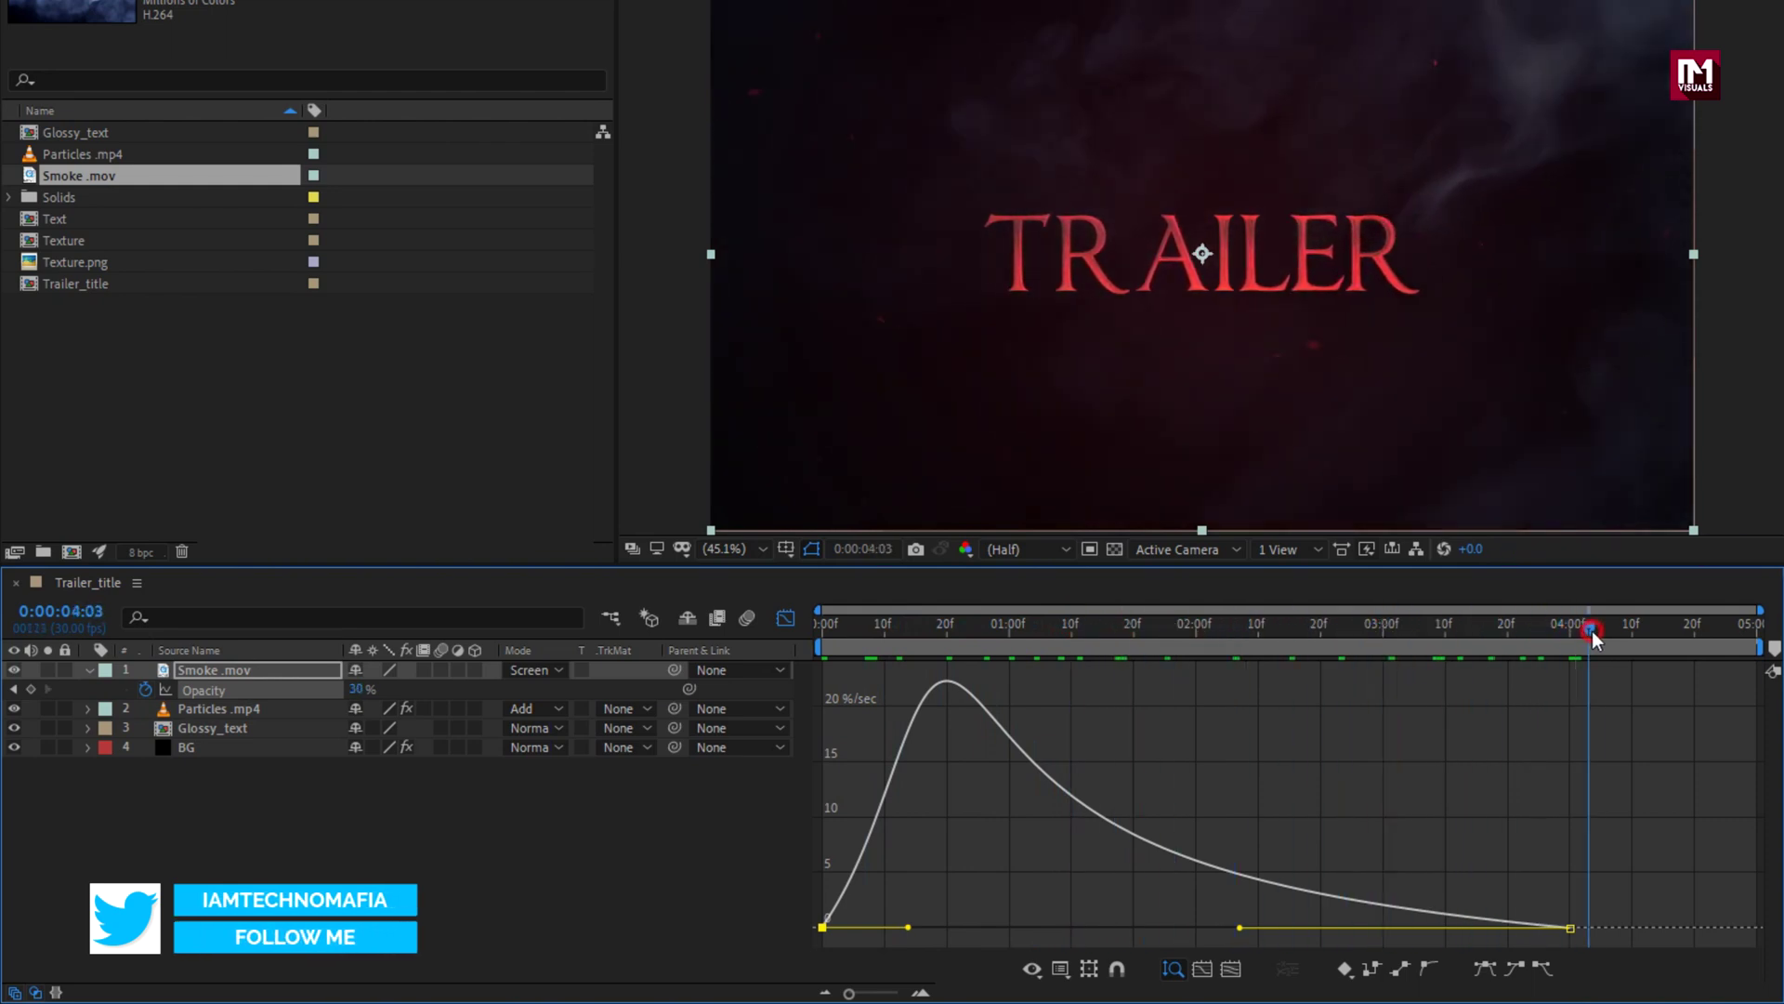
{"action": "left_click", "coordinate": [786, 617]}
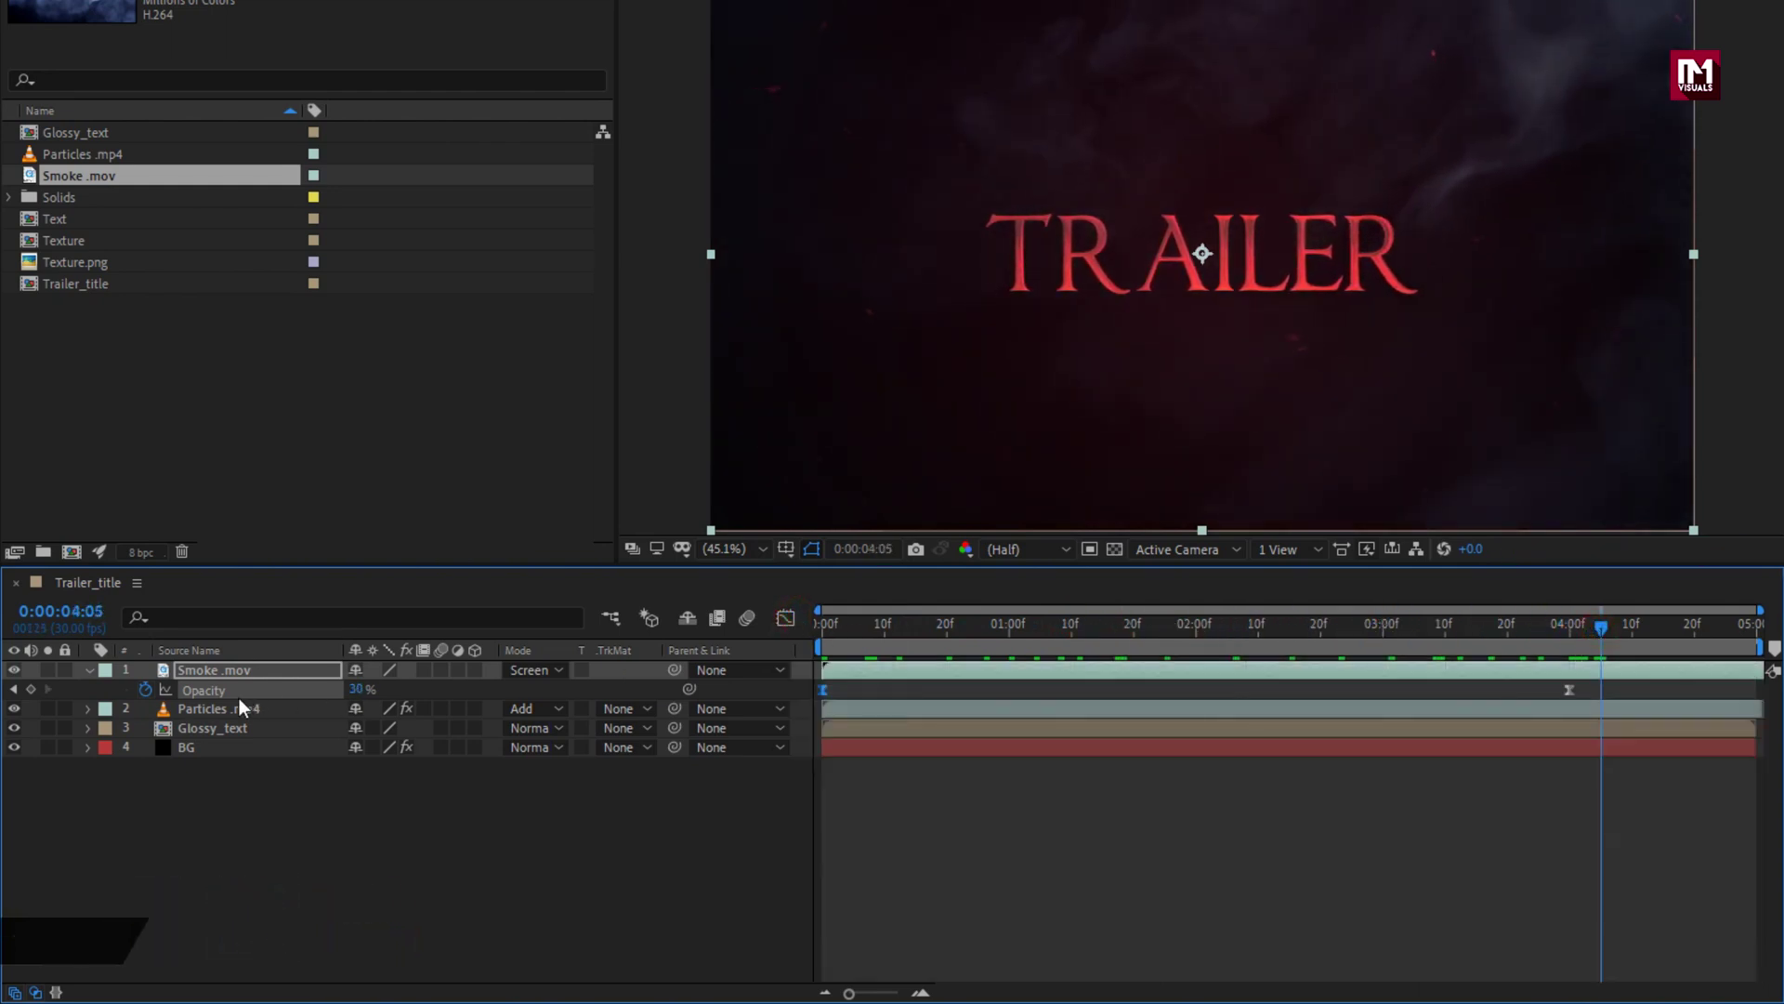
{"action": "left_click", "coordinate": [225, 670]}
Scale the smoke layer up to 171%
{"action": "key", "text": "s"}
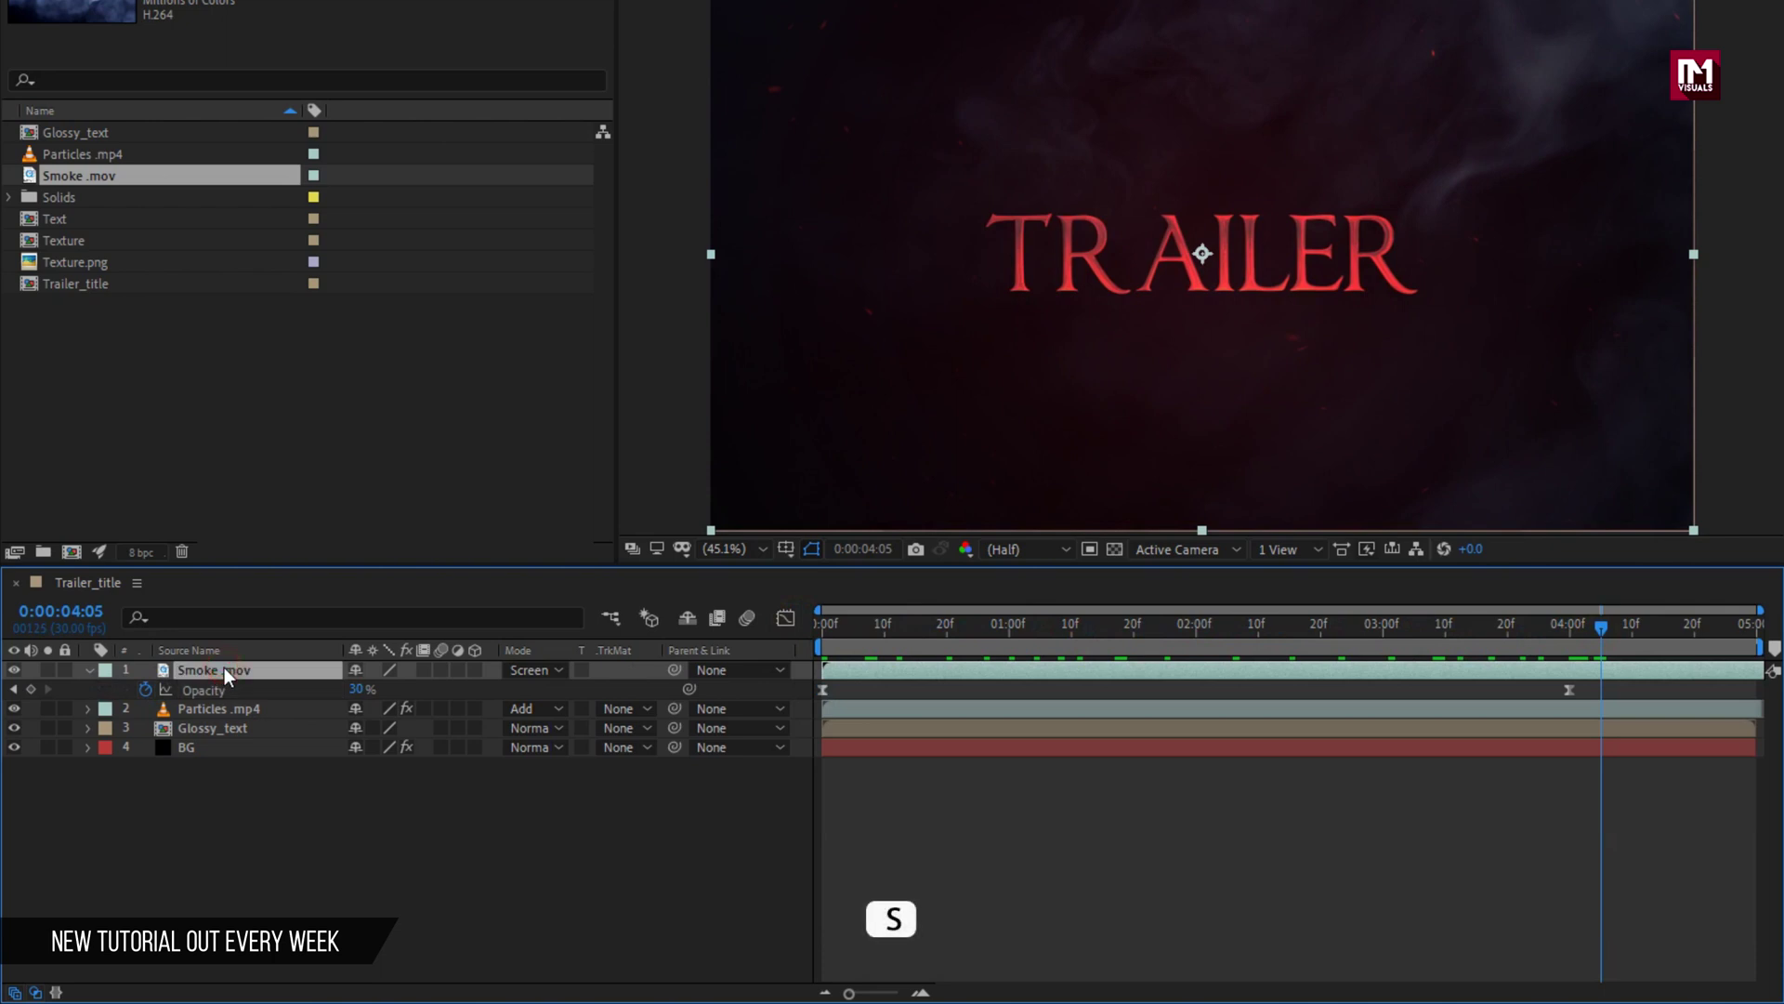
{"action": "key", "text": "s"}
{"action": "left_click_drag", "start_coordinate": [415, 689], "coordinate": [479, 690]}
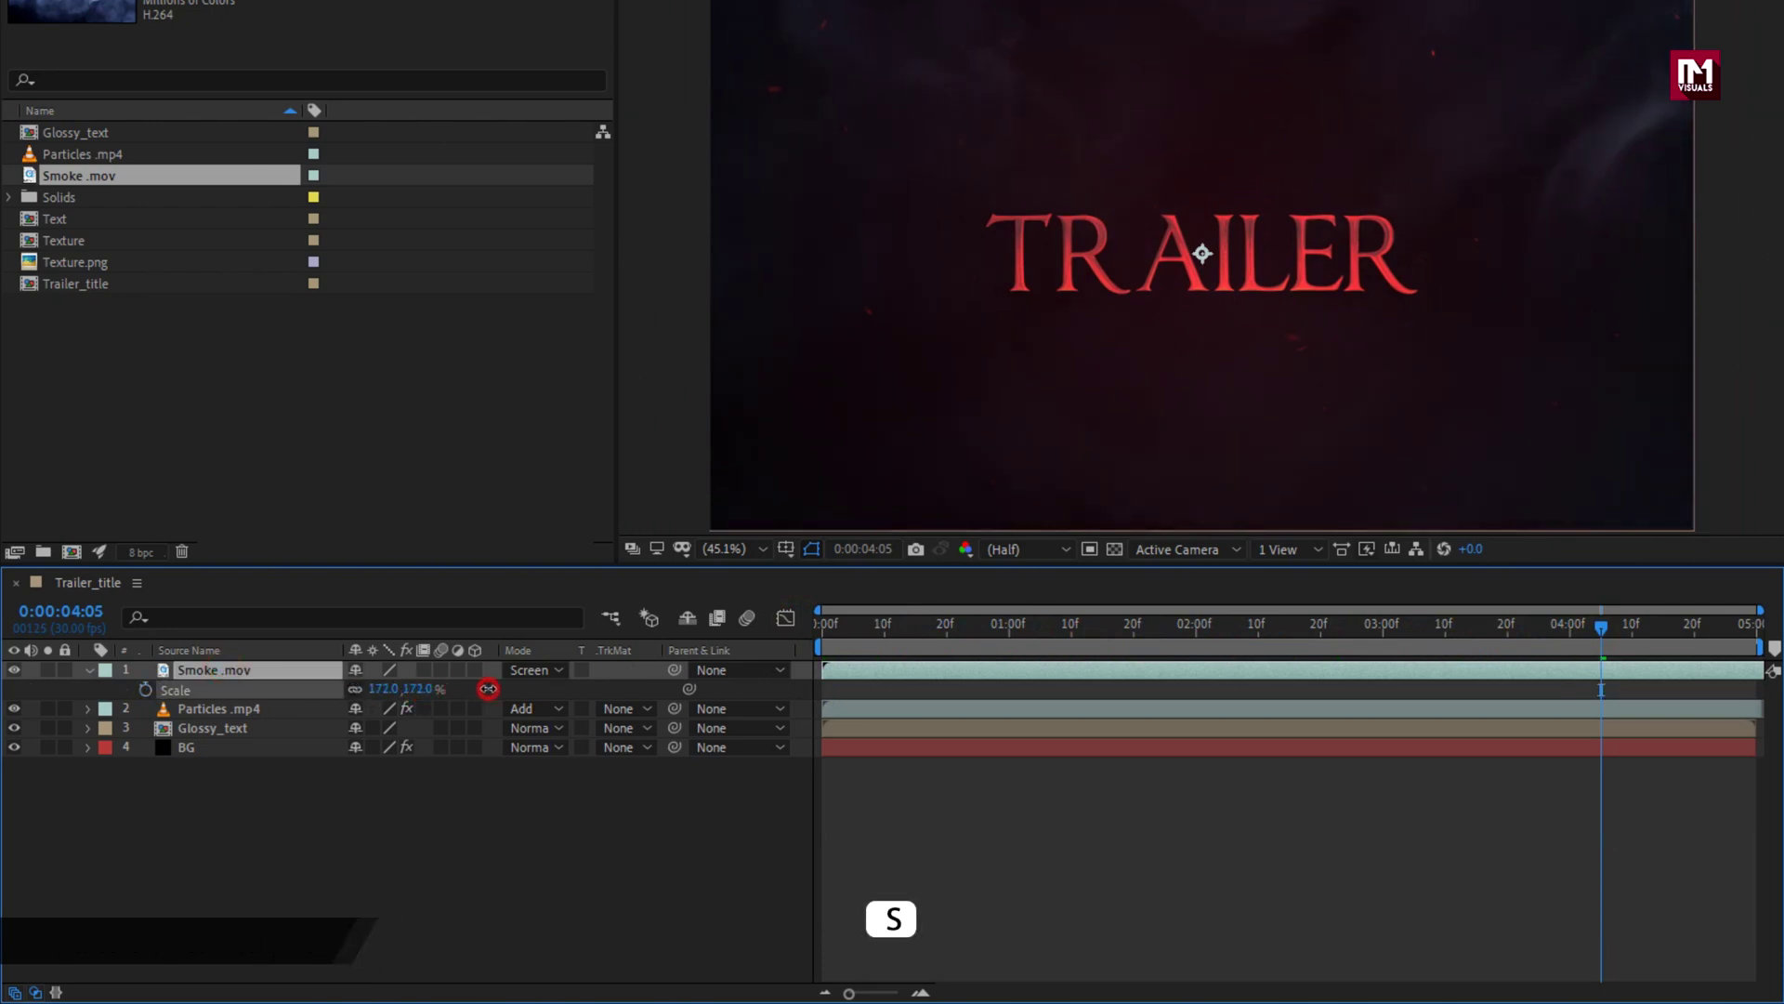
{"action": "left_click", "coordinate": [89, 670]}
Duplicate the smoke layer and set the copy's opacity keyframes to 100% at the start and 0% at 3:13
{"action": "left_click", "coordinate": [864, 673]}
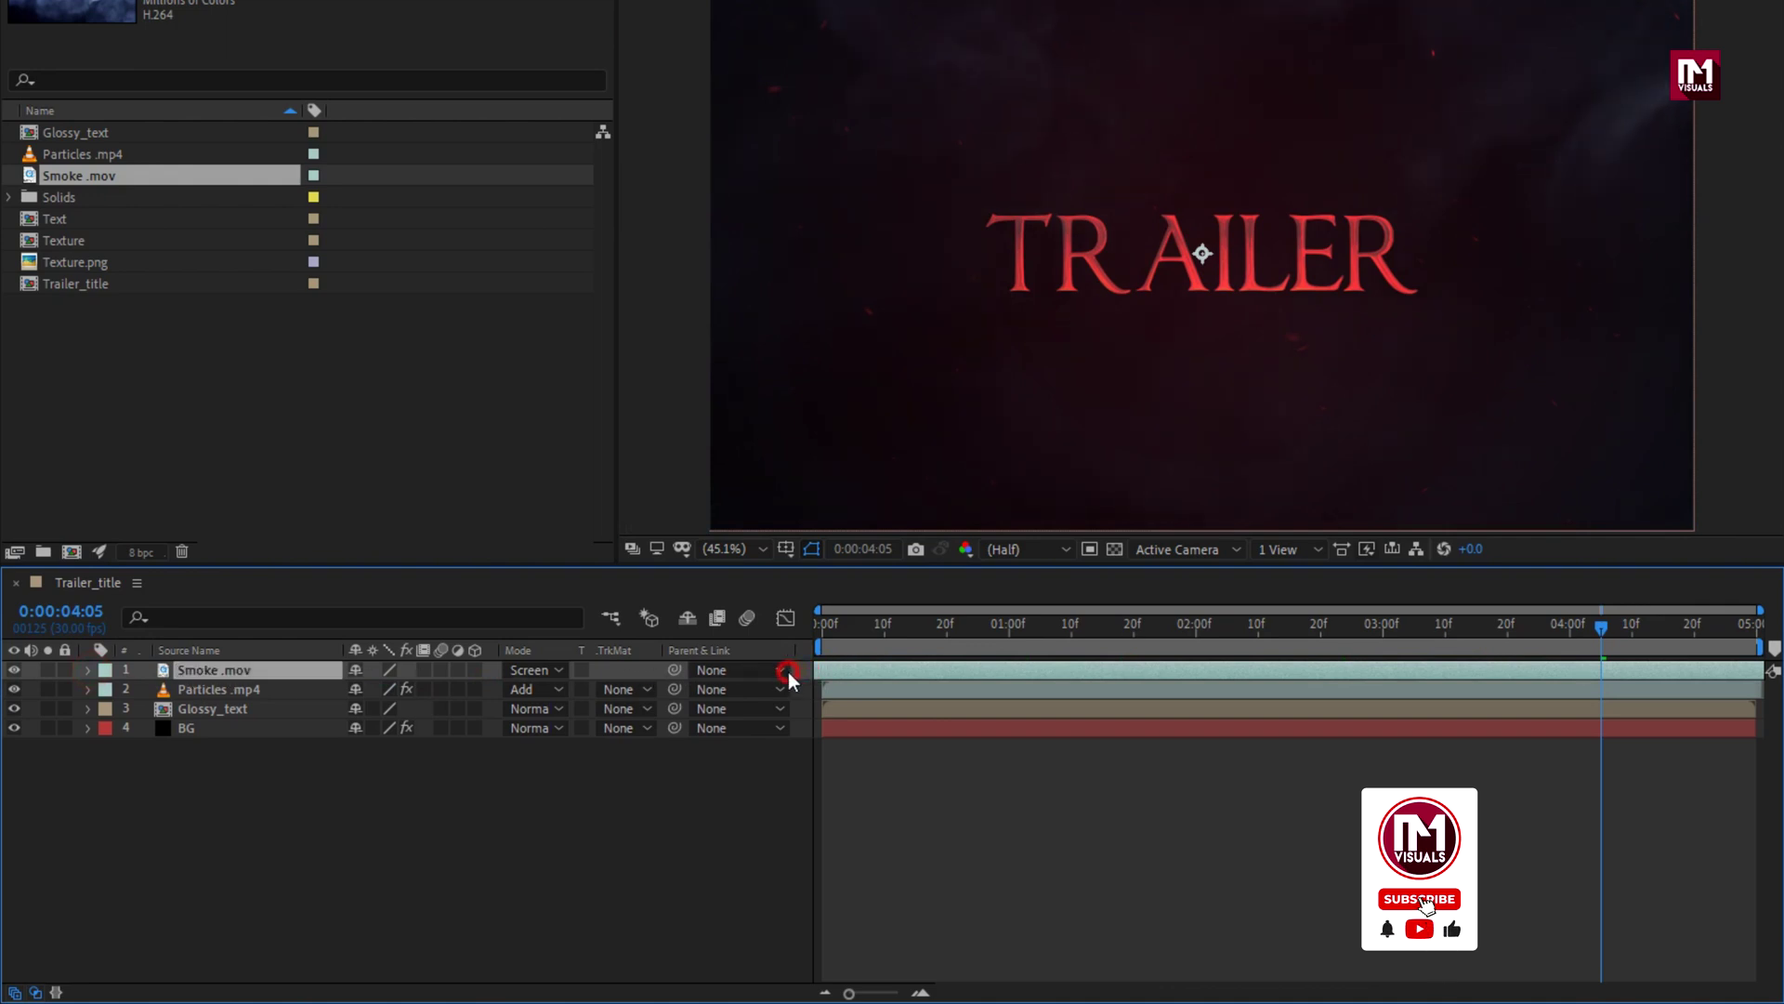
{"action": "key", "text": "ctrl+d"}
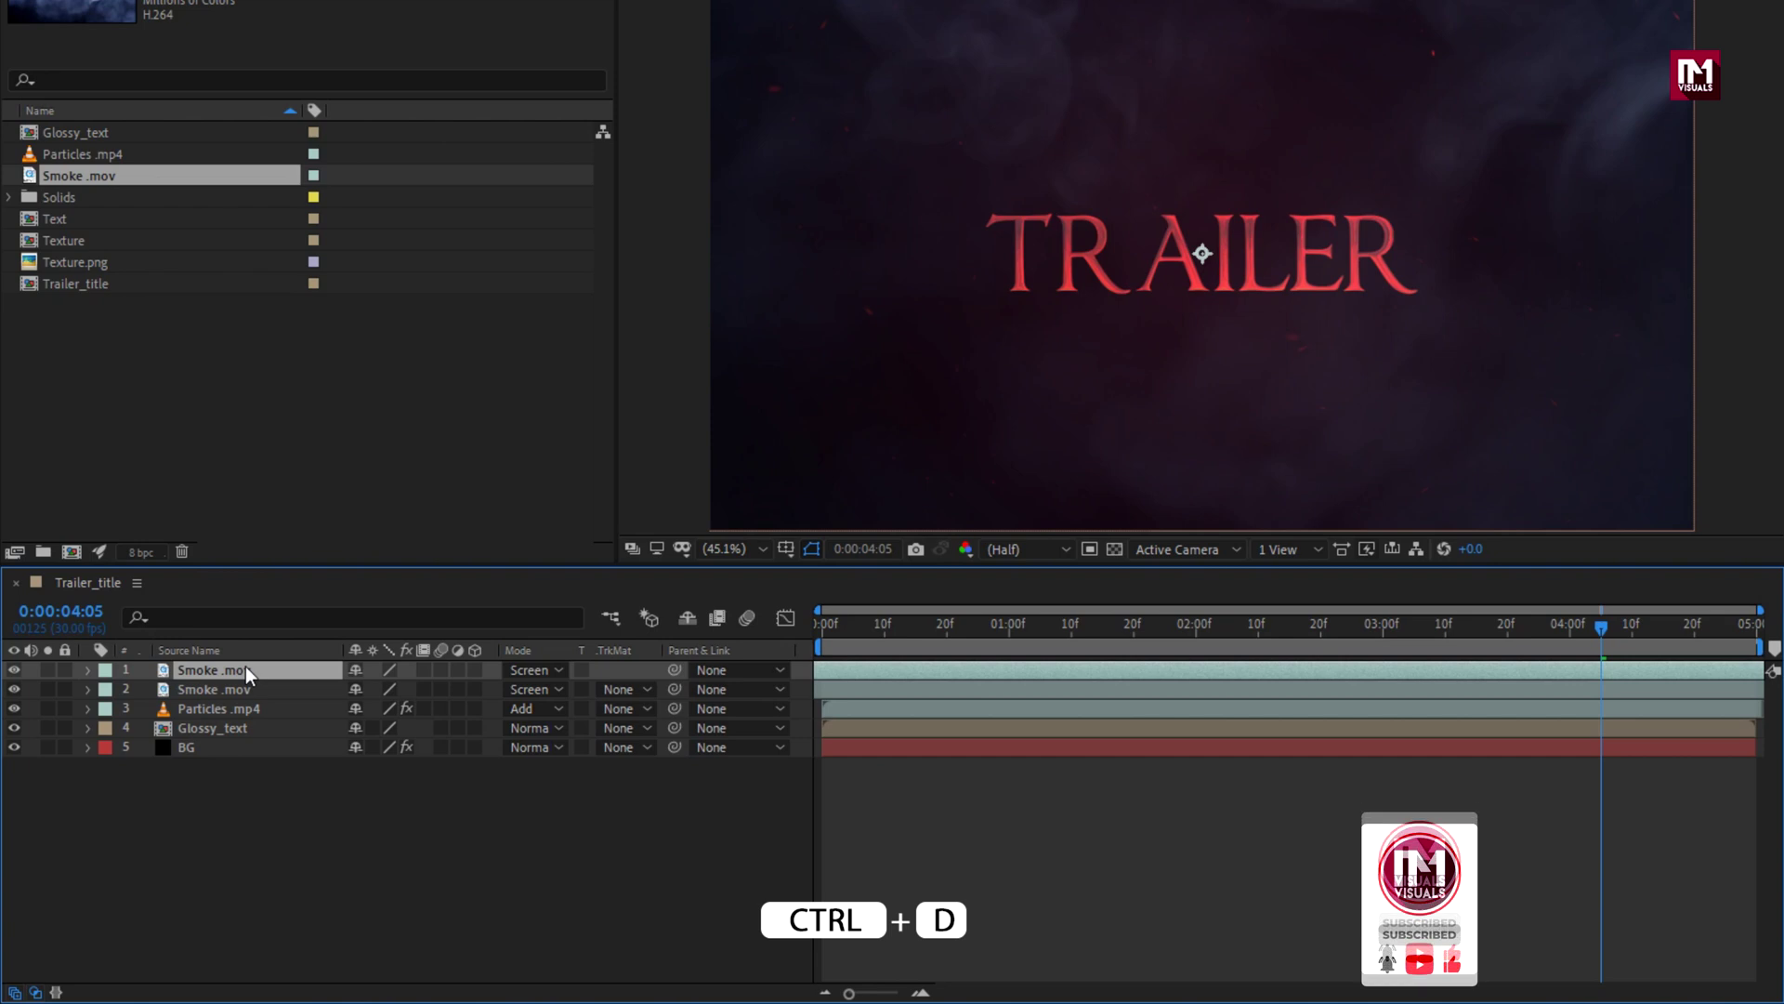
{"action": "key", "text": "t"}
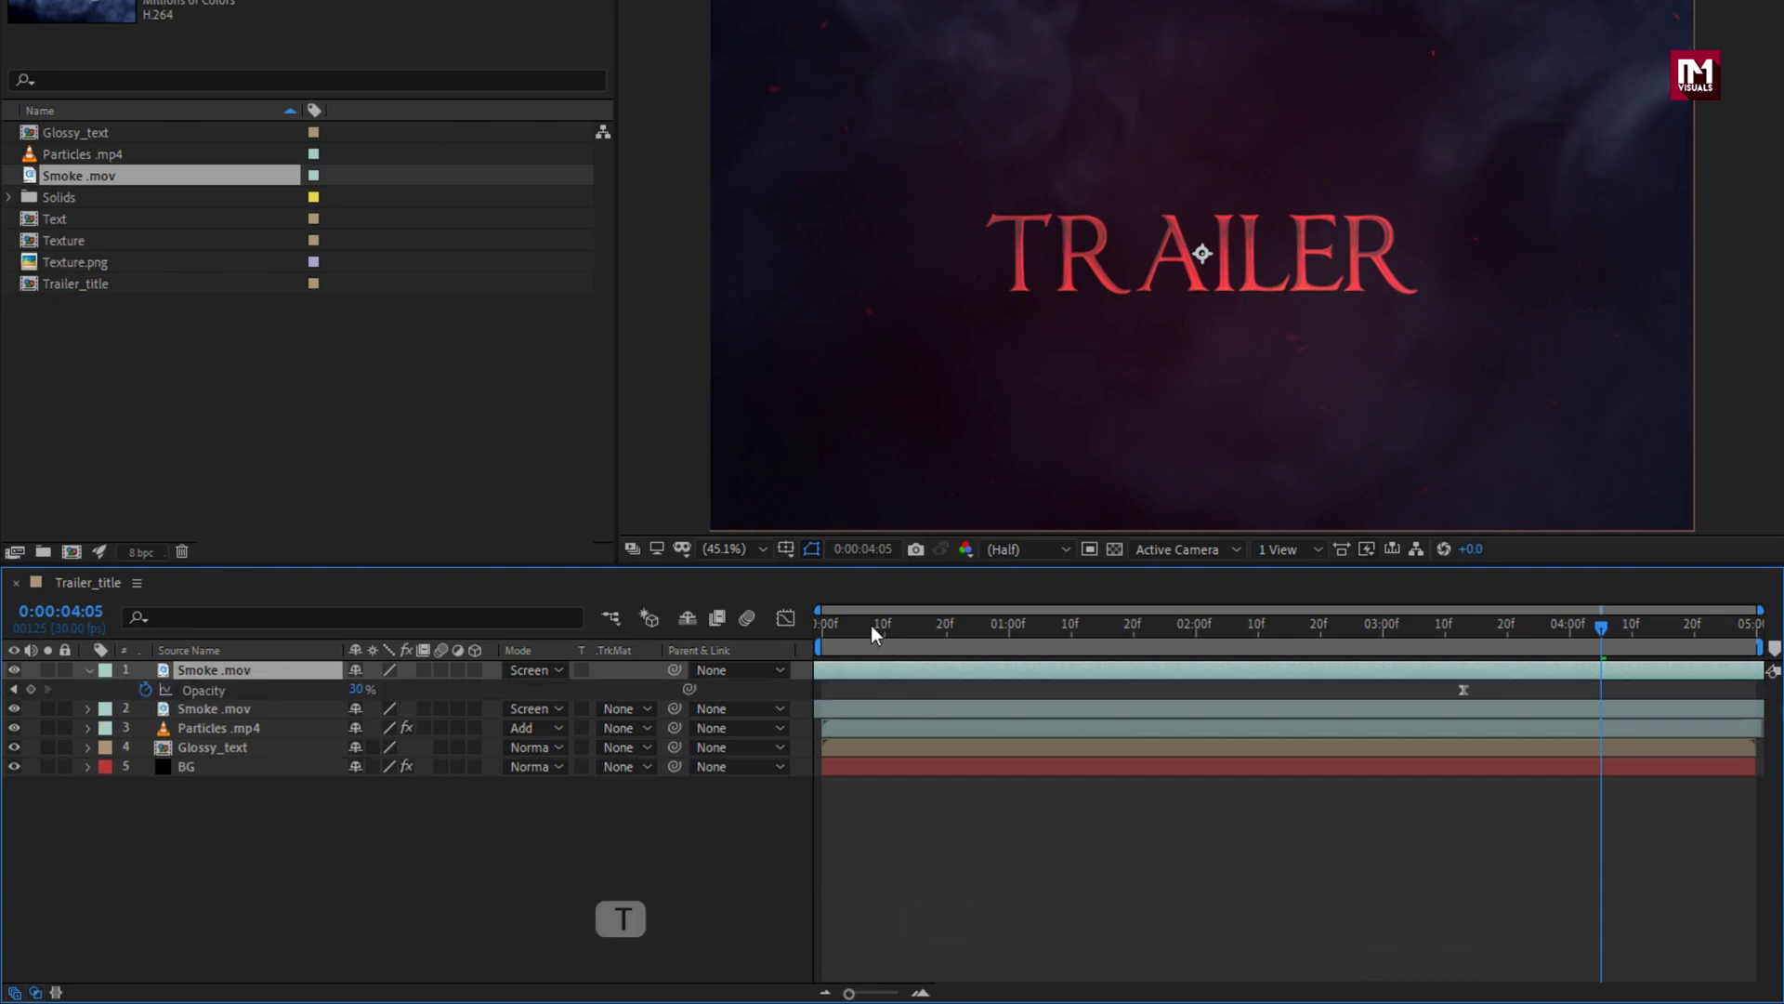
{"action": "left_click_drag", "start_coordinate": [872, 625], "coordinate": [795, 621]}
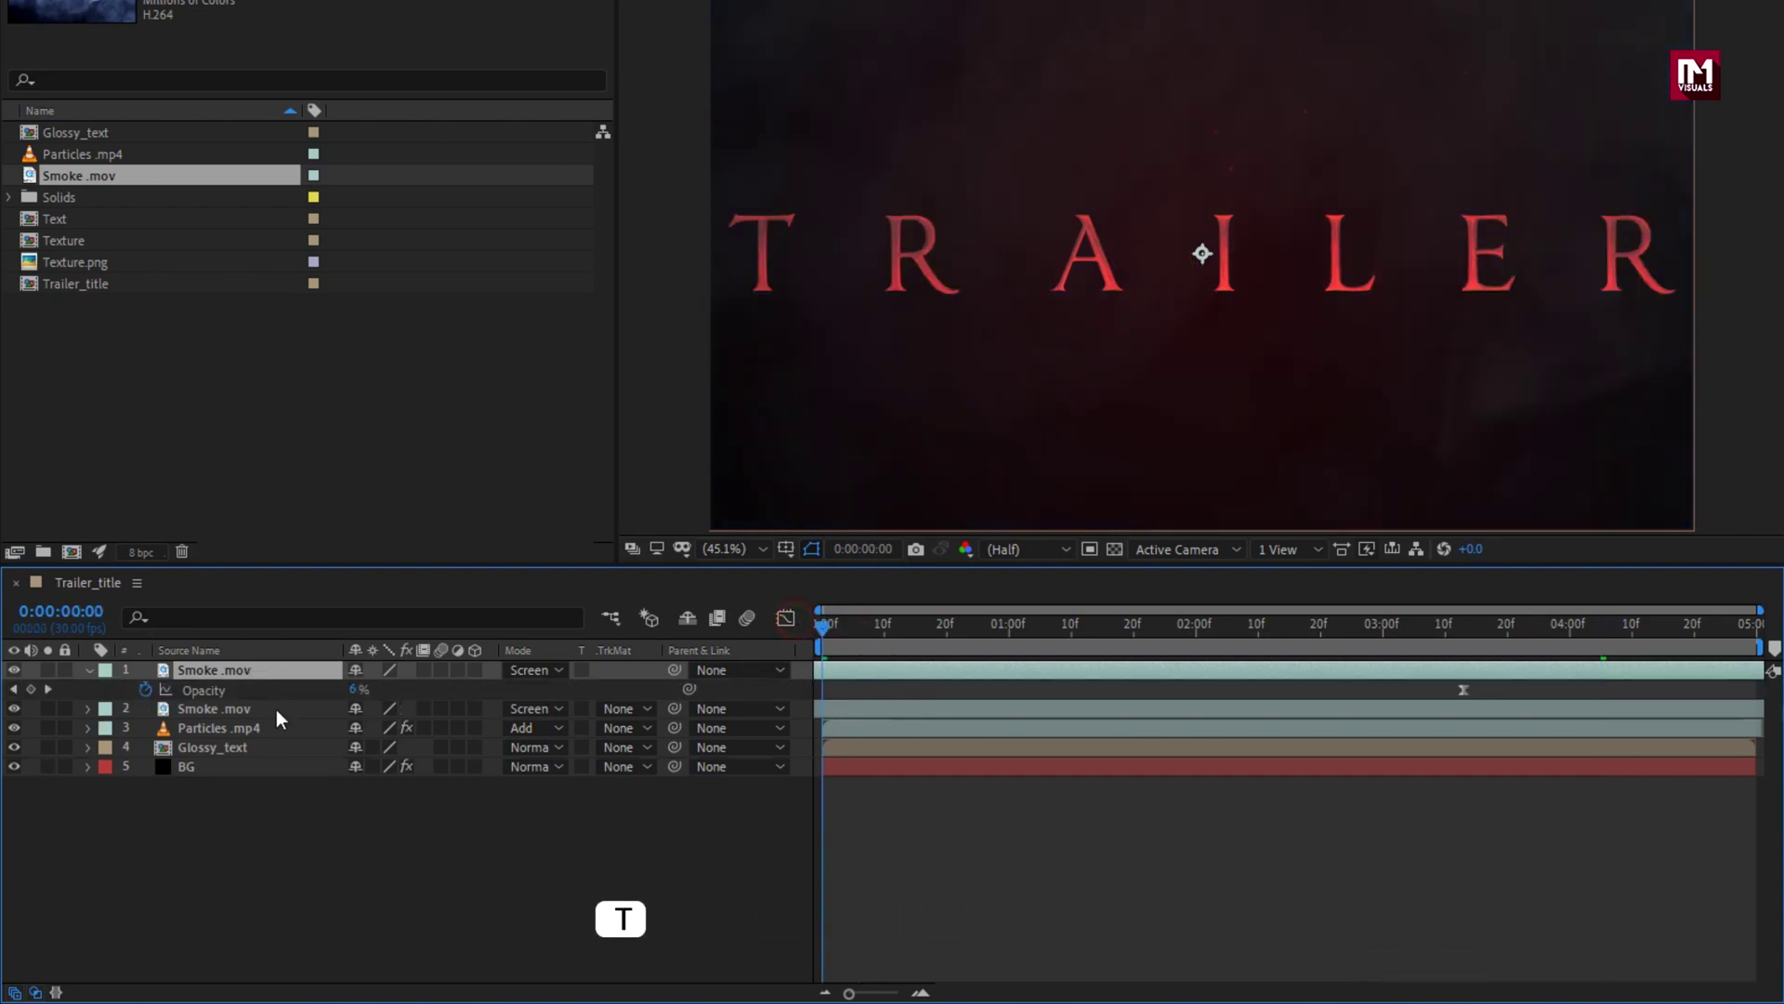
{"action": "left_click", "coordinate": [14, 688]}
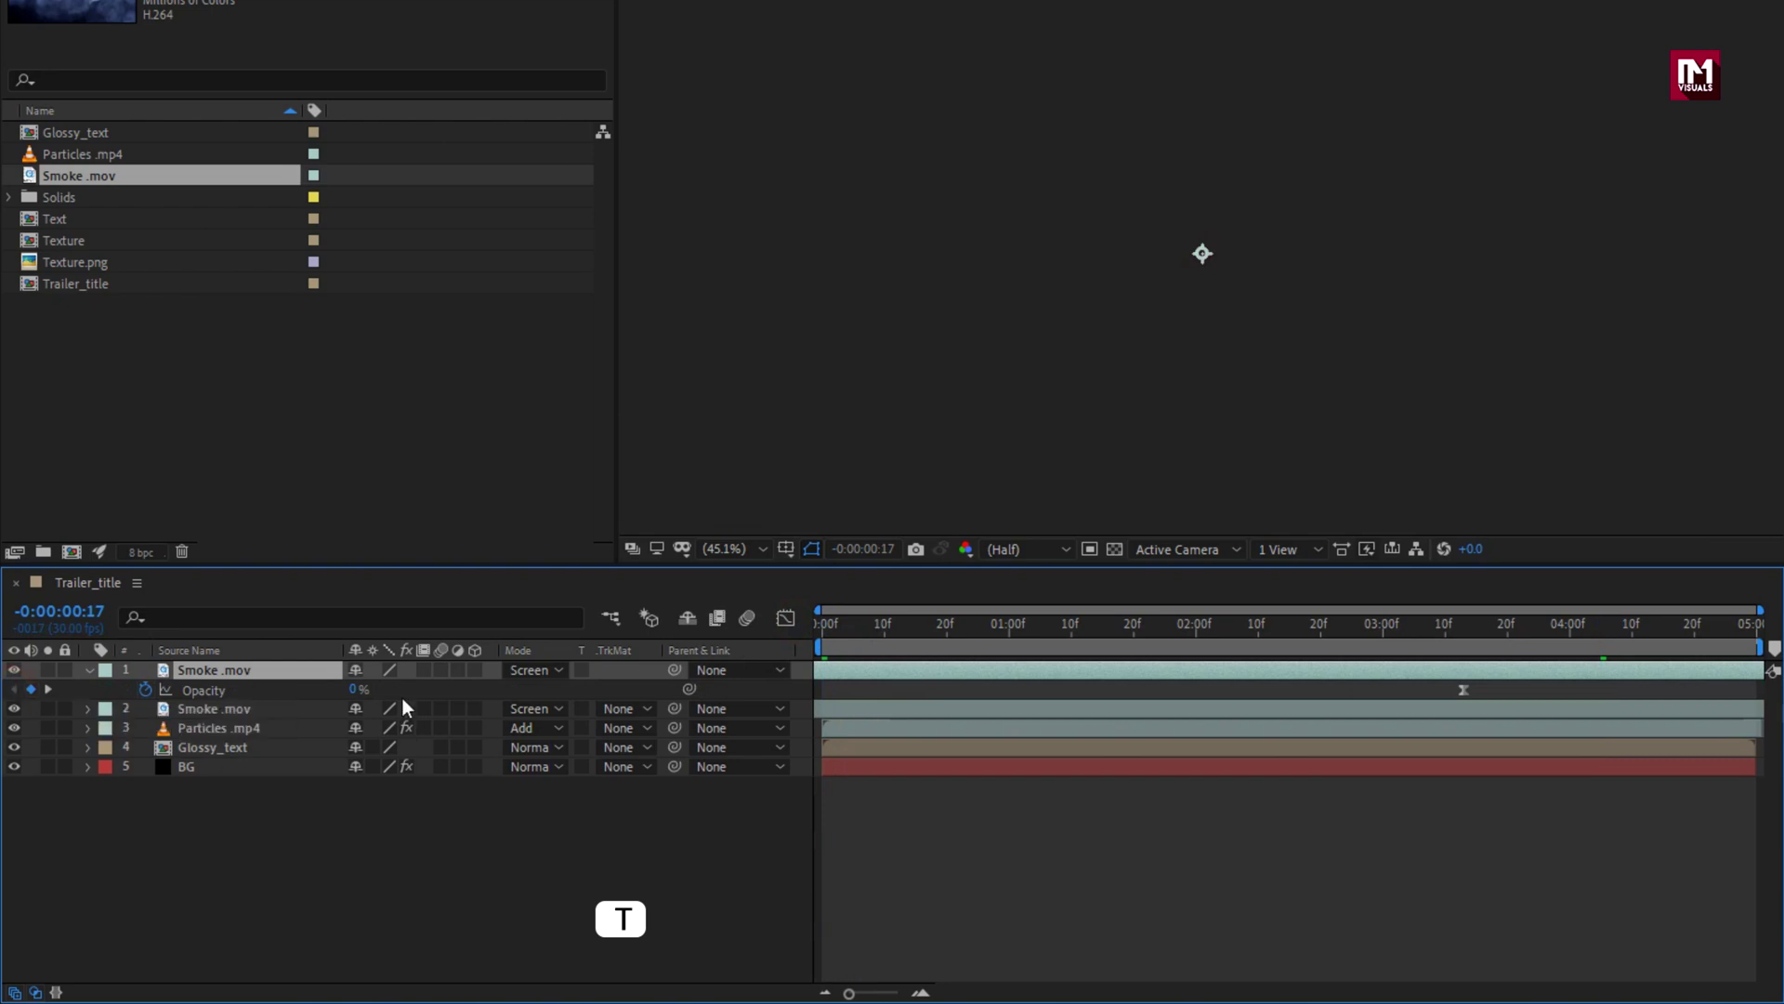
{"action": "left_click", "coordinate": [355, 691]}
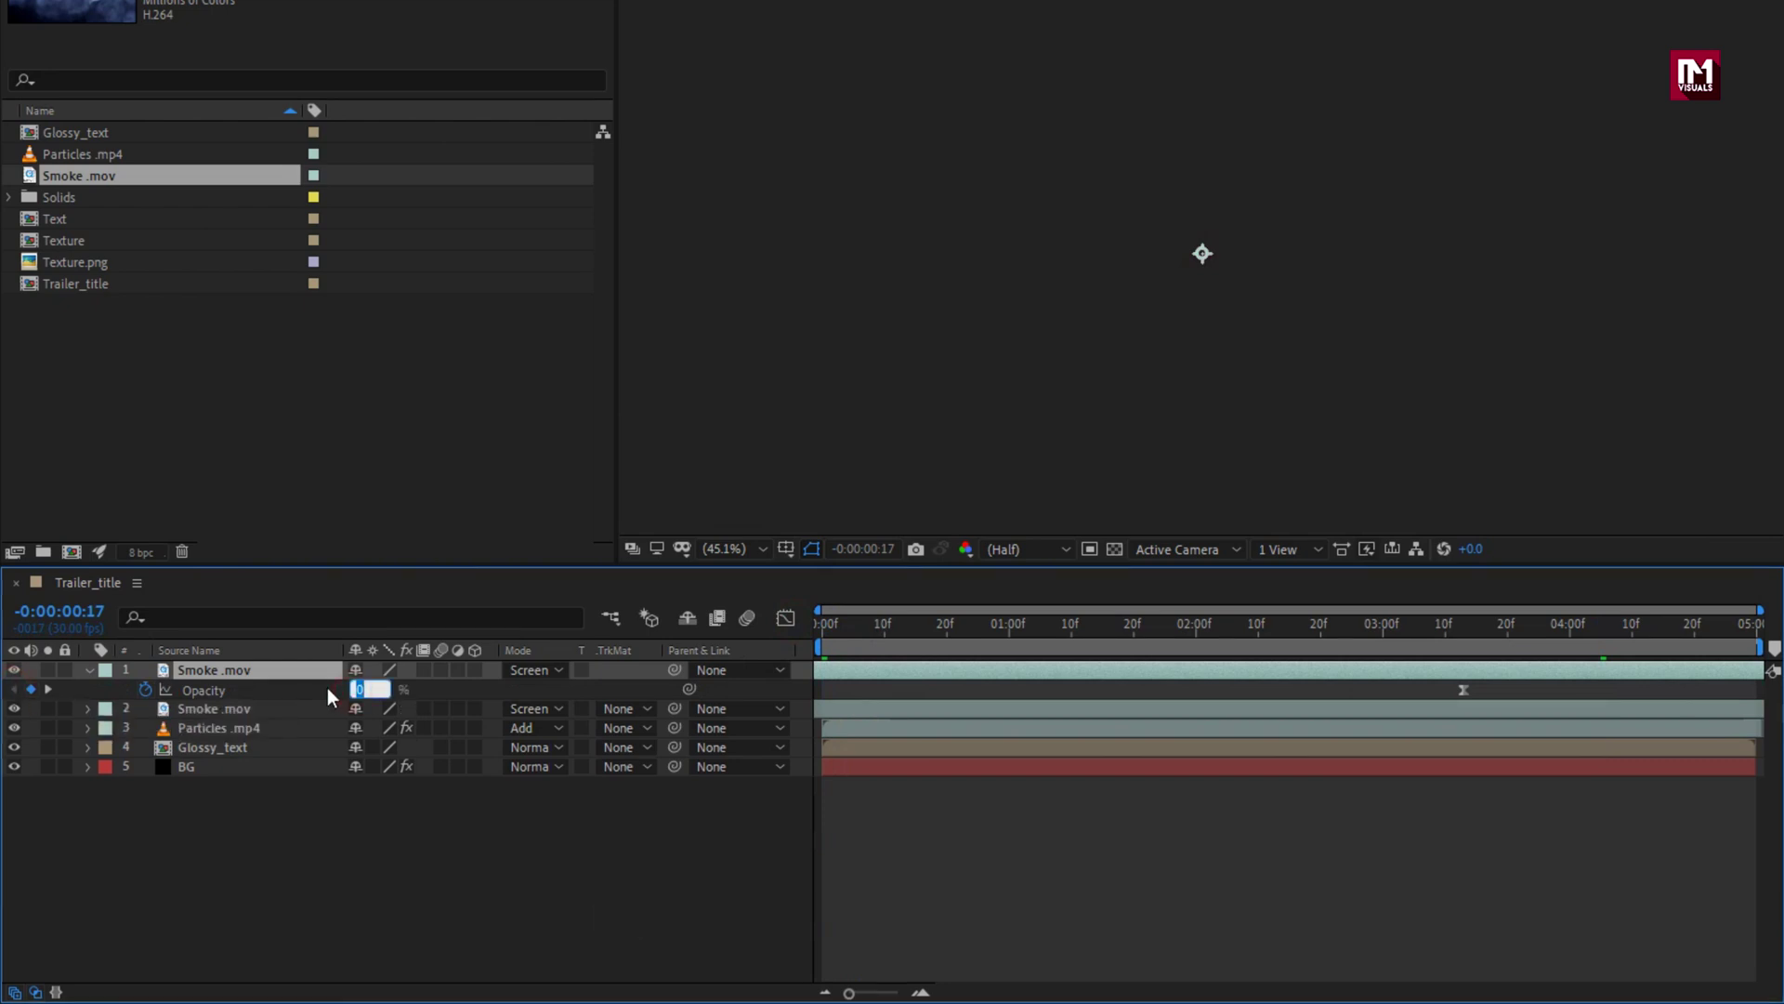
{"action": "type", "text": "100"}
{"action": "key", "text": "Return"}
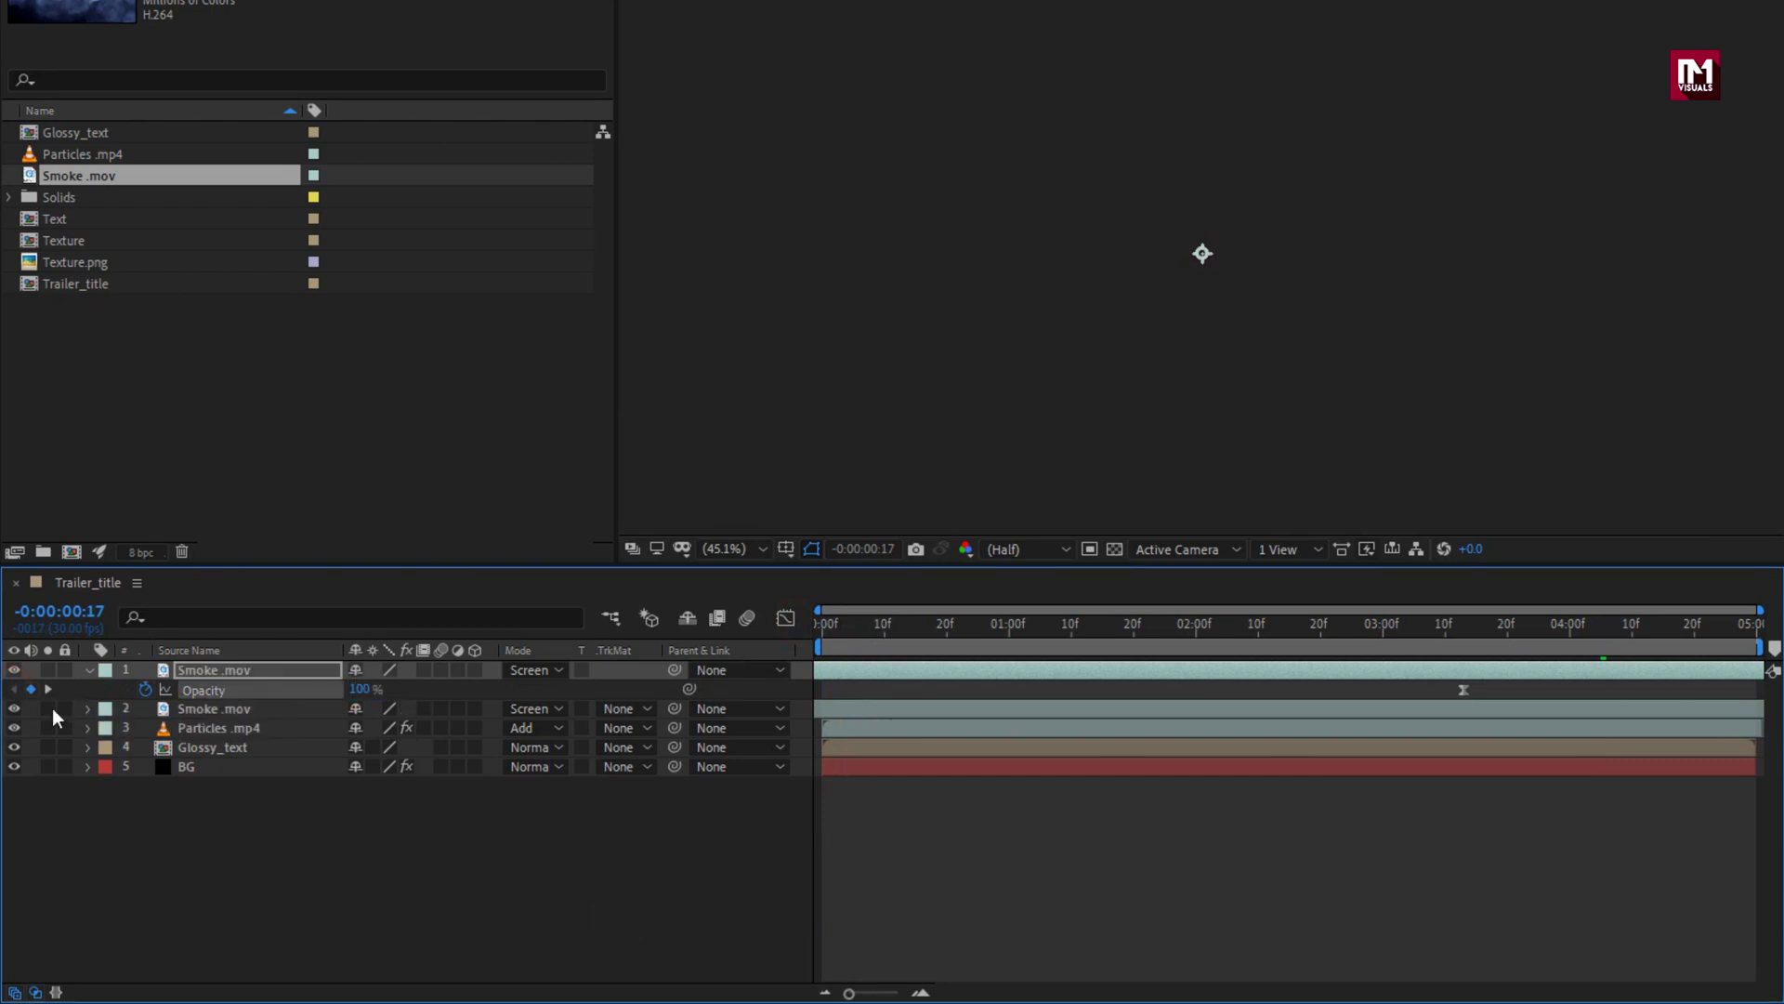
{"action": "left_click", "coordinate": [47, 689]}
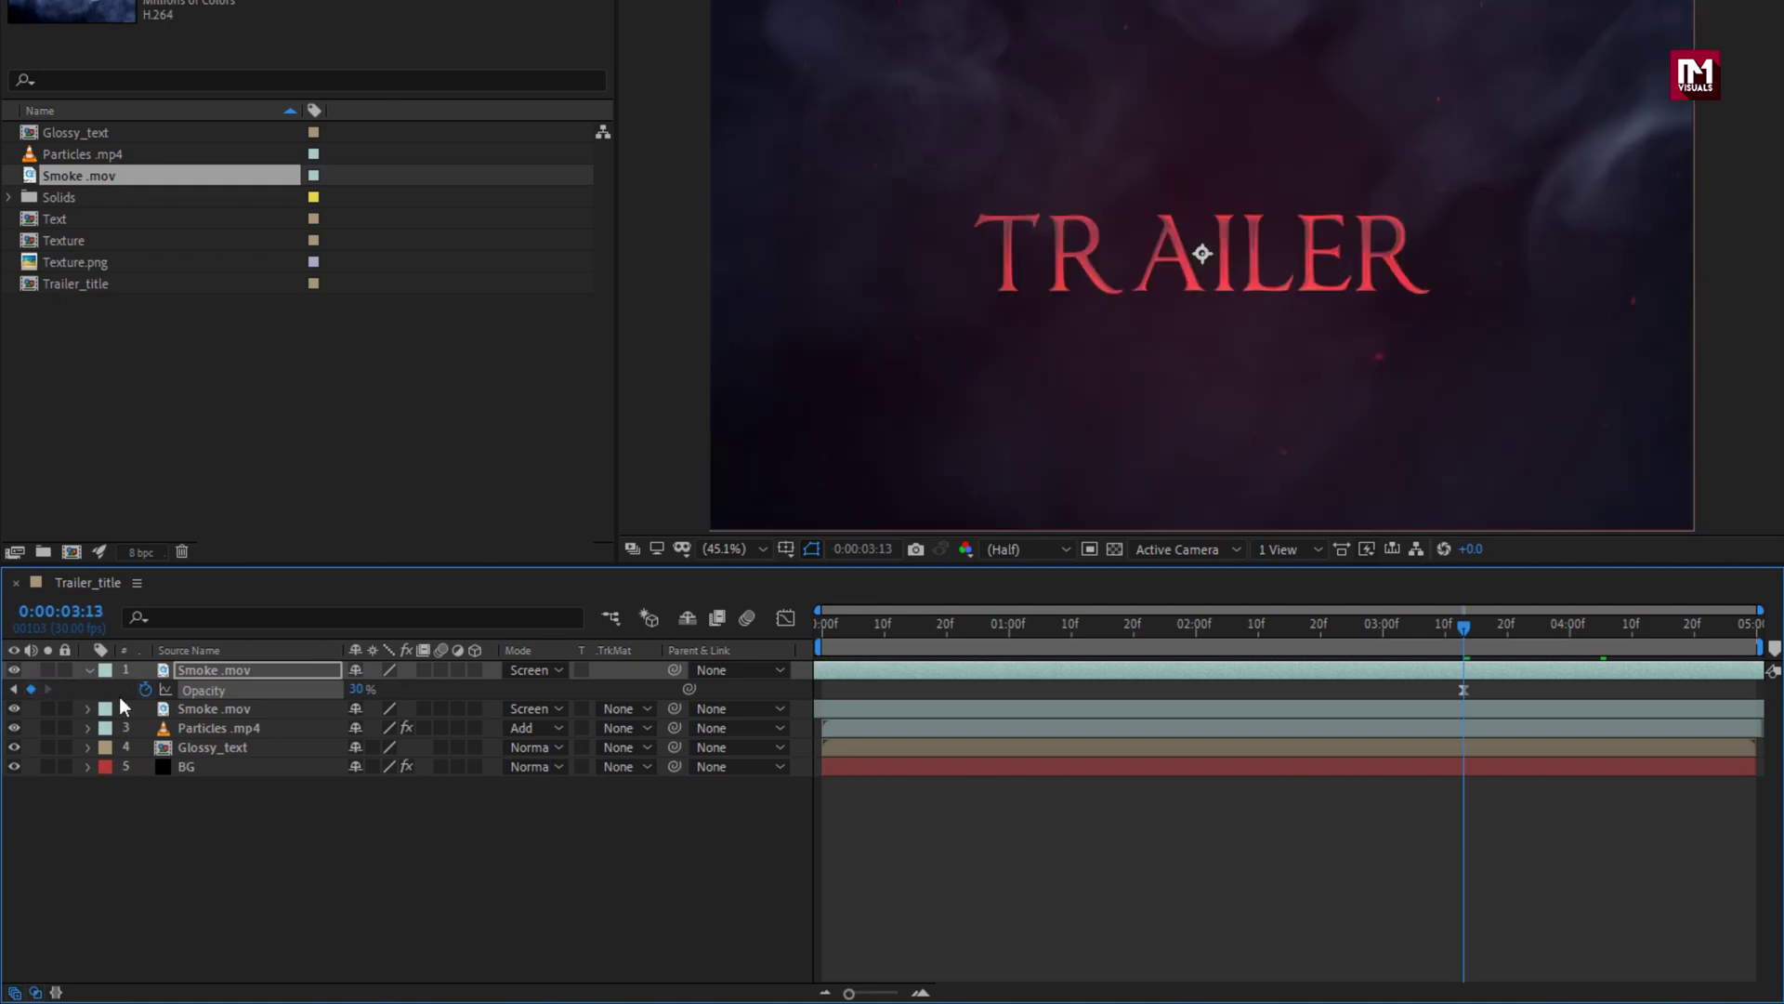
{"action": "left_click_drag", "start_coordinate": [357, 689], "coordinate": [313, 687]}
Preview the copied smoke's fade and scale the copy up to 559%
{"action": "left_click_drag", "start_coordinate": [823, 648], "coordinate": [1048, 625]}
{"action": "left_click", "coordinate": [242, 671]}
{"action": "key", "text": "s"}
{"action": "left_click_drag", "start_coordinate": [400, 689], "coordinate": [1269, 628]}
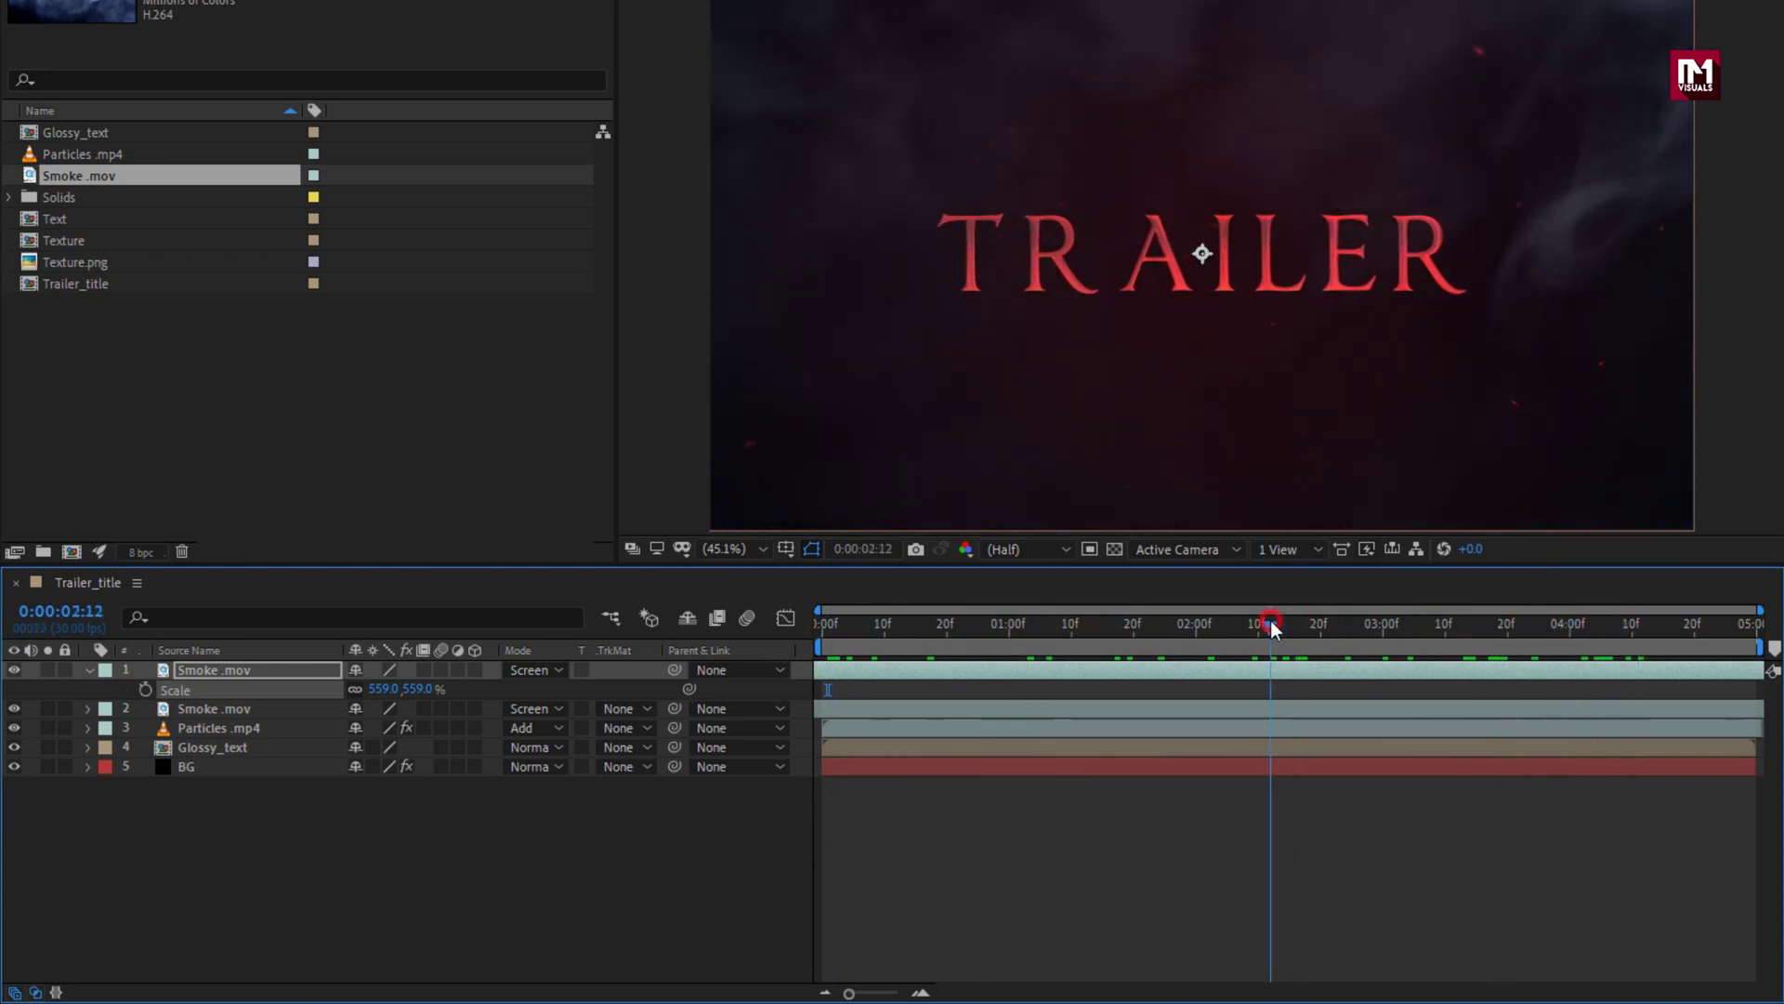
Add a new adjustment layer on top and apply Camera Lens Blur to it
{"action": "left_click", "coordinate": [87, 669]}
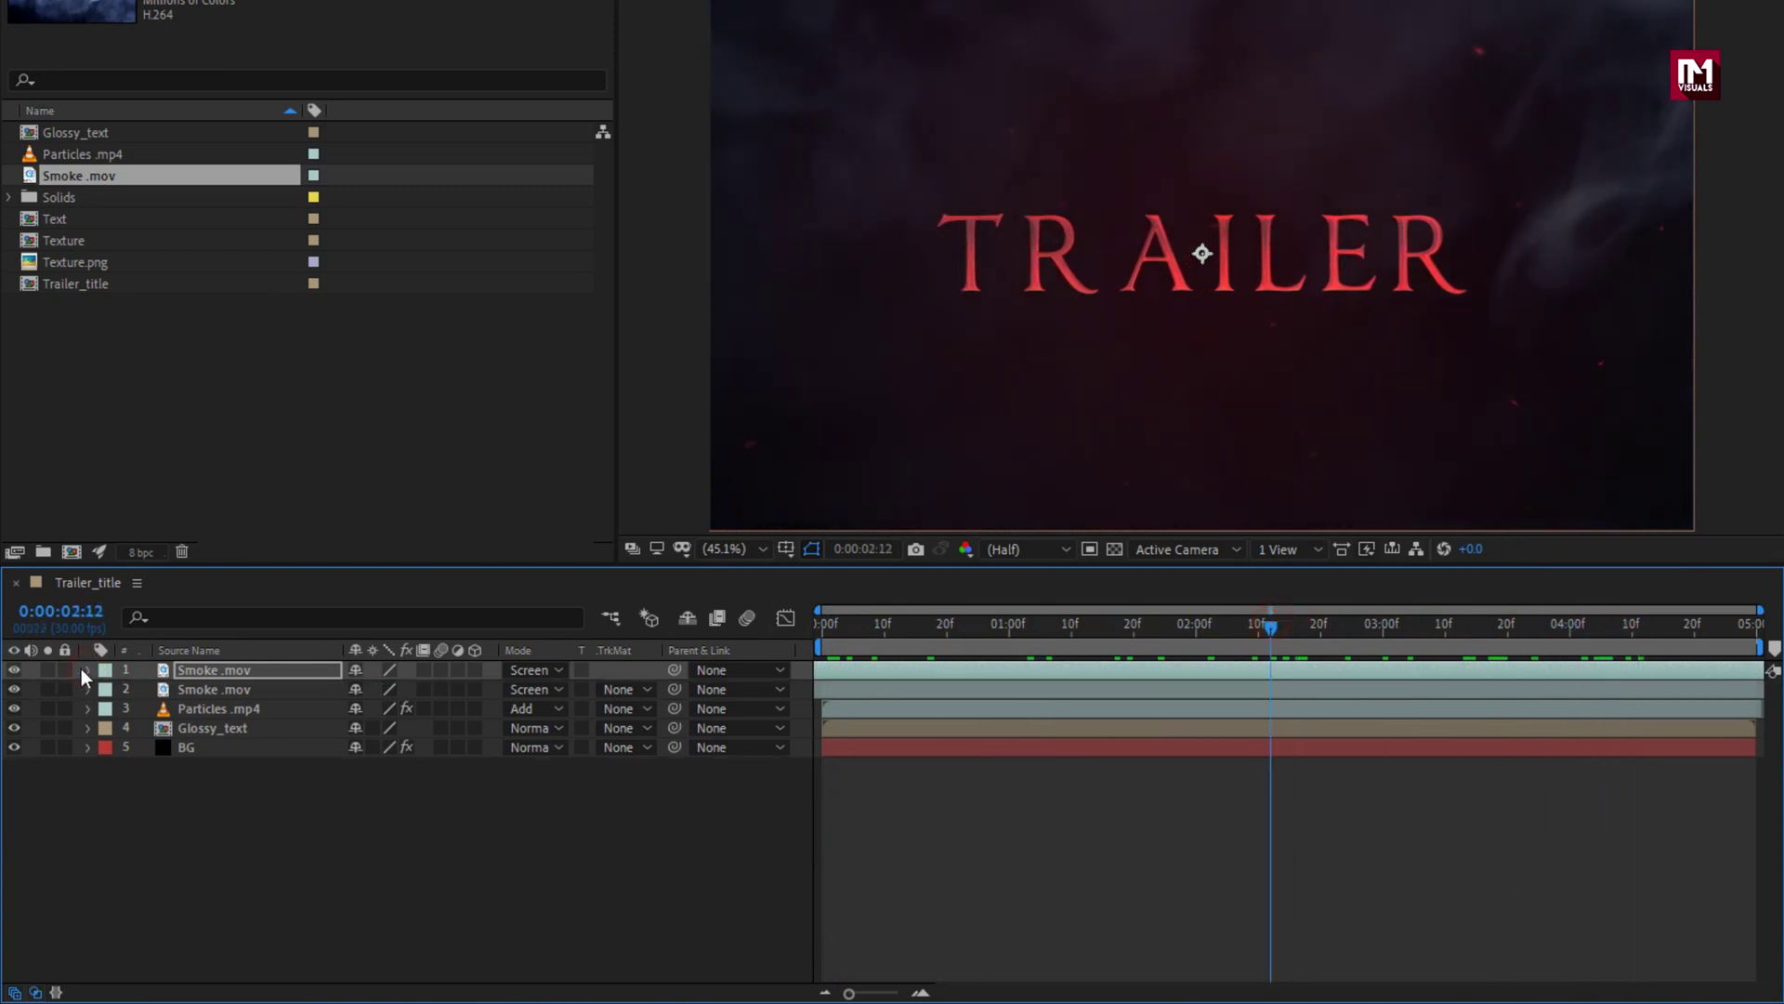
{"action": "left_click", "coordinate": [304, 803]}
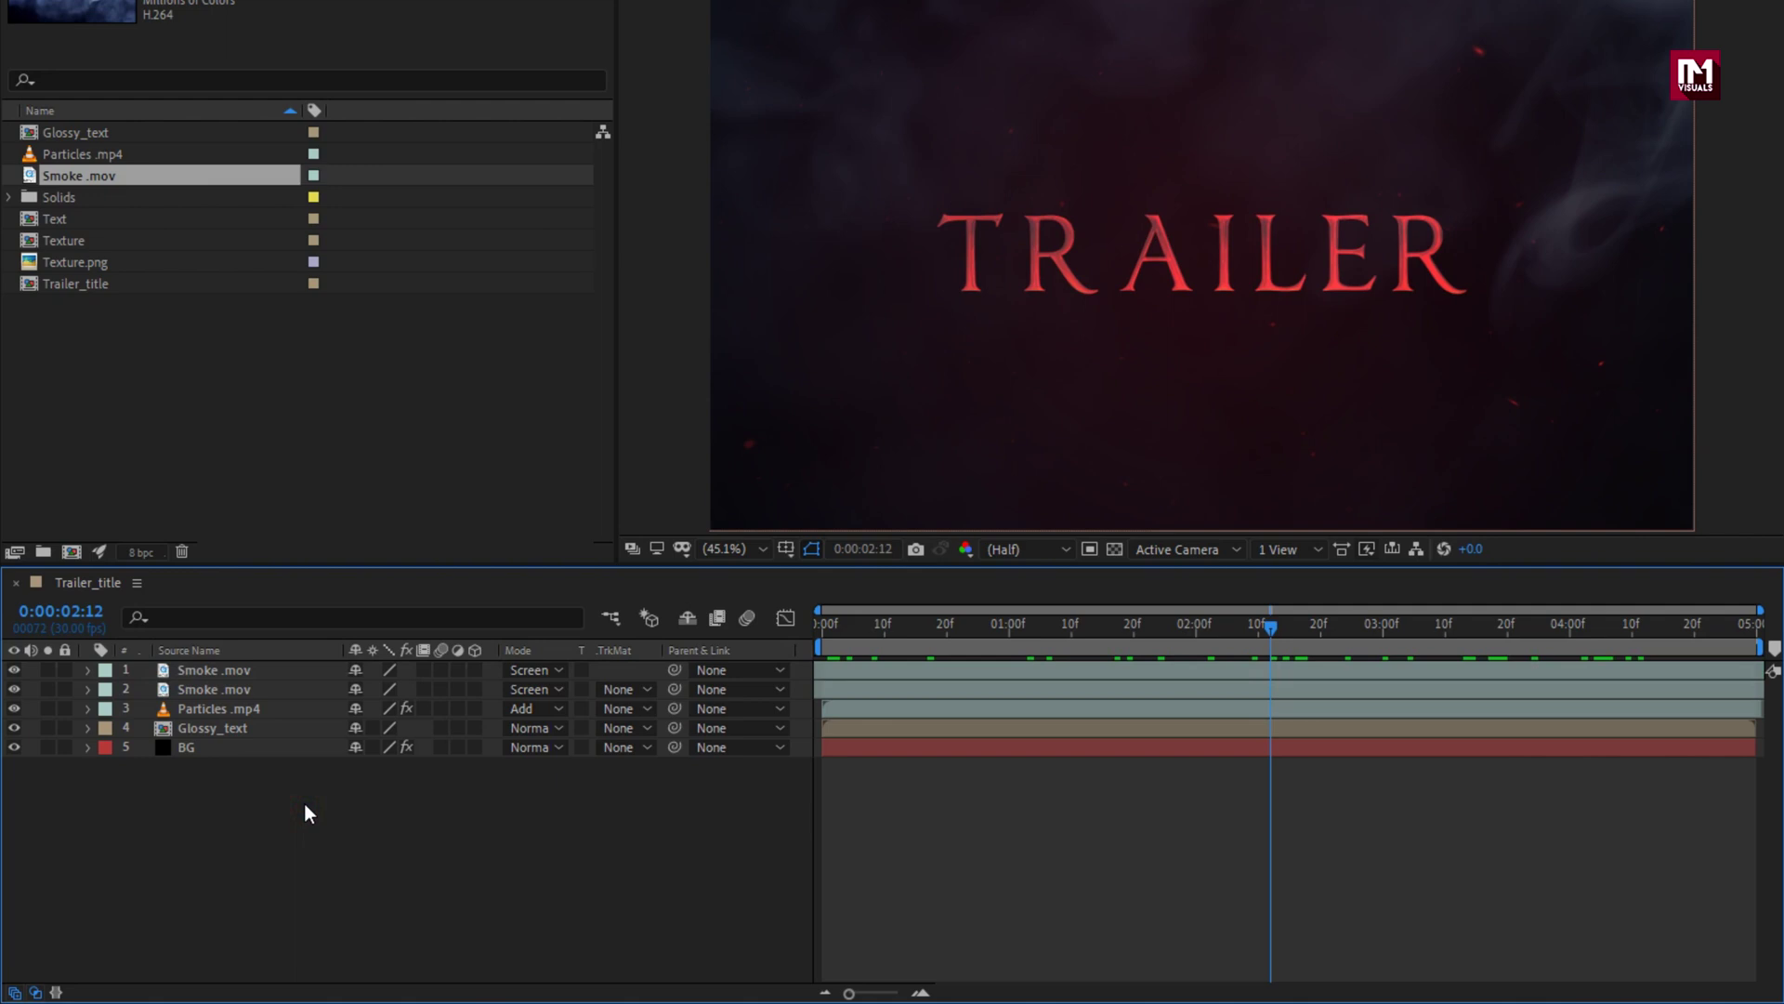
{"action": "right_click", "coordinate": [303, 803]}
{"action": "mouse_move", "coordinate": [369, 552]}
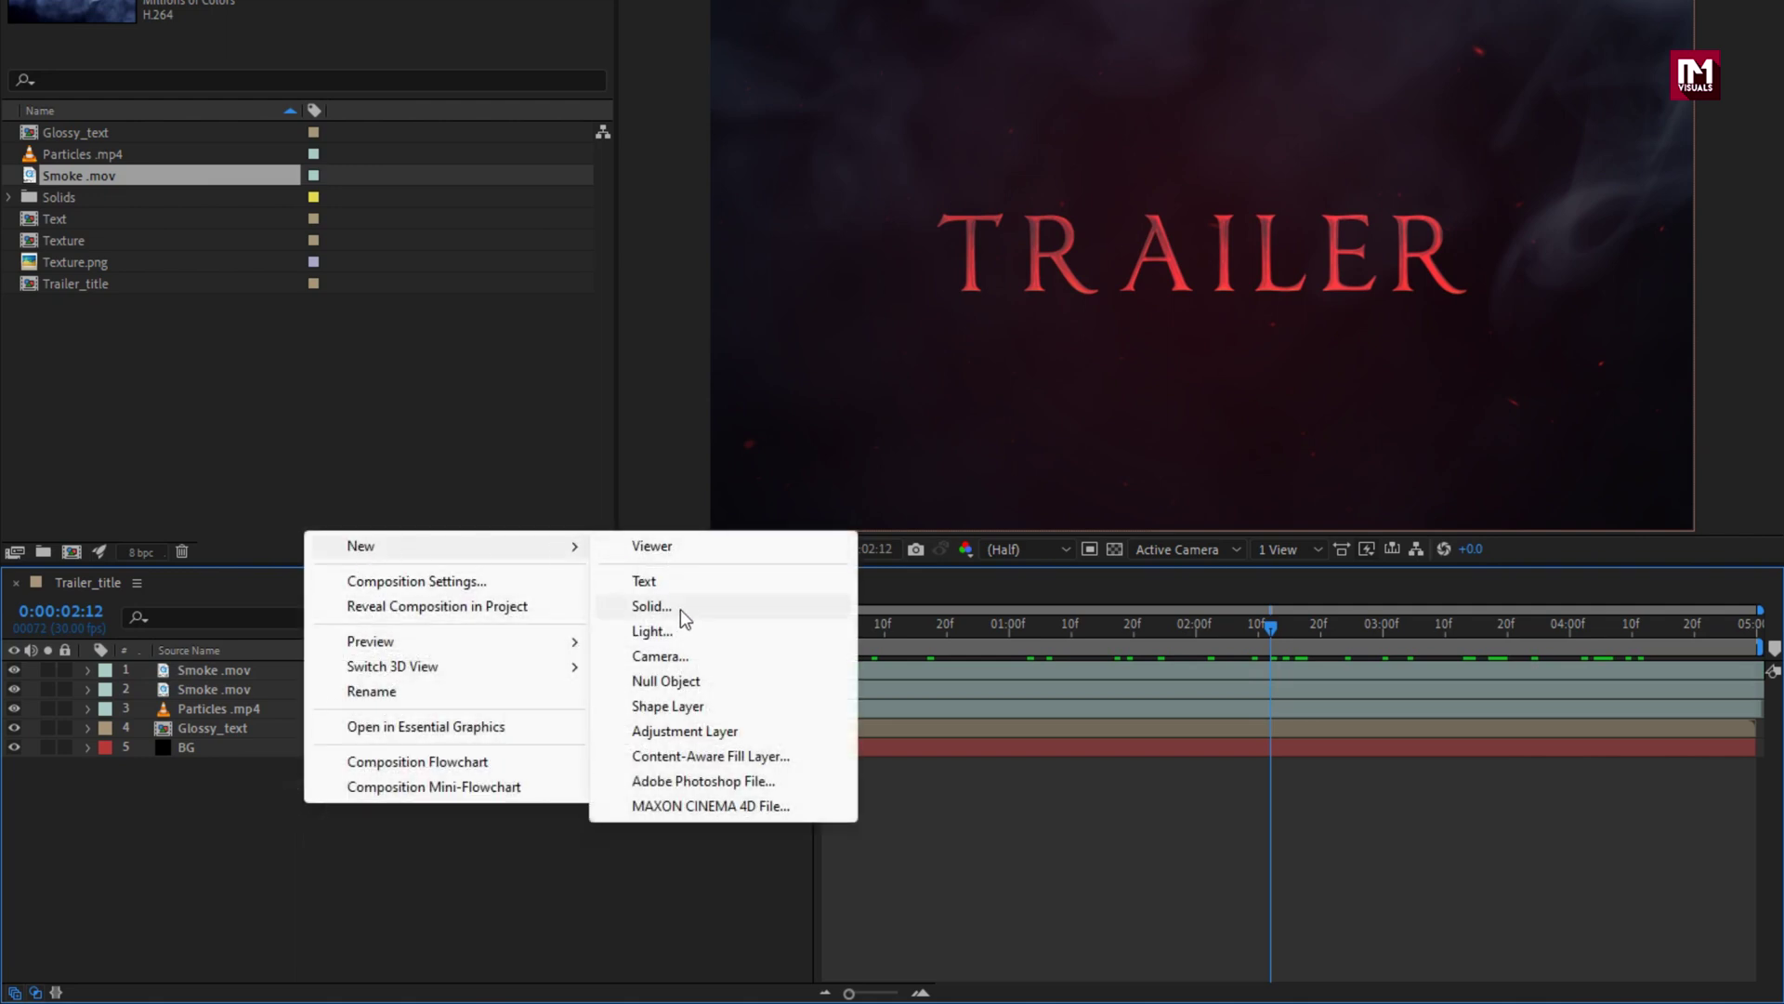
{"action": "left_click", "coordinate": [695, 733]}
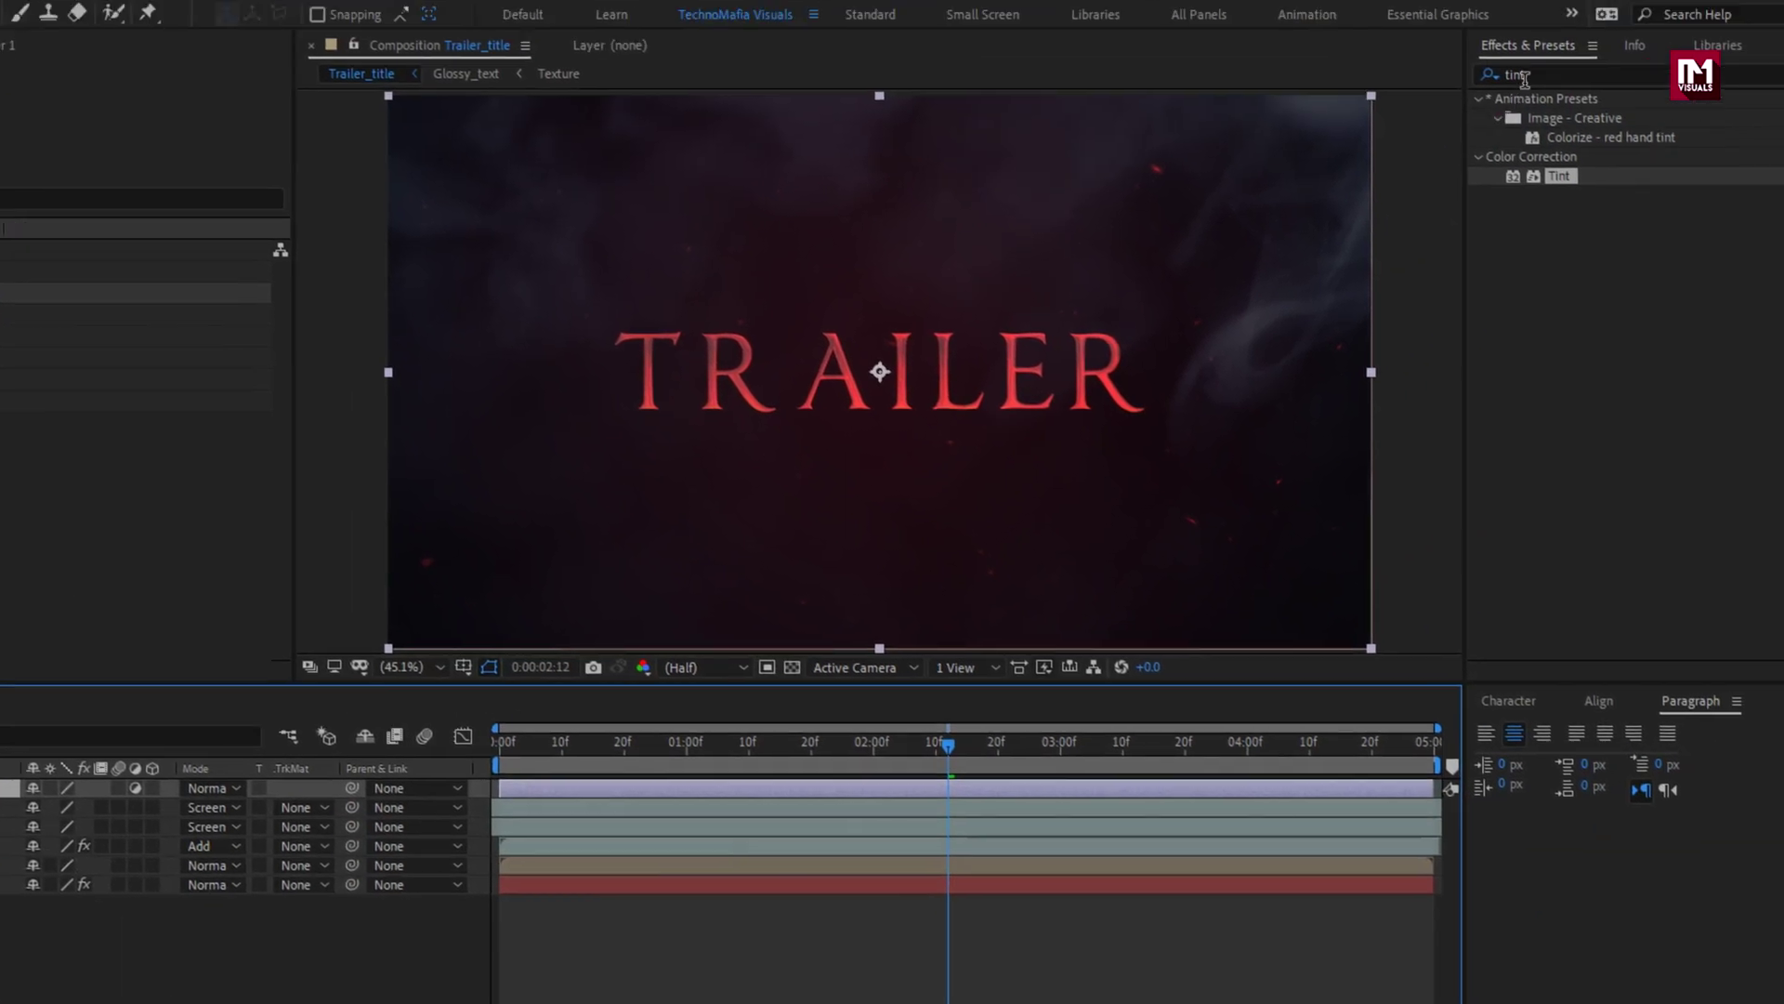
{"action": "left_click", "coordinate": [1622, 11]}
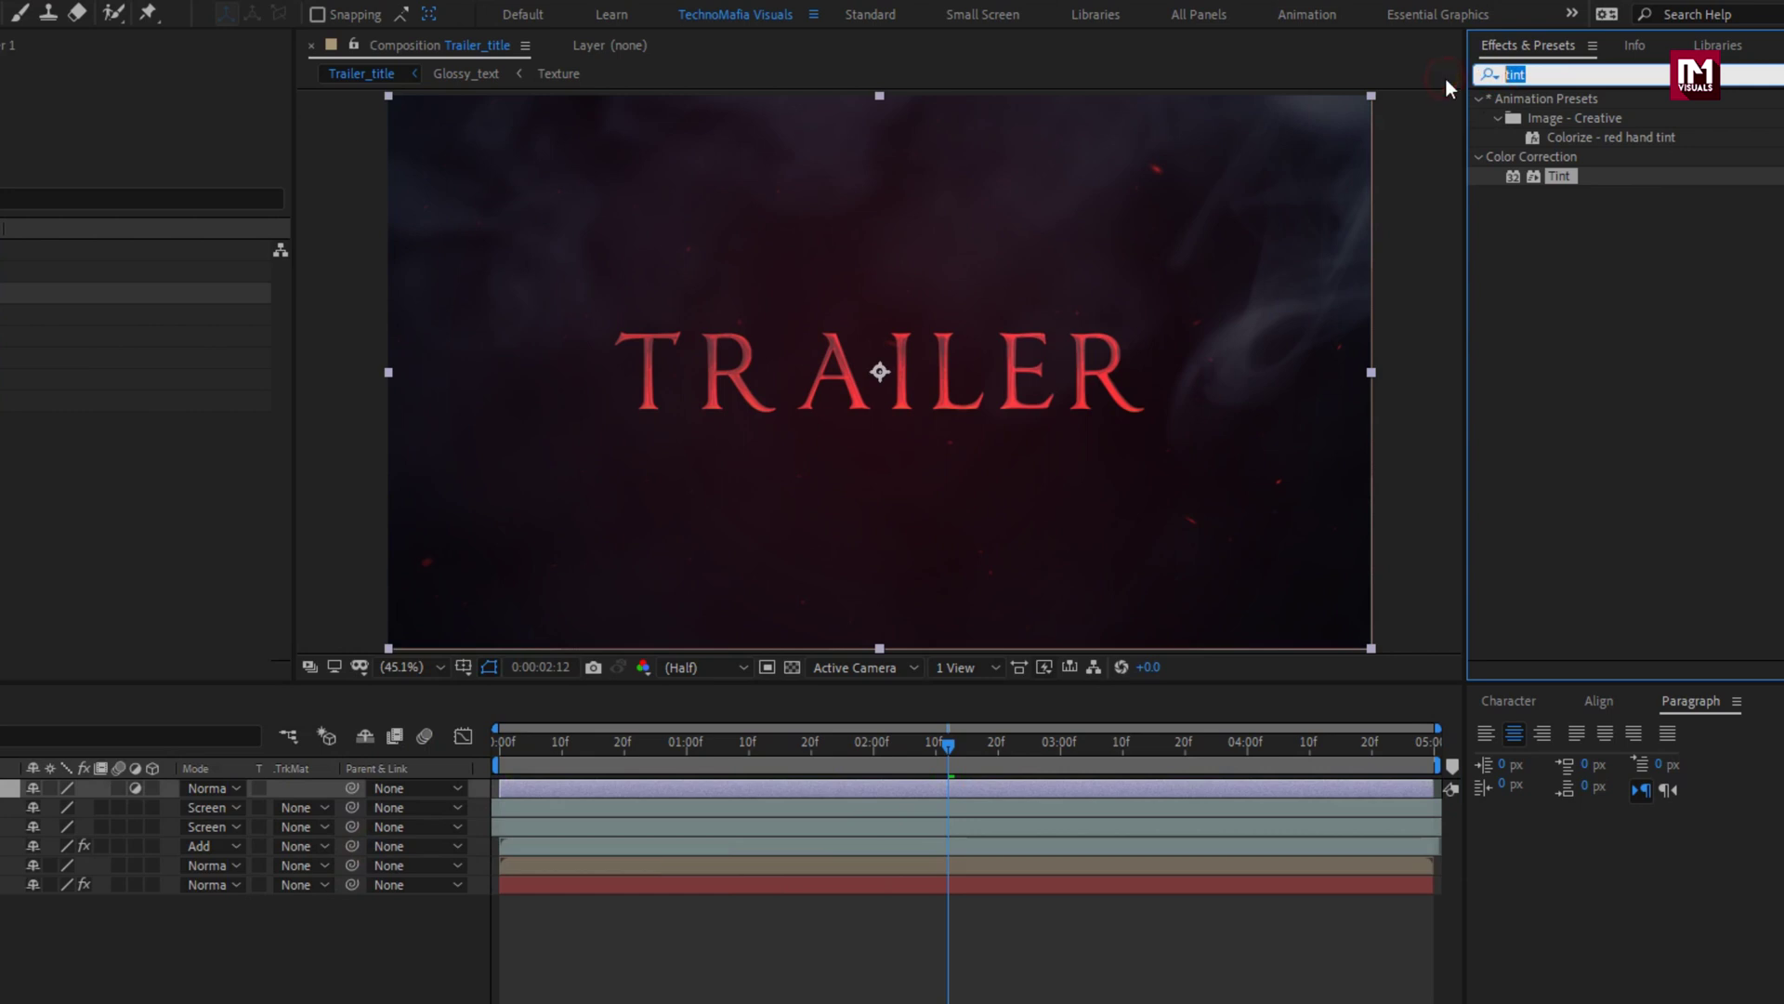
{"action": "type", "text": "camer"}
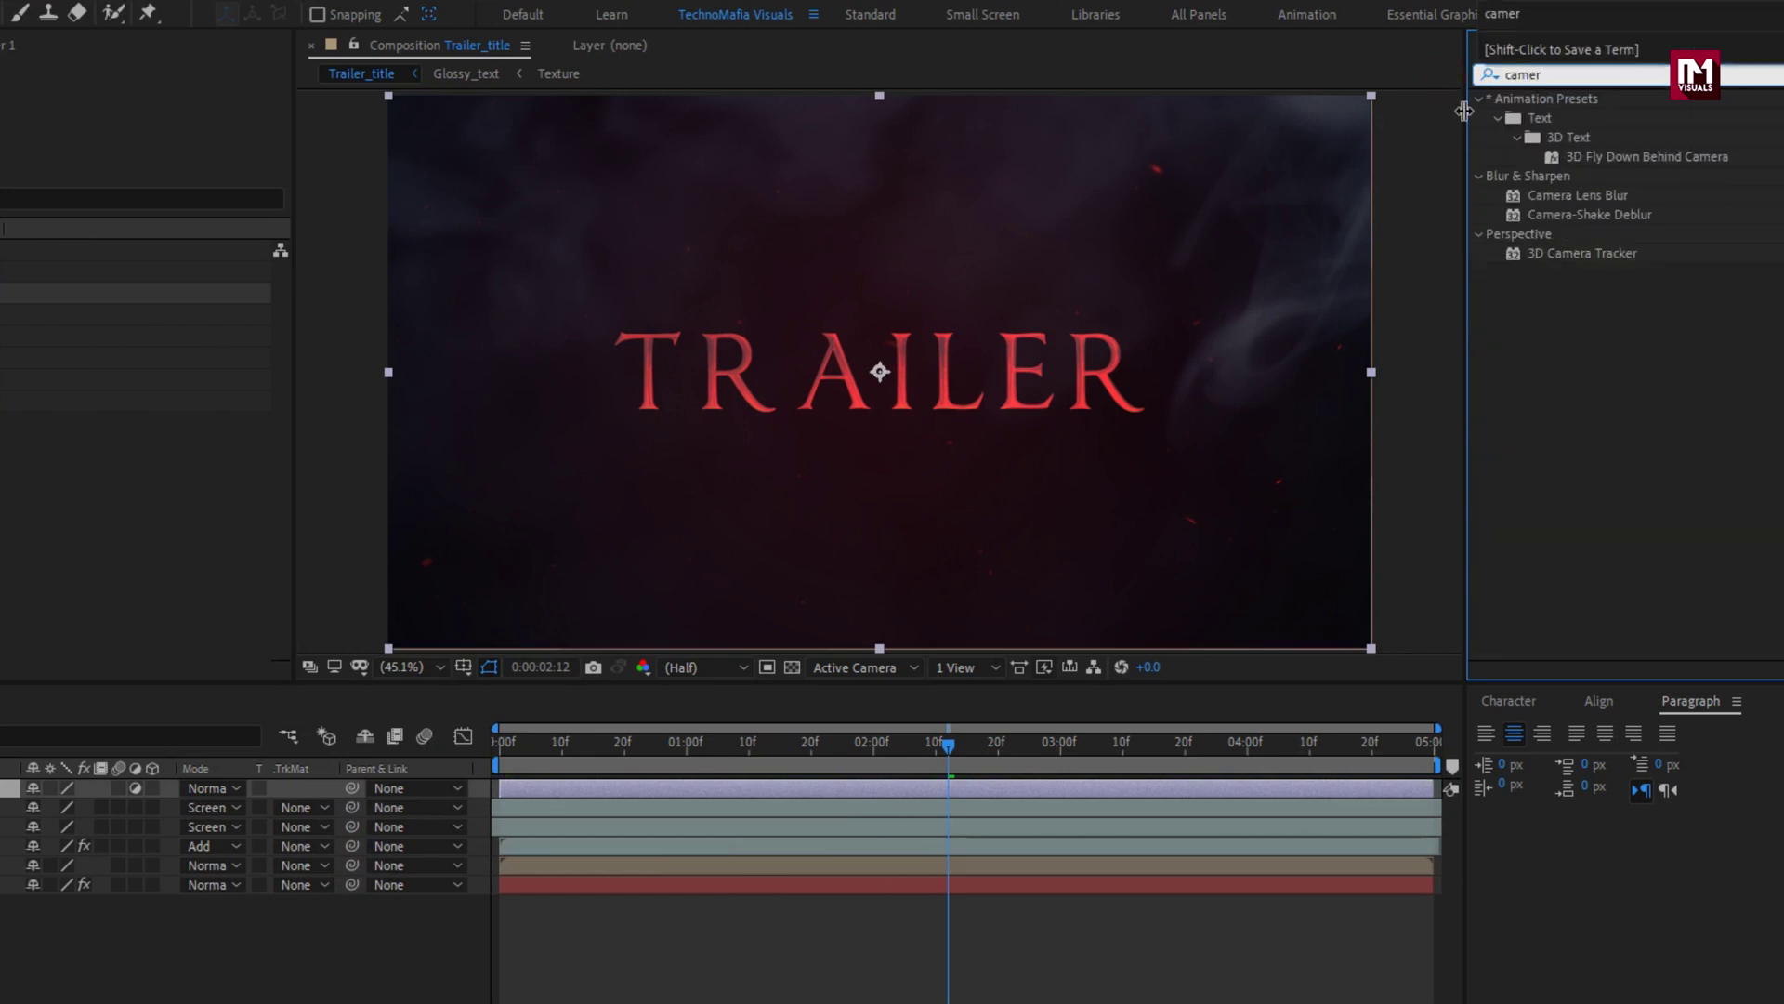
{"action": "double_click", "coordinate": [1554, 197]}
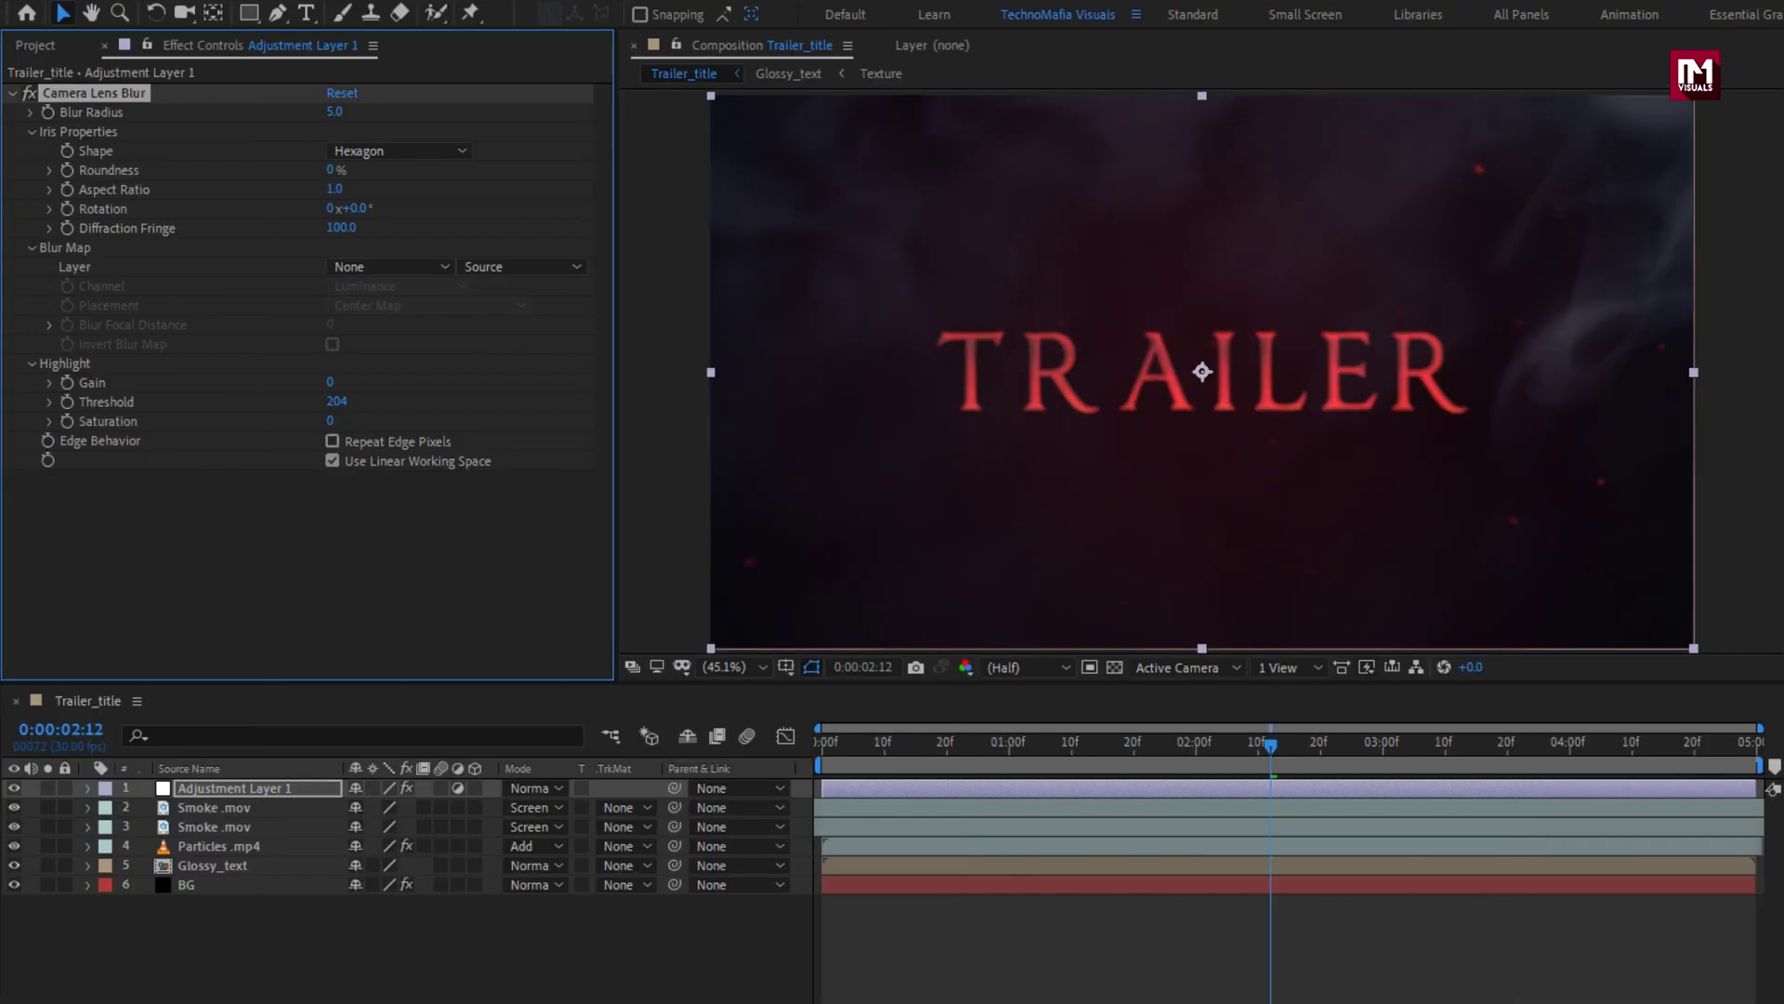
Keyframe Blur Radius at 50 on the first frame and 0 at 1:15
{"action": "left_click_drag", "start_coordinate": [1061, 745], "coordinate": [1103, 749]}
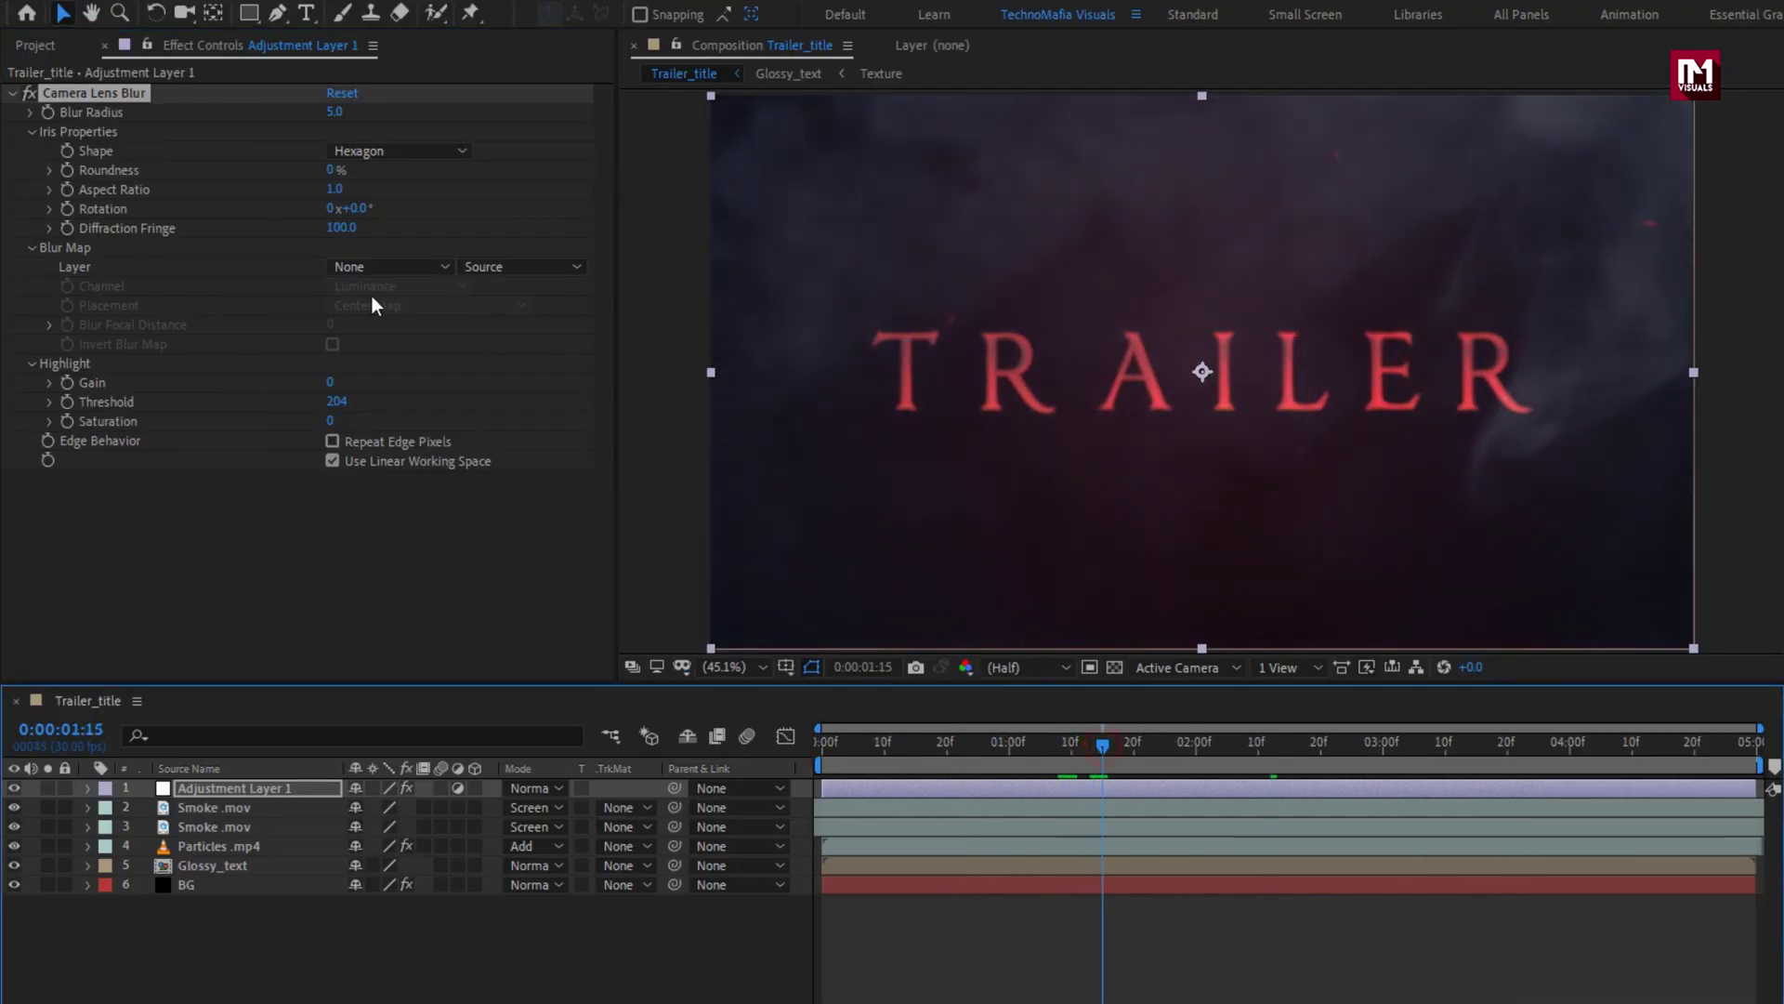
{"action": "left_click", "coordinate": [49, 112]}
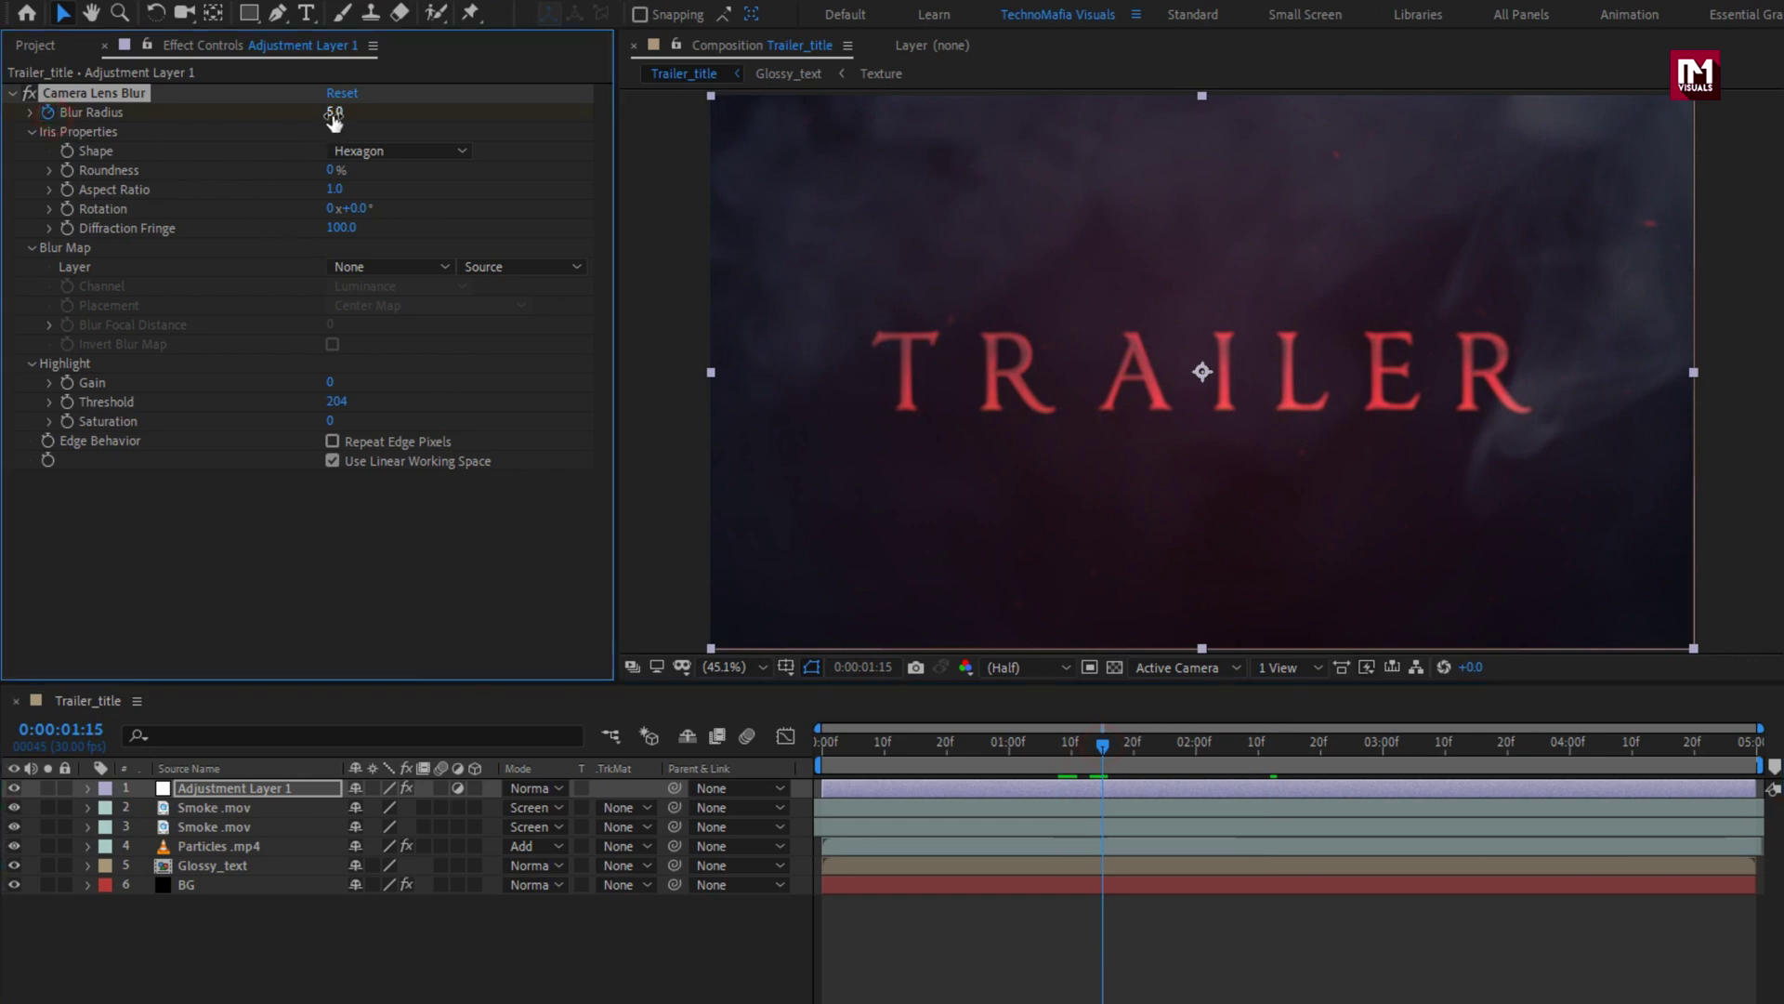
{"action": "type", "text": "0"}
{"action": "key", "text": "Return"}
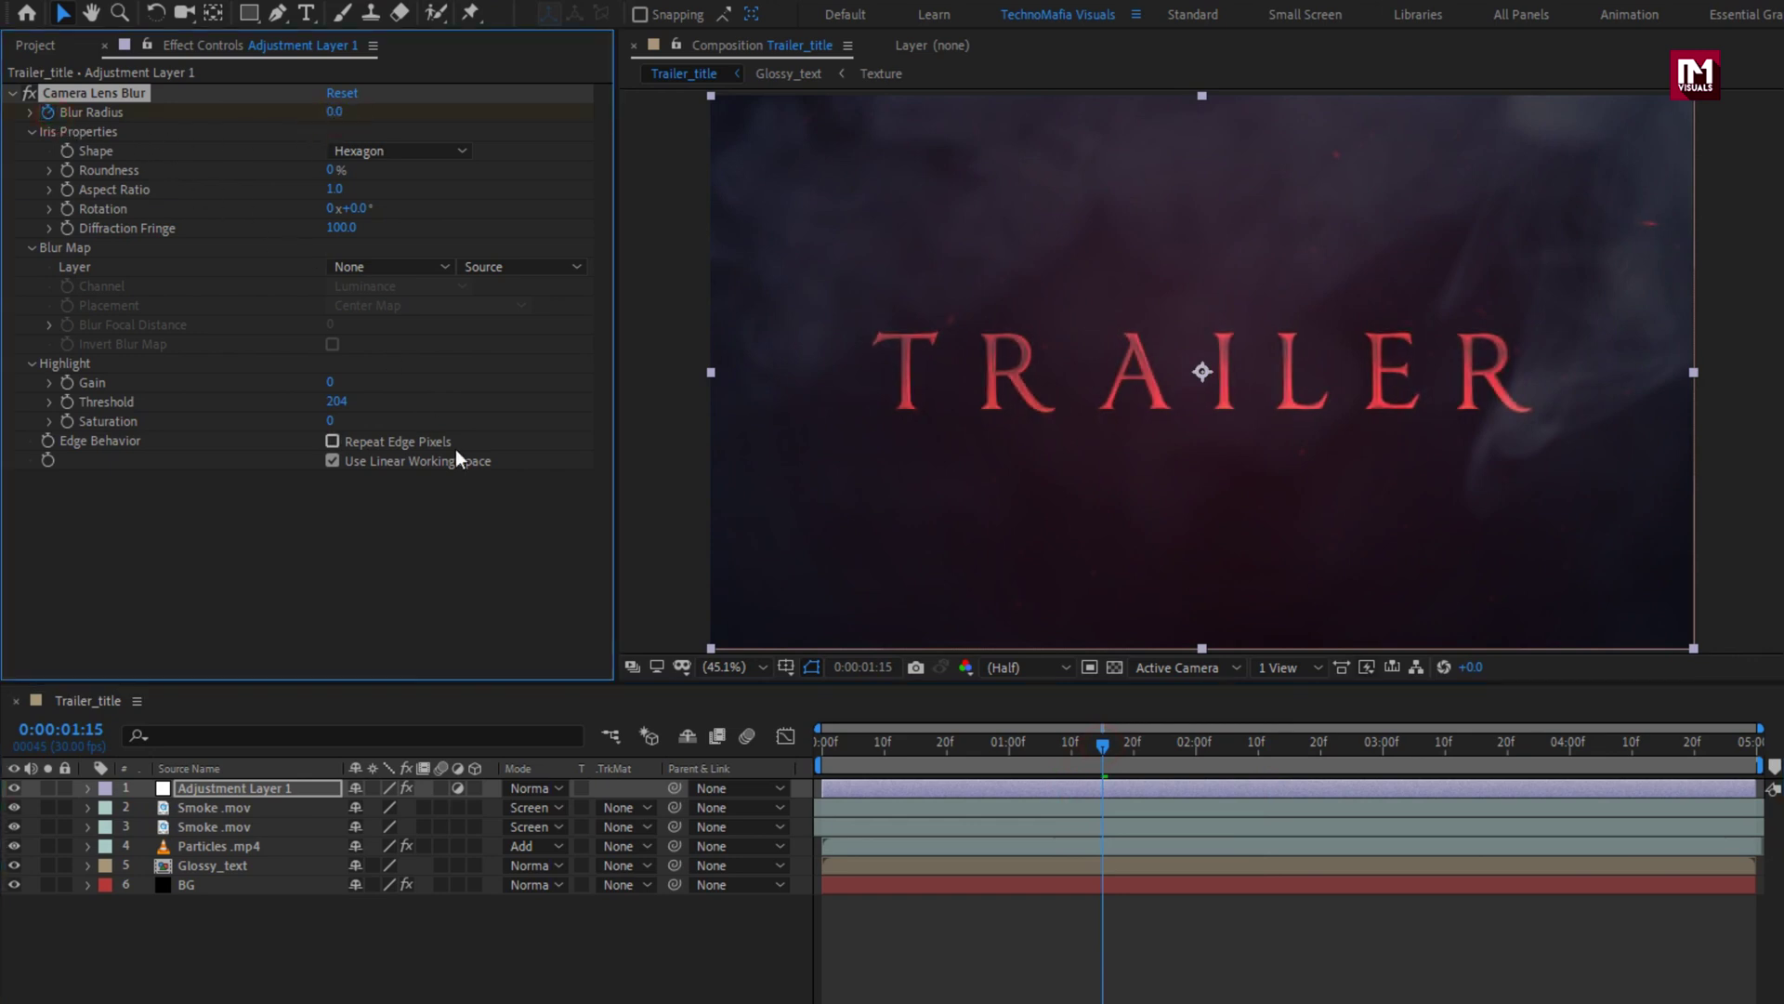
{"action": "left_click", "coordinate": [823, 742]}
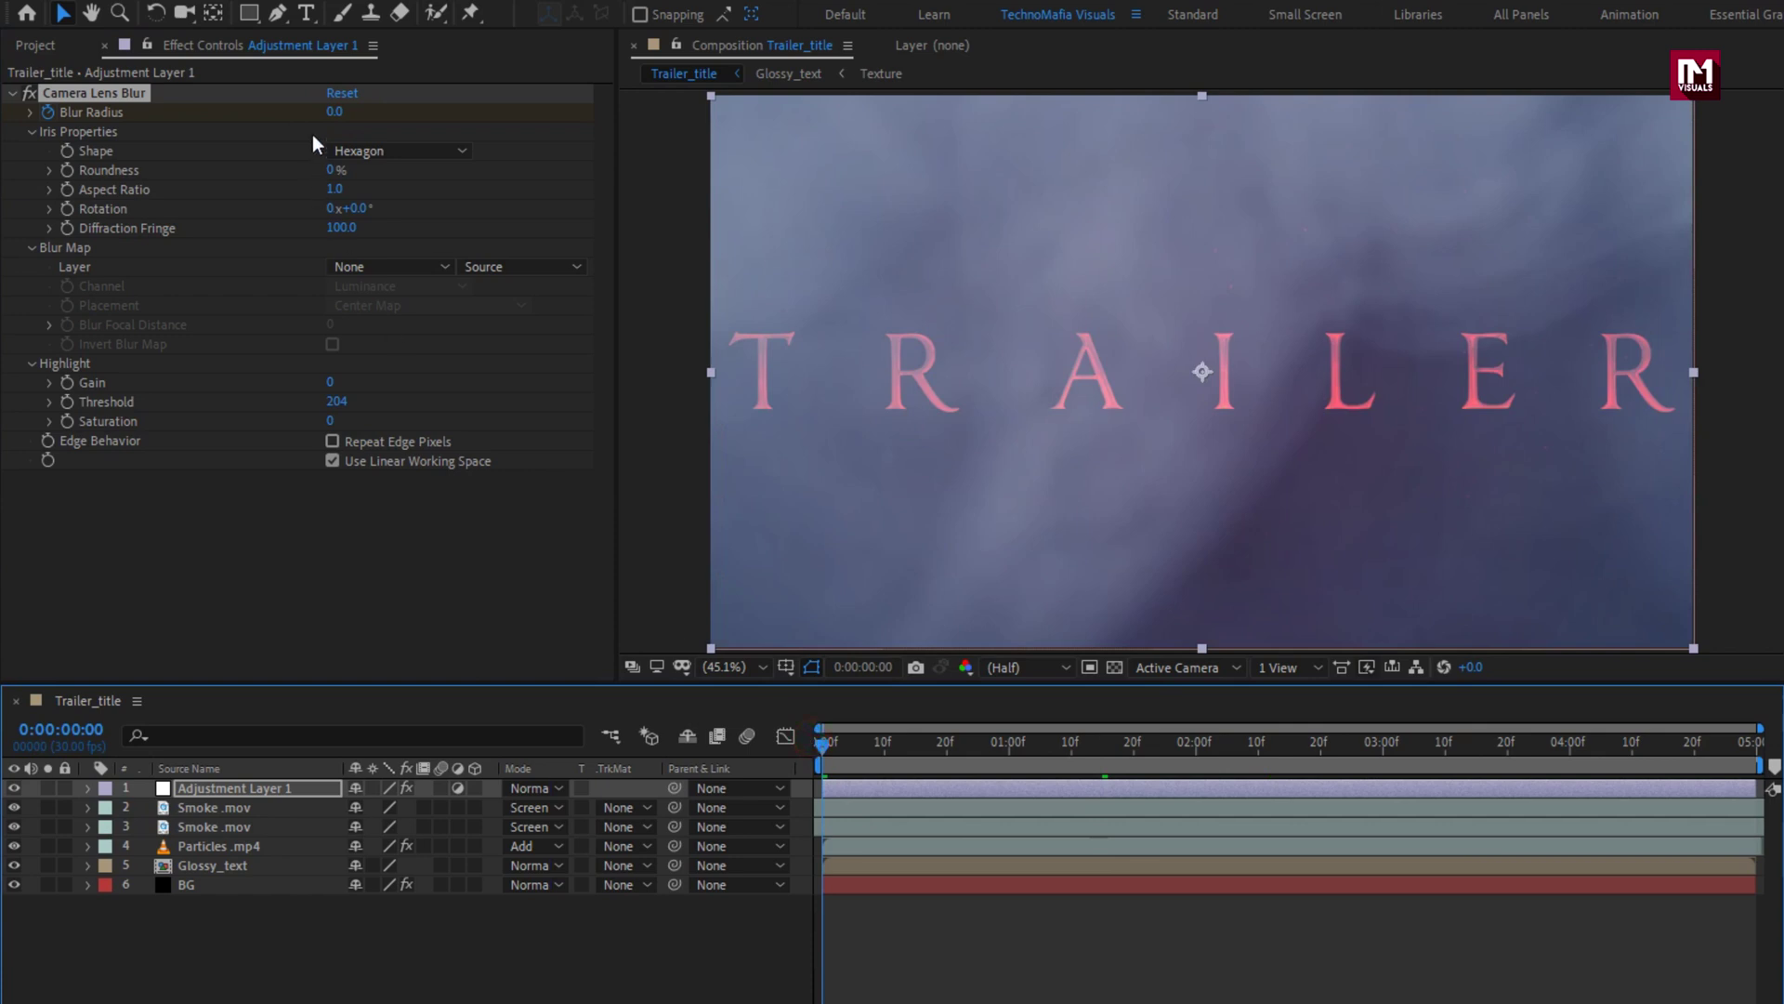
{"action": "left_click", "coordinate": [328, 112]}
{"action": "type", "text": "50"}
{"action": "key", "text": "Return"}
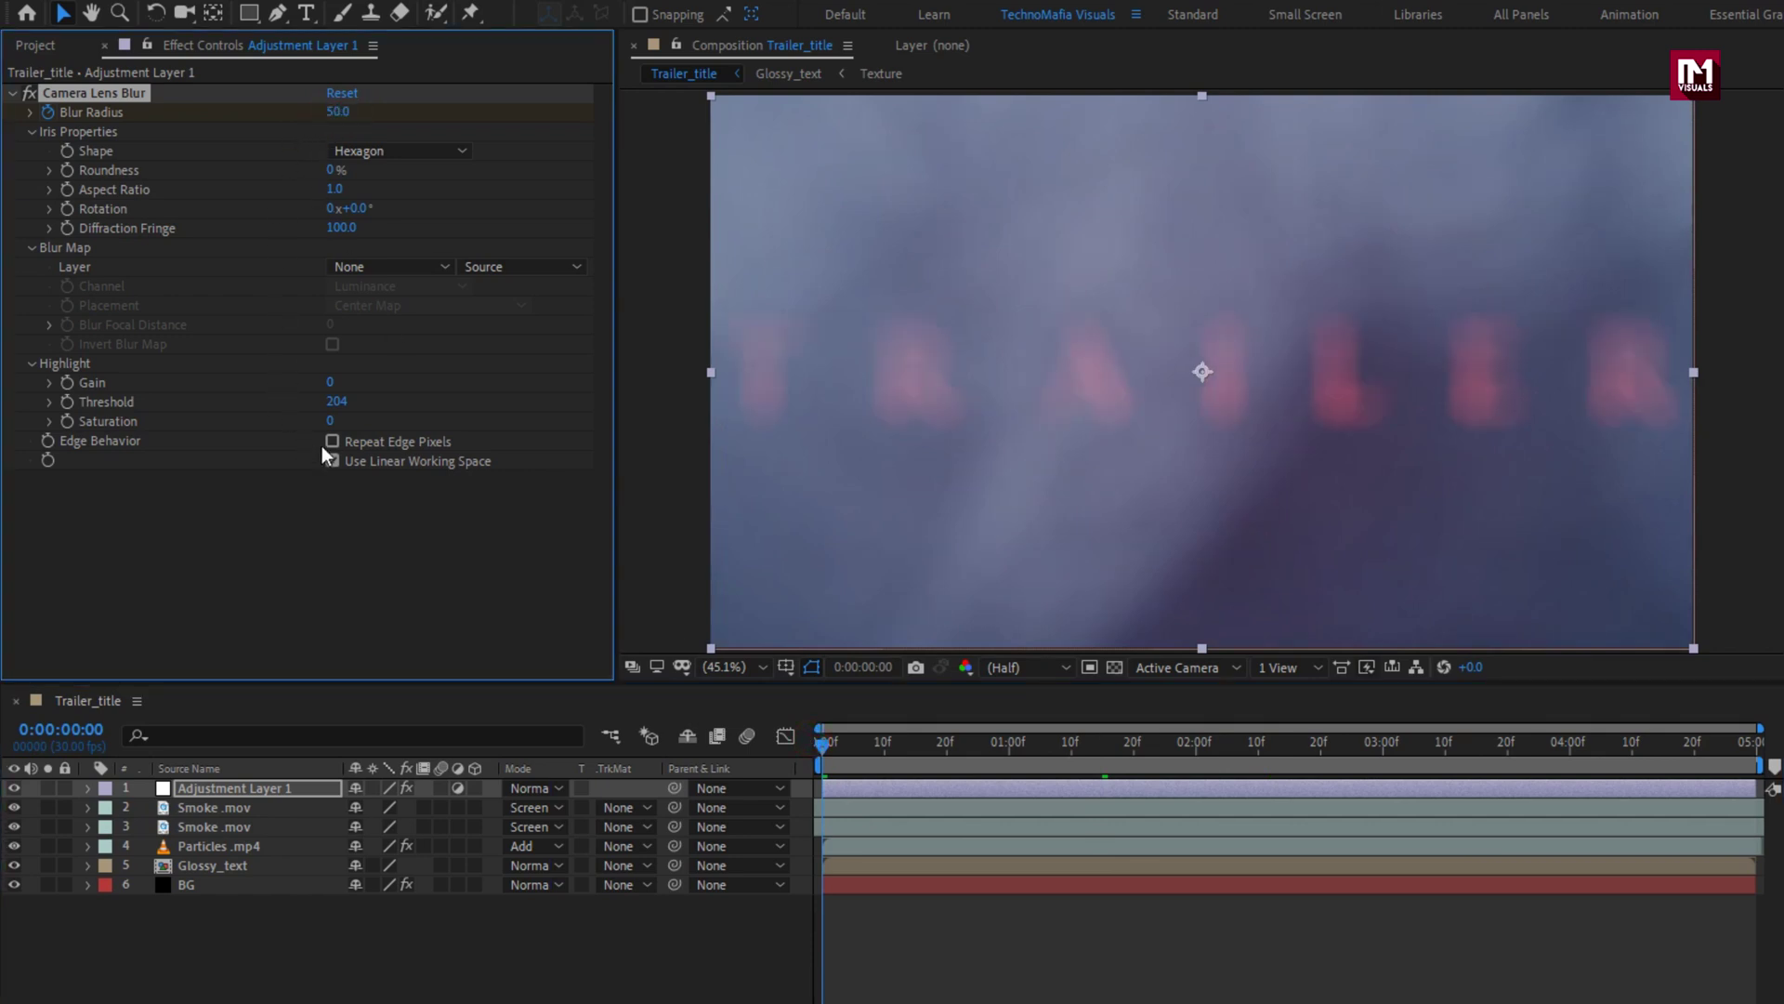
Apply Easy Ease to both Blur Radius keyframes
{"action": "key", "text": "u"}
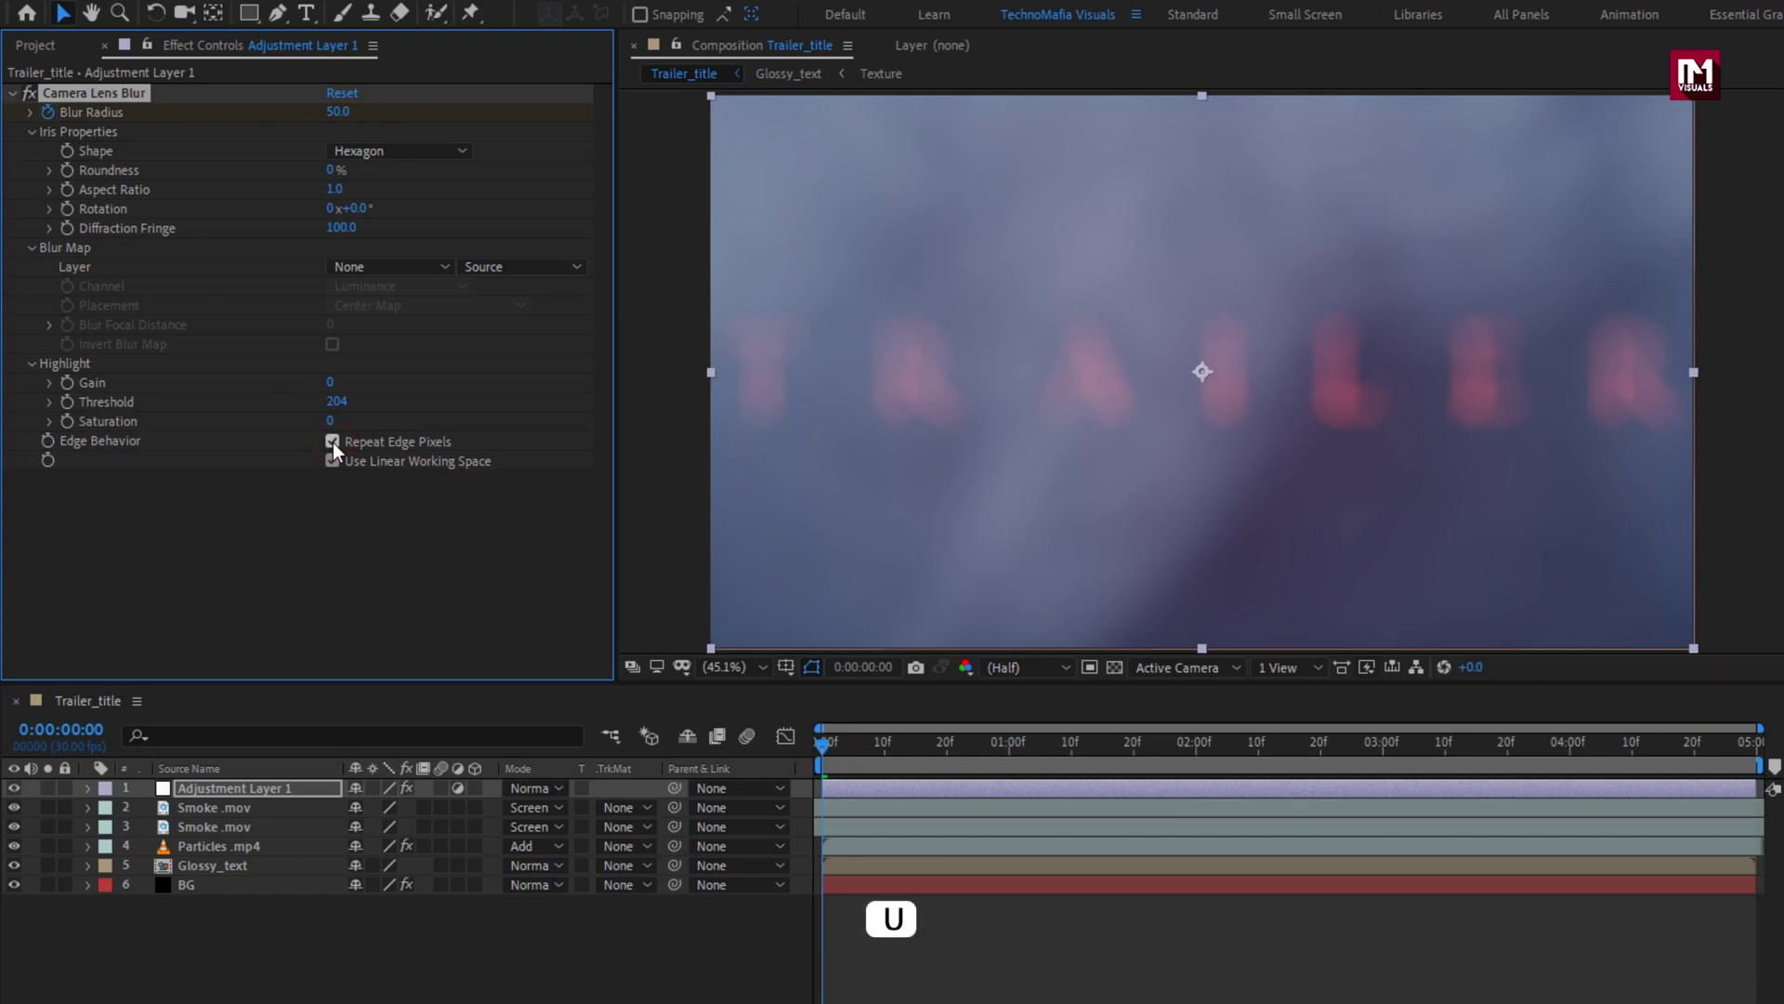
{"action": "left_click", "coordinate": [287, 791]}
{"action": "key", "text": "u"}
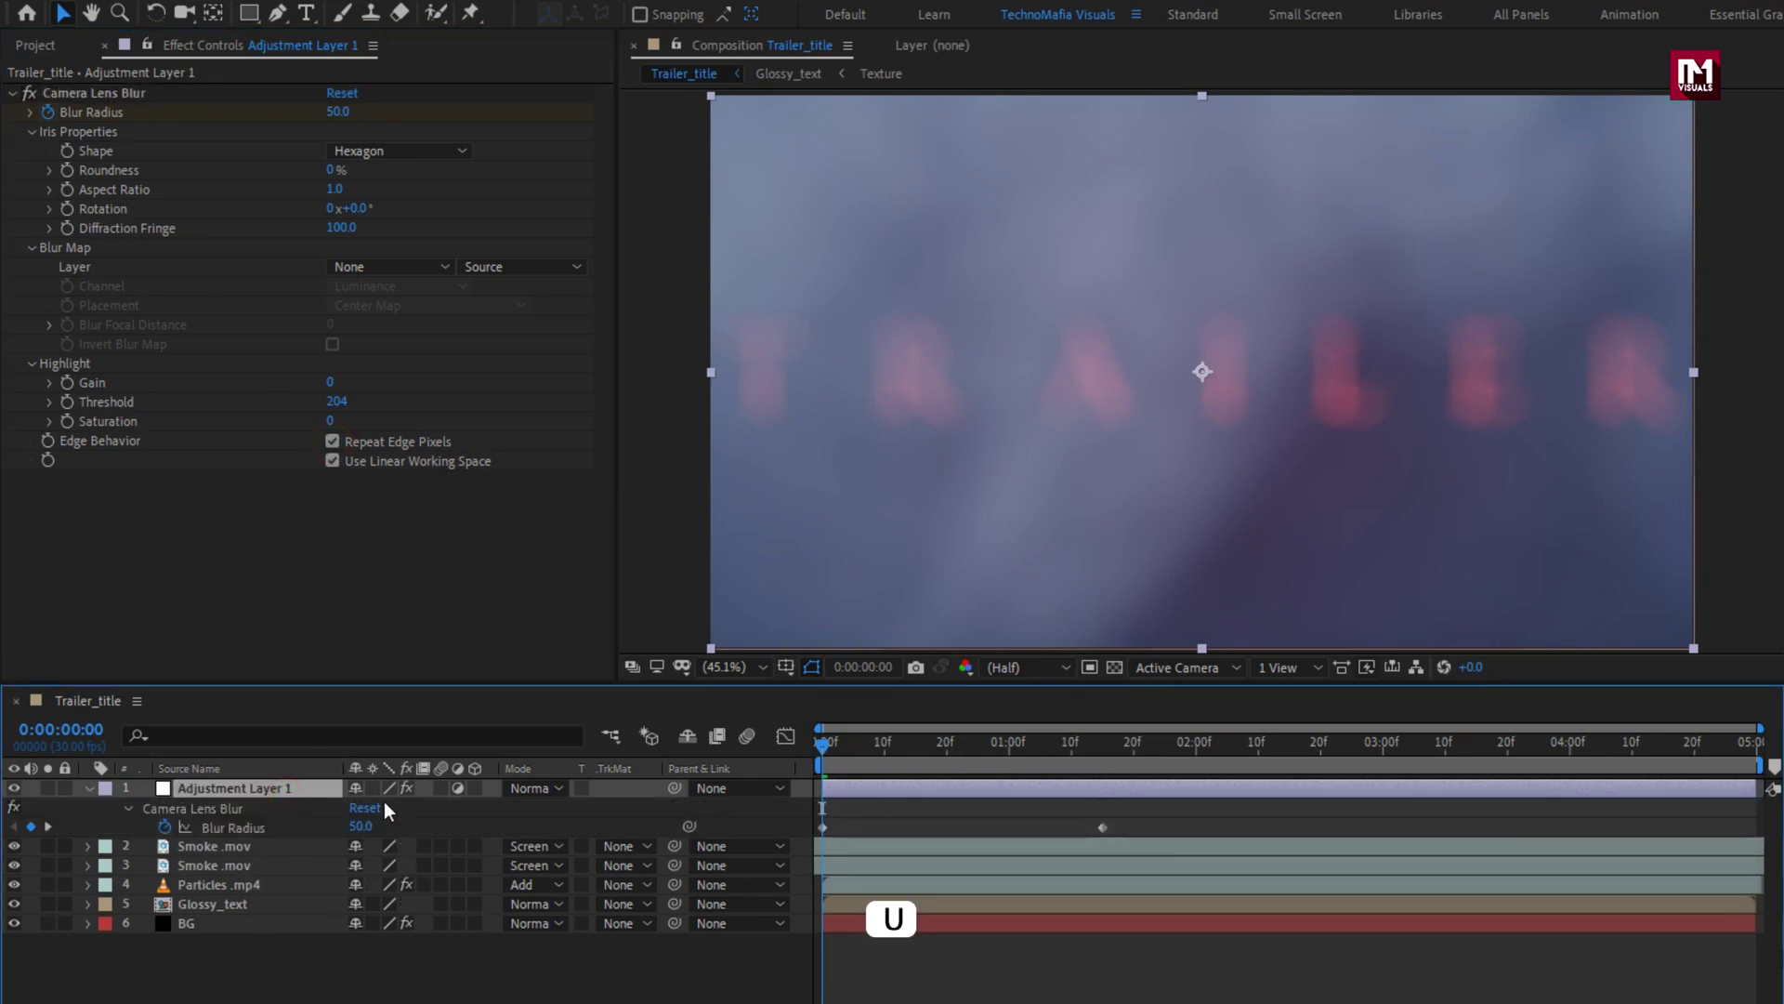
{"action": "left_click_drag", "start_coordinate": [1125, 828], "coordinate": [808, 830]}
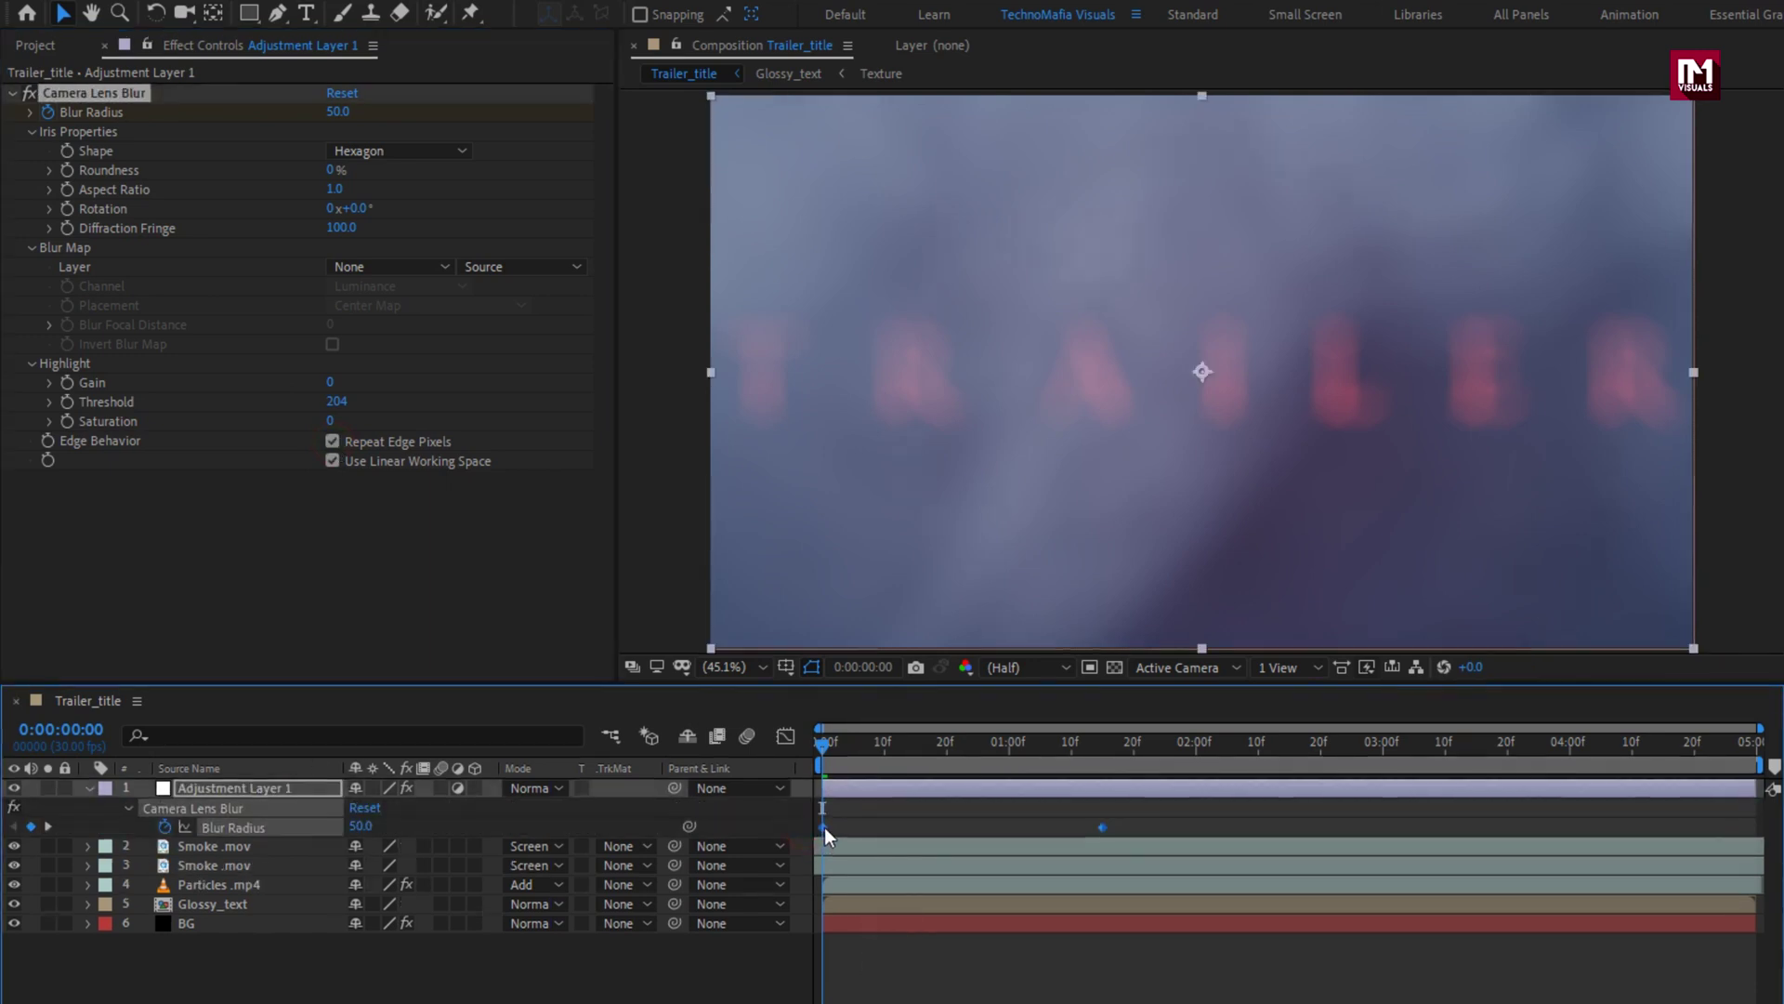
{"action": "right_click", "coordinate": [823, 827]}
{"action": "mouse_move", "coordinate": [962, 812]}
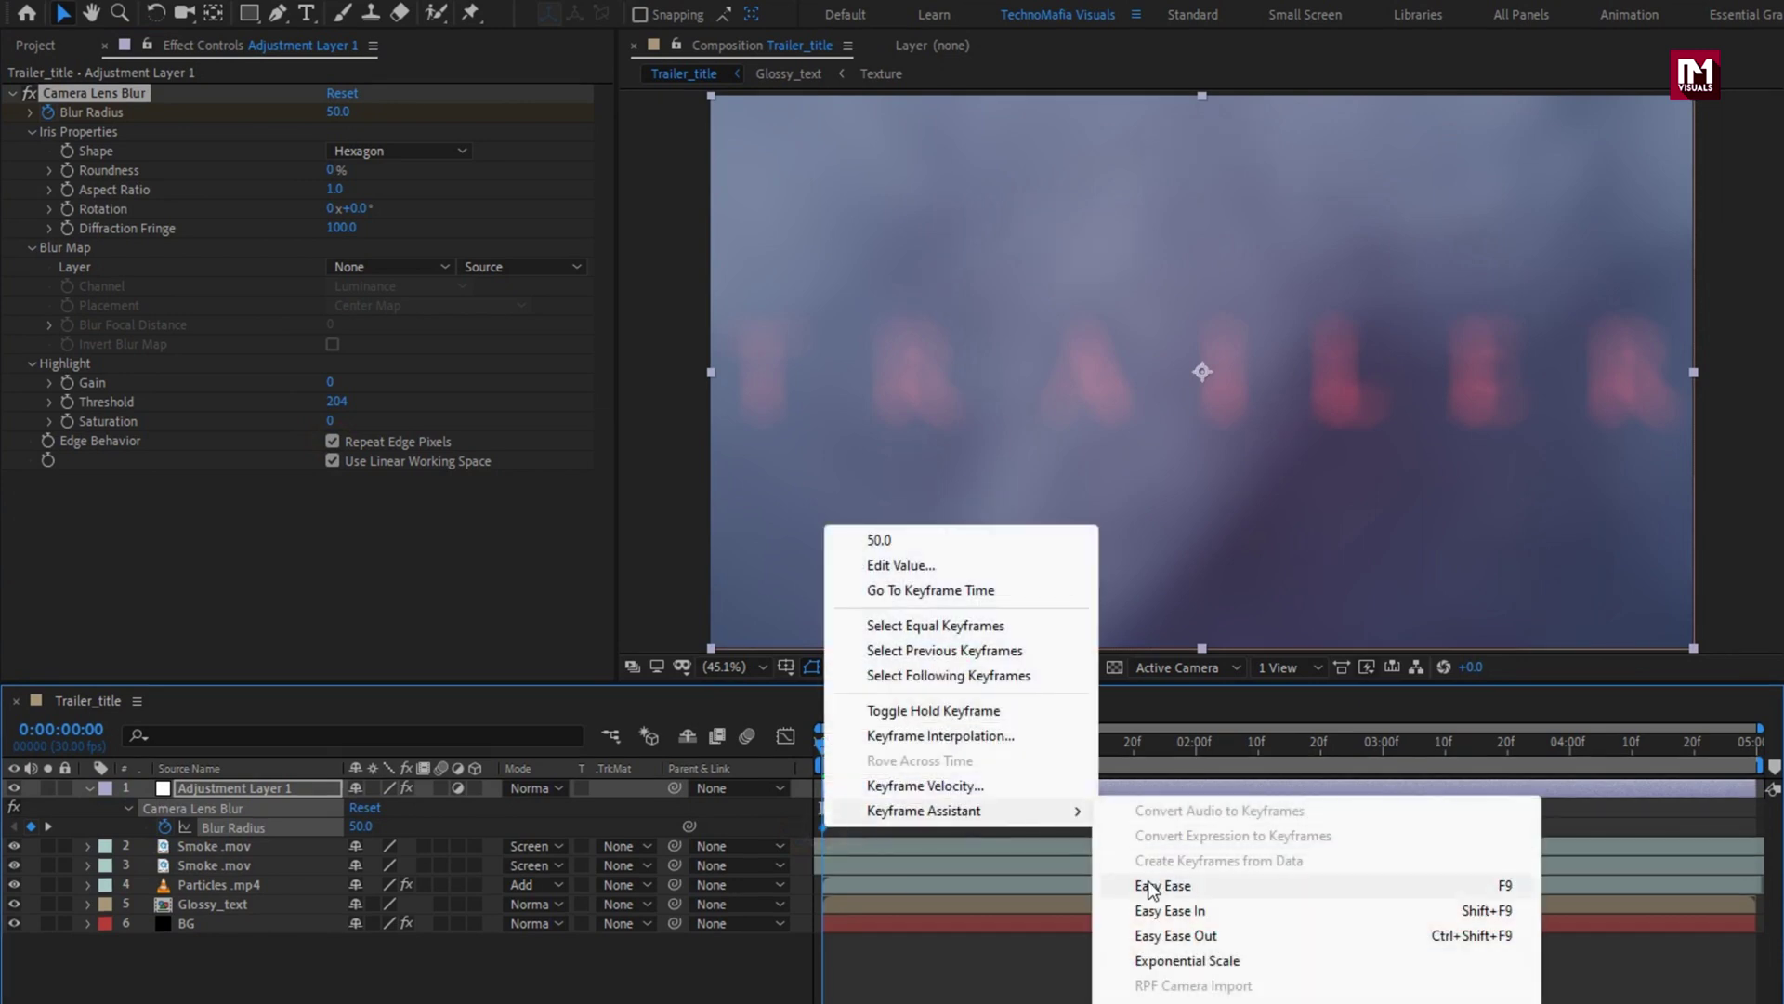
{"action": "left_click", "coordinate": [1124, 884]}
Reshape the Blur Radius speed curve for a steep drop and gentle settle, then collapse the layer and effect
{"action": "left_click", "coordinate": [786, 736]}
{"action": "left_click", "coordinate": [1104, 800]}
{"action": "left_click_drag", "start_coordinate": [1067, 799], "coordinate": [953, 797]}
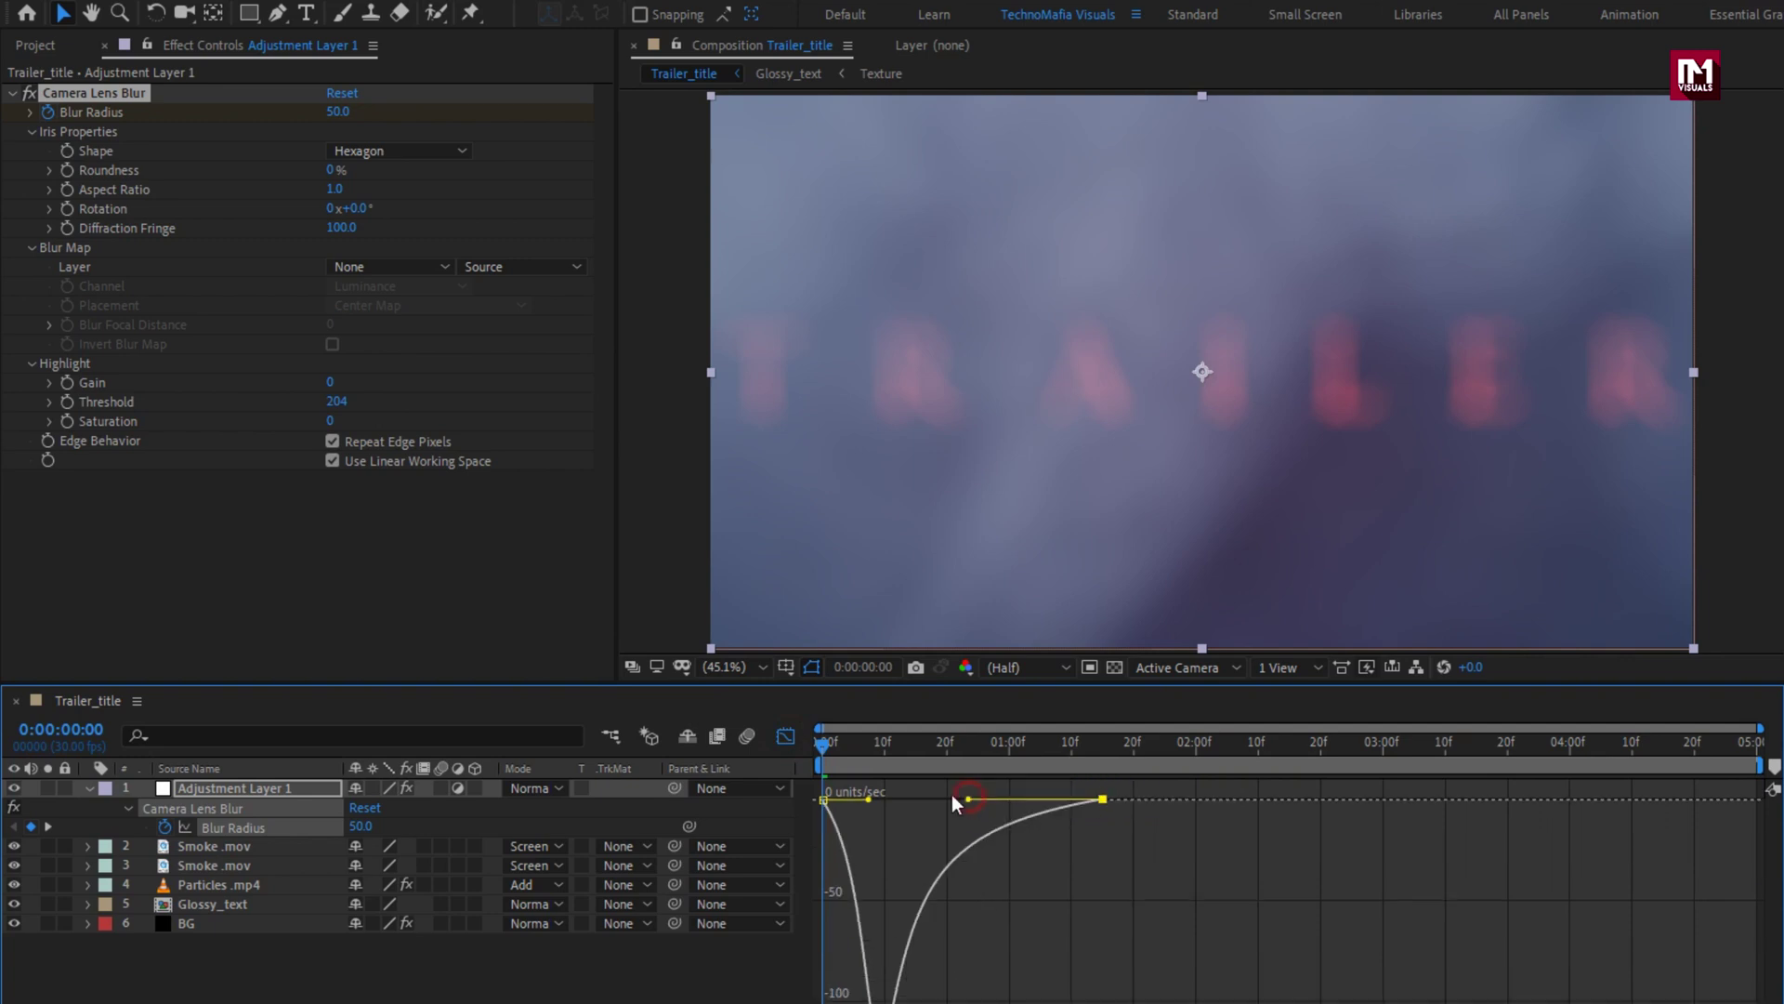
{"action": "left_click_drag", "start_coordinate": [874, 801], "coordinate": [961, 742]}
{"action": "left_click", "coordinate": [795, 745]}
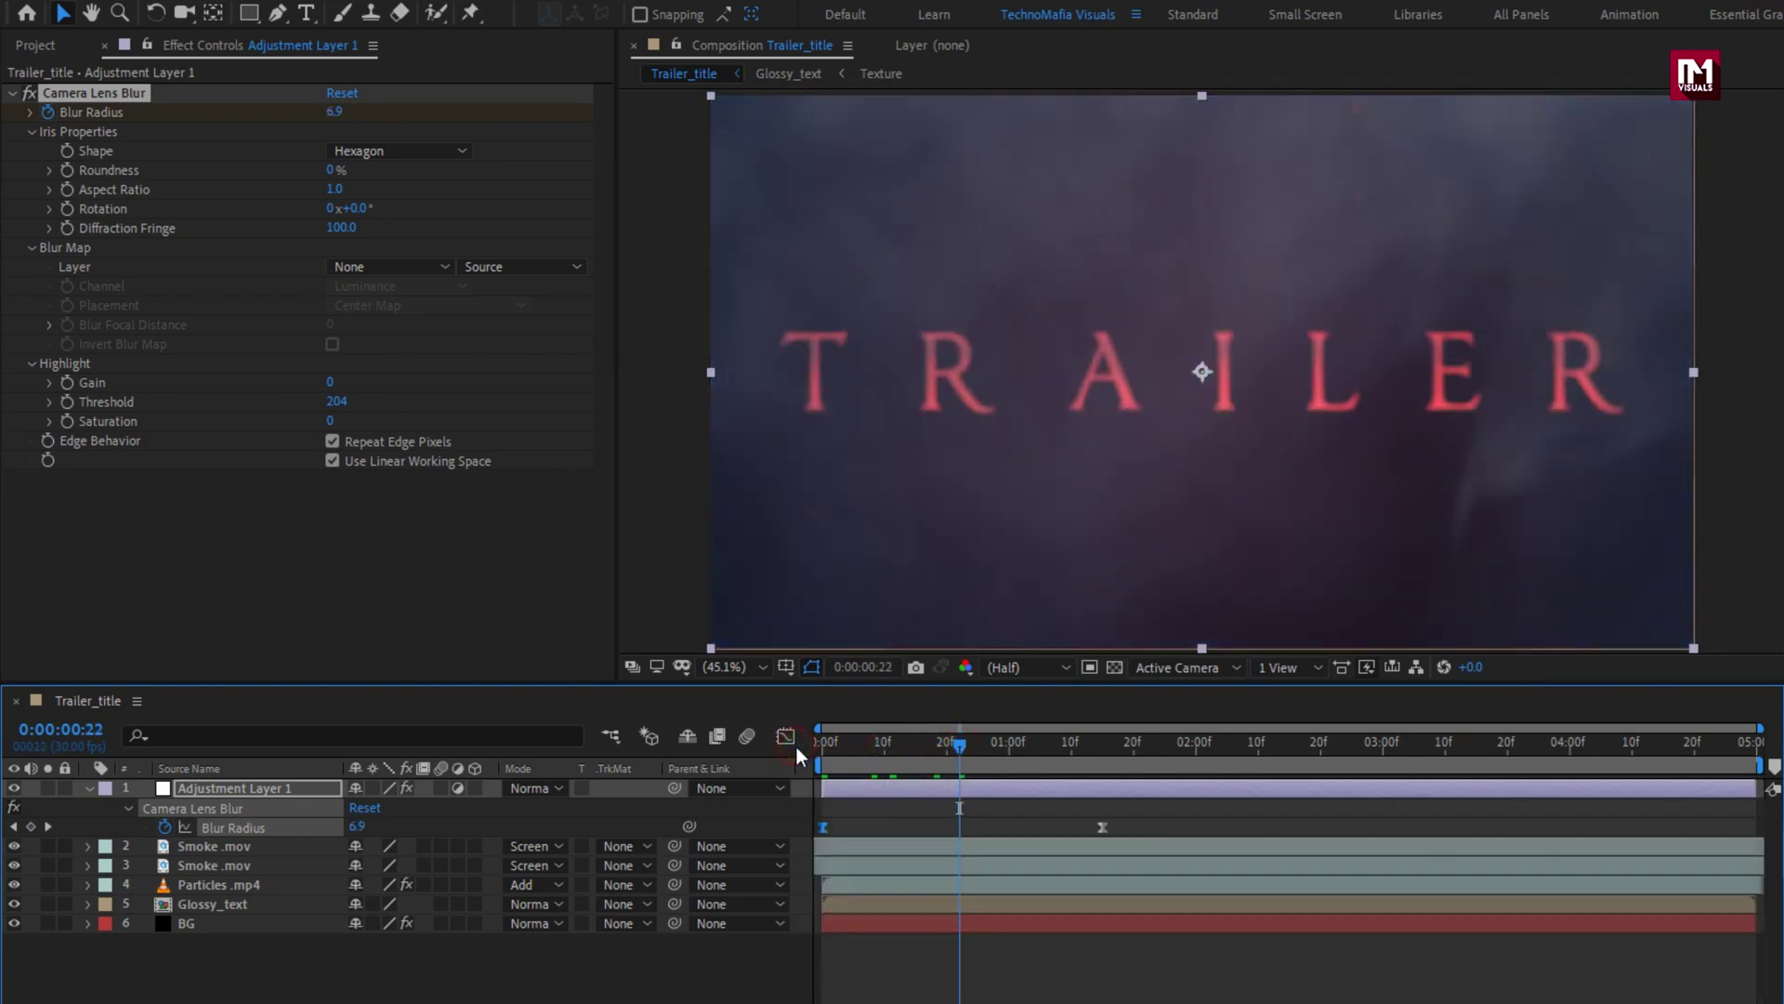
{"action": "left_click", "coordinate": [88, 787]}
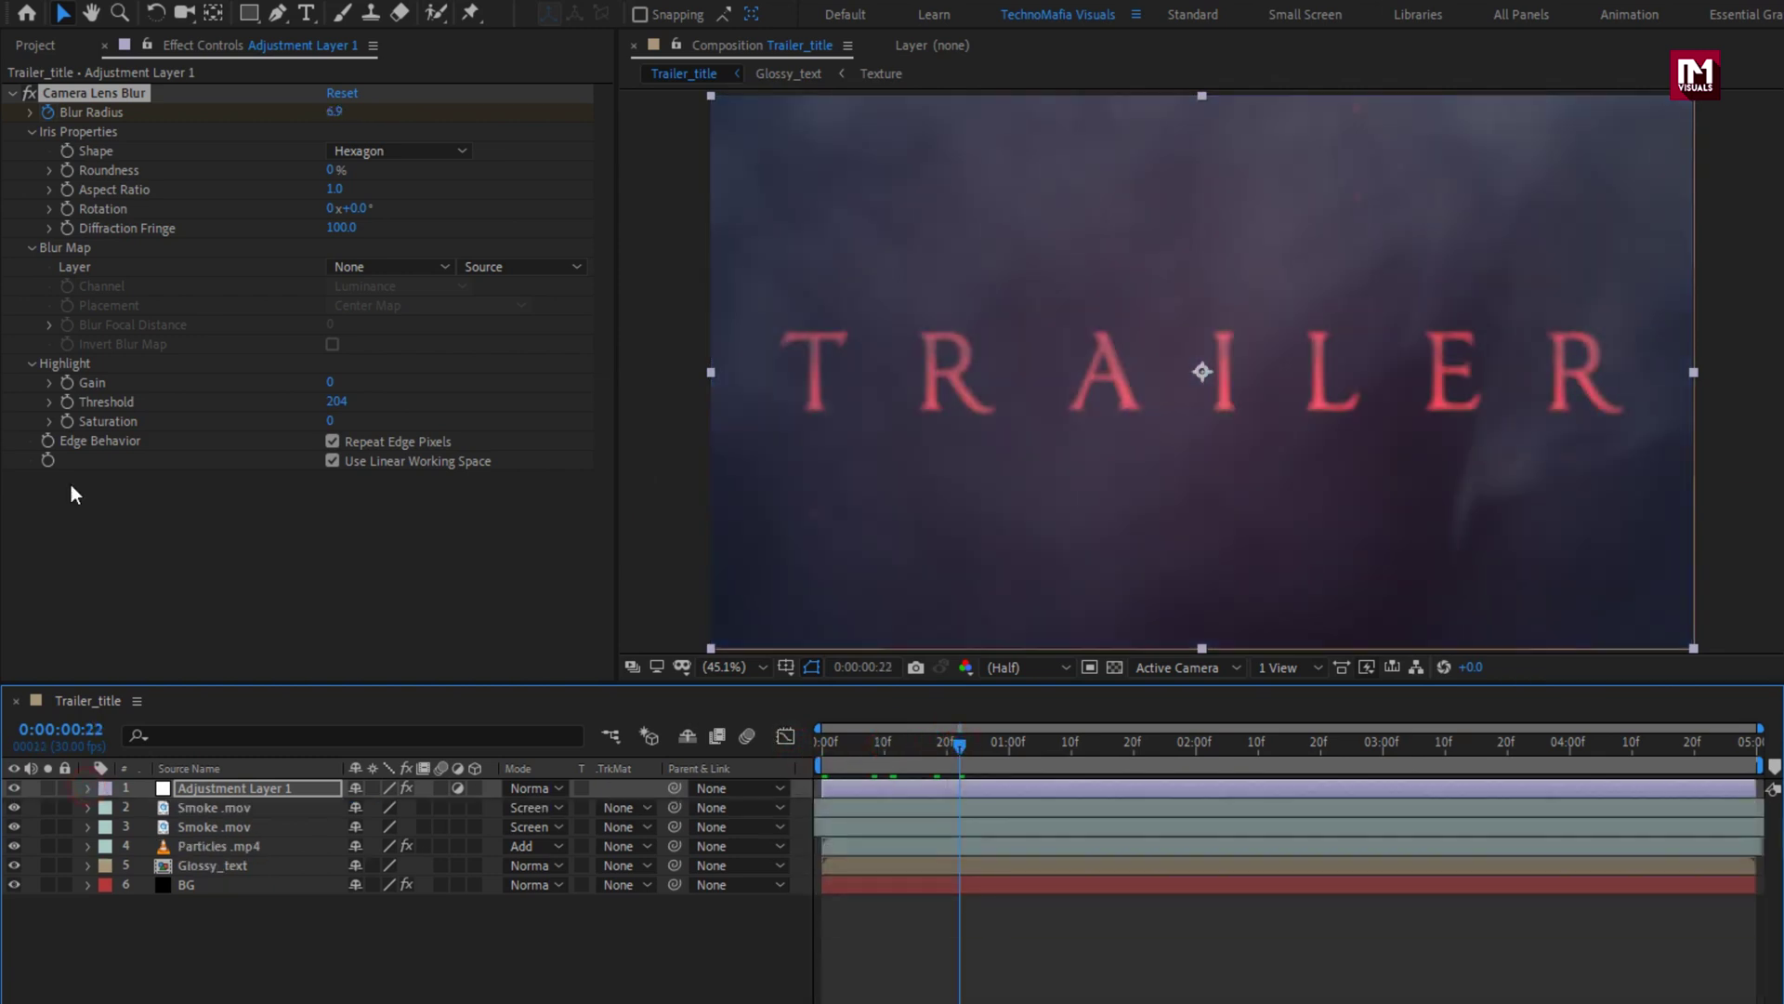
{"action": "left_click", "coordinate": [14, 94]}
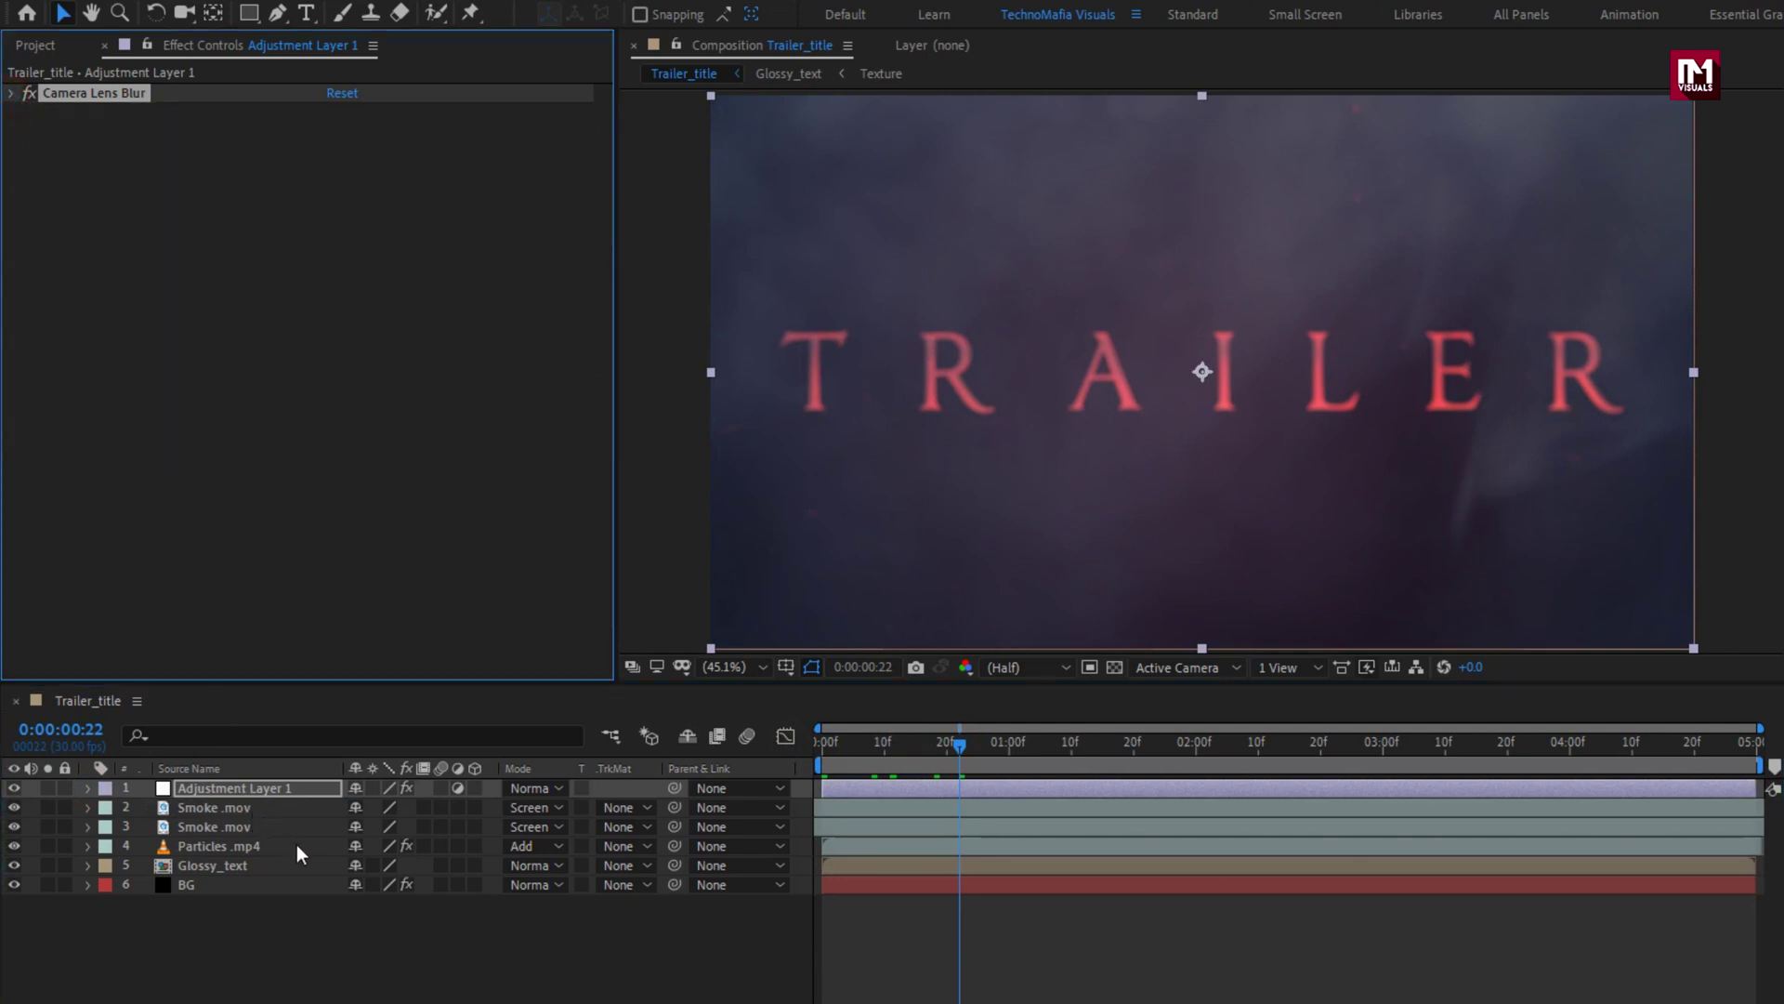
Add a new adjustment layer and apply Optics Compensation to it
{"action": "right_click", "coordinate": [328, 922]}
{"action": "mouse_move", "coordinate": [410, 665]}
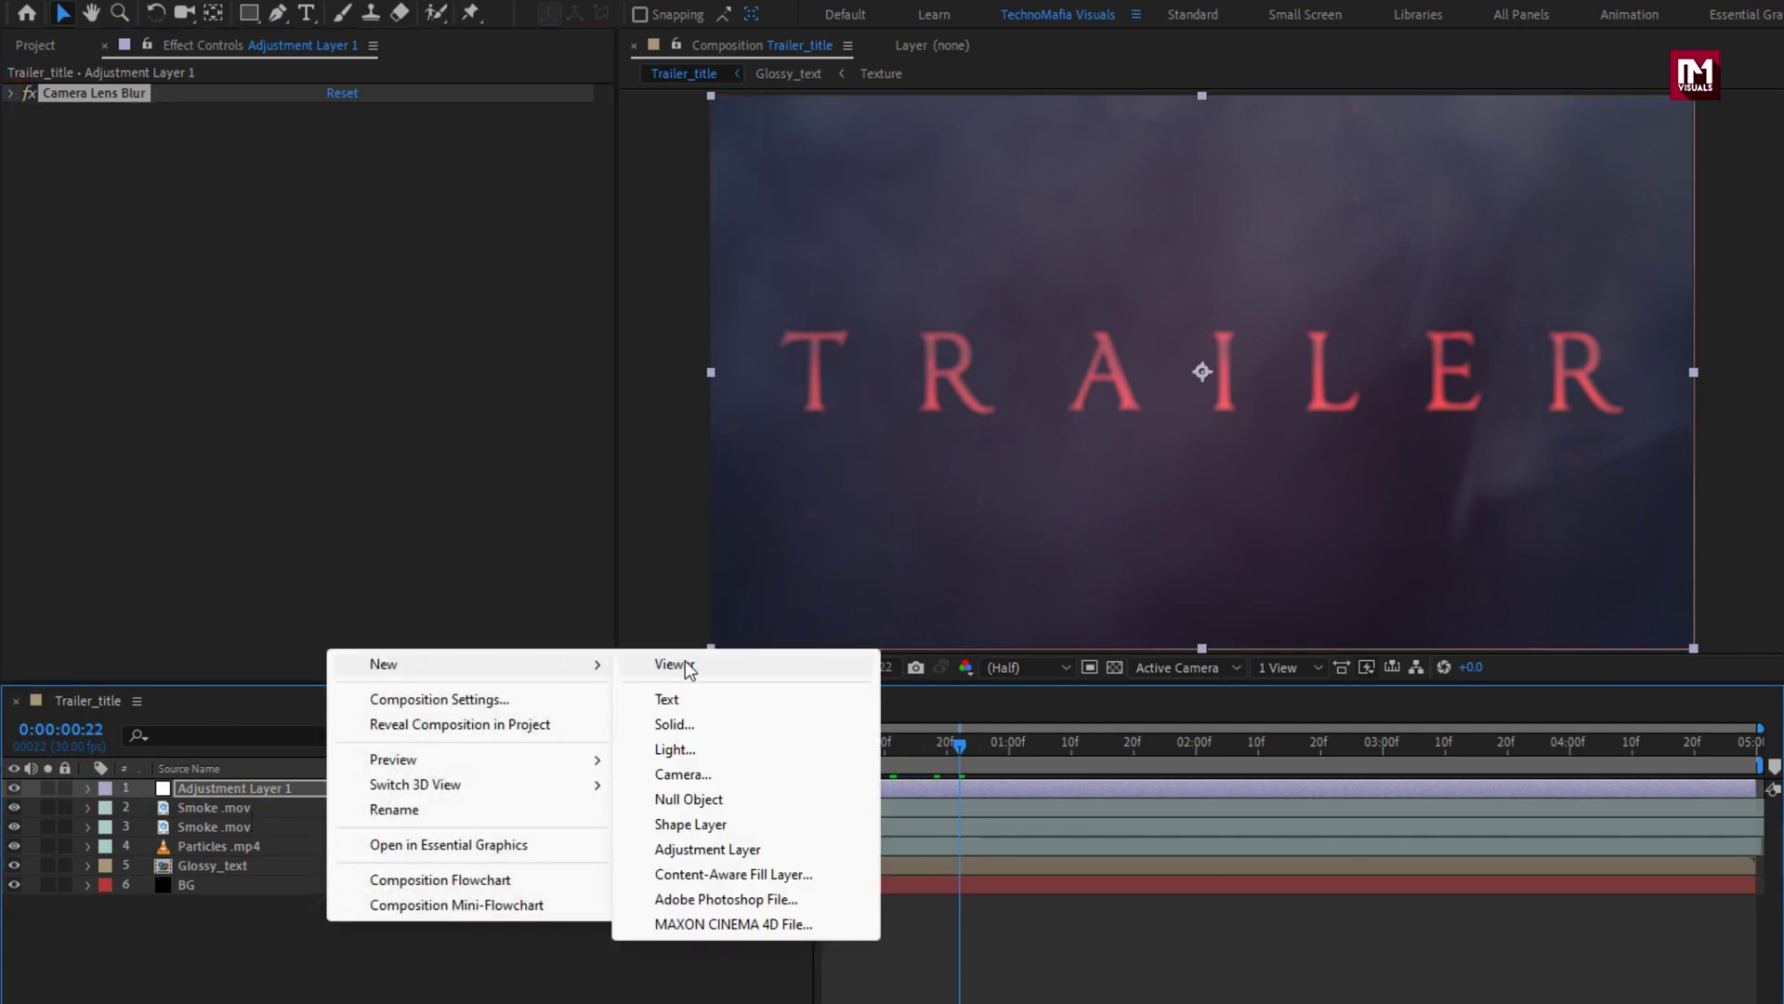
{"action": "left_click", "coordinate": [721, 848]}
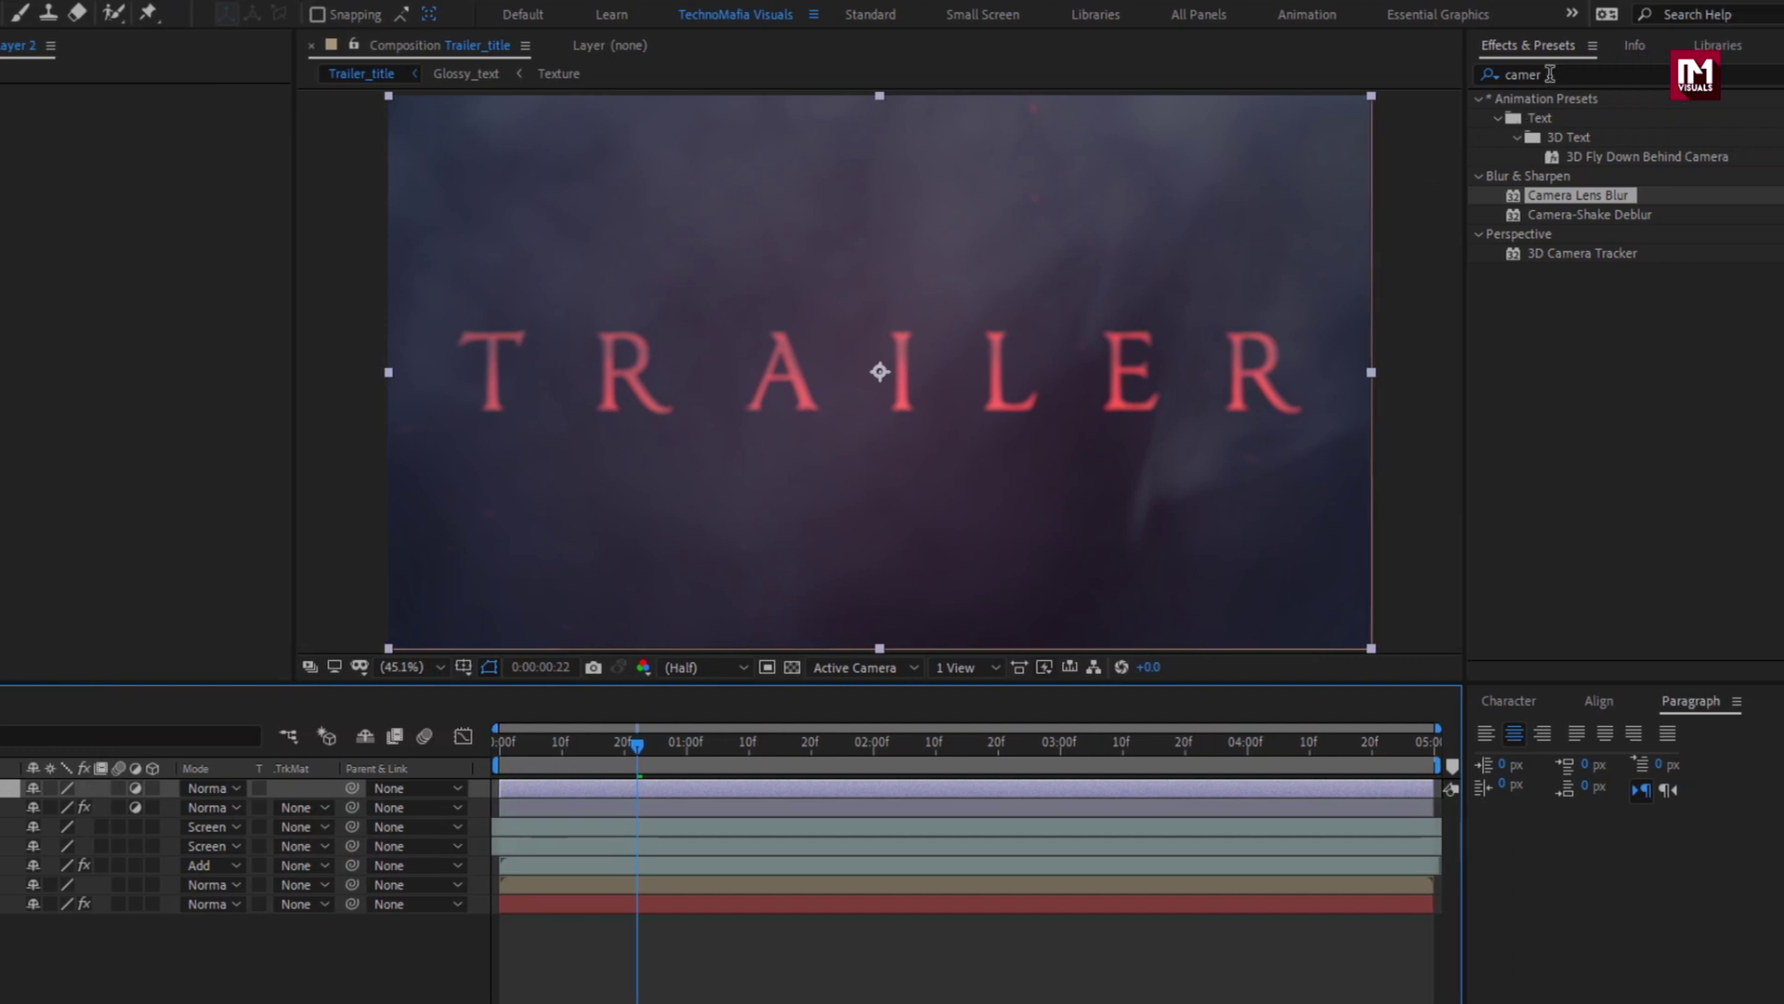
{"action": "left_click", "coordinate": [1605, 74]}
{"action": "type", "text": "opti"}
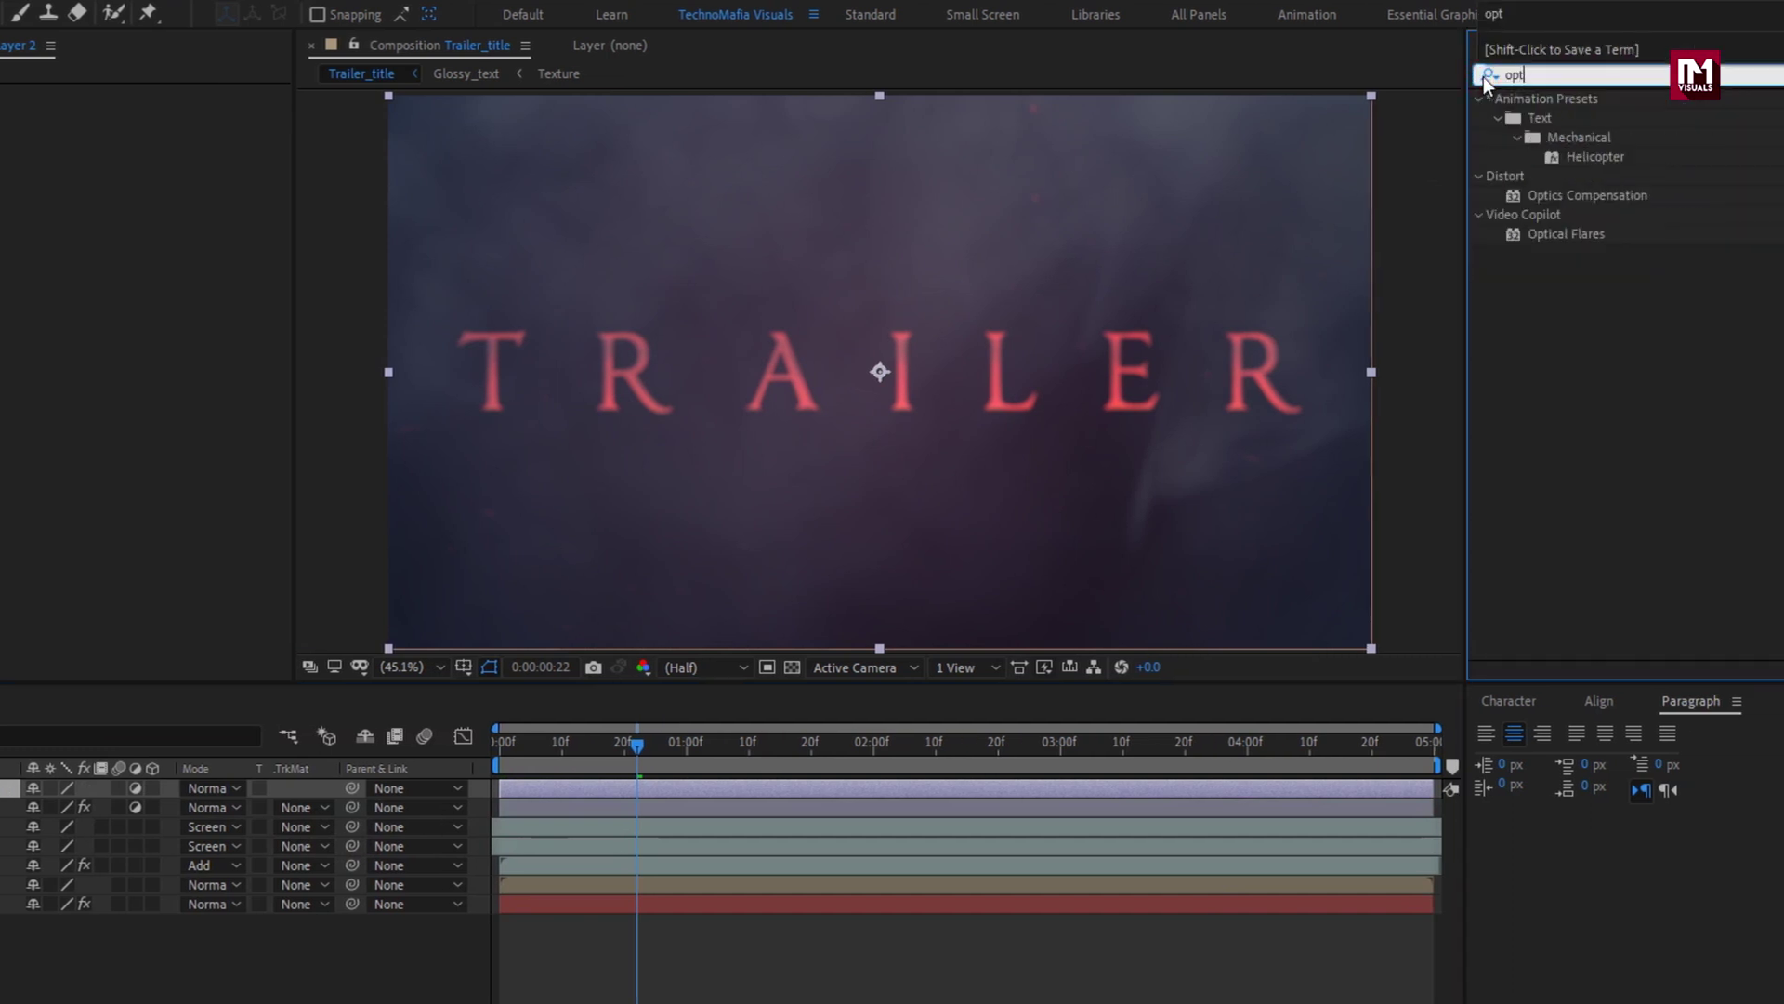
{"action": "double_click", "coordinate": [1552, 120]}
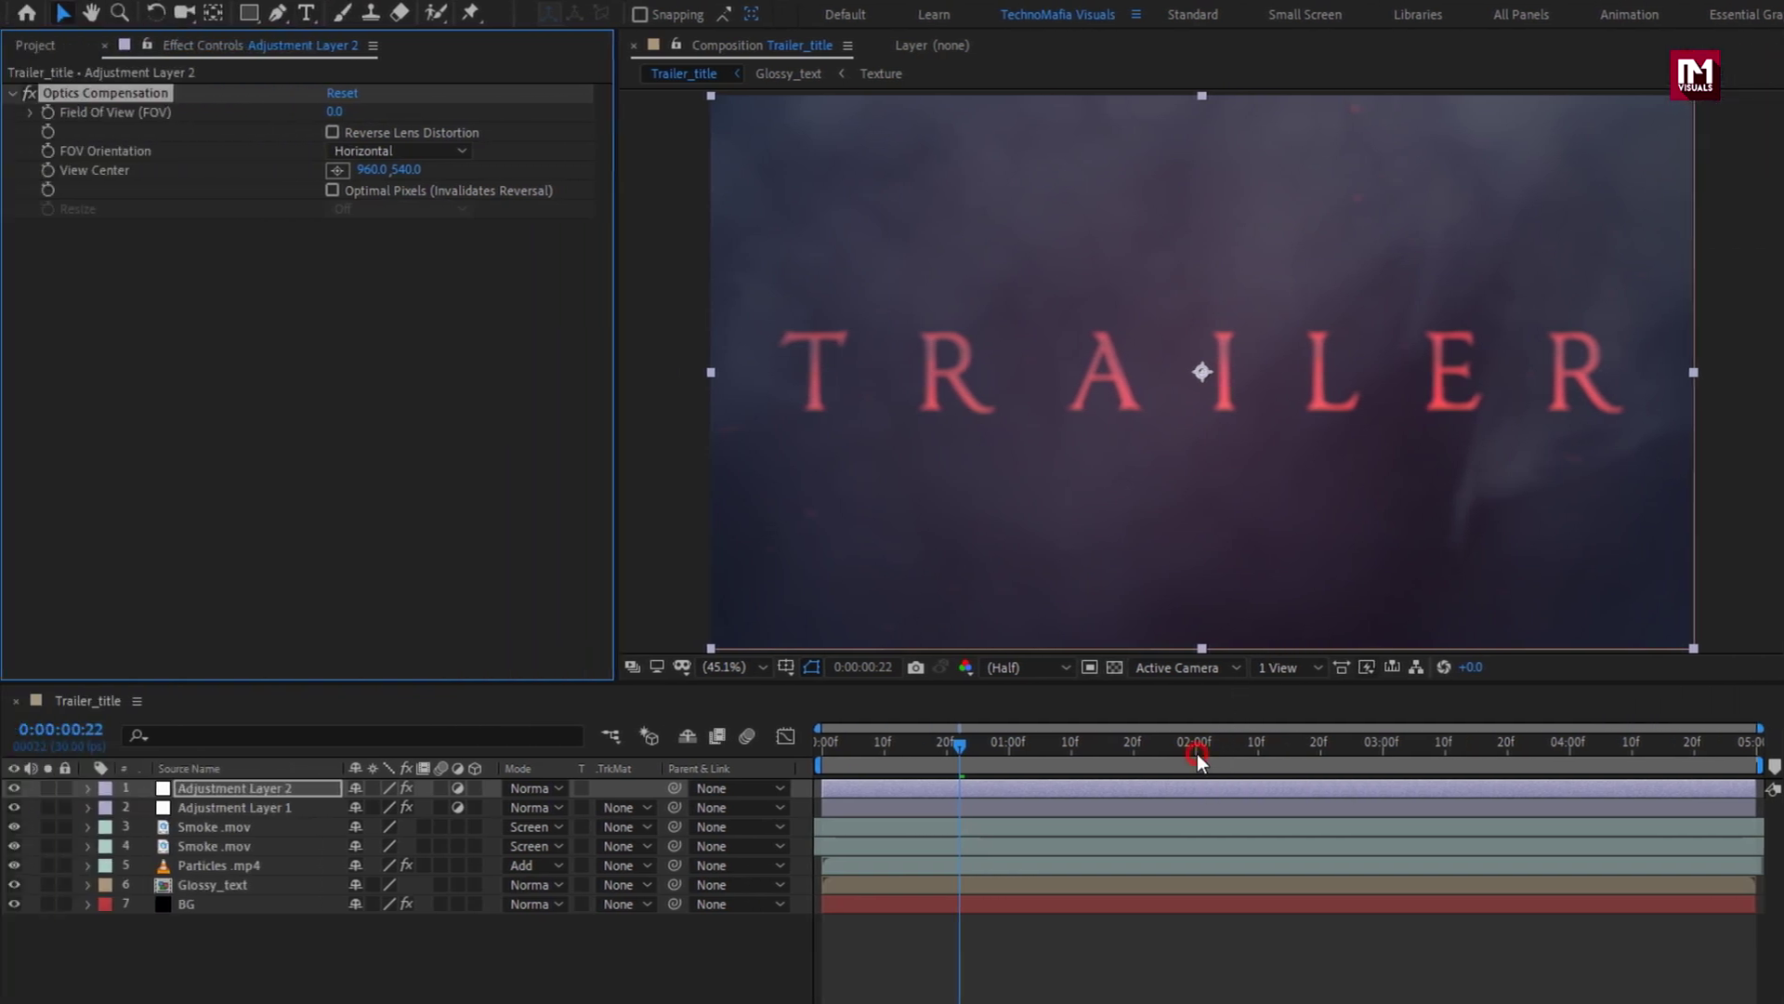
Keyframe Field of View at 0 at 2:00 and 80 at the start, with Reverse Lens Distortion on
{"action": "left_click", "coordinate": [1197, 757]}
{"action": "left_click", "coordinate": [47, 112]}
{"action": "left_click_drag", "start_coordinate": [840, 751], "coordinate": [795, 751]}
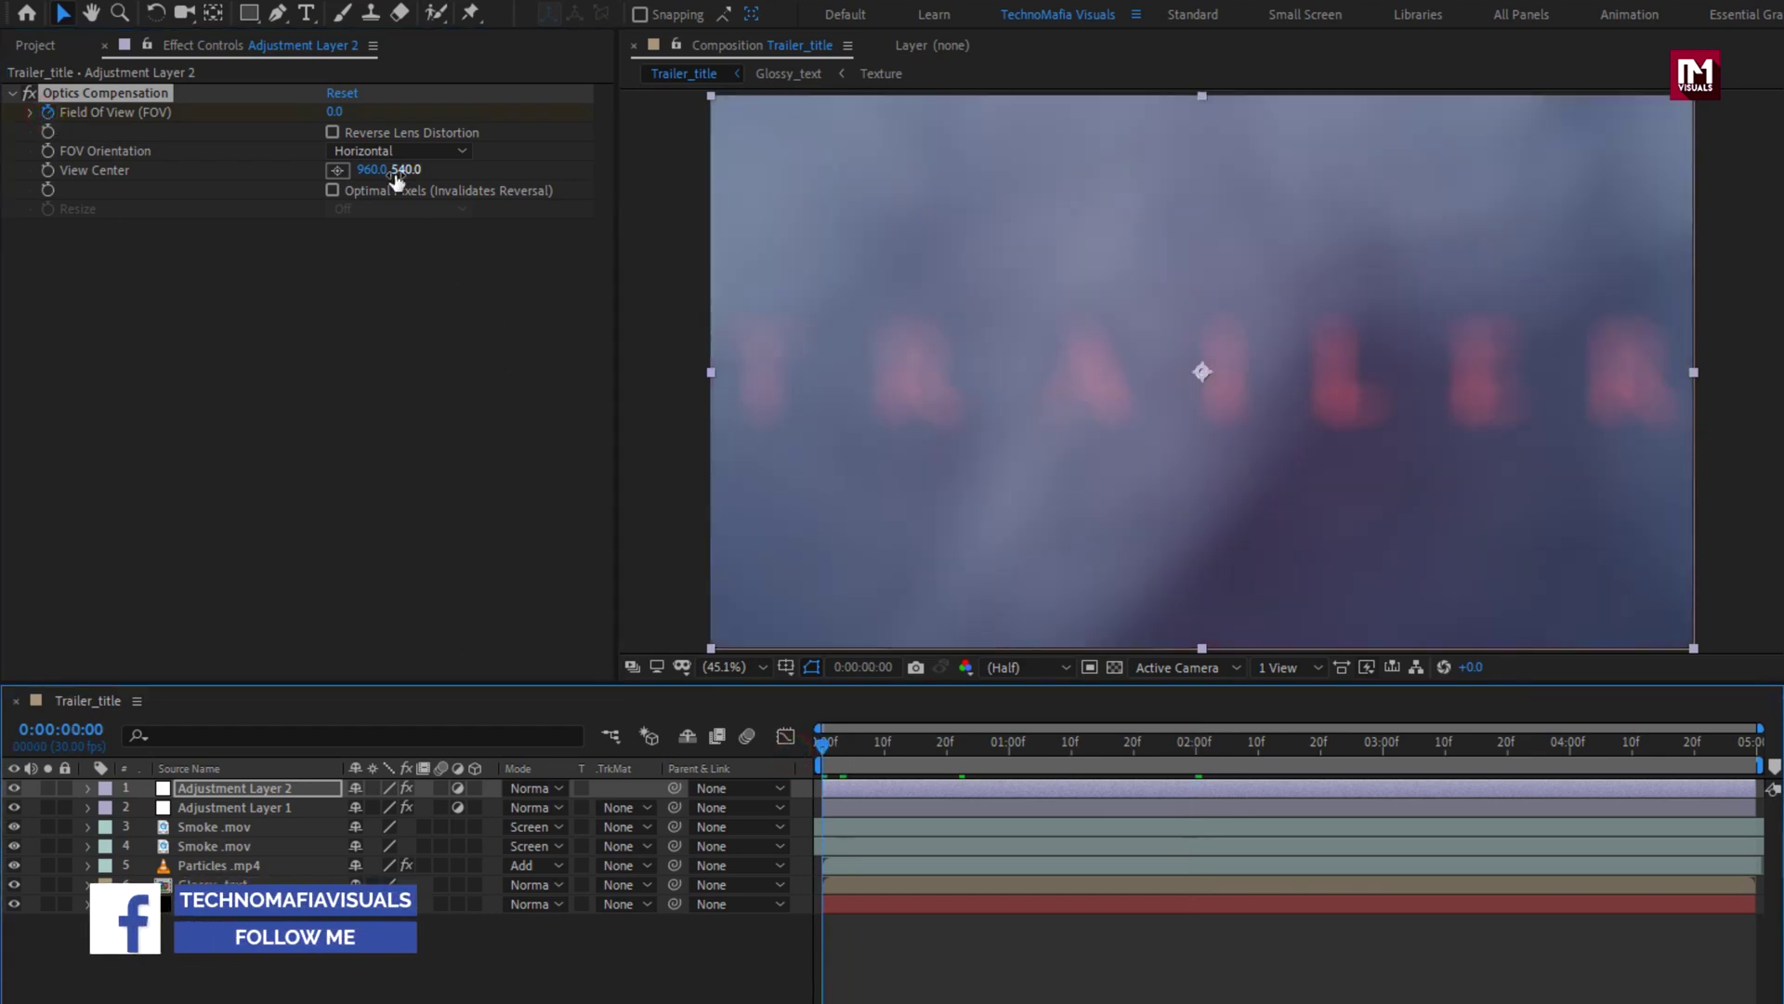
{"action": "left_click", "coordinate": [339, 113]}
{"action": "type", "text": "80"}
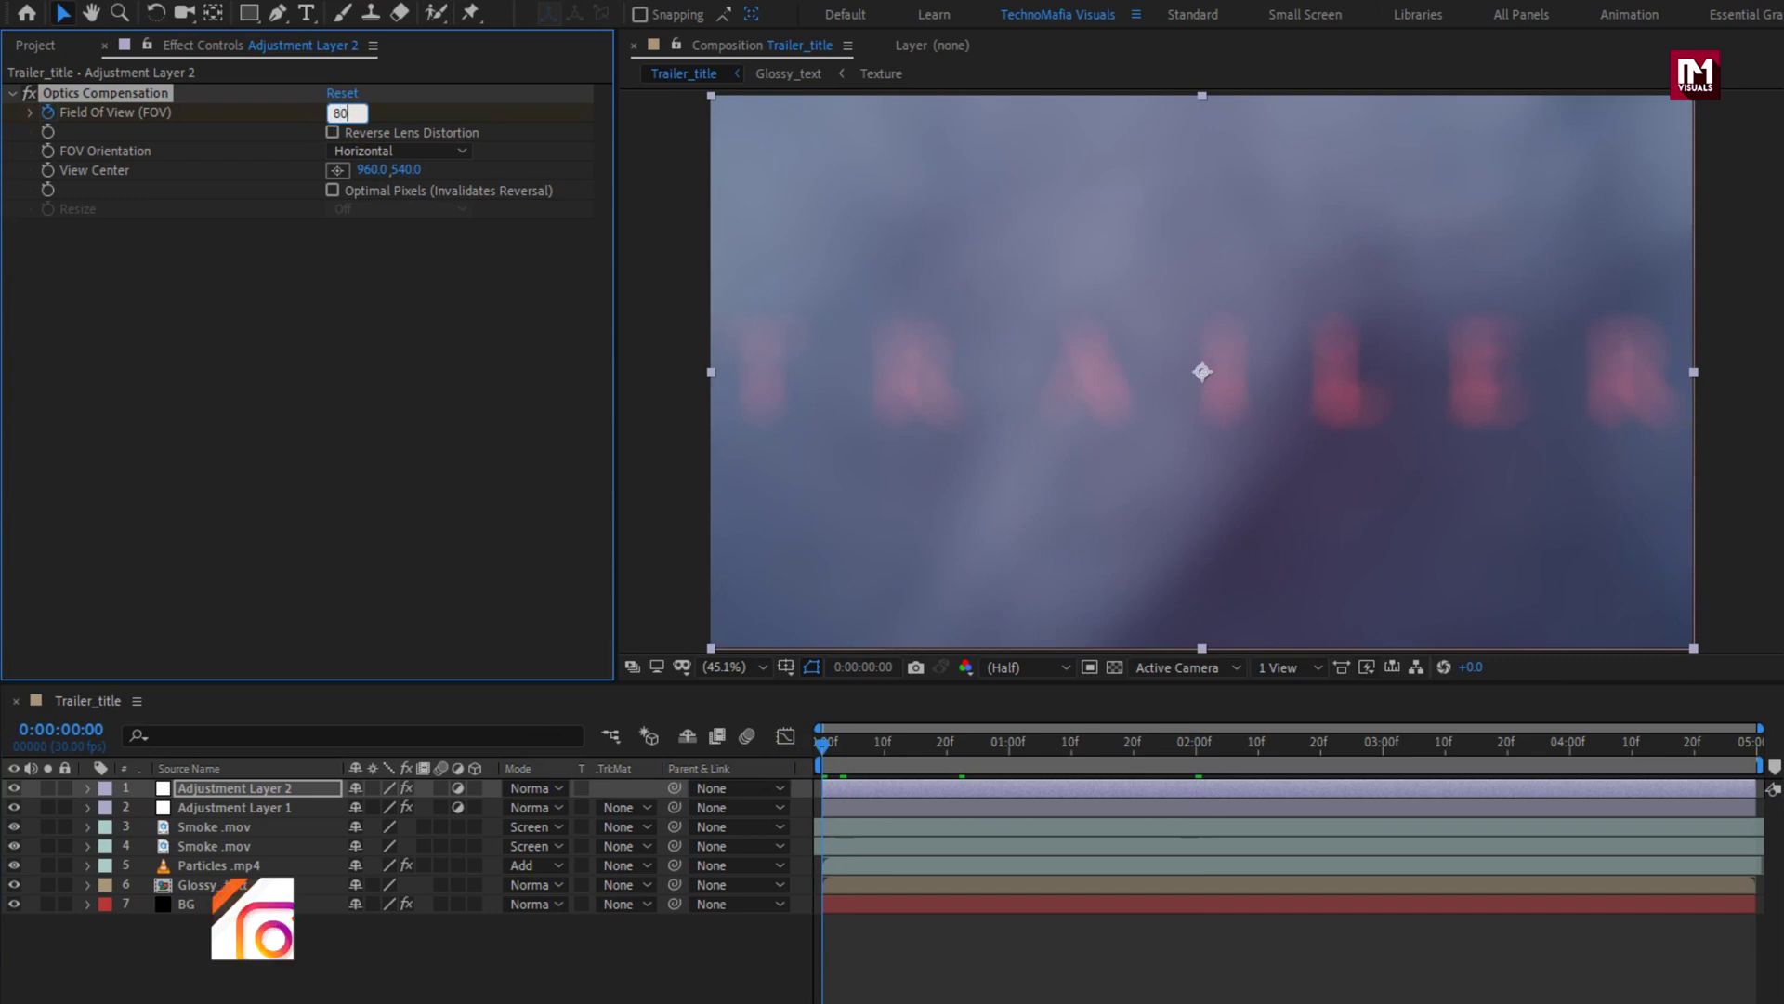
{"action": "key", "text": "Return"}
{"action": "left_click", "coordinate": [332, 133]}
Apply Easy Ease to both Field of View keyframes
{"action": "key", "text": "u"}
{"action": "left_click", "coordinate": [265, 786]}
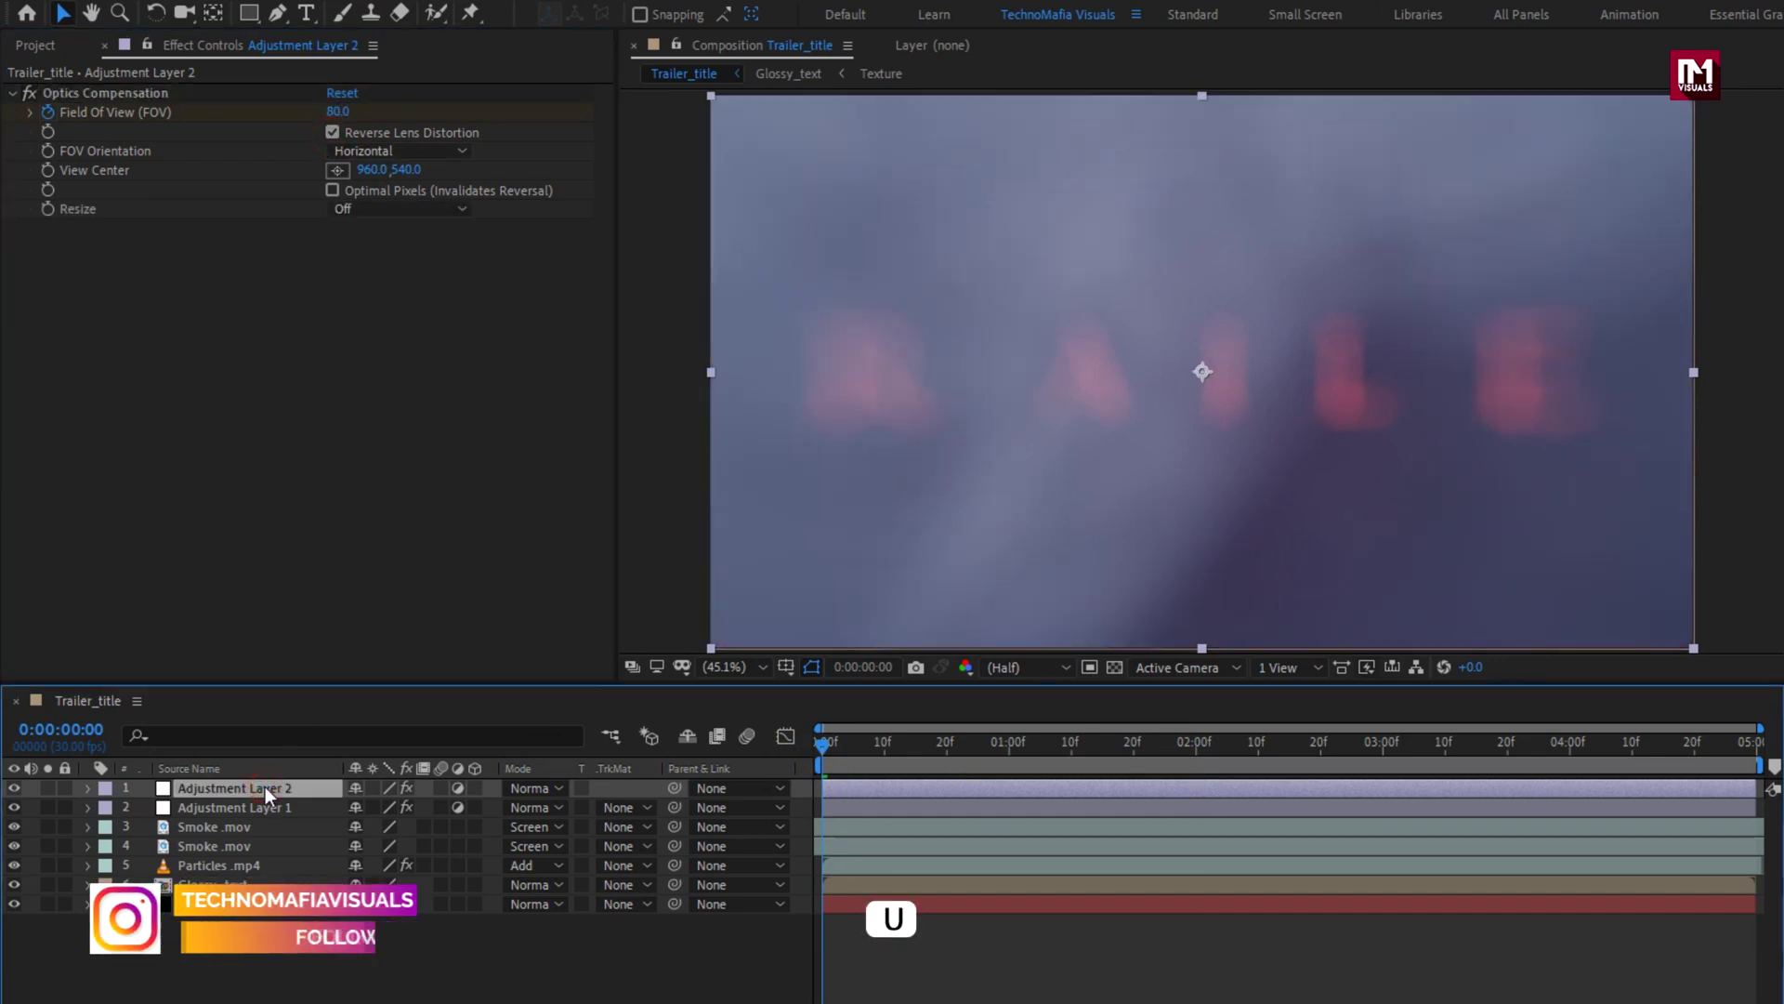
{"action": "key", "text": "u"}
{"action": "left_click_drag", "start_coordinate": [1220, 817], "coordinate": [805, 839]}
{"action": "right_click", "coordinate": [823, 828]}
{"action": "mouse_move", "coordinate": [978, 811]}
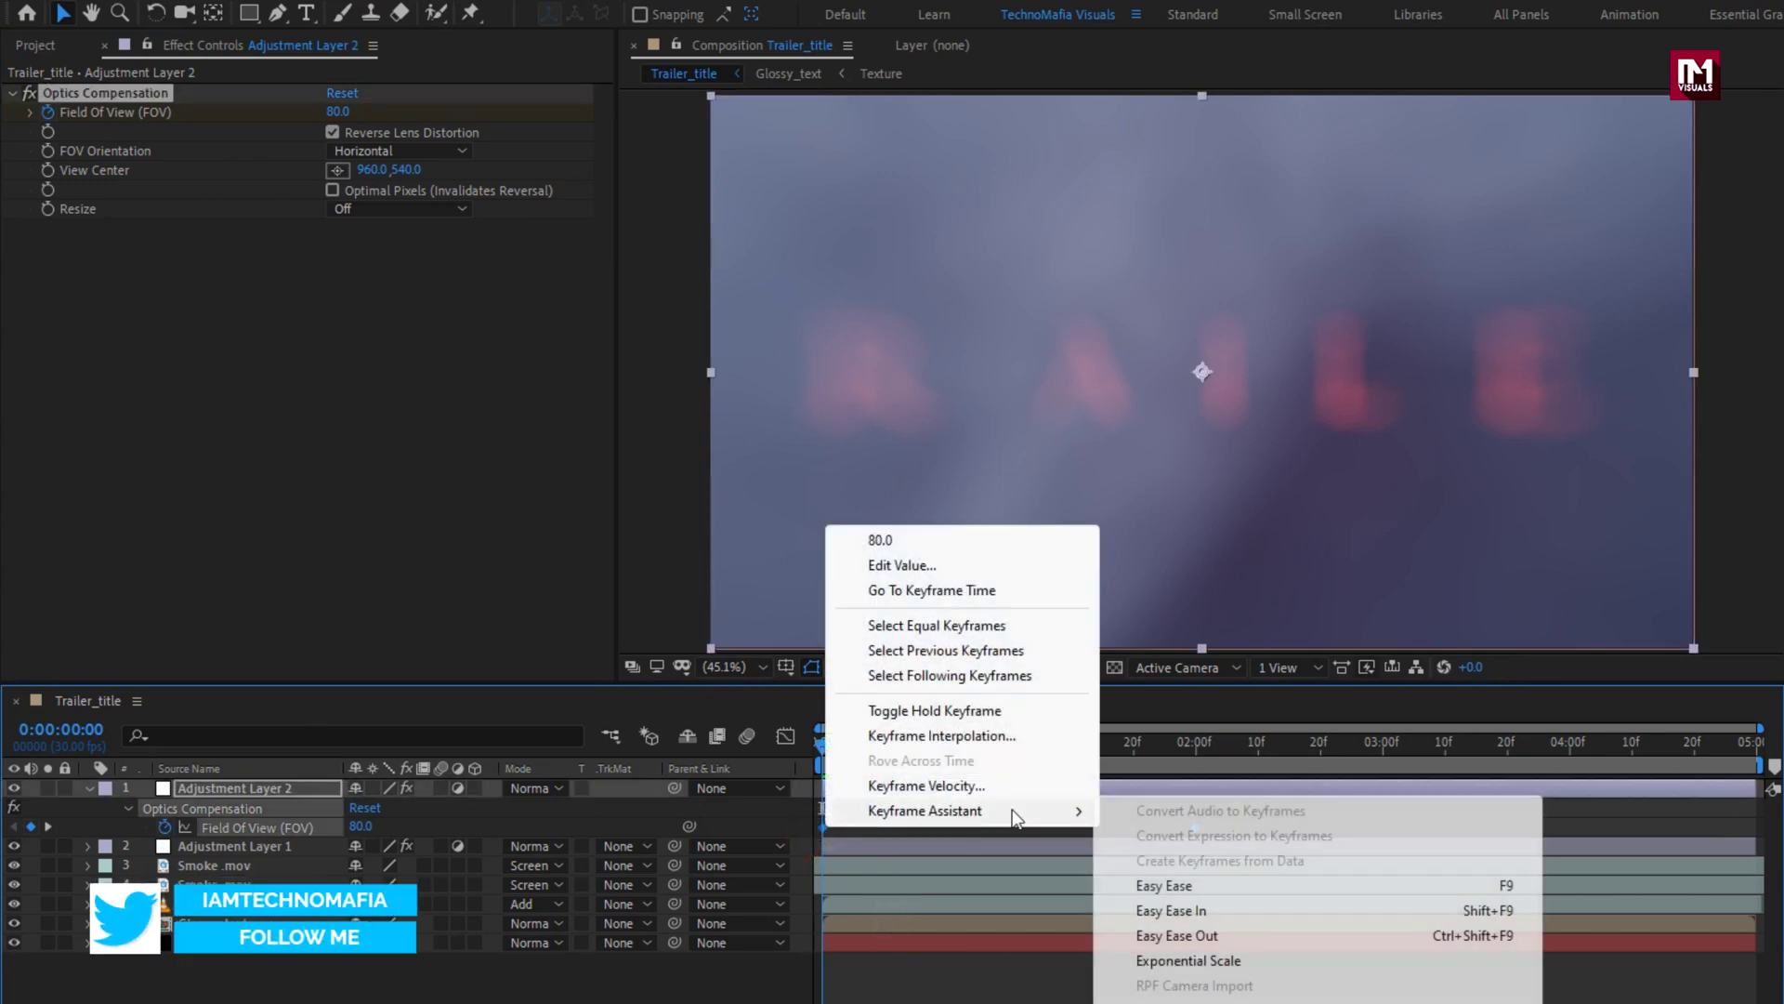
{"action": "left_click", "coordinate": [1152, 879]}
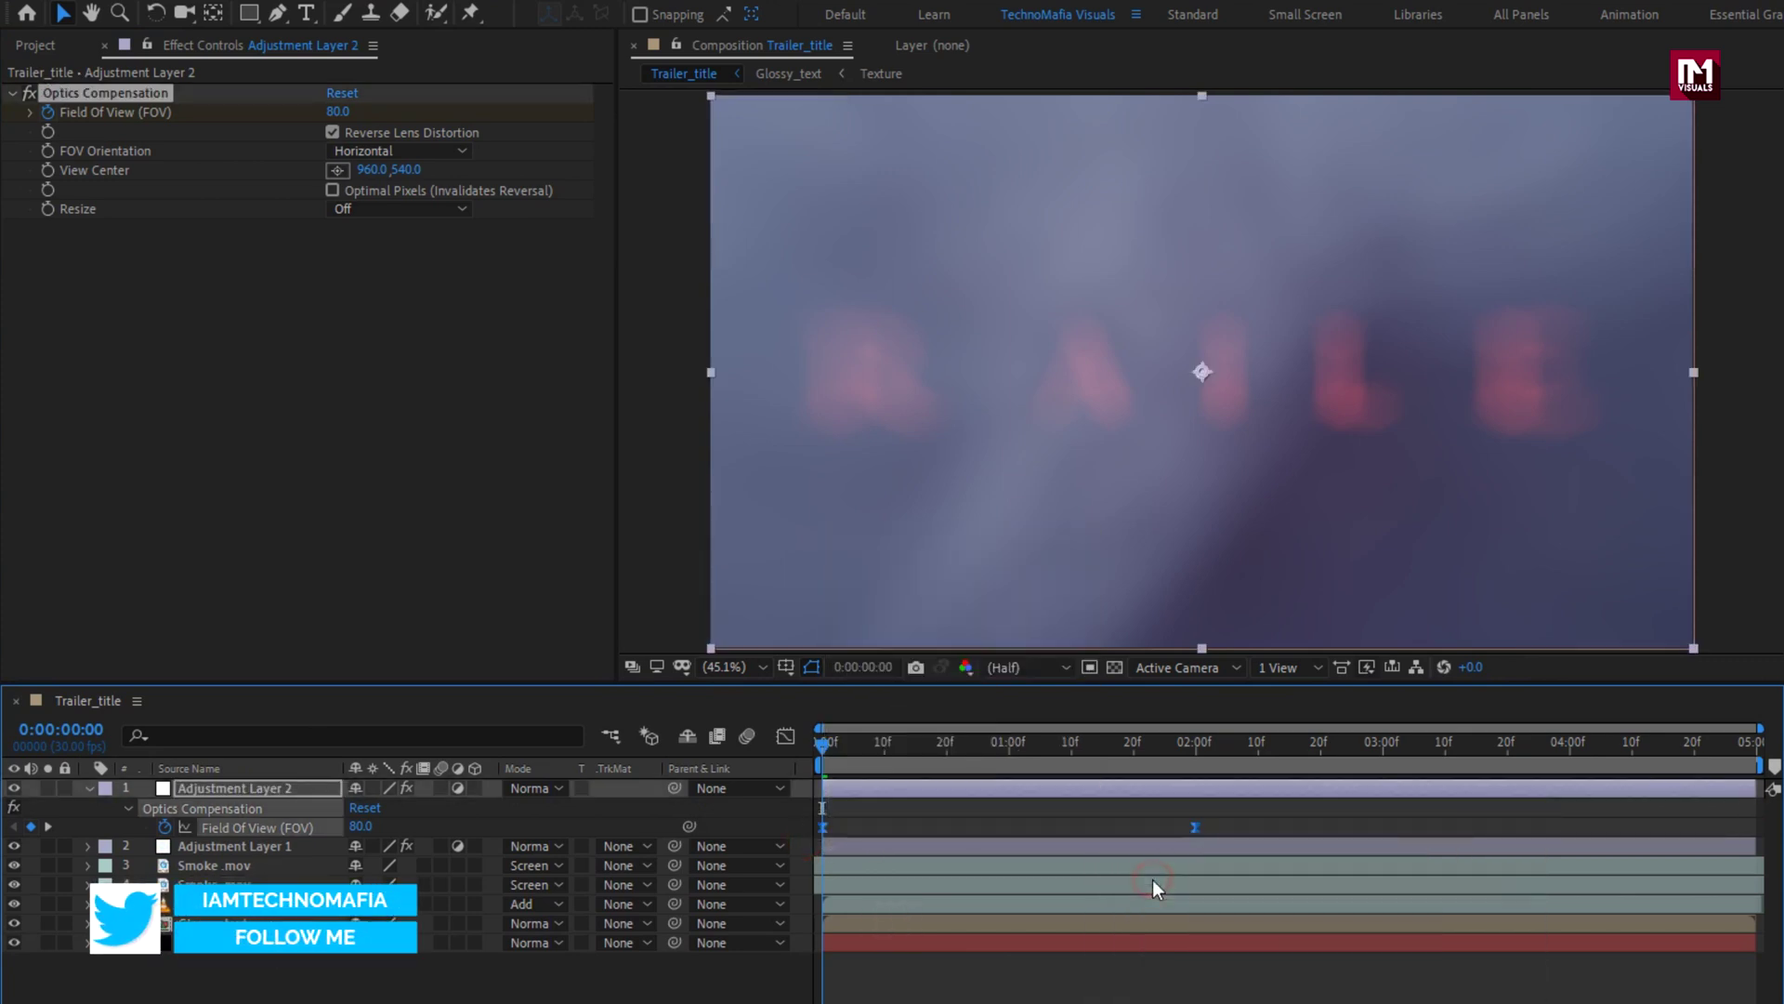
Adjust the Field of View speed curve to change fast then ease in, and preview the push-in
{"action": "left_click", "coordinate": [787, 735]}
{"action": "left_click_drag", "start_coordinate": [1133, 799], "coordinate": [1035, 797]}
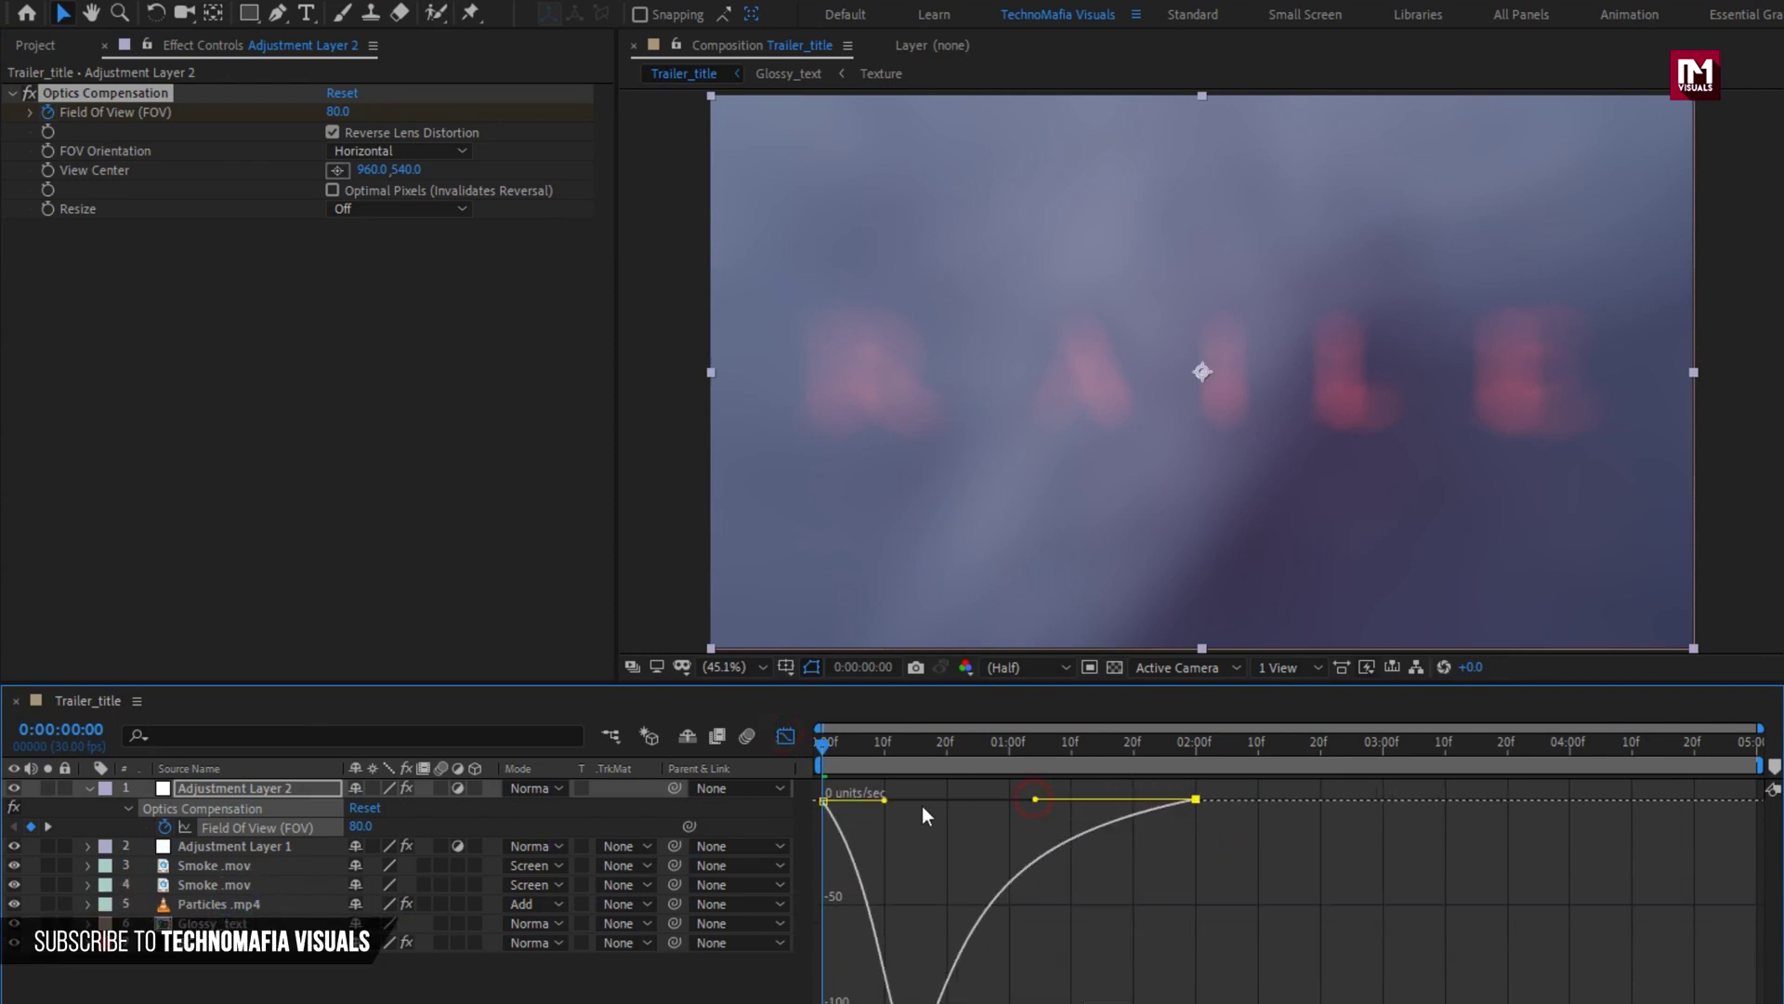
{"action": "left_click_drag", "start_coordinate": [888, 801], "coordinate": [864, 800]}
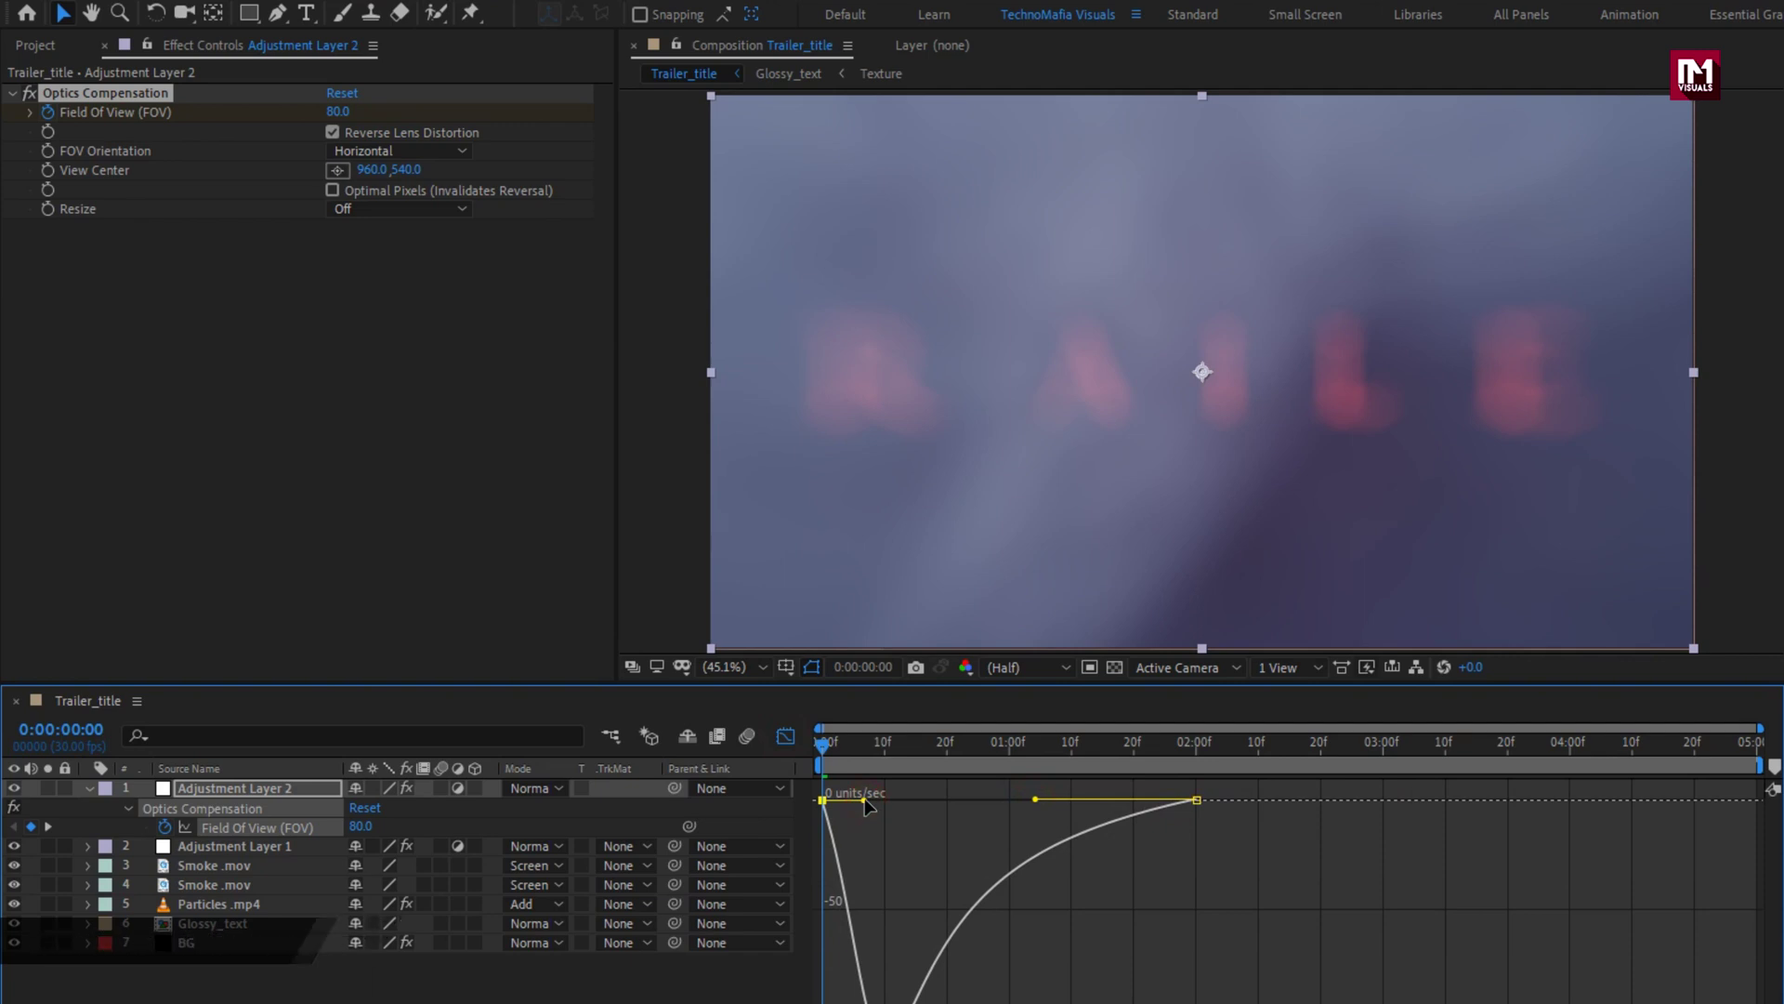
{"action": "left_click", "coordinate": [788, 737]}
{"action": "left_click", "coordinate": [879, 743]}
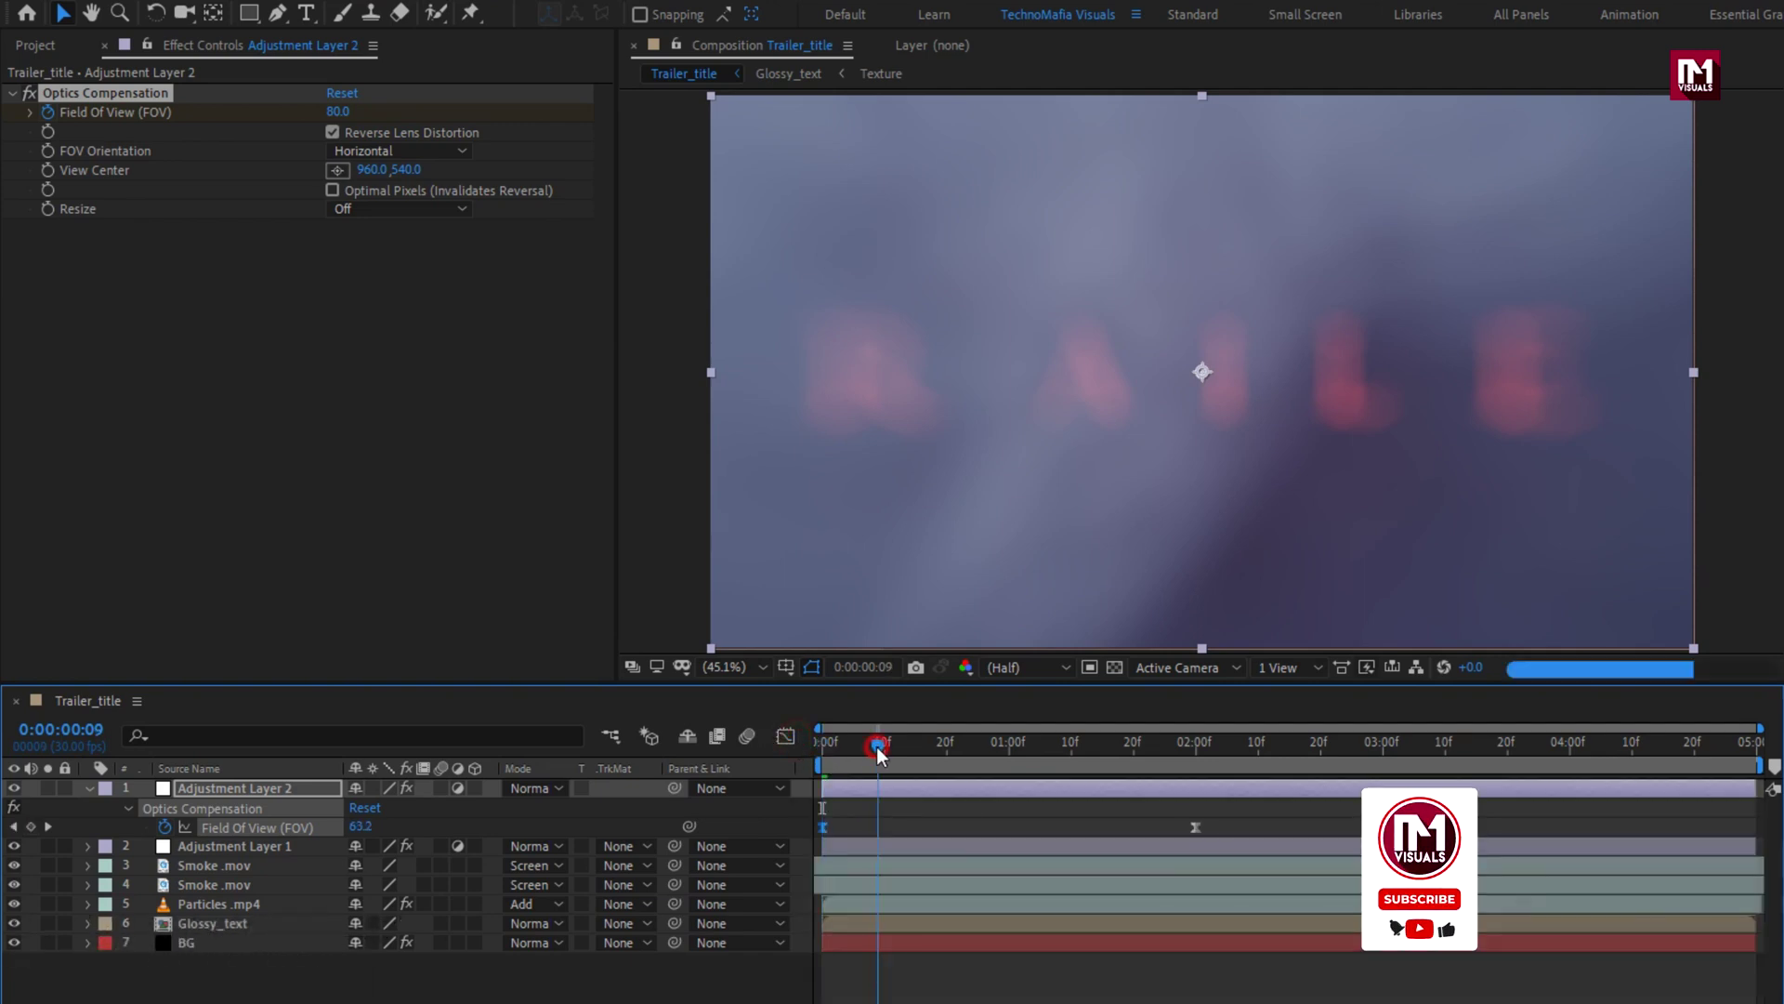
{"action": "left_click_drag", "start_coordinate": [878, 749], "coordinate": [824, 749]}
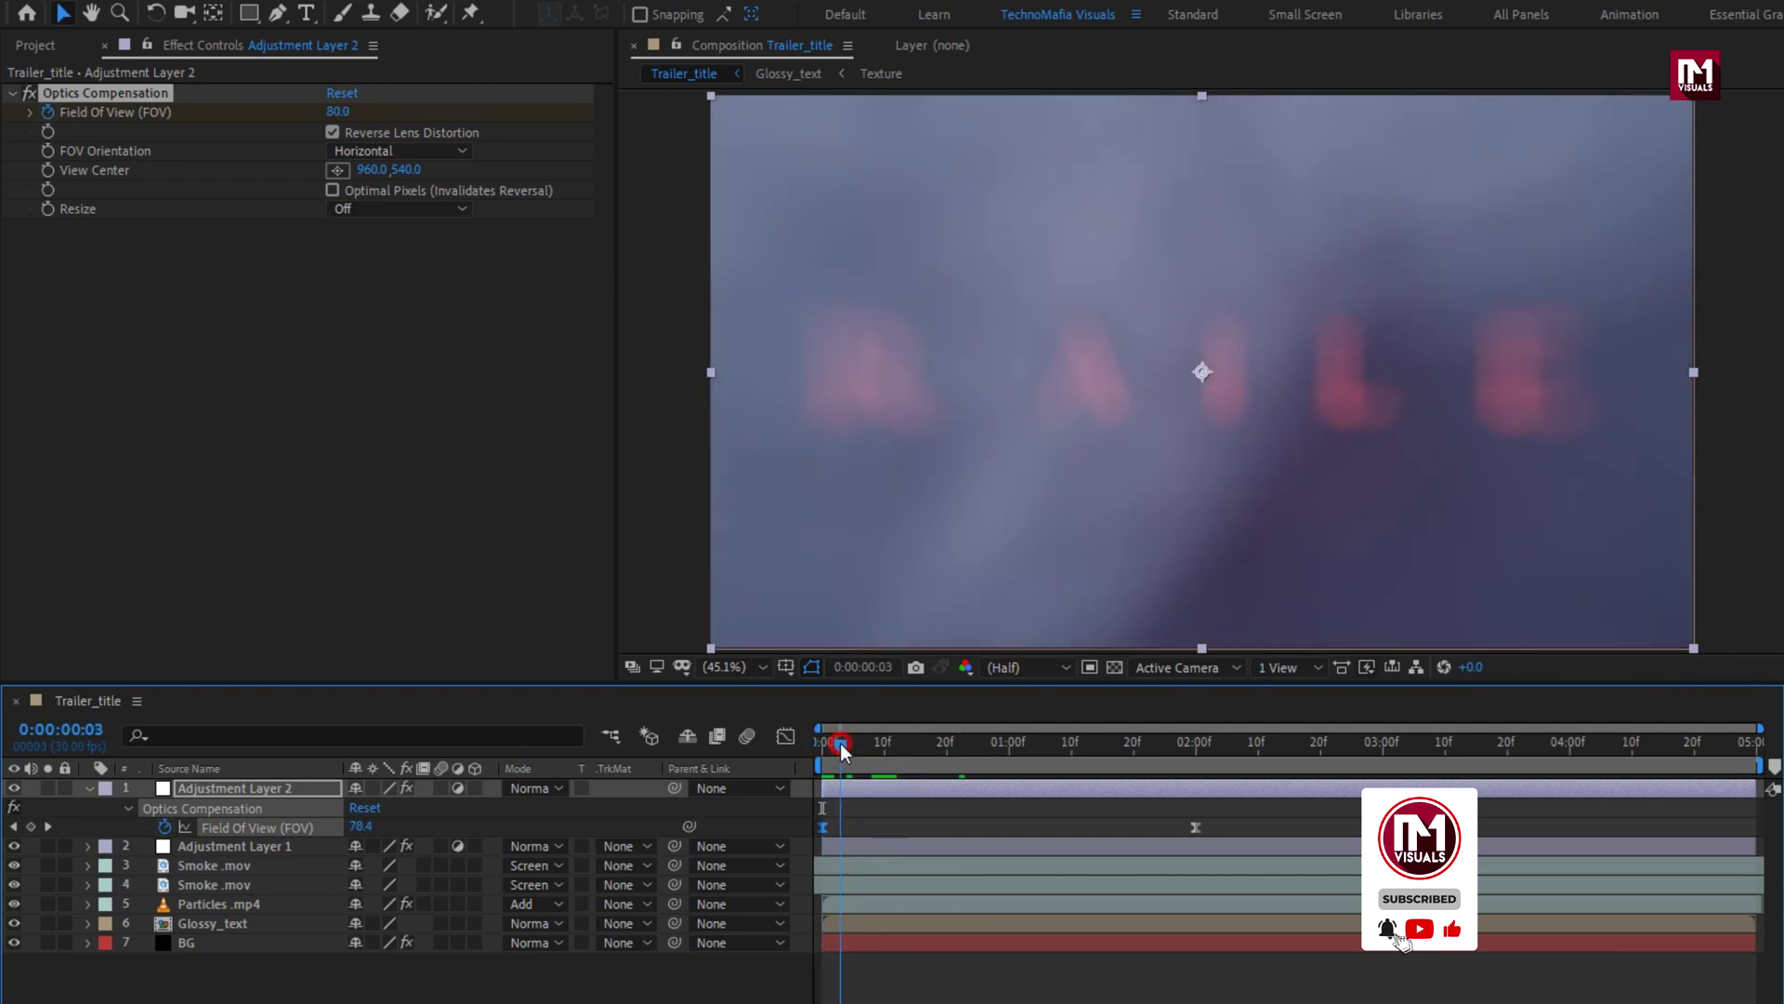
{"action": "left_click", "coordinate": [859, 749]}
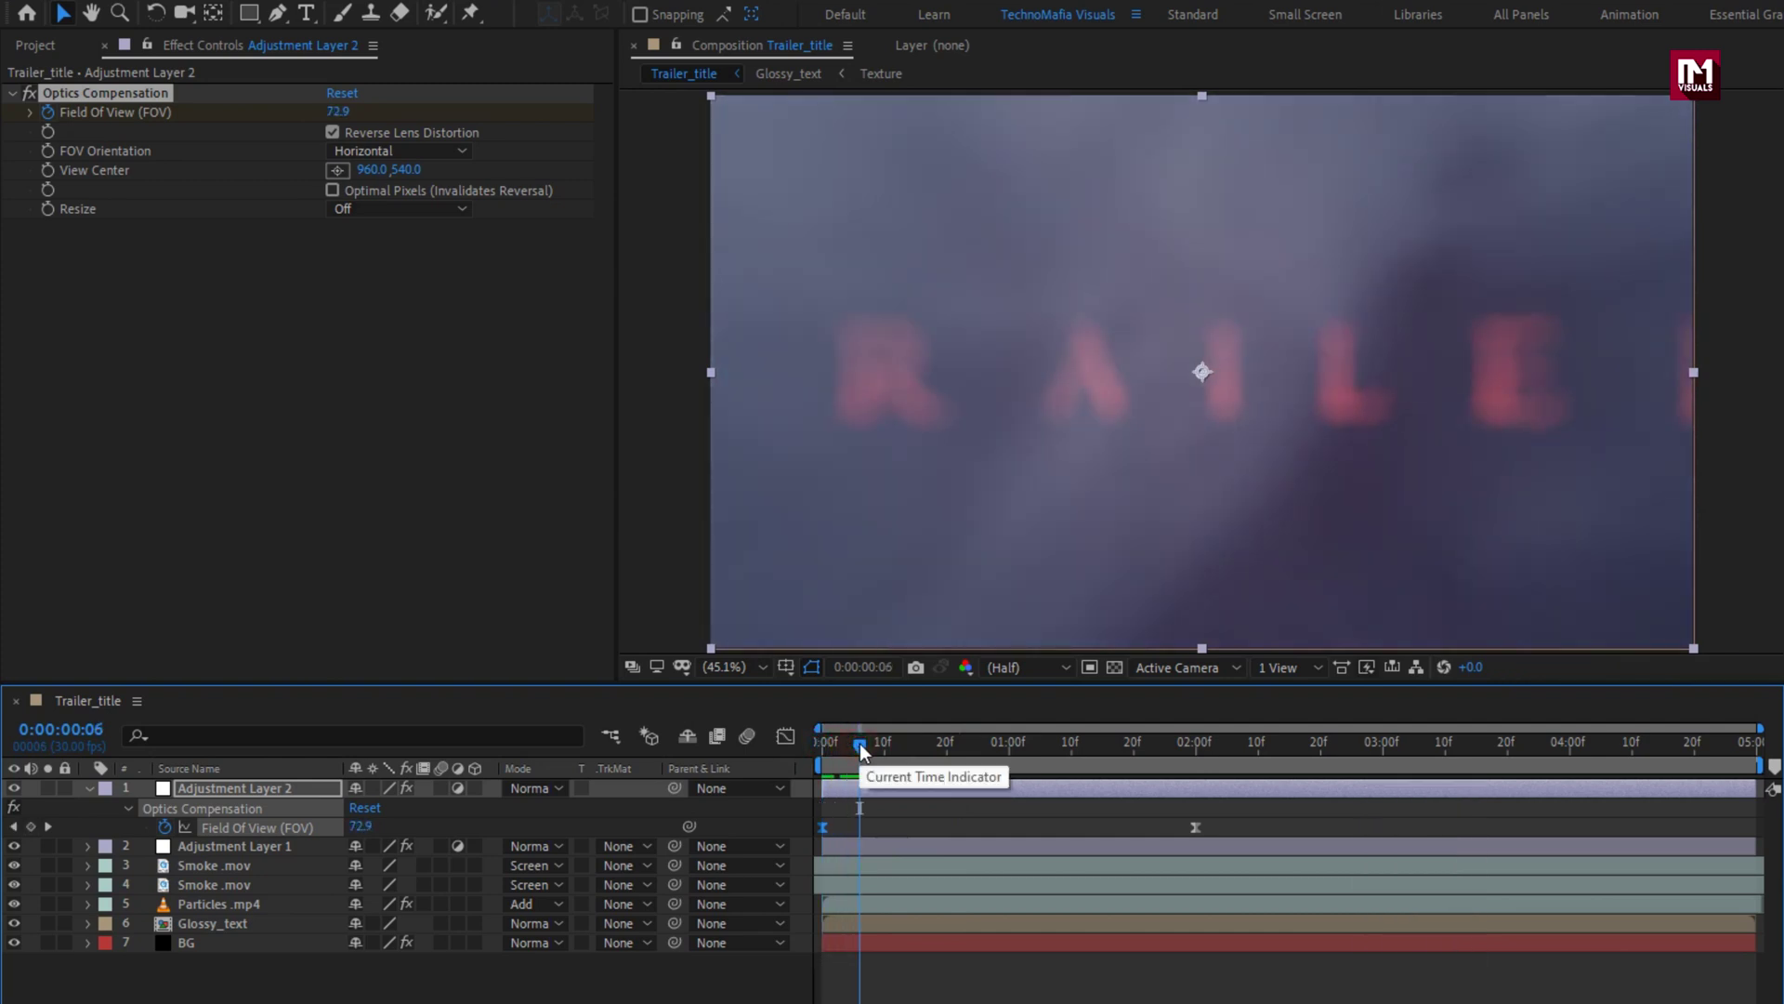
{"action": "left_click", "coordinate": [214, 789]}
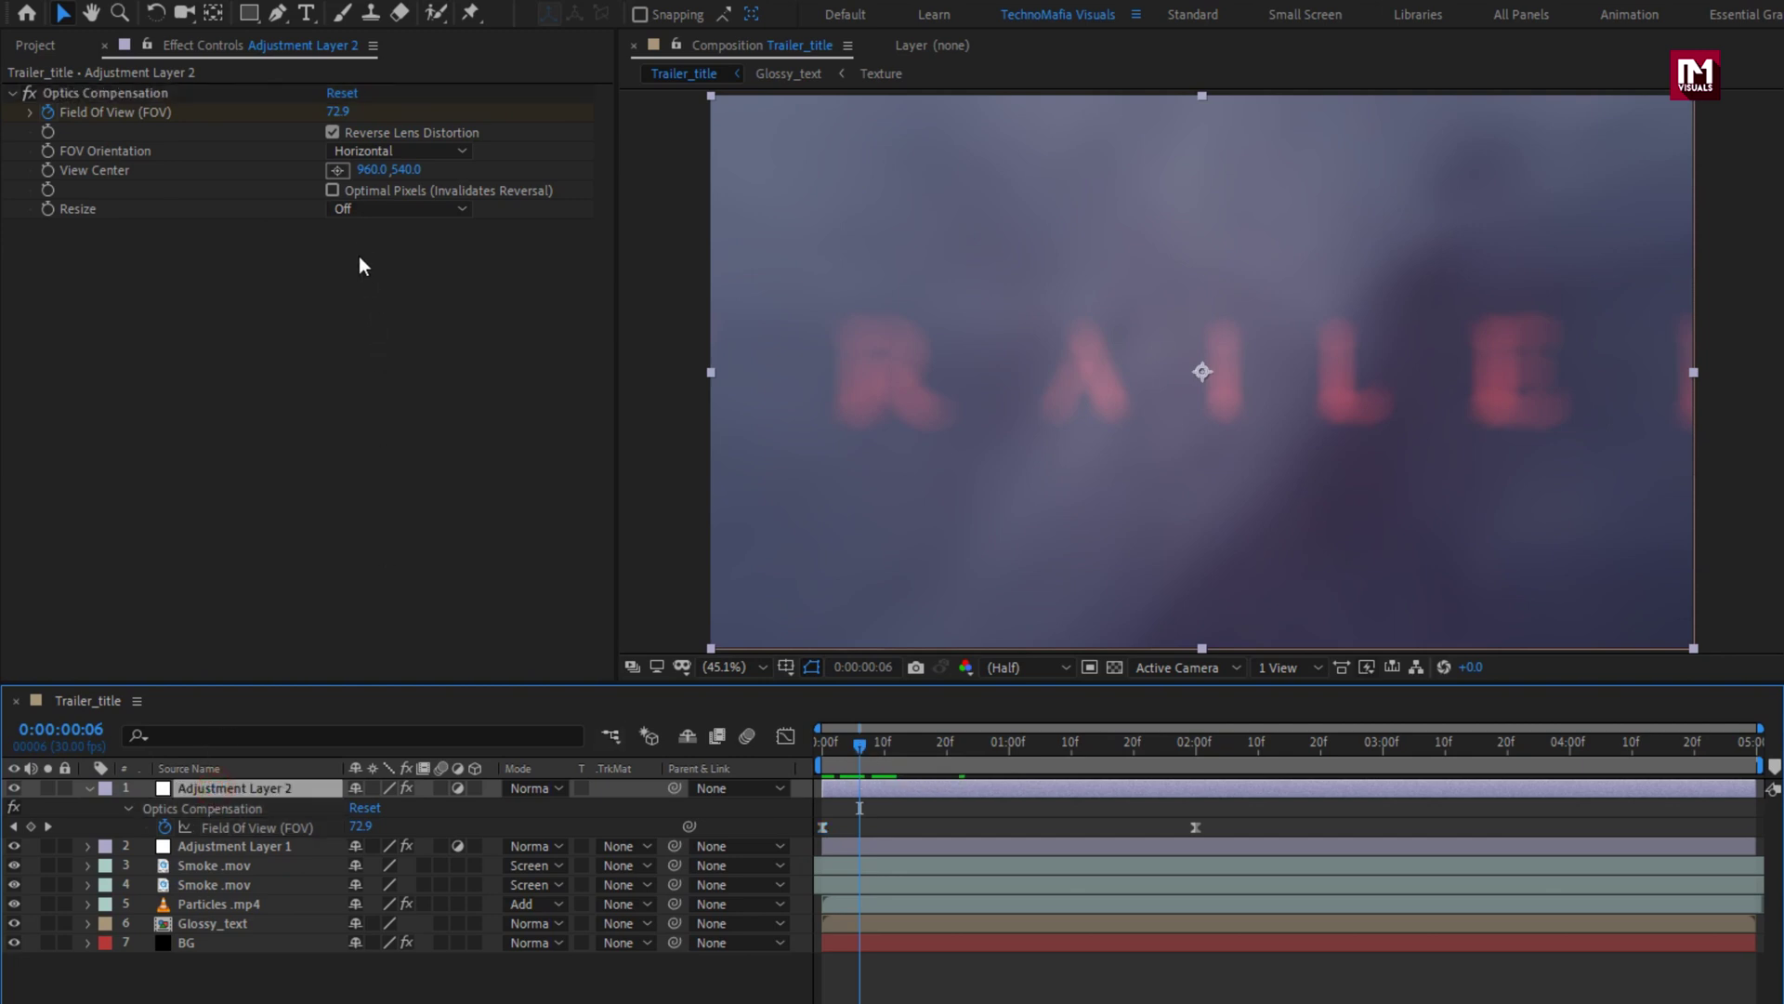
Set the Optics Compensation FOV Orientation to Vertical
{"action": "left_click", "coordinate": [372, 151]}
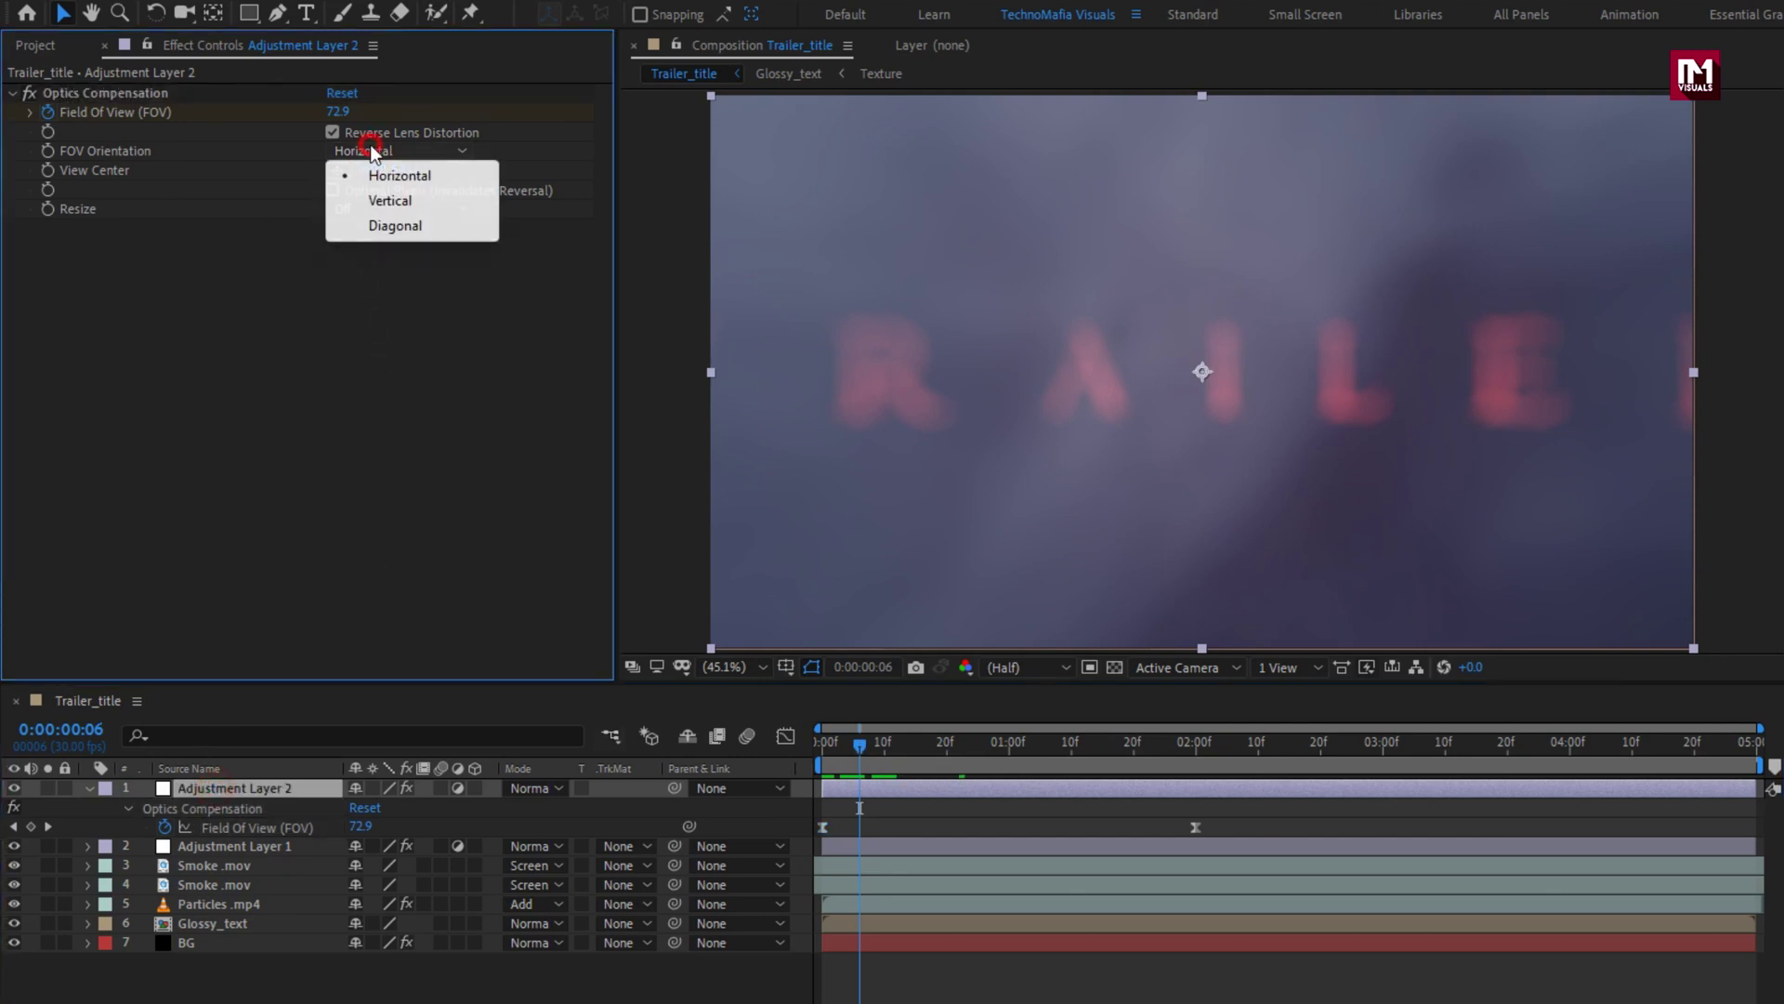
{"action": "left_click", "coordinate": [376, 202]}
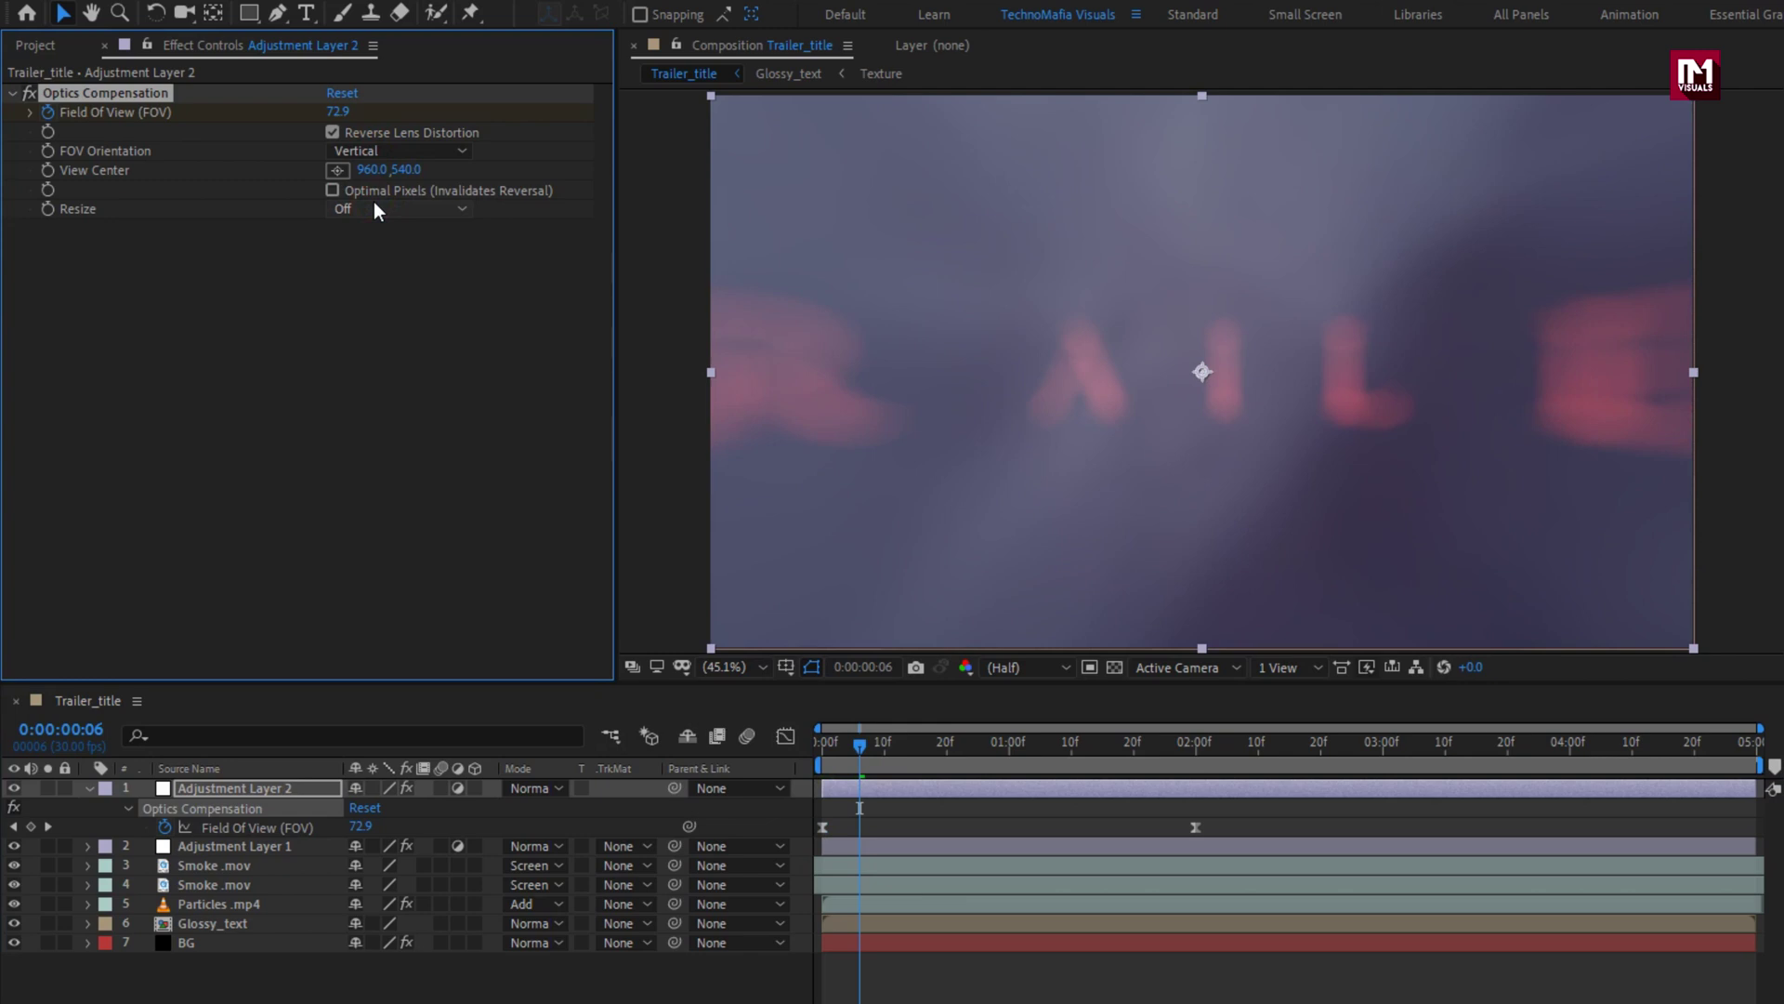
{"action": "left_click", "coordinate": [89, 788]}
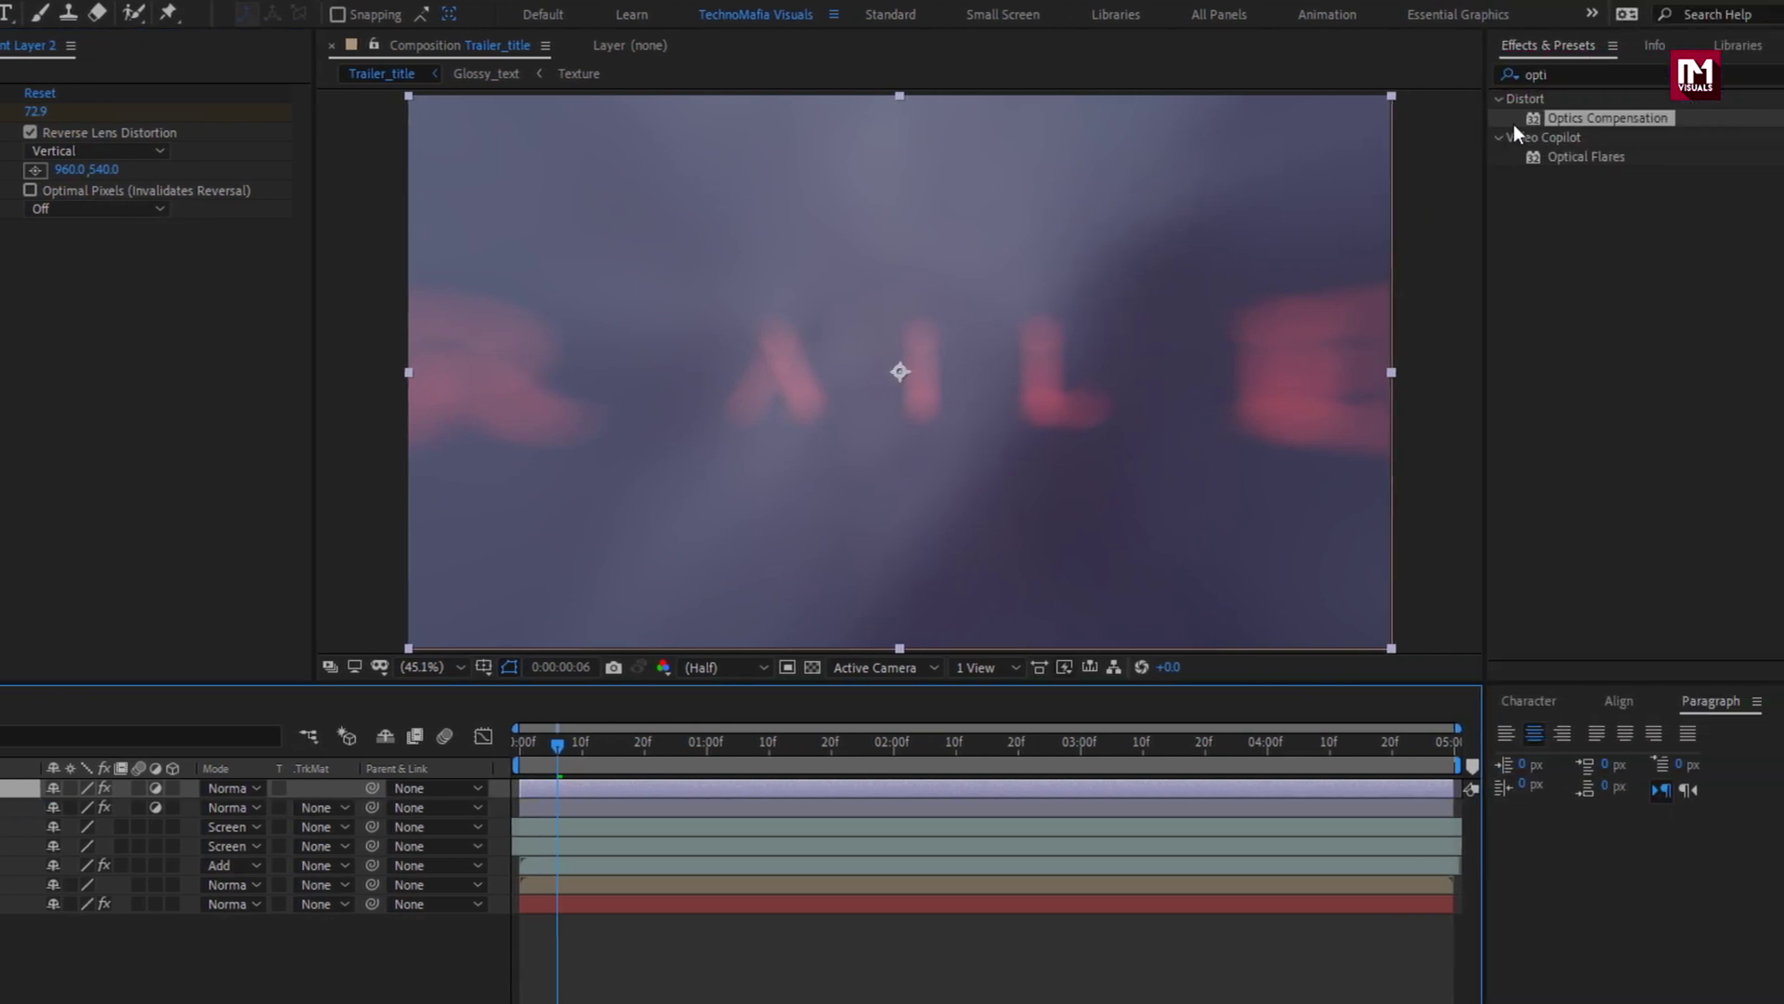
Apply Sharpen to the adjustment layer with Sharpen Amount 10
{"action": "left_click", "coordinate": [1545, 71]}
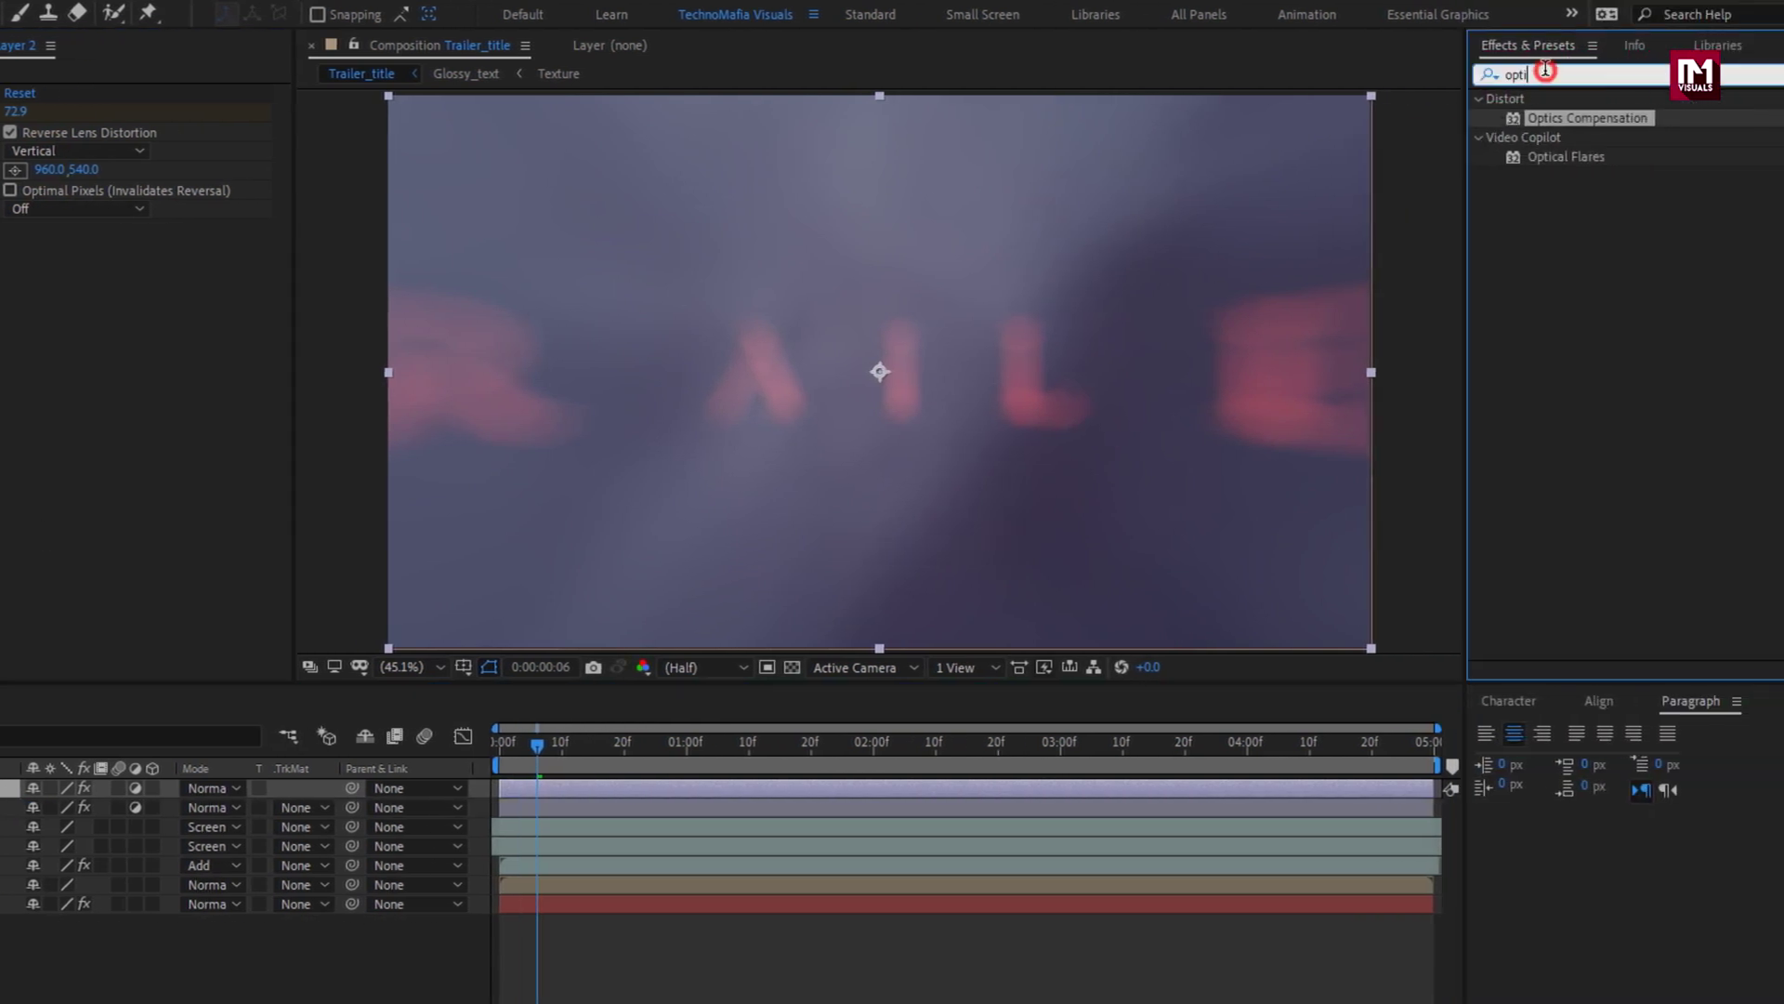
{"action": "type", "text": "shar"}
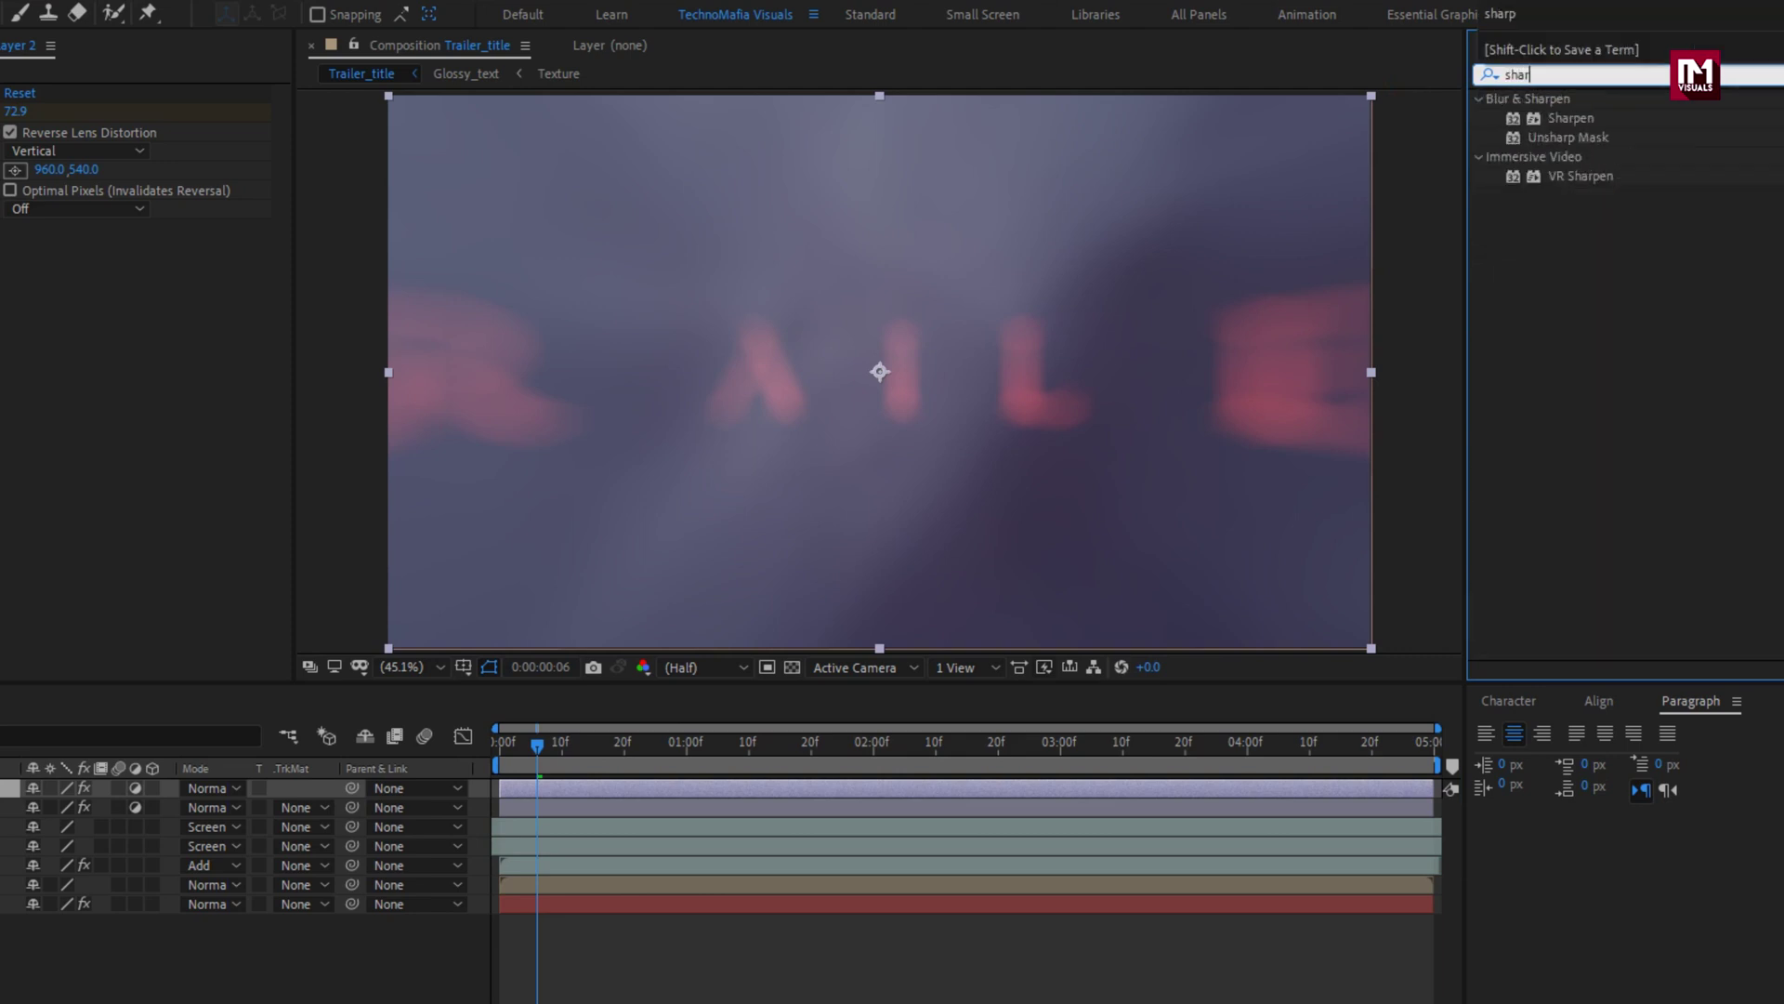
{"action": "double_click", "coordinate": [1573, 119]}
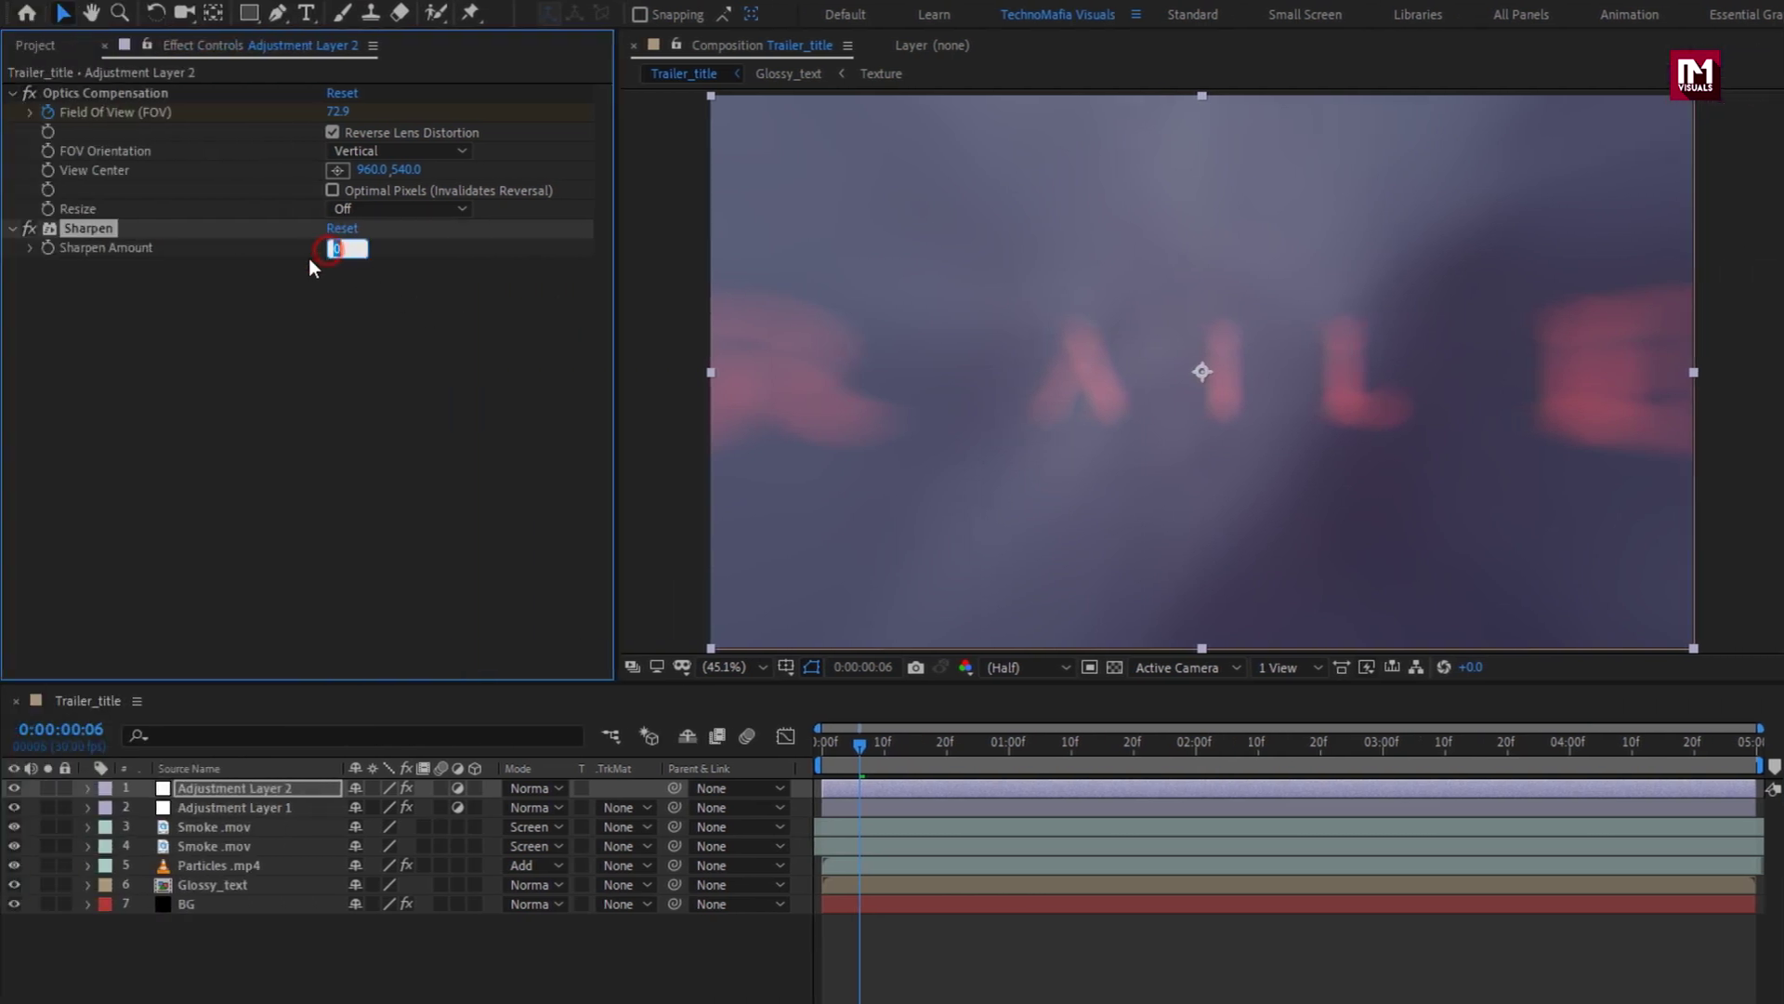
{"action": "type", "text": "10"}
{"action": "key", "text": "Return"}
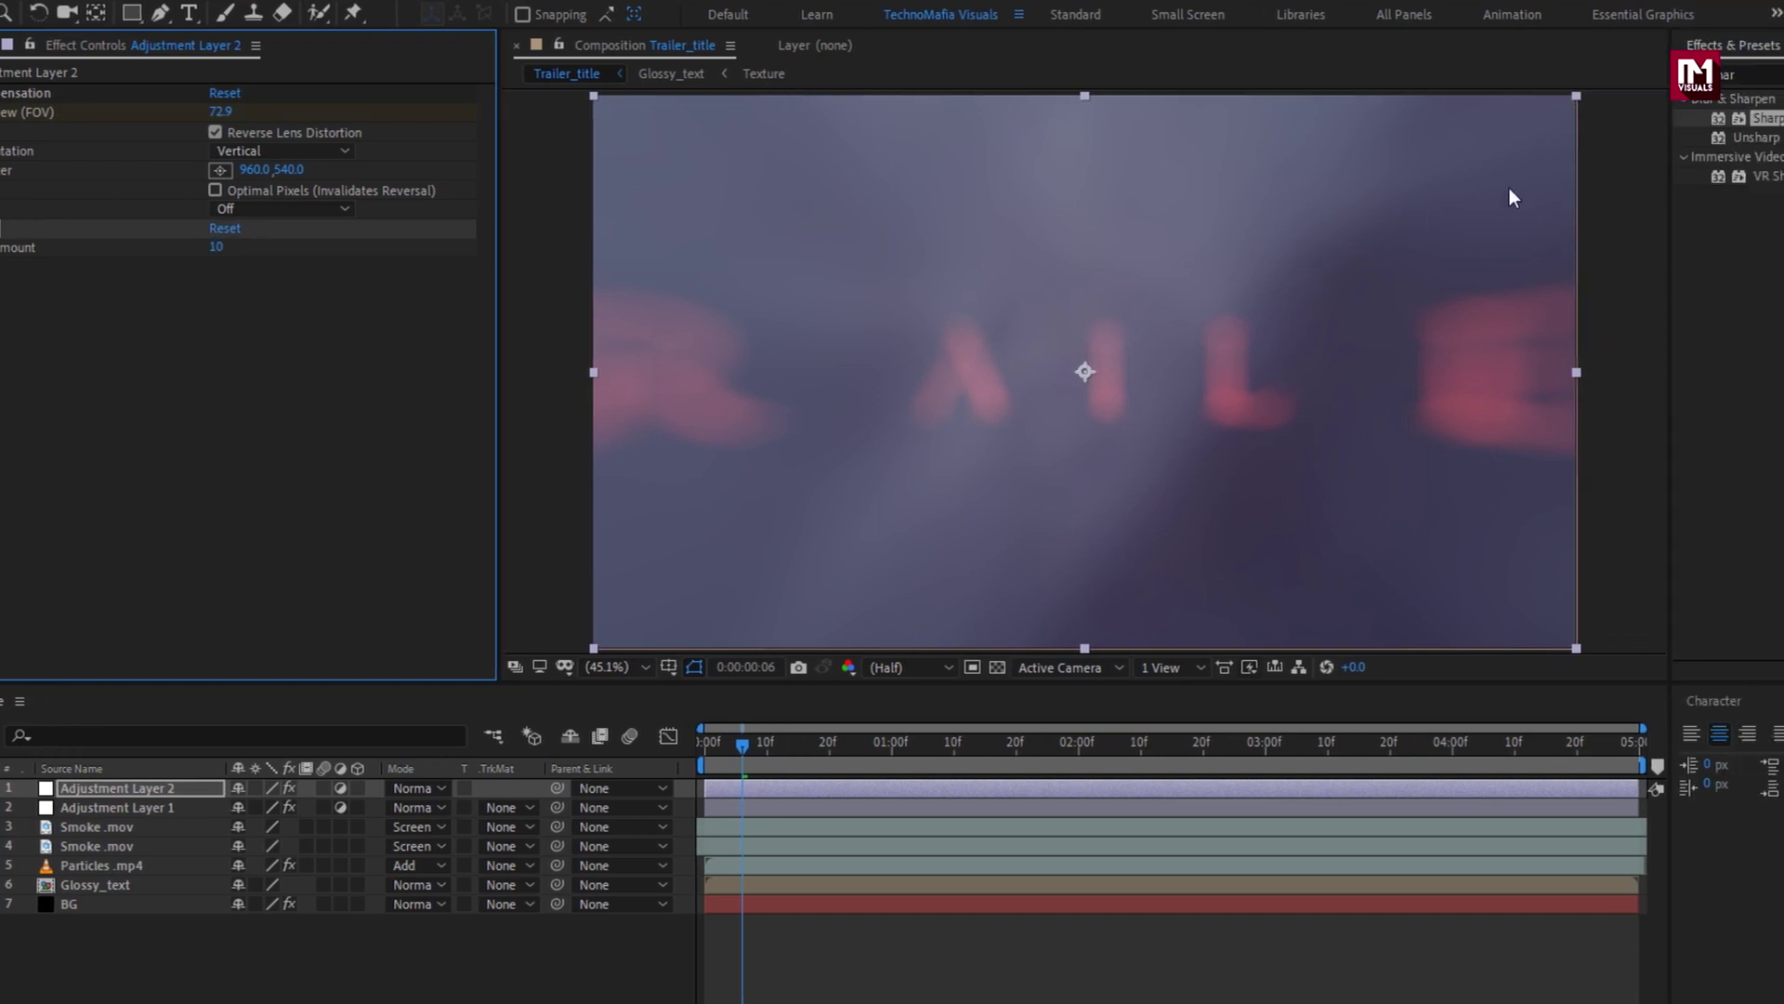
Apply Noise to the adjustment layer with Amount of Noise 2%
{"action": "left_click_drag", "start_coordinate": [1537, 73], "coordinate": [1441, 77]}
{"action": "type", "text": "noise"}
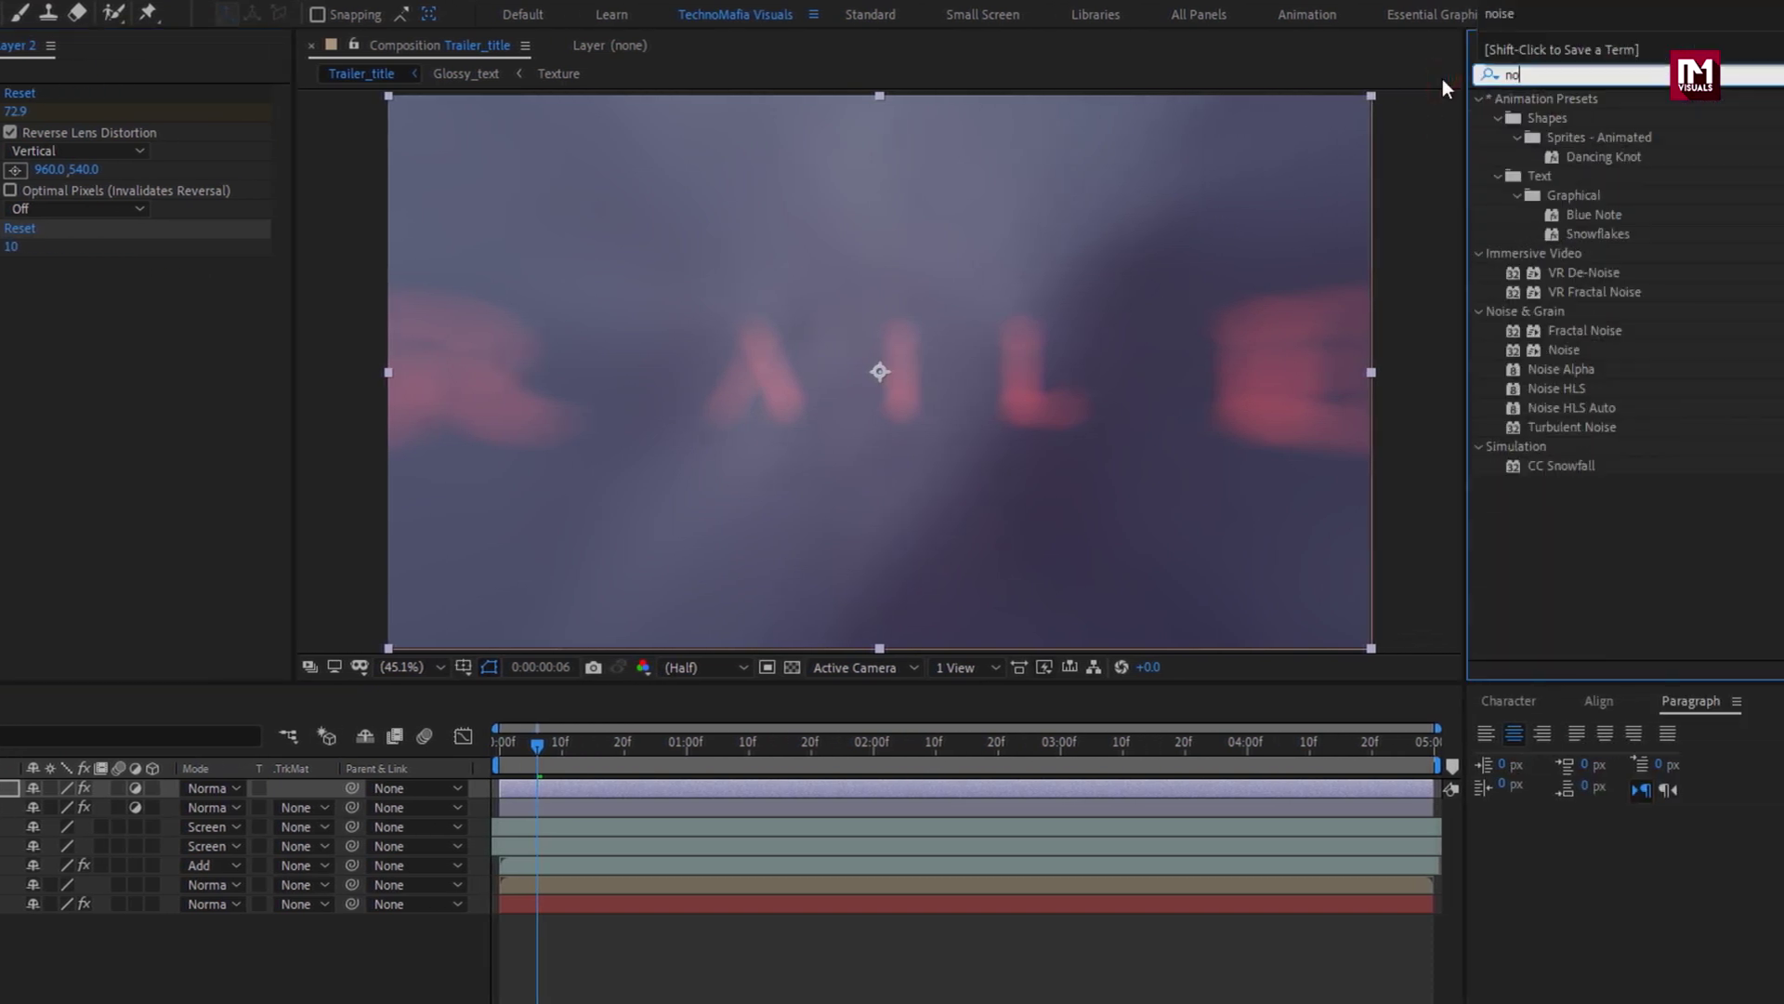
{"action": "double_click", "coordinate": [1558, 196]}
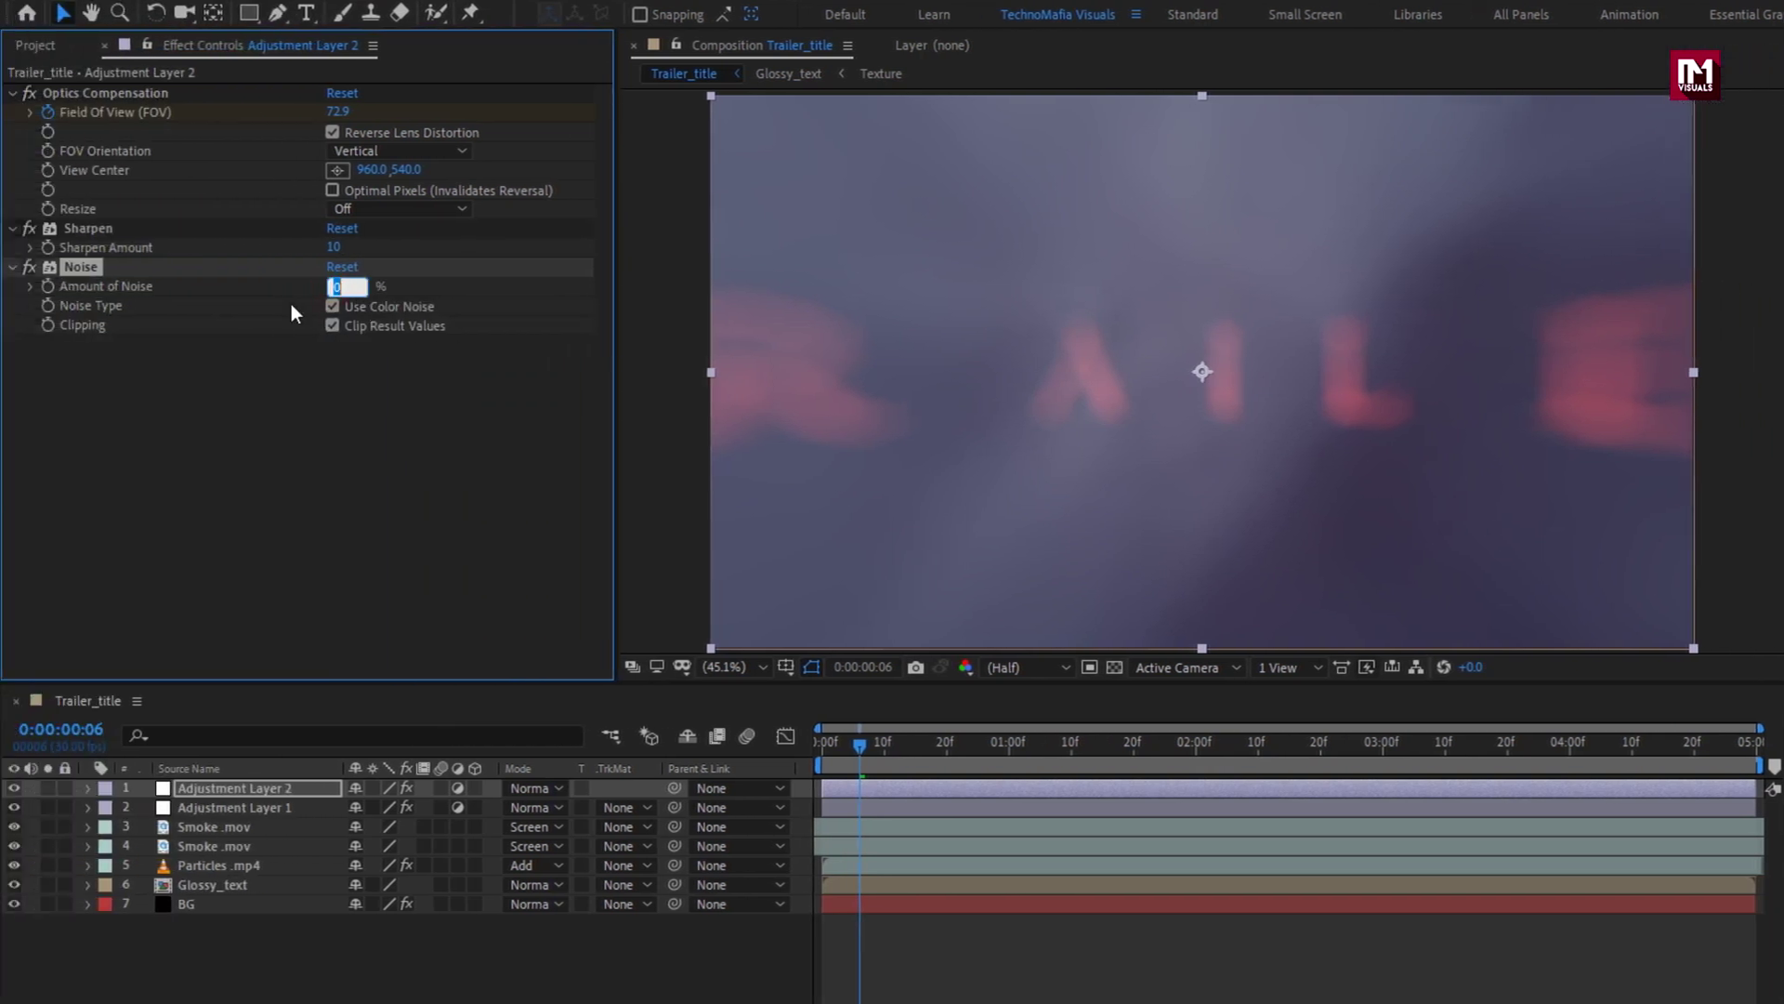
{"action": "type", "text": "2"}
{"action": "key", "text": "Return"}
Make Glossy_text a 3D layer and add a Two-Node 50mm Camera 1
{"action": "left_click", "coordinate": [247, 884]}
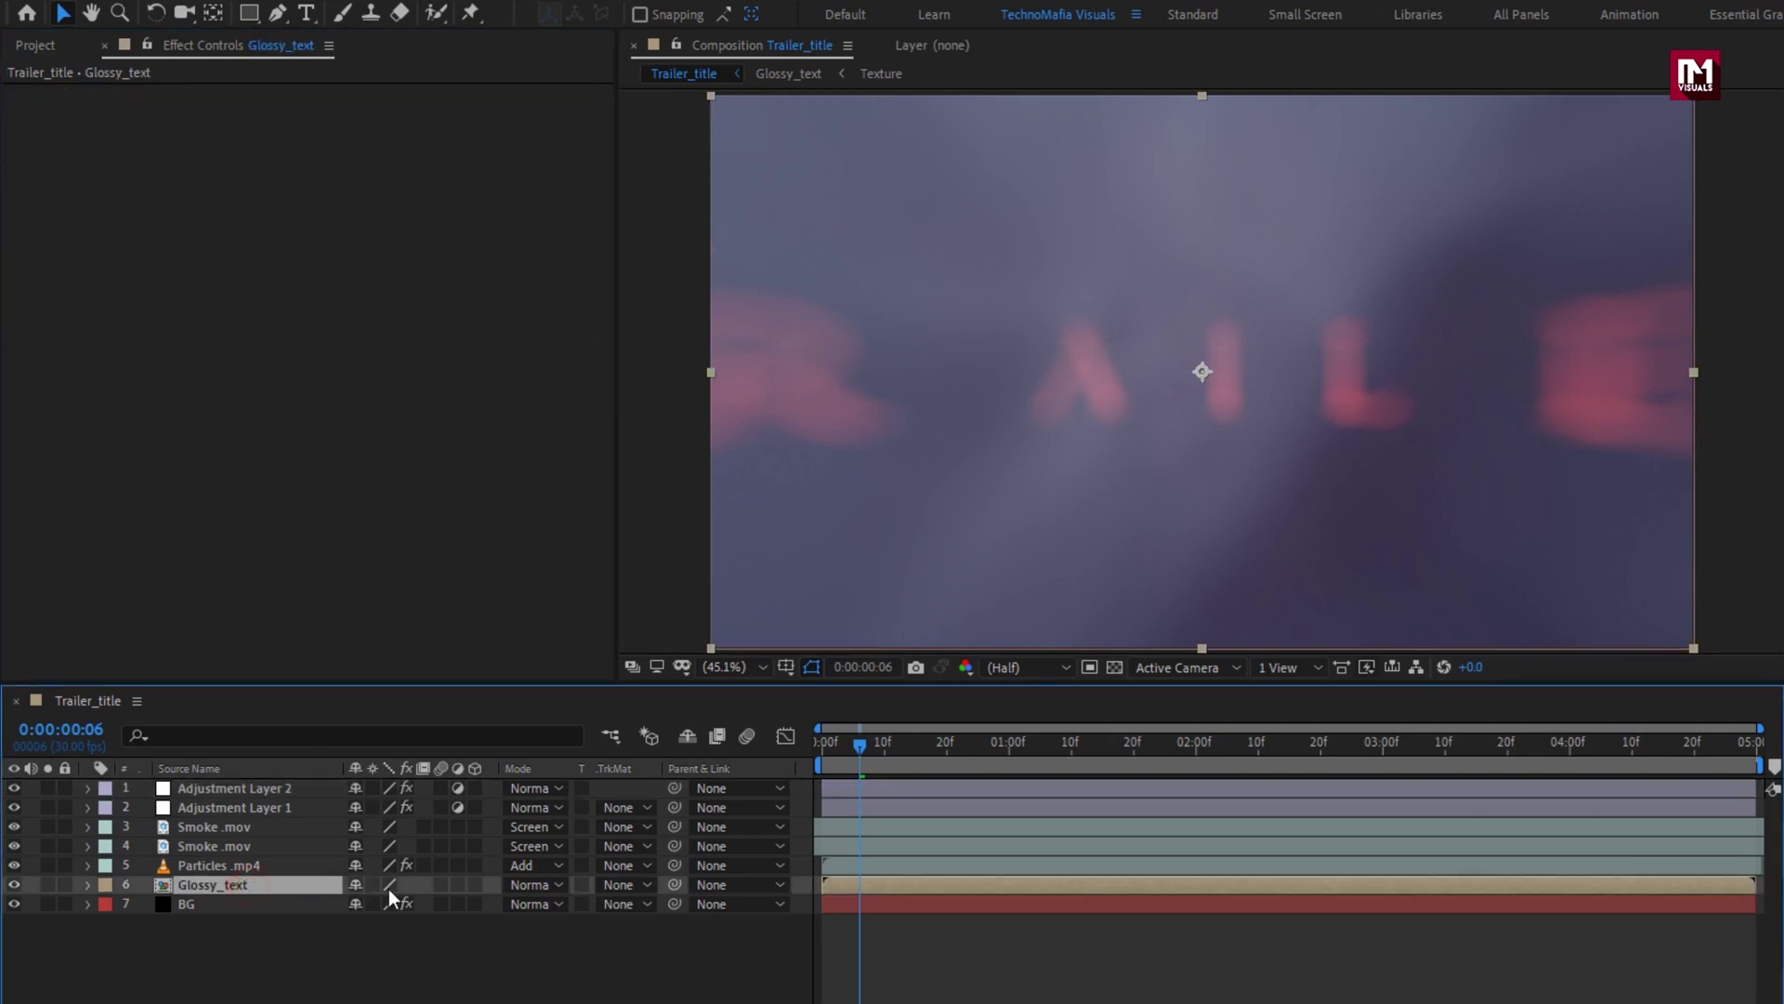
{"action": "left_click", "coordinate": [474, 885]}
{"action": "left_click", "coordinate": [425, 994]}
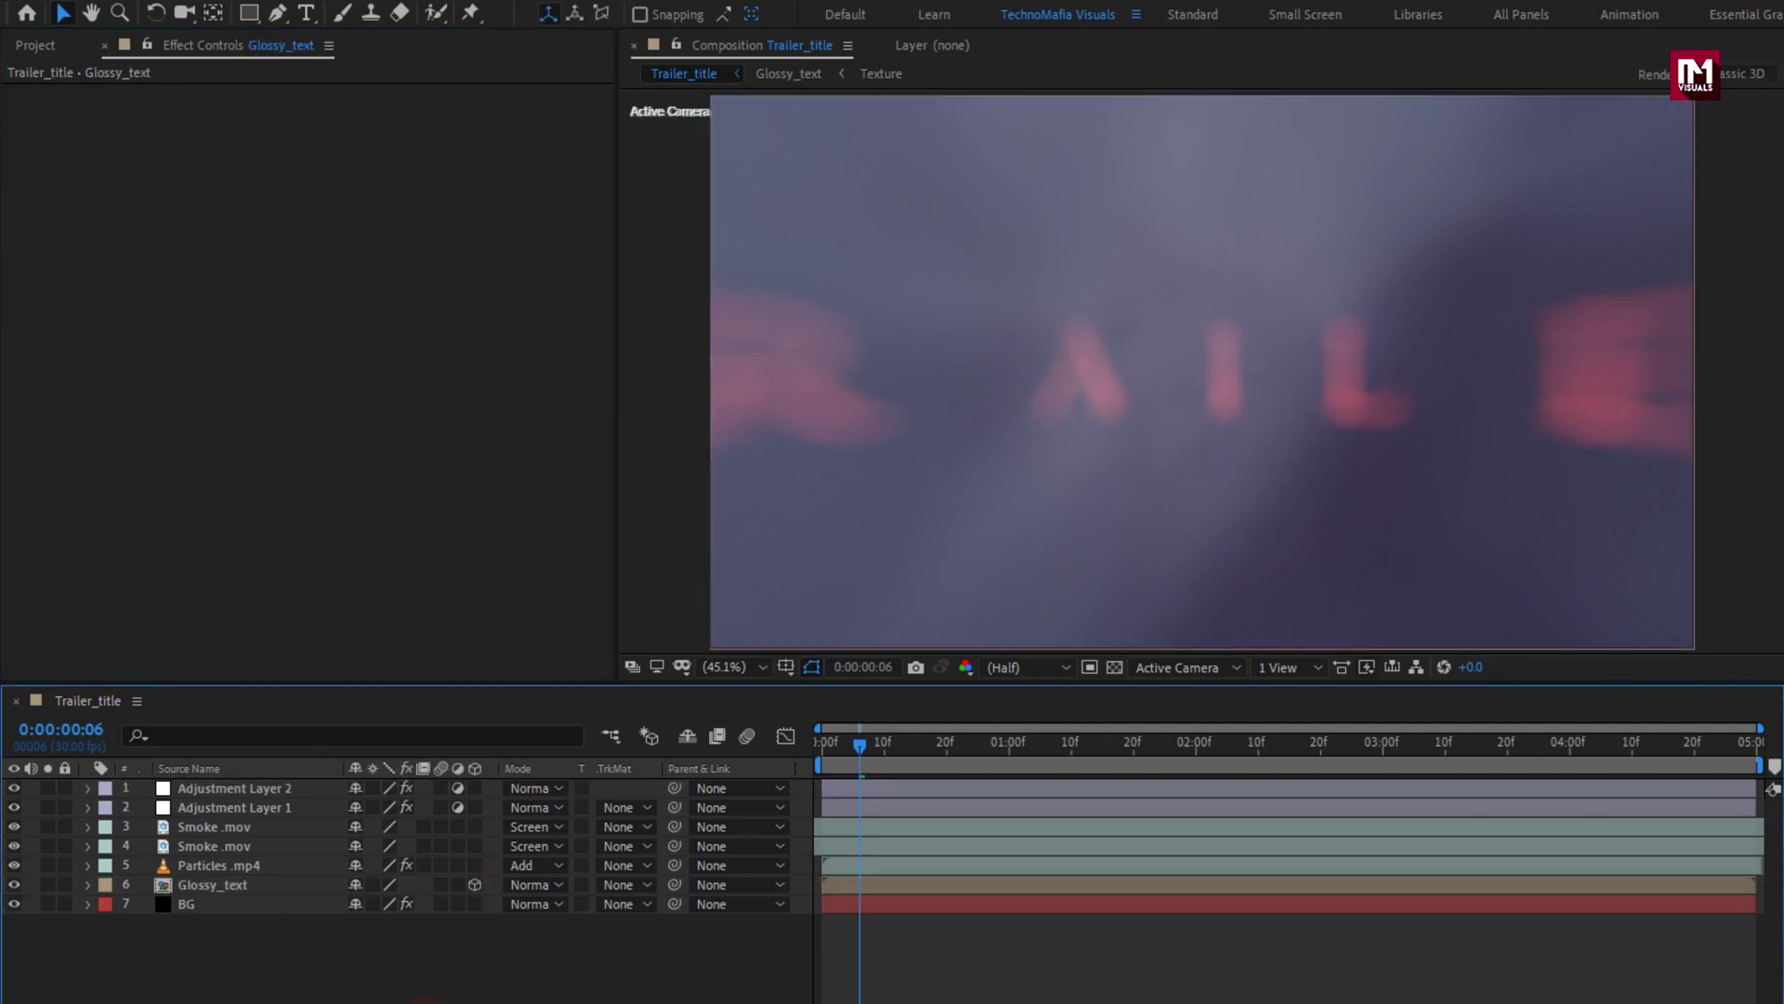
{"action": "right_click", "coordinate": [424, 735]}
{"action": "mouse_move", "coordinate": [492, 757]}
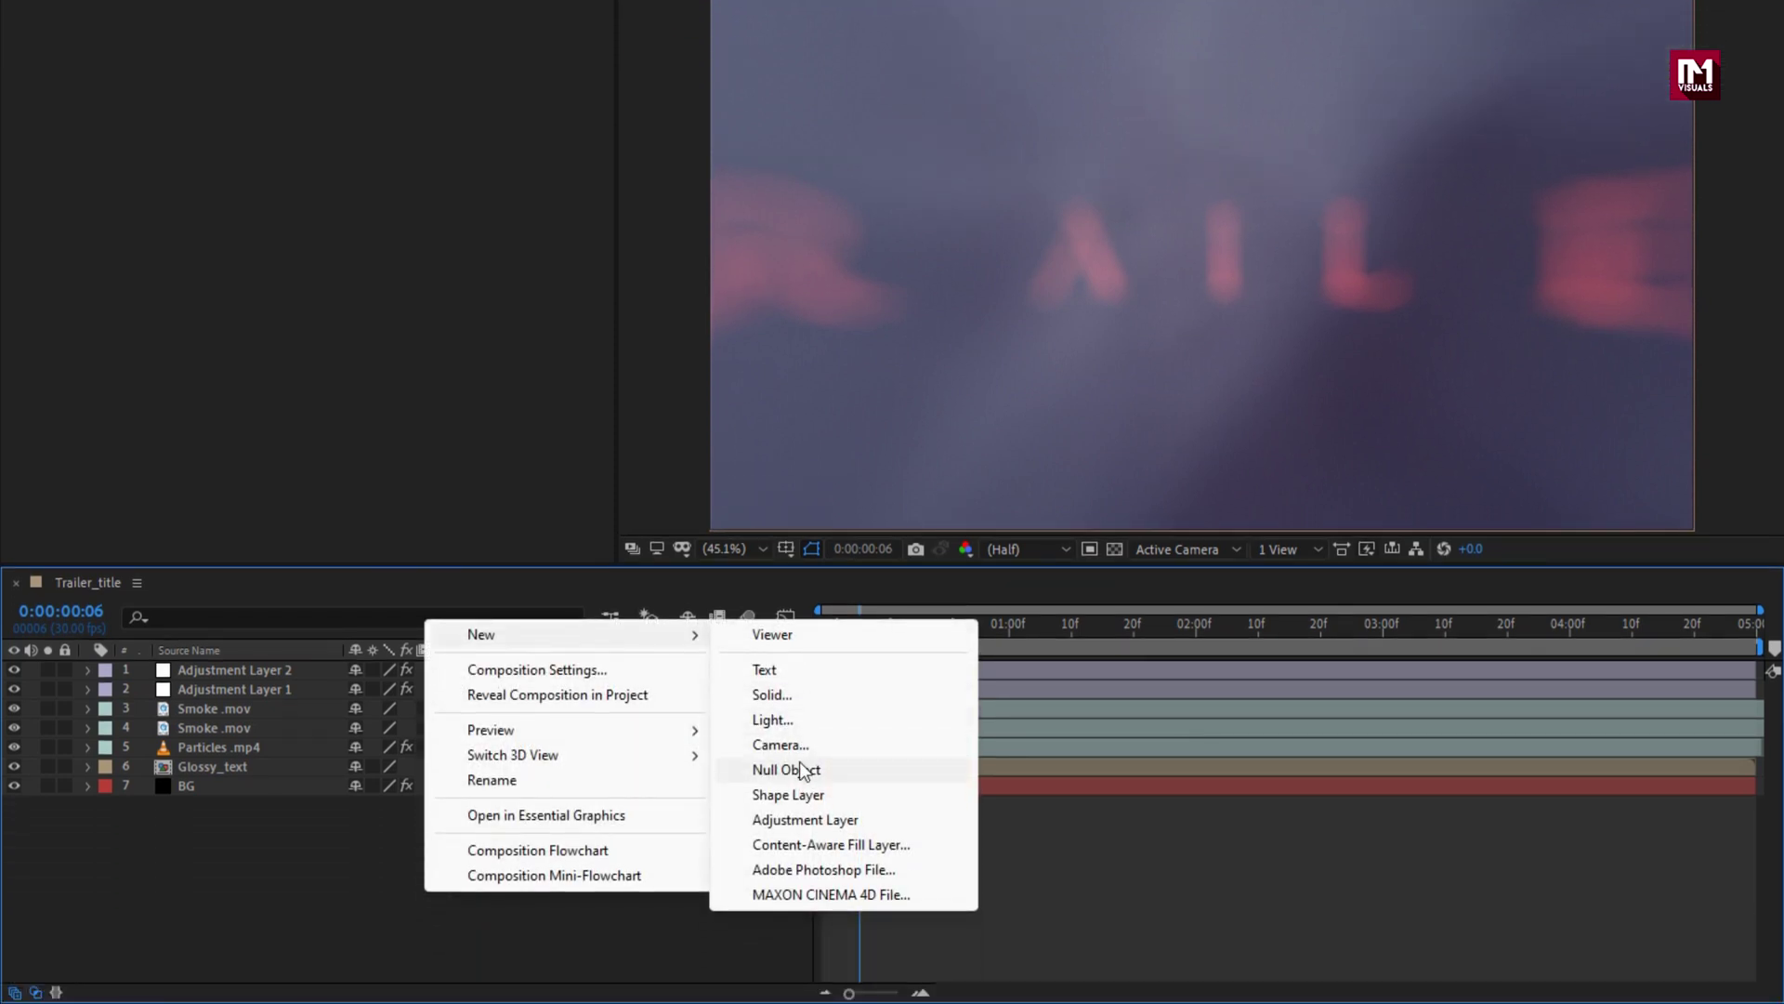
{"action": "left_click", "coordinate": [785, 744]}
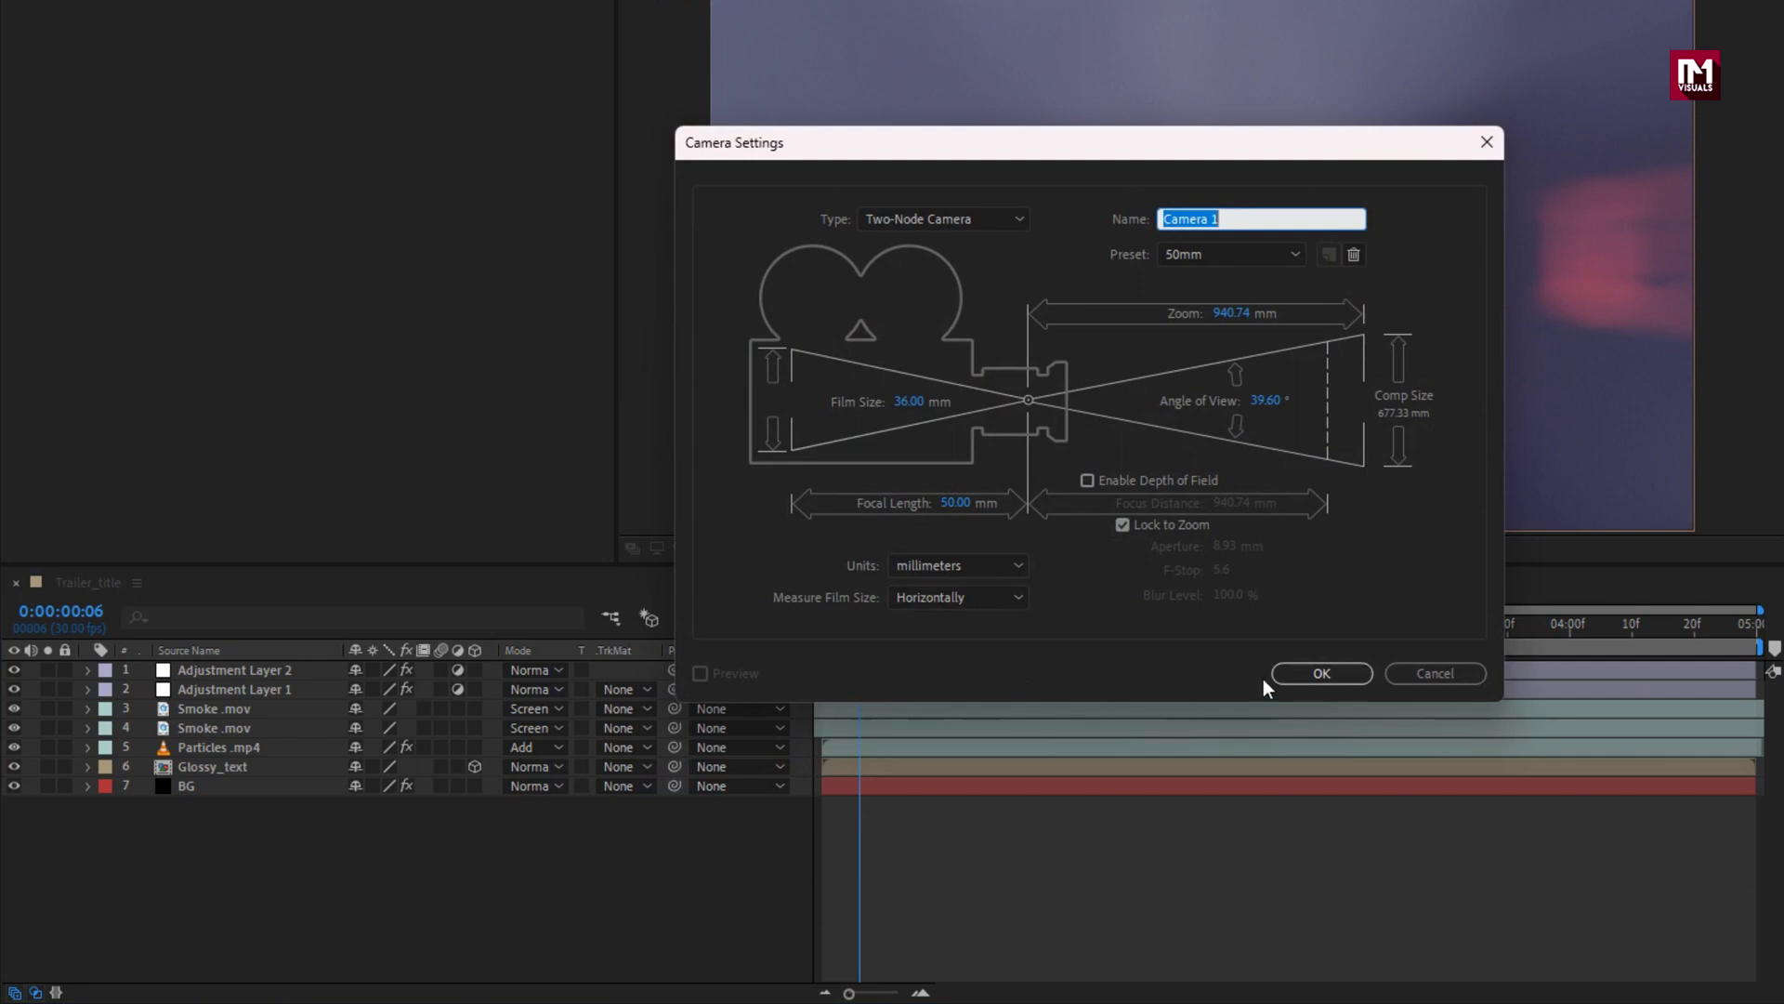
{"action": "left_click", "coordinate": [1315, 671]}
Add a 3D Null 1, parent Camera 1 to it, and reveal the null's Position
{"action": "right_click", "coordinate": [487, 864]}
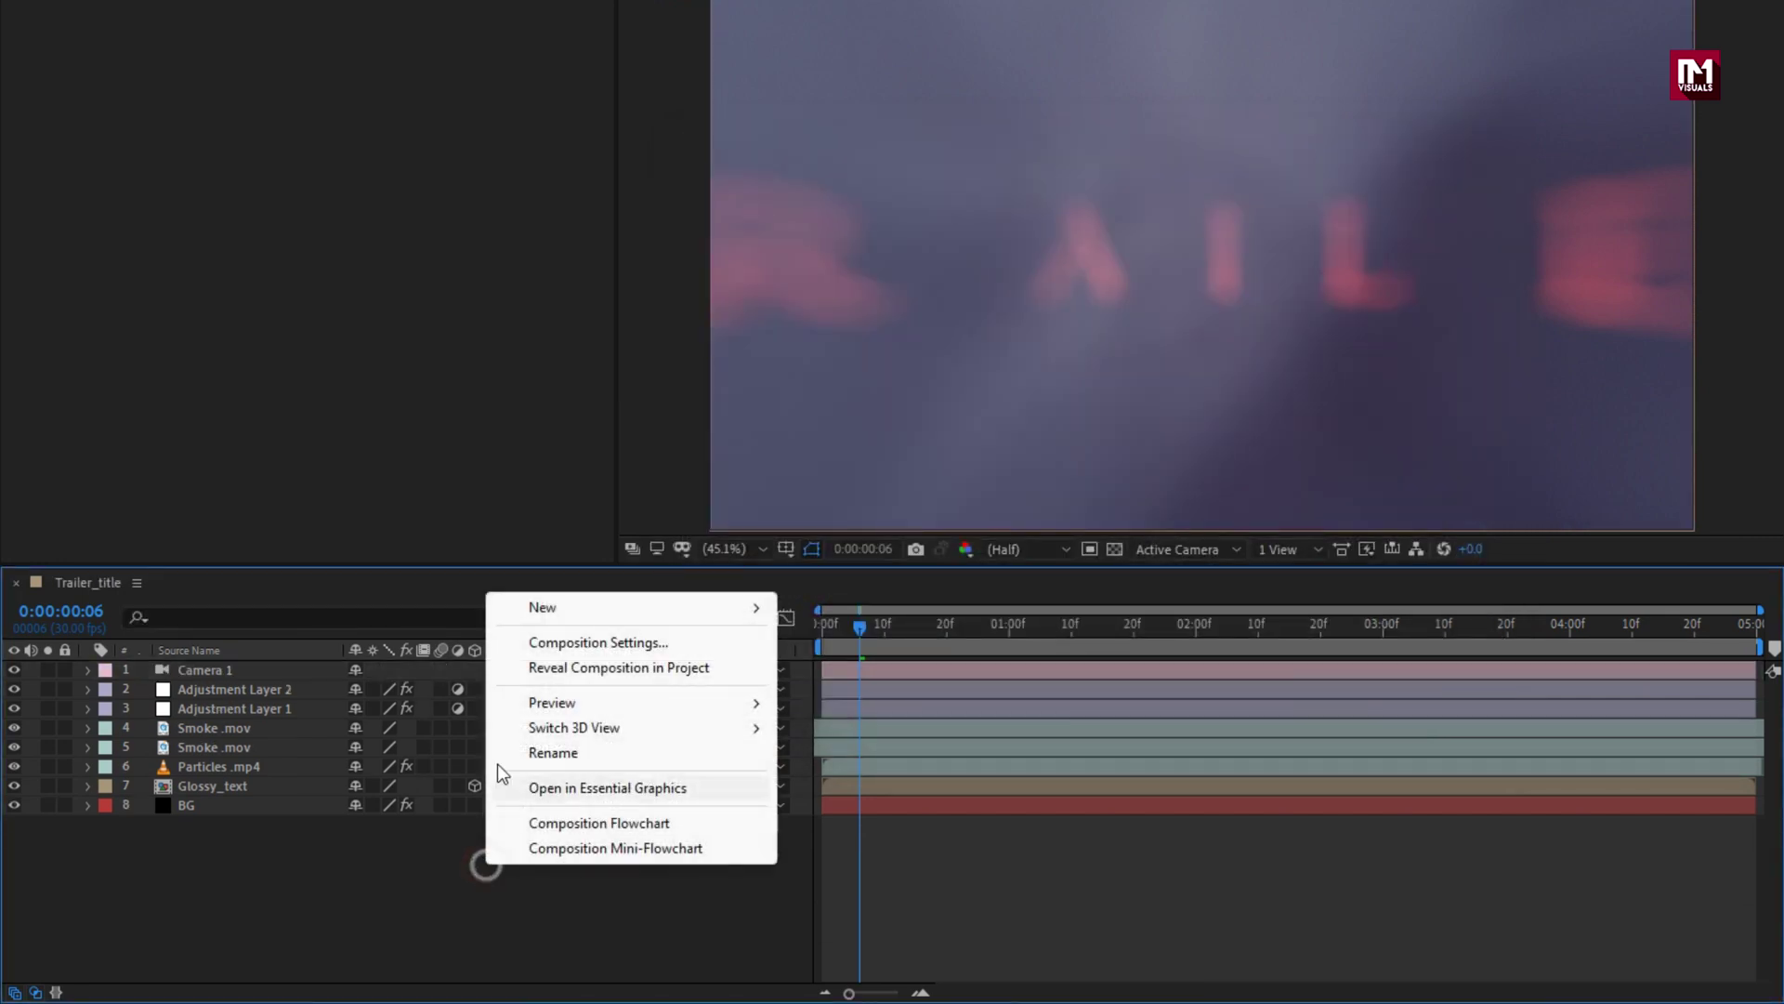
{"action": "mouse_move", "coordinate": [642, 609]}
{"action": "left_click", "coordinate": [848, 742]}
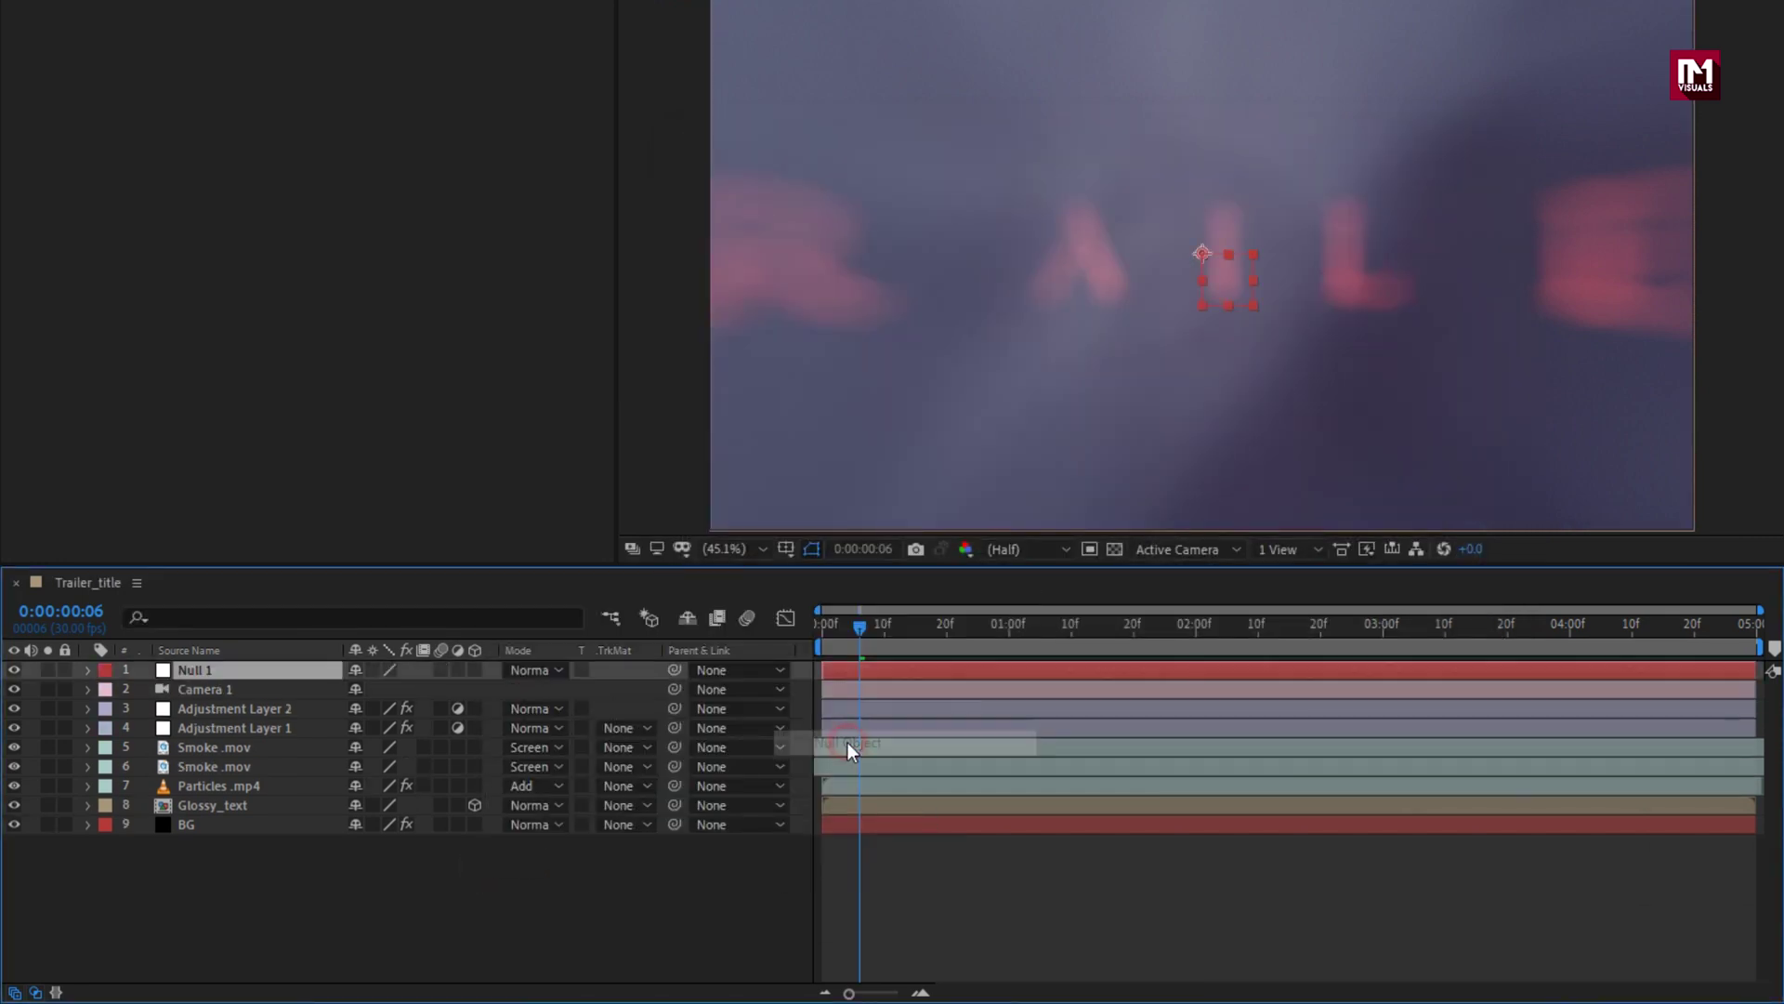
{"action": "left_click", "coordinate": [474, 669]}
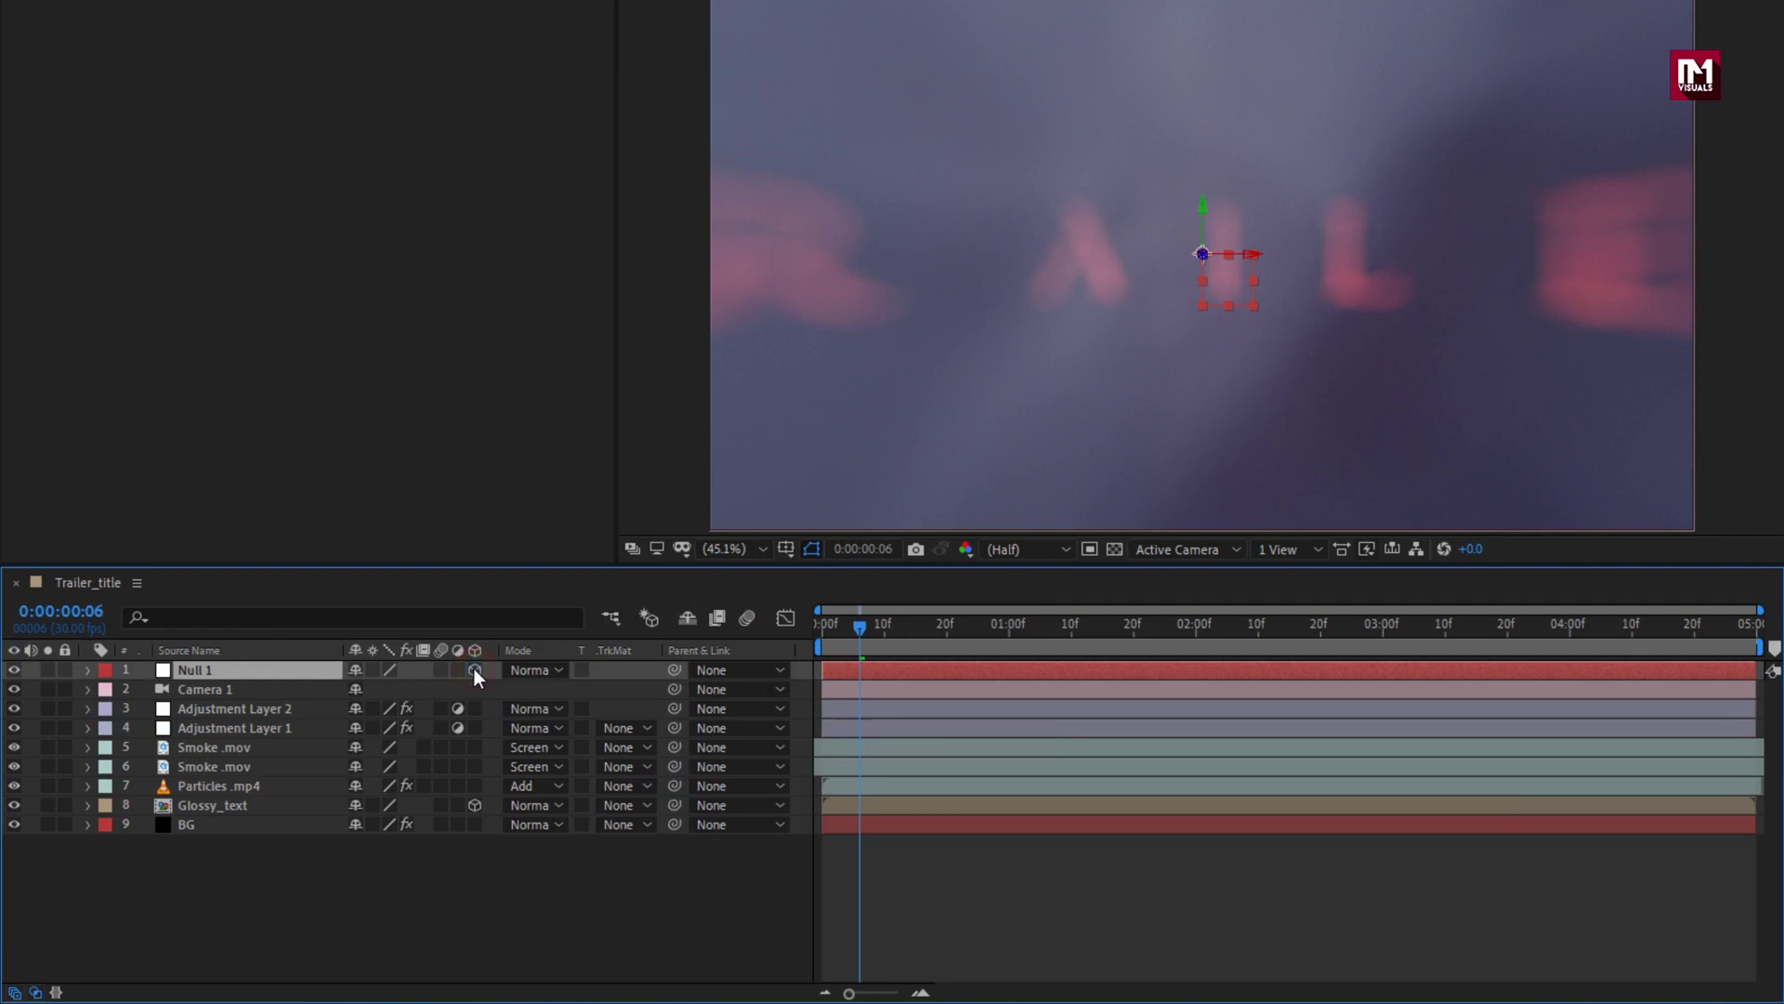
{"action": "left_click", "coordinate": [219, 694]}
{"action": "left_click", "coordinate": [708, 690]}
{"action": "left_click", "coordinate": [753, 748]}
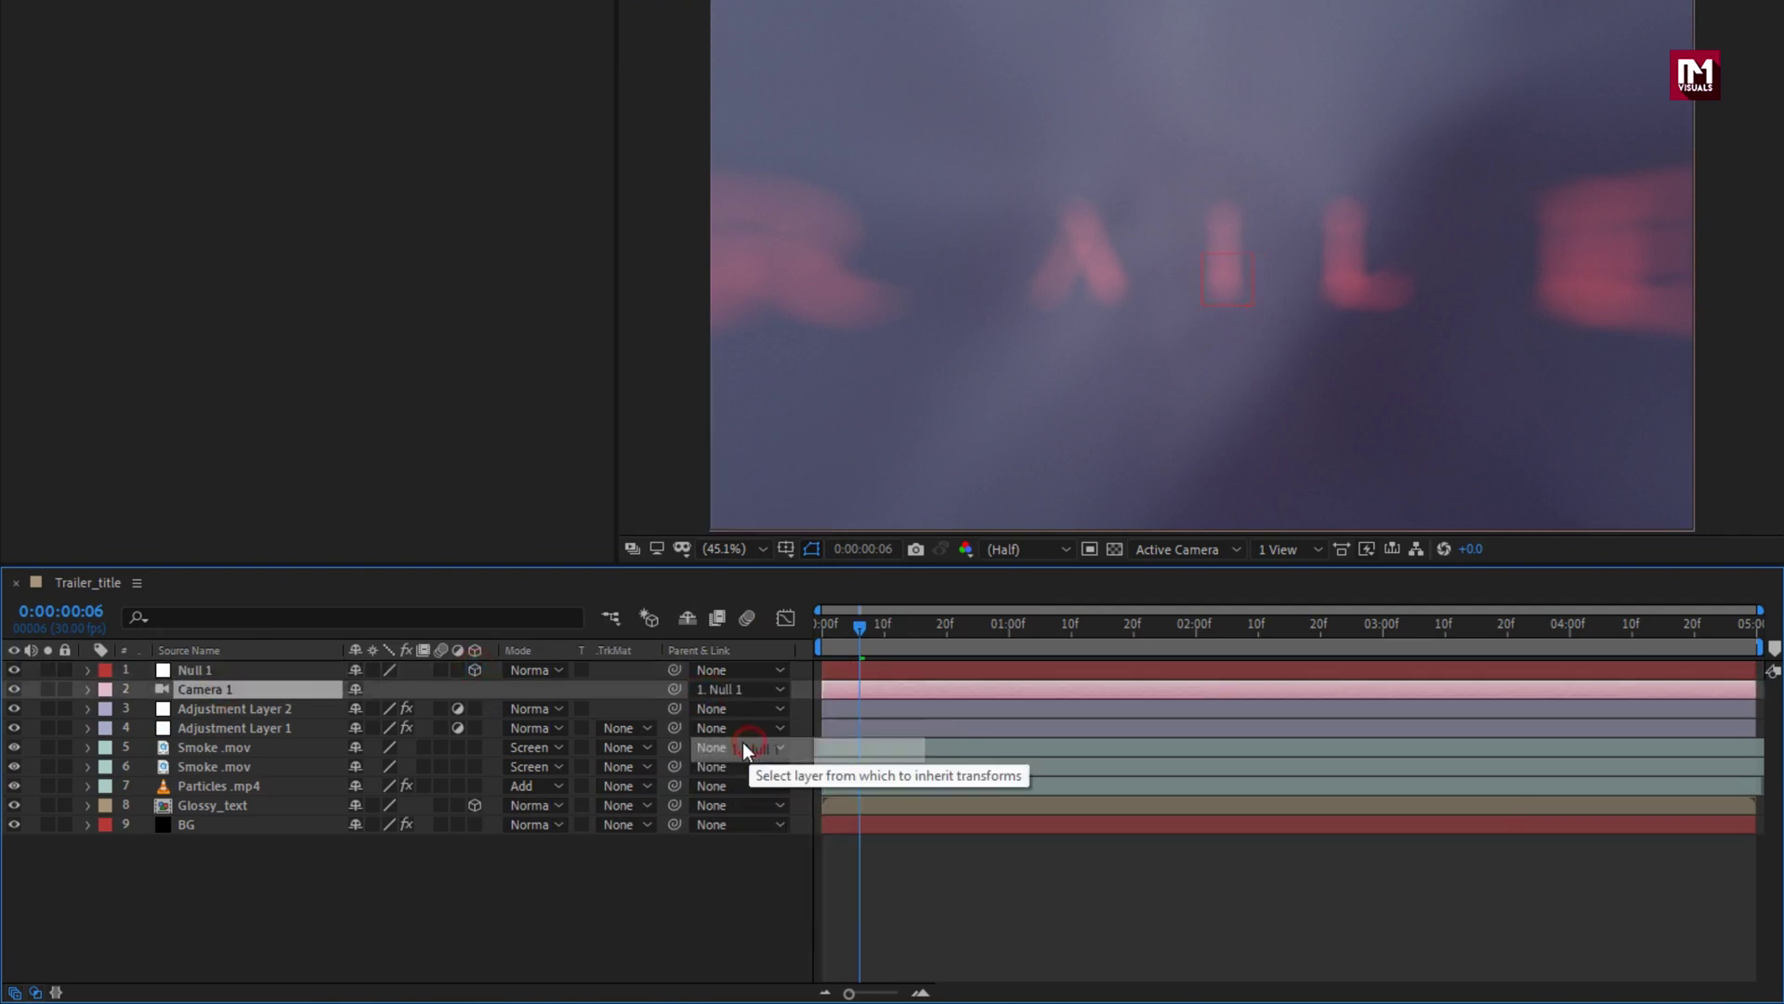
{"action": "key", "text": "p"}
{"action": "left_click", "coordinate": [201, 671]}
{"action": "key", "text": "p"}
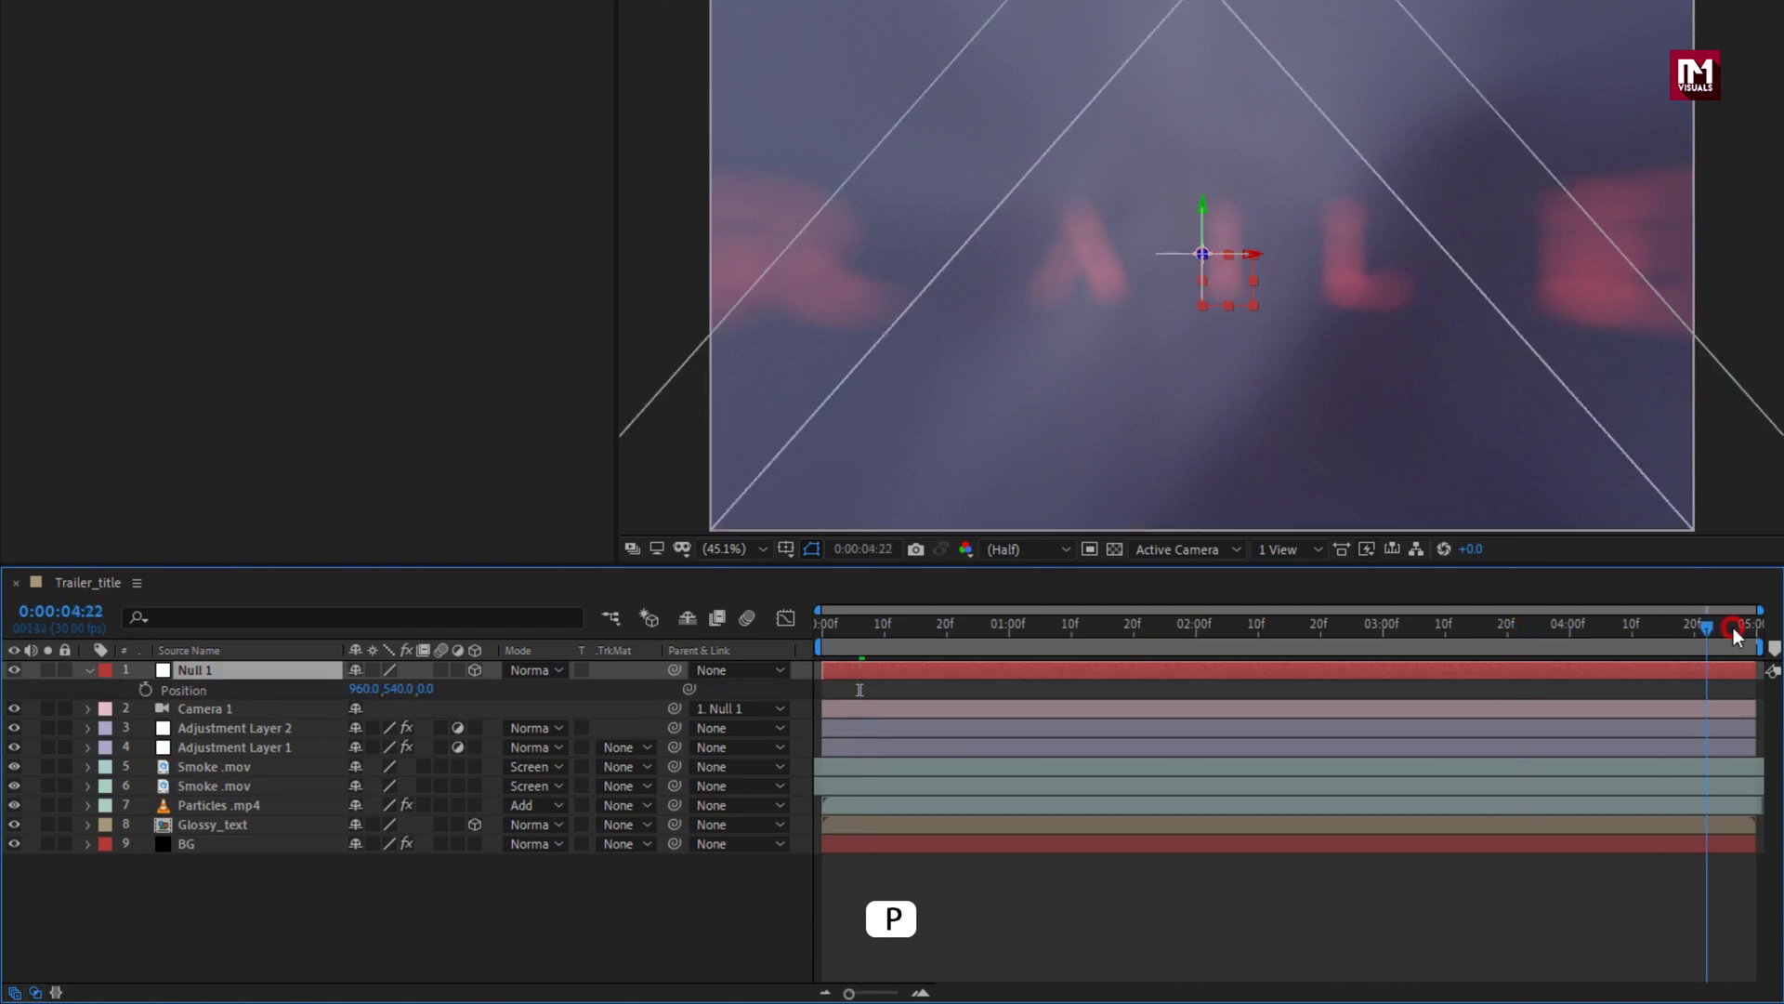
Keyframe Null 1 Position at 4:29 and start it at Z 2535 at 0:00
{"action": "left_click_drag", "start_coordinate": [1731, 634], "coordinate": [1757, 635]}
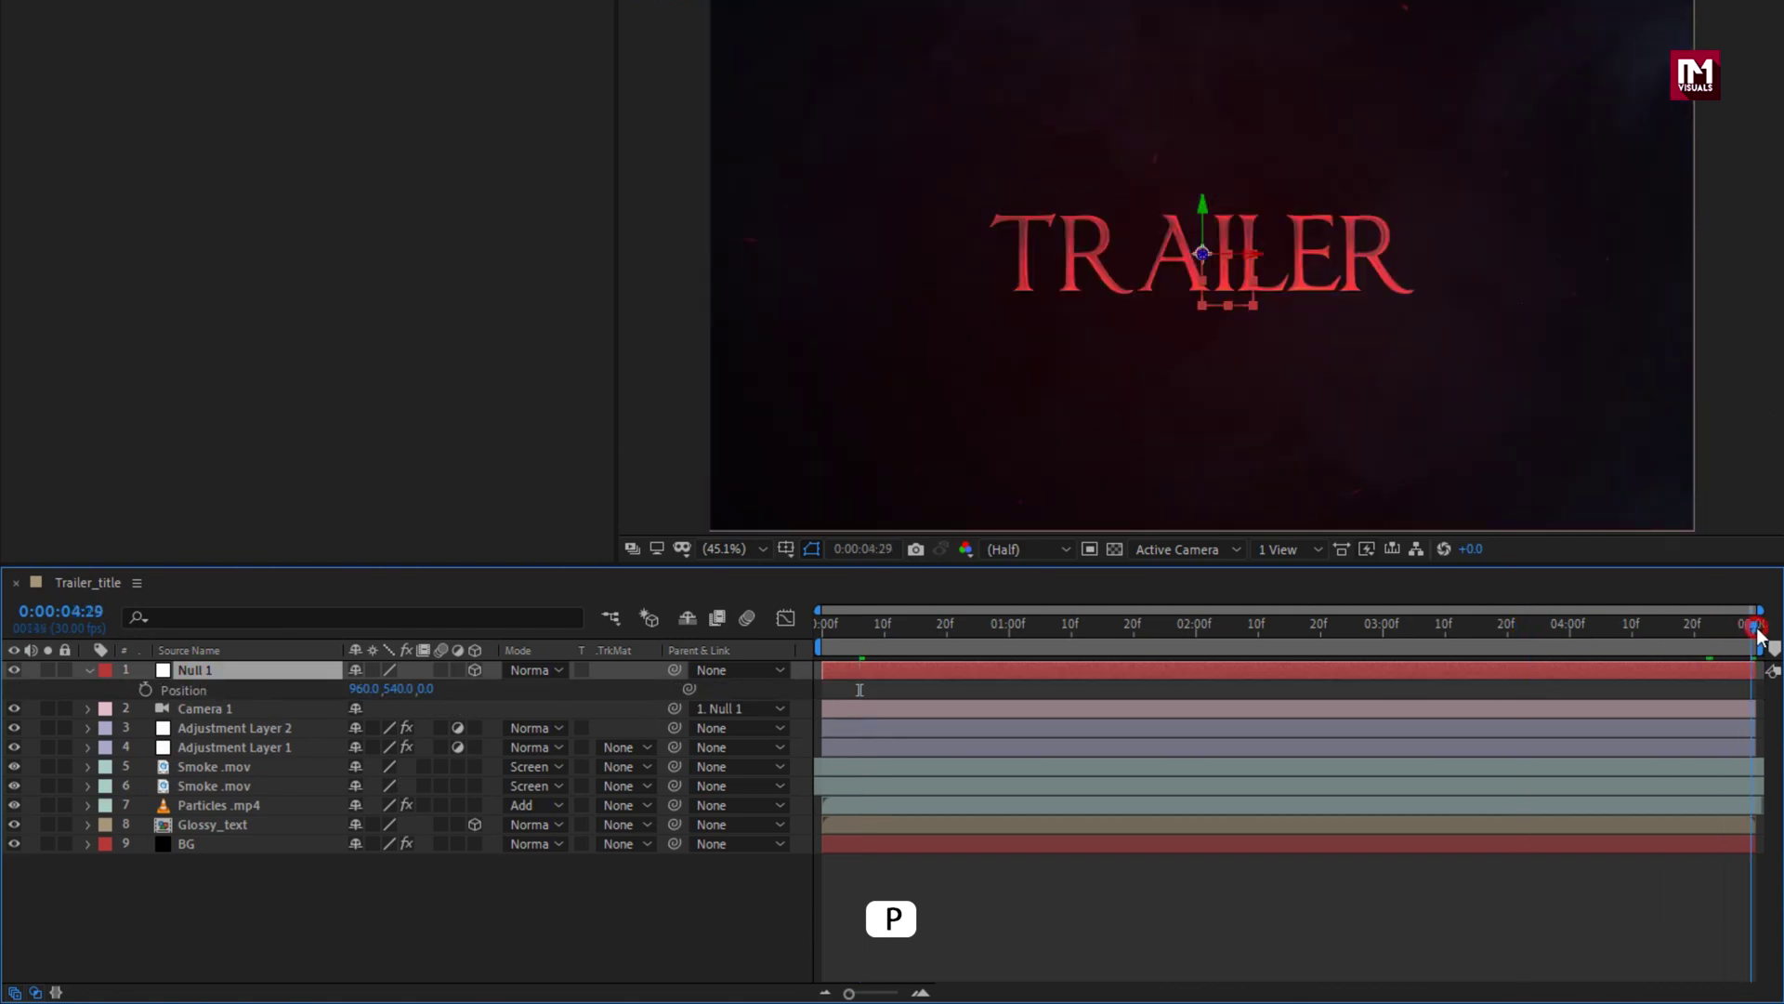
{"action": "left_click", "coordinate": [144, 689]}
{"action": "left_click", "coordinate": [828, 627]}
{"action": "left_click_drag", "start_coordinate": [828, 627], "coordinate": [679, 633]}
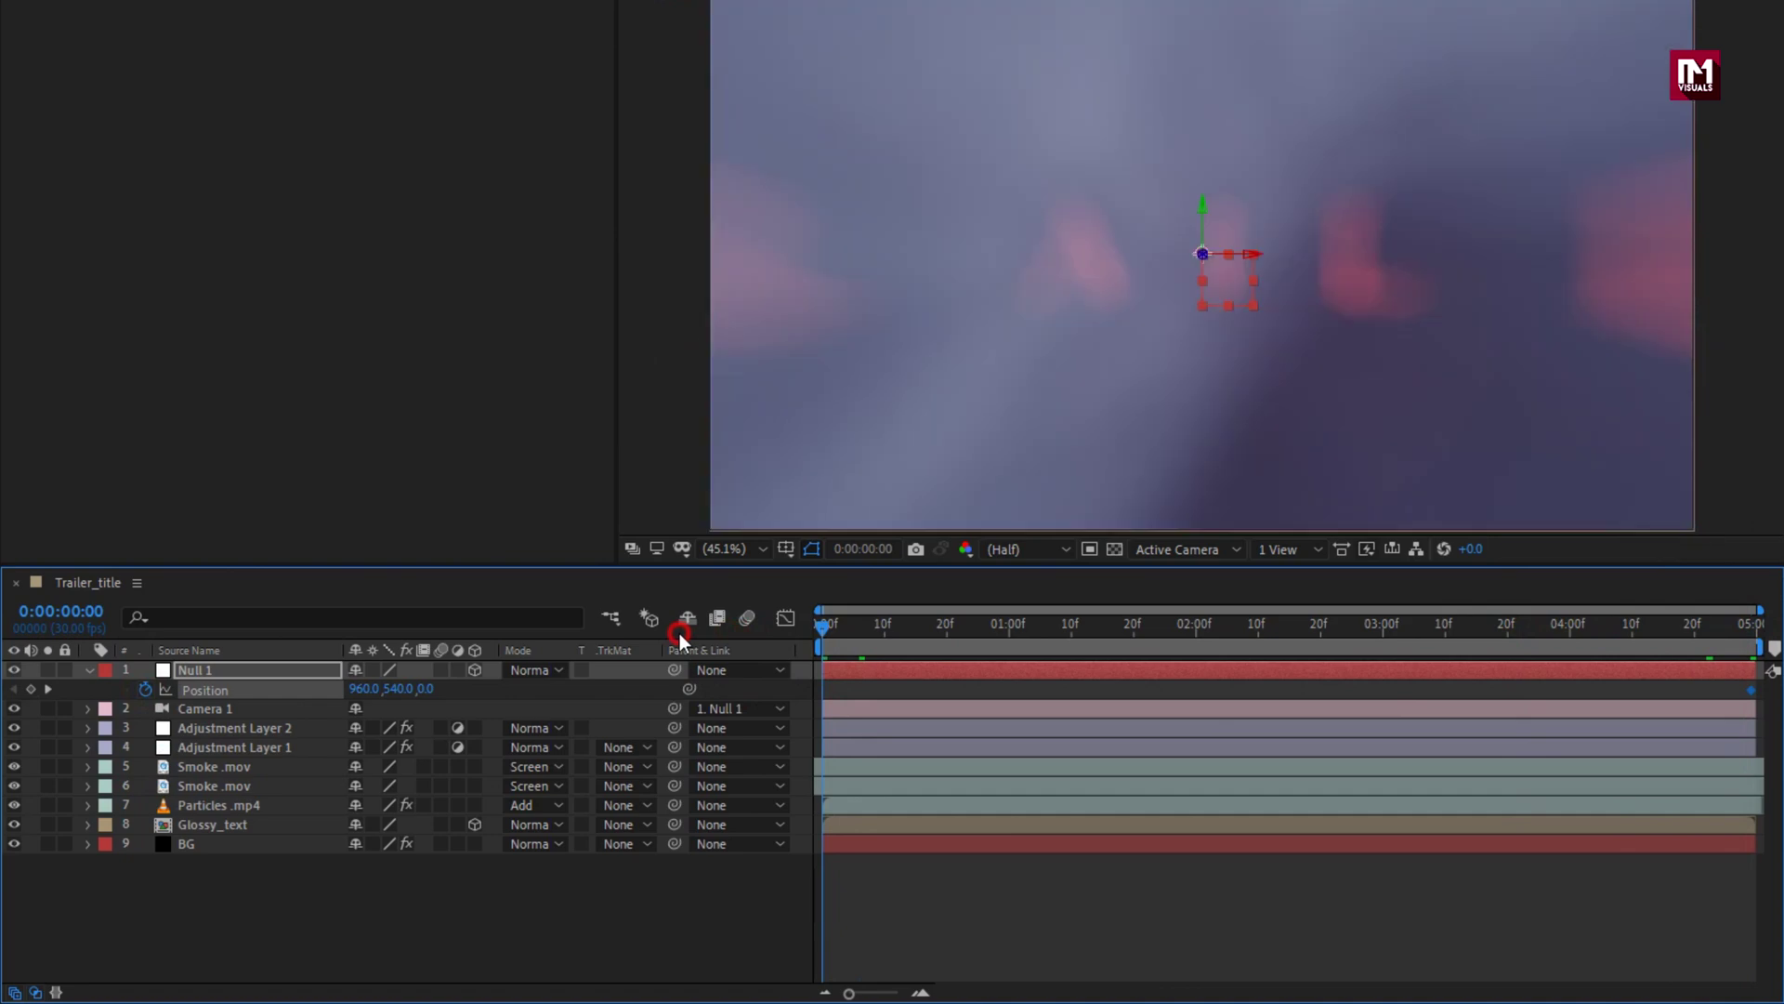
{"action": "left_click_drag", "start_coordinate": [425, 689], "coordinate": [1404, 671]}
{"action": "left_click_drag", "start_coordinate": [432, 688], "coordinate": [1274, 657]}
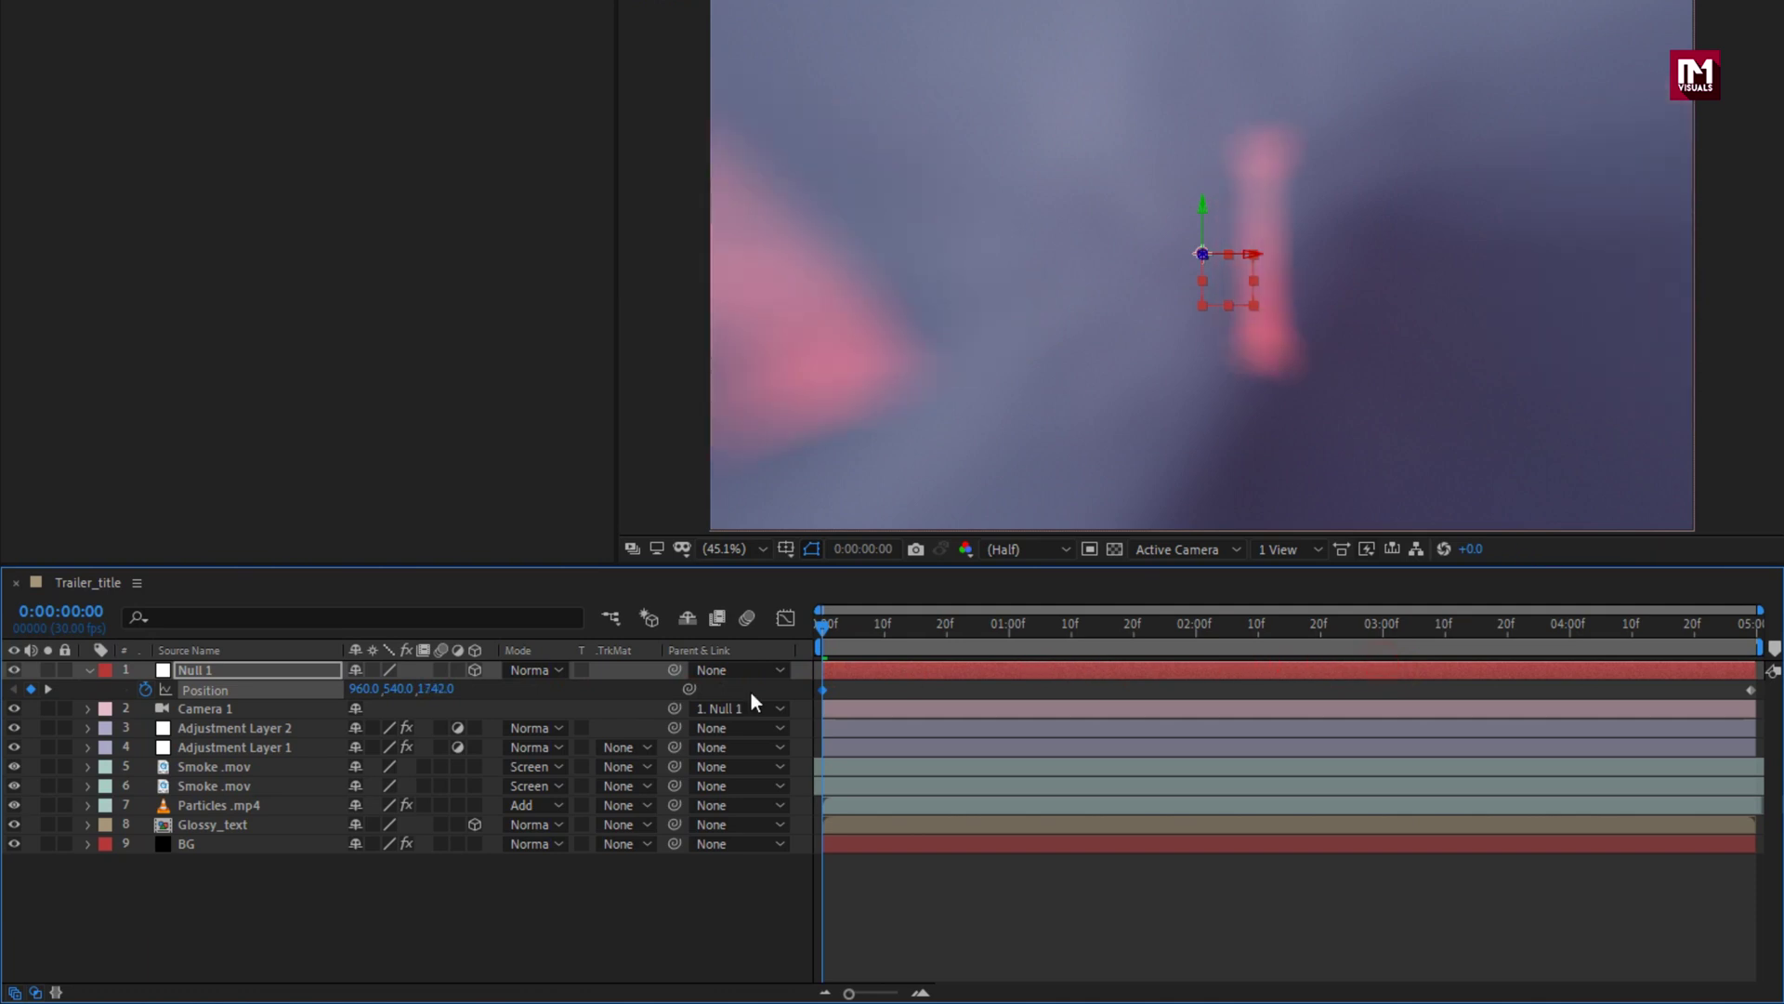
{"action": "left_click_drag", "start_coordinate": [632, 687], "coordinate": [1263, 649]}
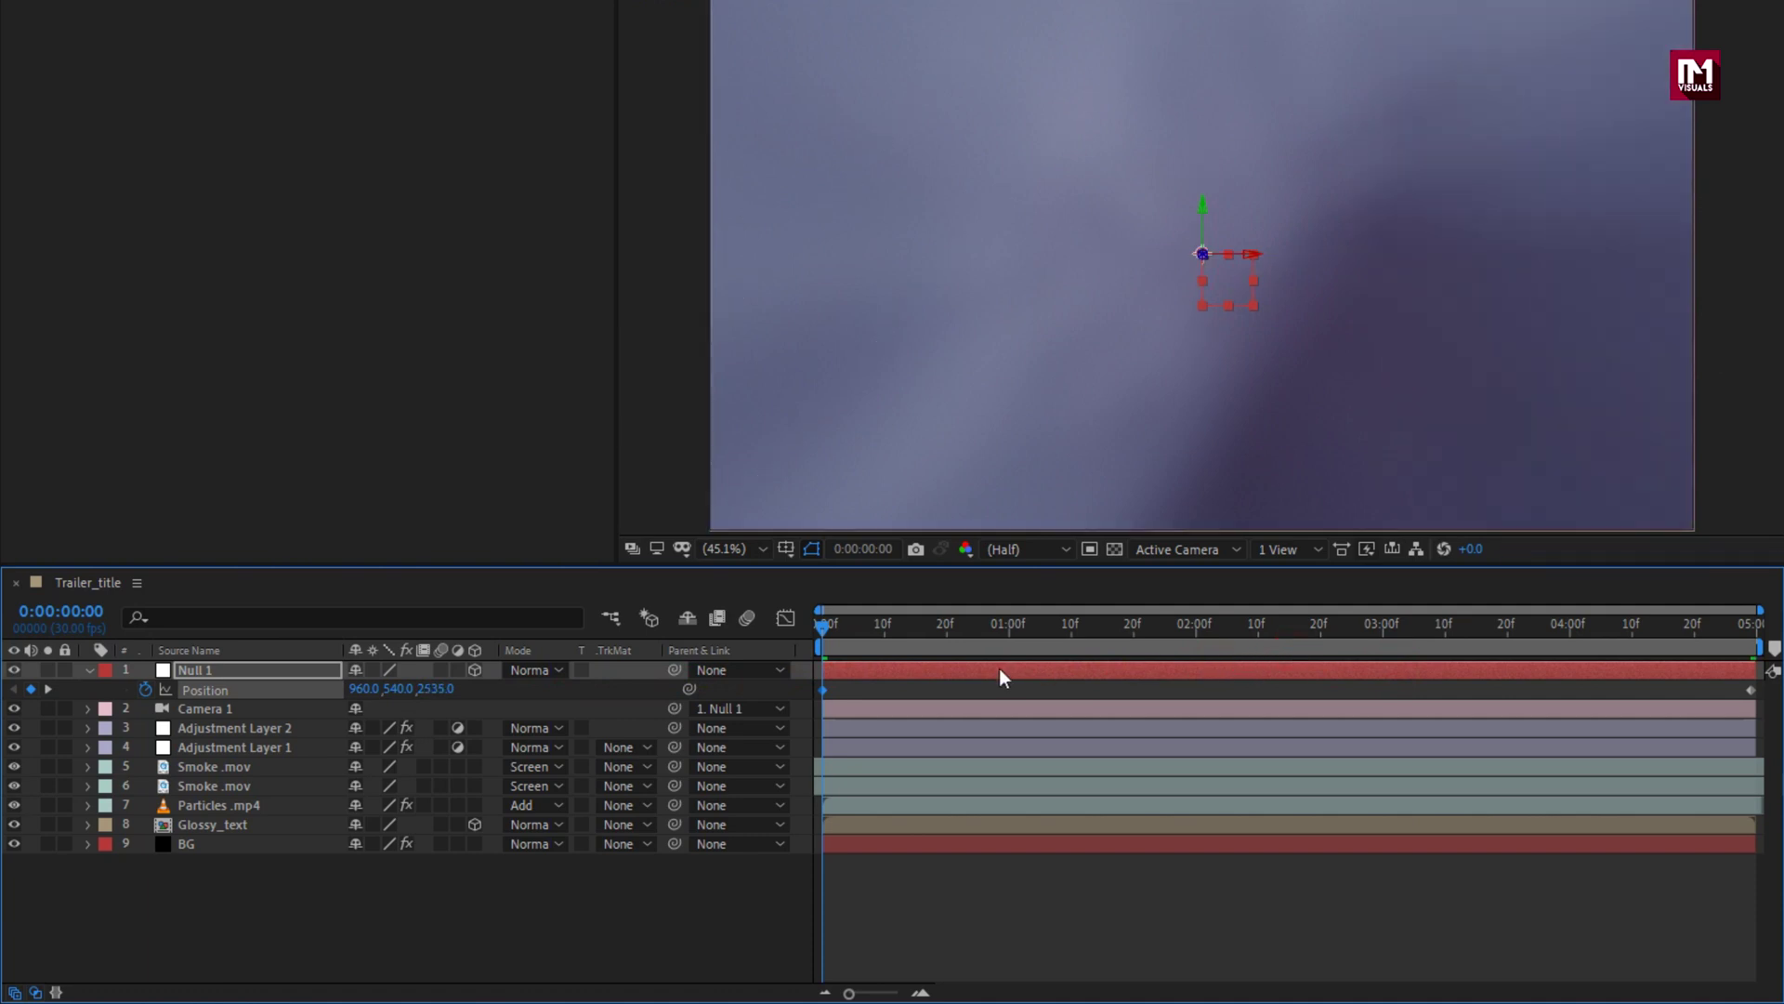
{"action": "left_click_drag", "start_coordinate": [841, 627], "coordinate": [1233, 622]}
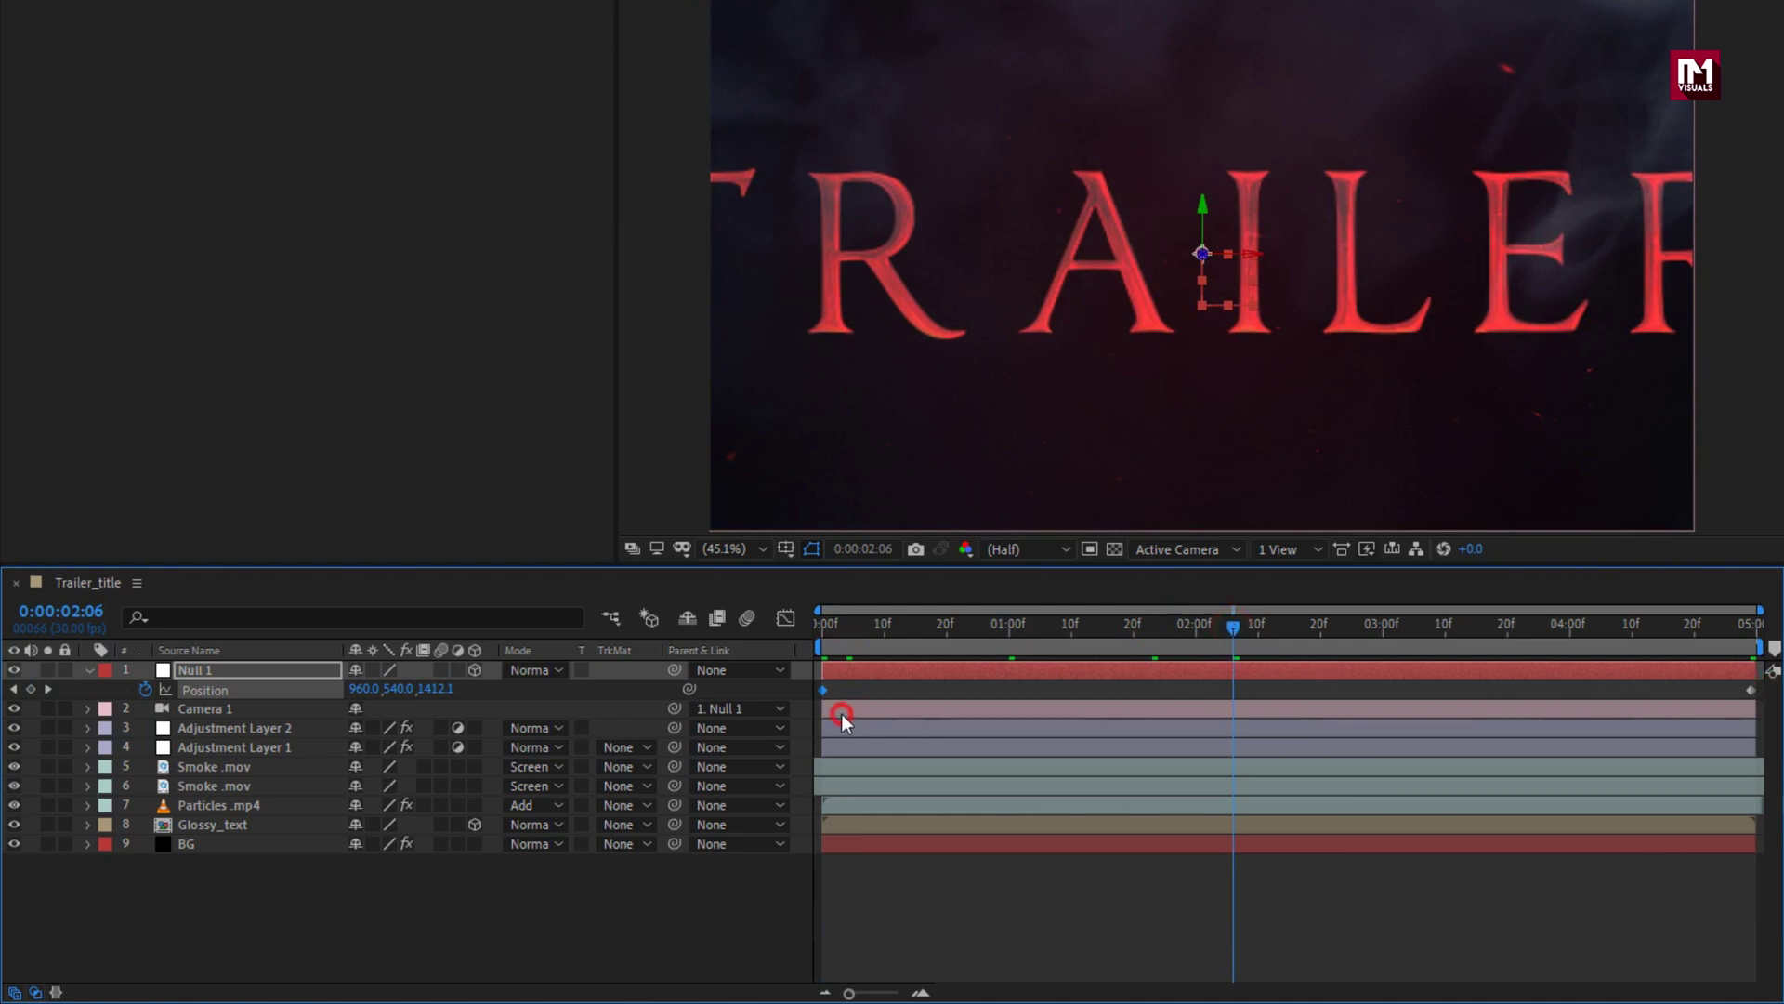
Easy Ease both Position keyframes and reshape the speed graph for a fast start and slow settle
{"action": "left_click_drag", "start_coordinate": [1716, 705], "coordinate": [755, 712]}
{"action": "right_click", "coordinate": [820, 694]}
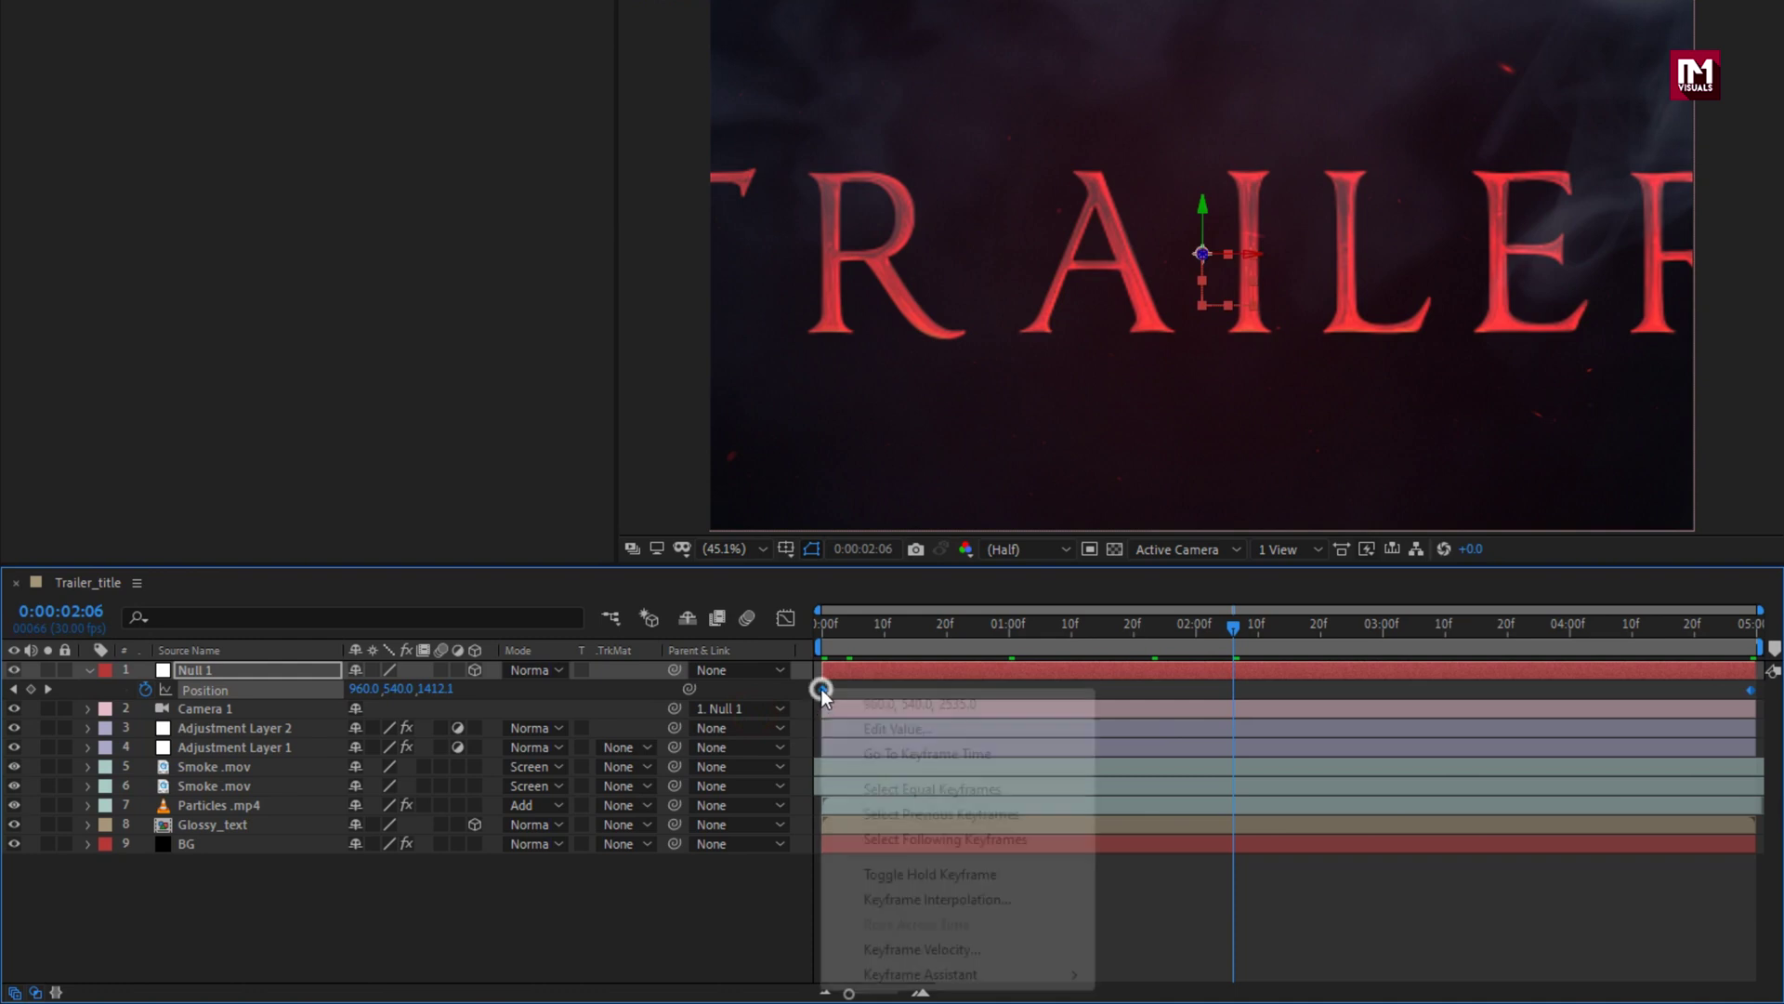
{"action": "mouse_move", "coordinate": [1008, 973]}
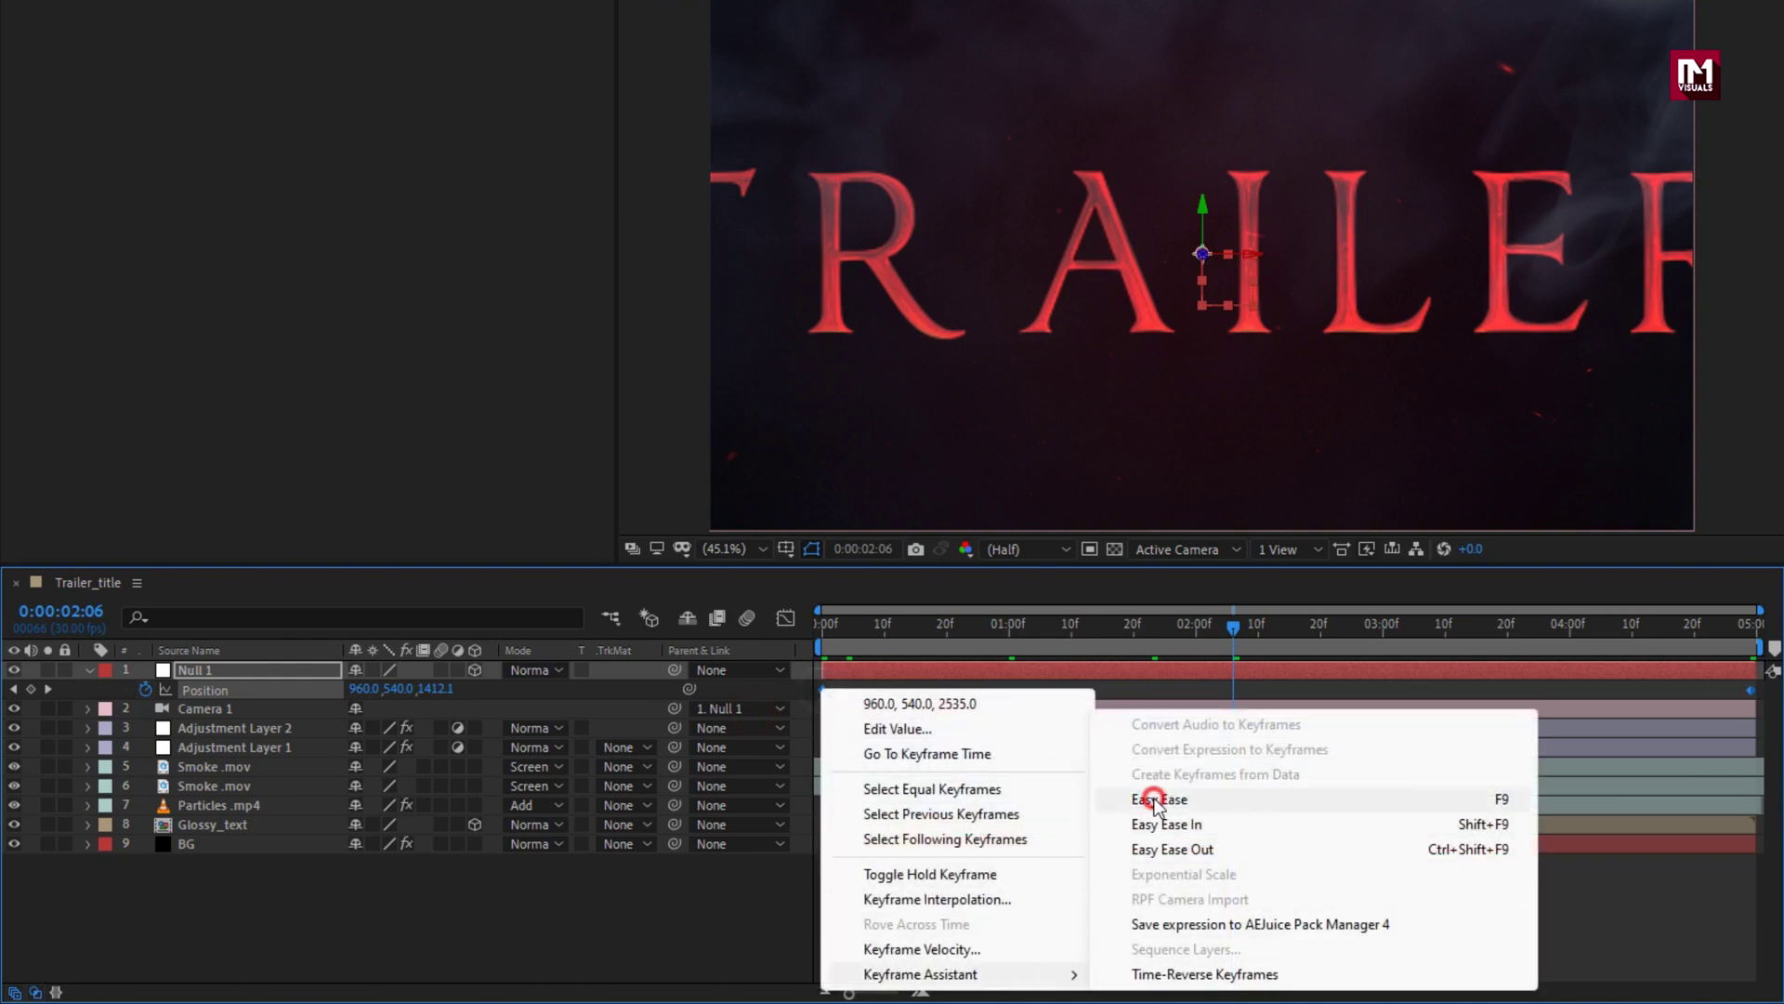
{"action": "left_click", "coordinate": [1154, 799]}
{"action": "left_click", "coordinate": [784, 618]}
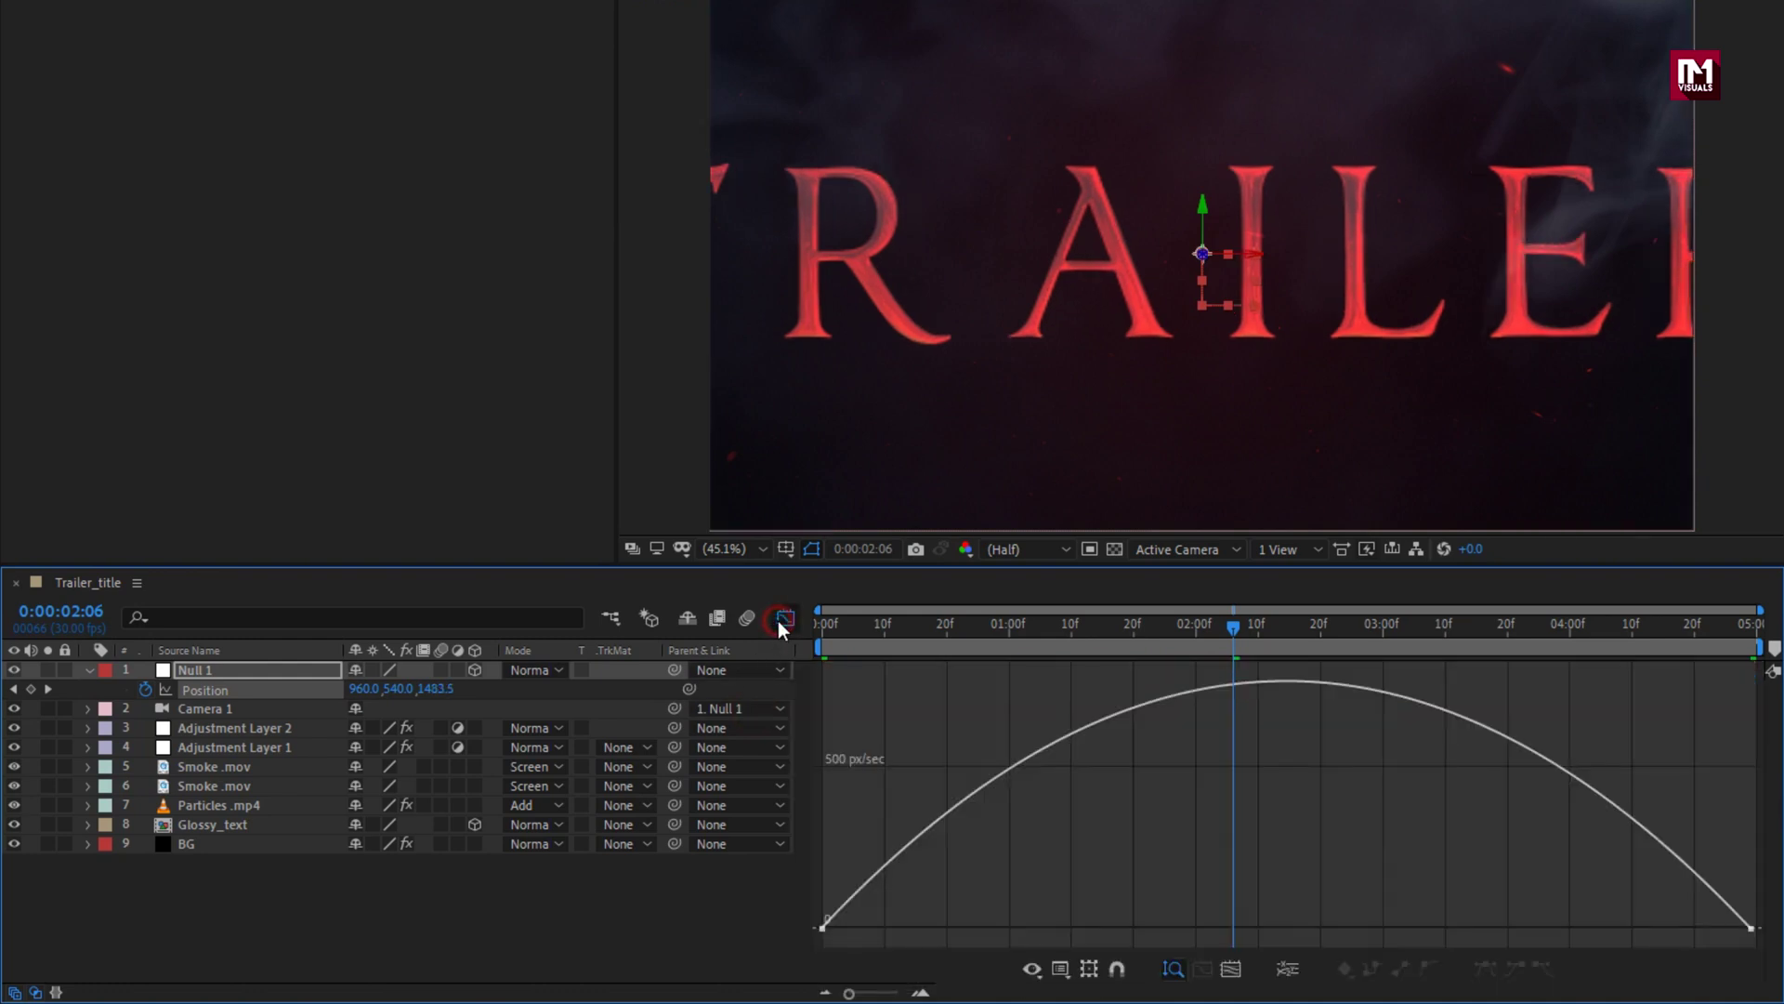
{"action": "left_click", "coordinate": [1747, 929]}
{"action": "left_click_drag", "start_coordinate": [1594, 929], "coordinate": [1204, 932]}
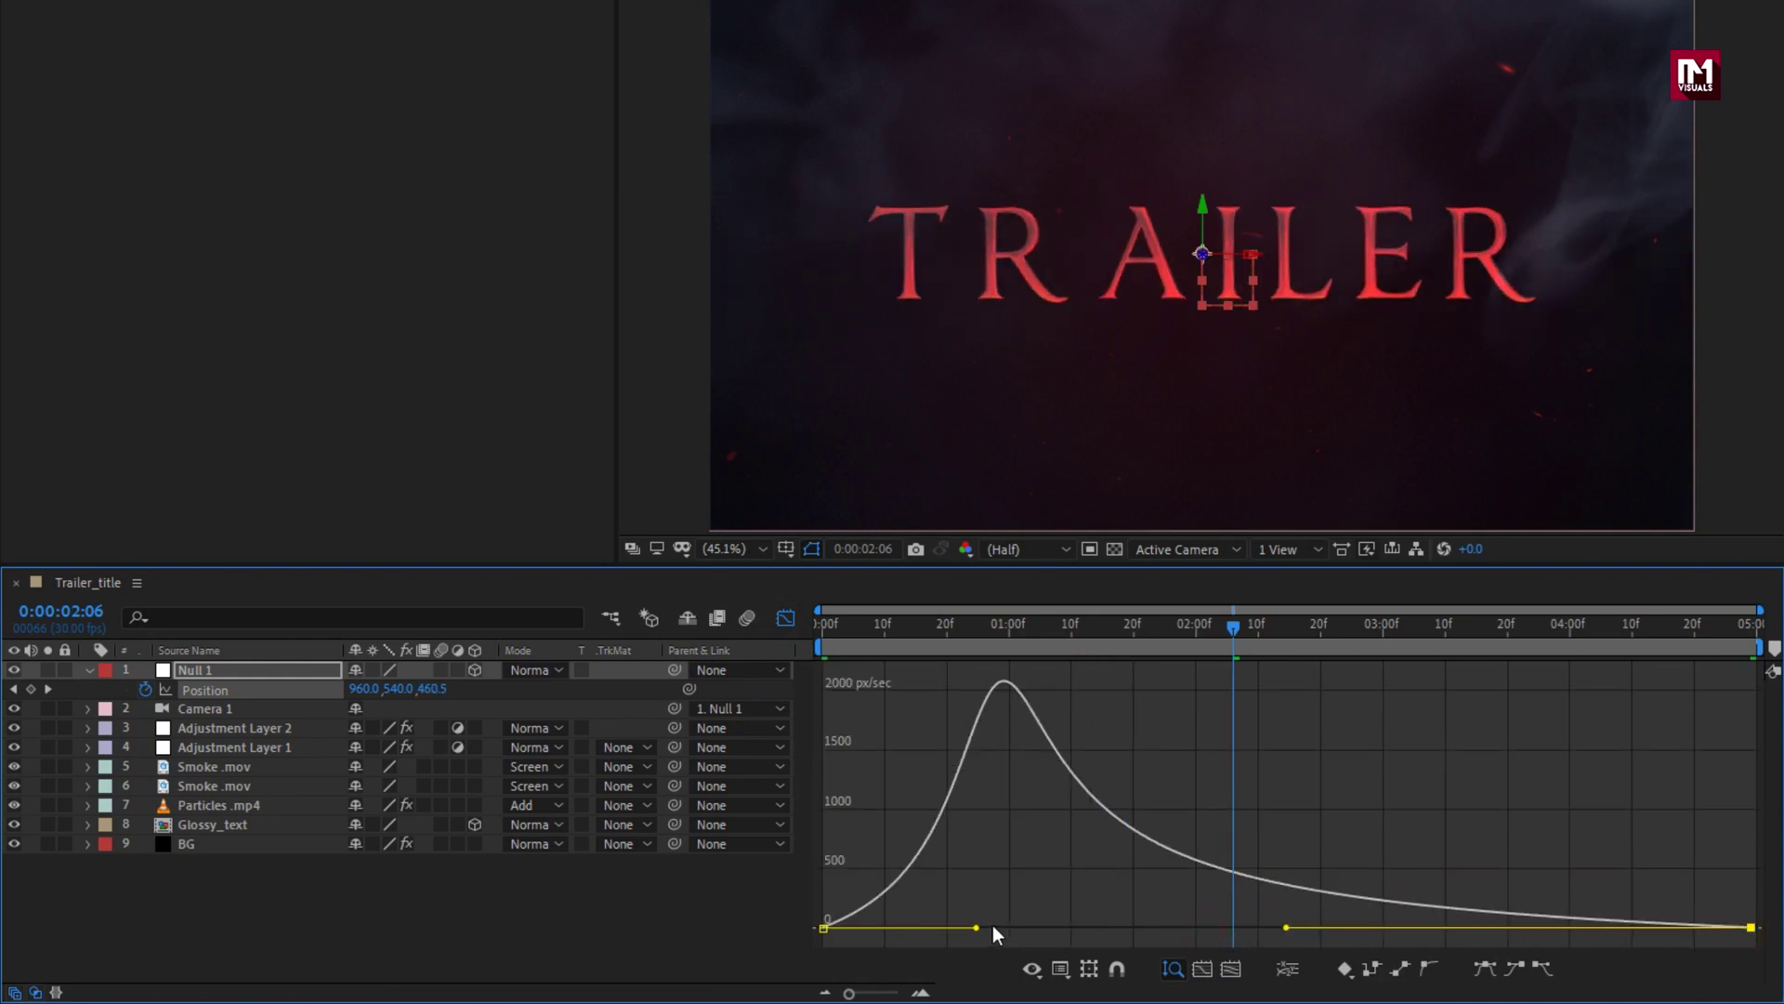
{"action": "left_click_drag", "start_coordinate": [974, 928], "coordinate": [909, 926]}
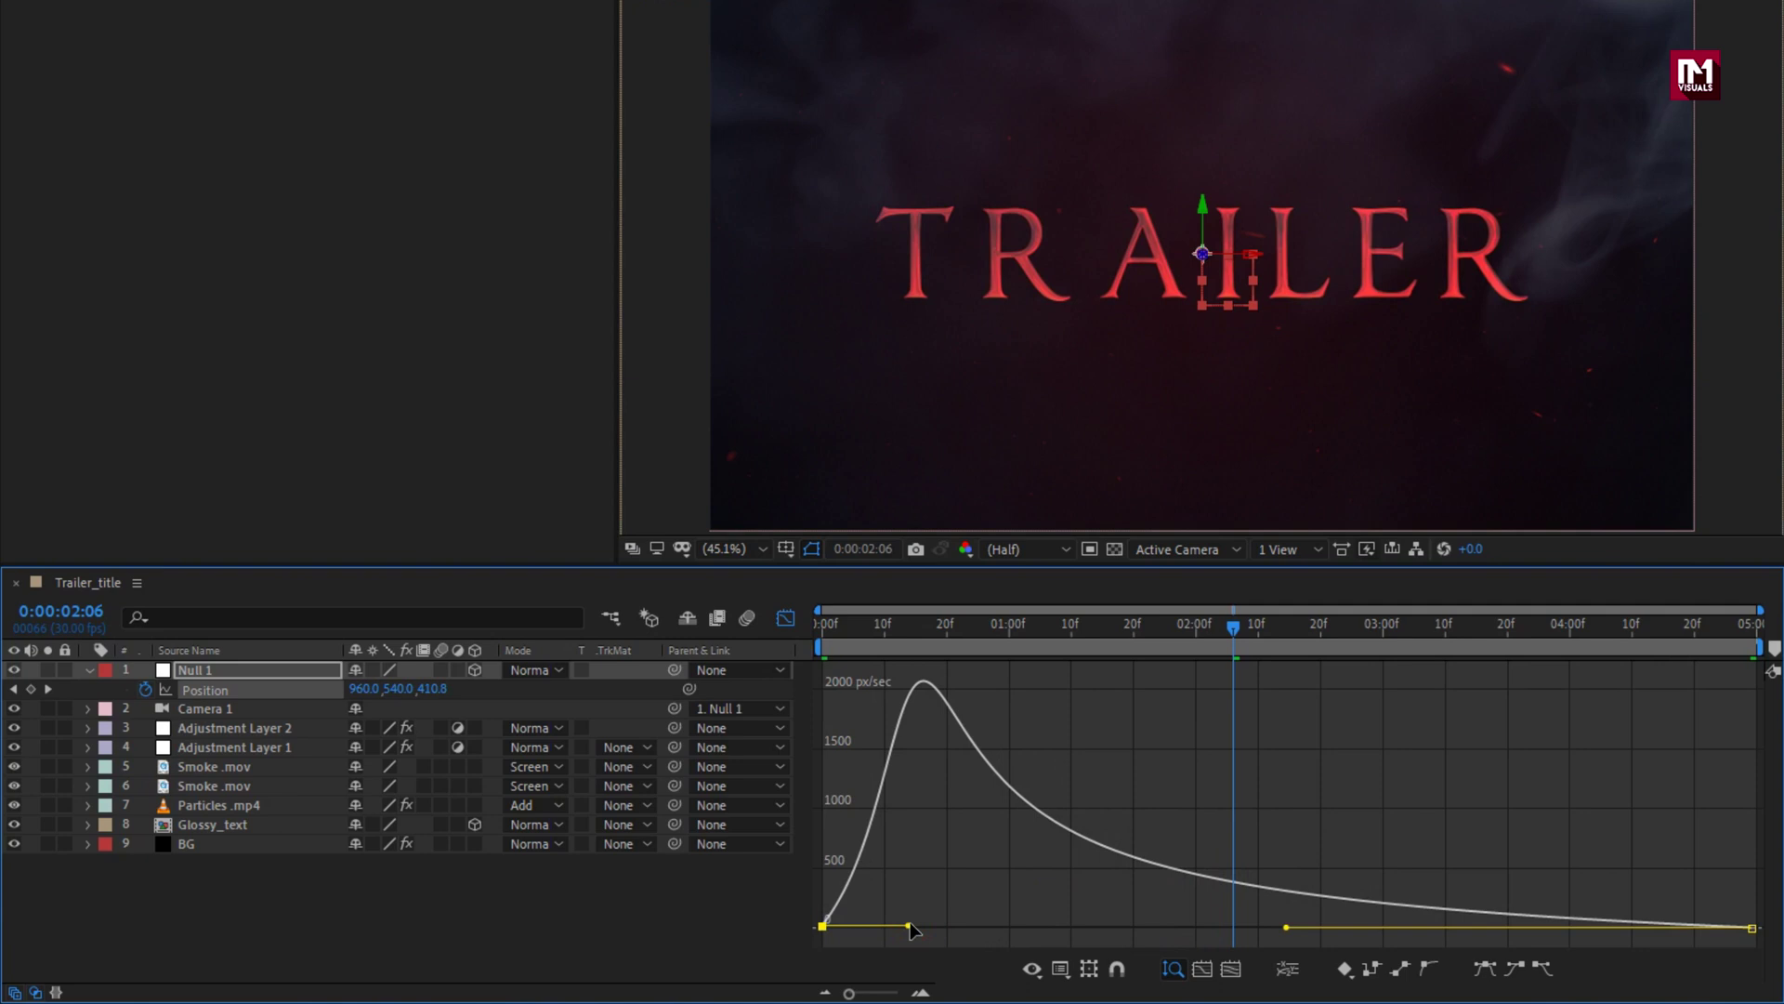
Return to the first frame and preview the camera push-in
{"action": "left_click", "coordinate": [821, 632]}
{"action": "left_click", "coordinate": [792, 618]}
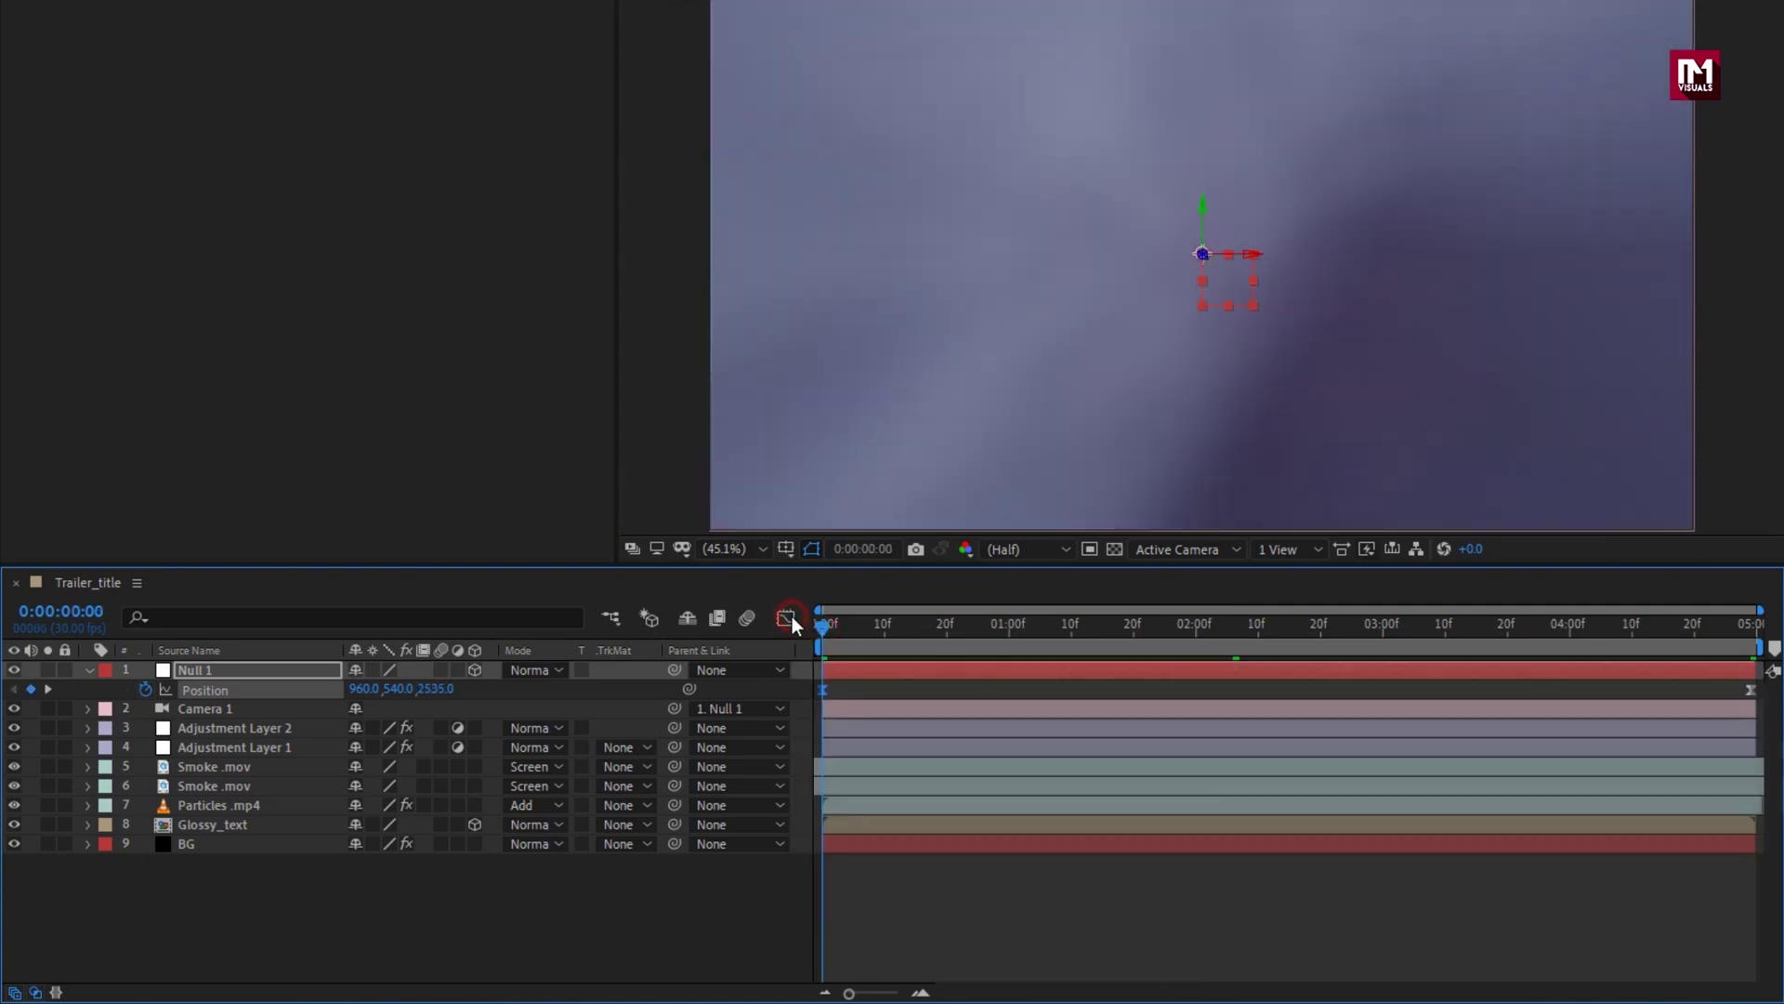
{"action": "key", "text": "space"}
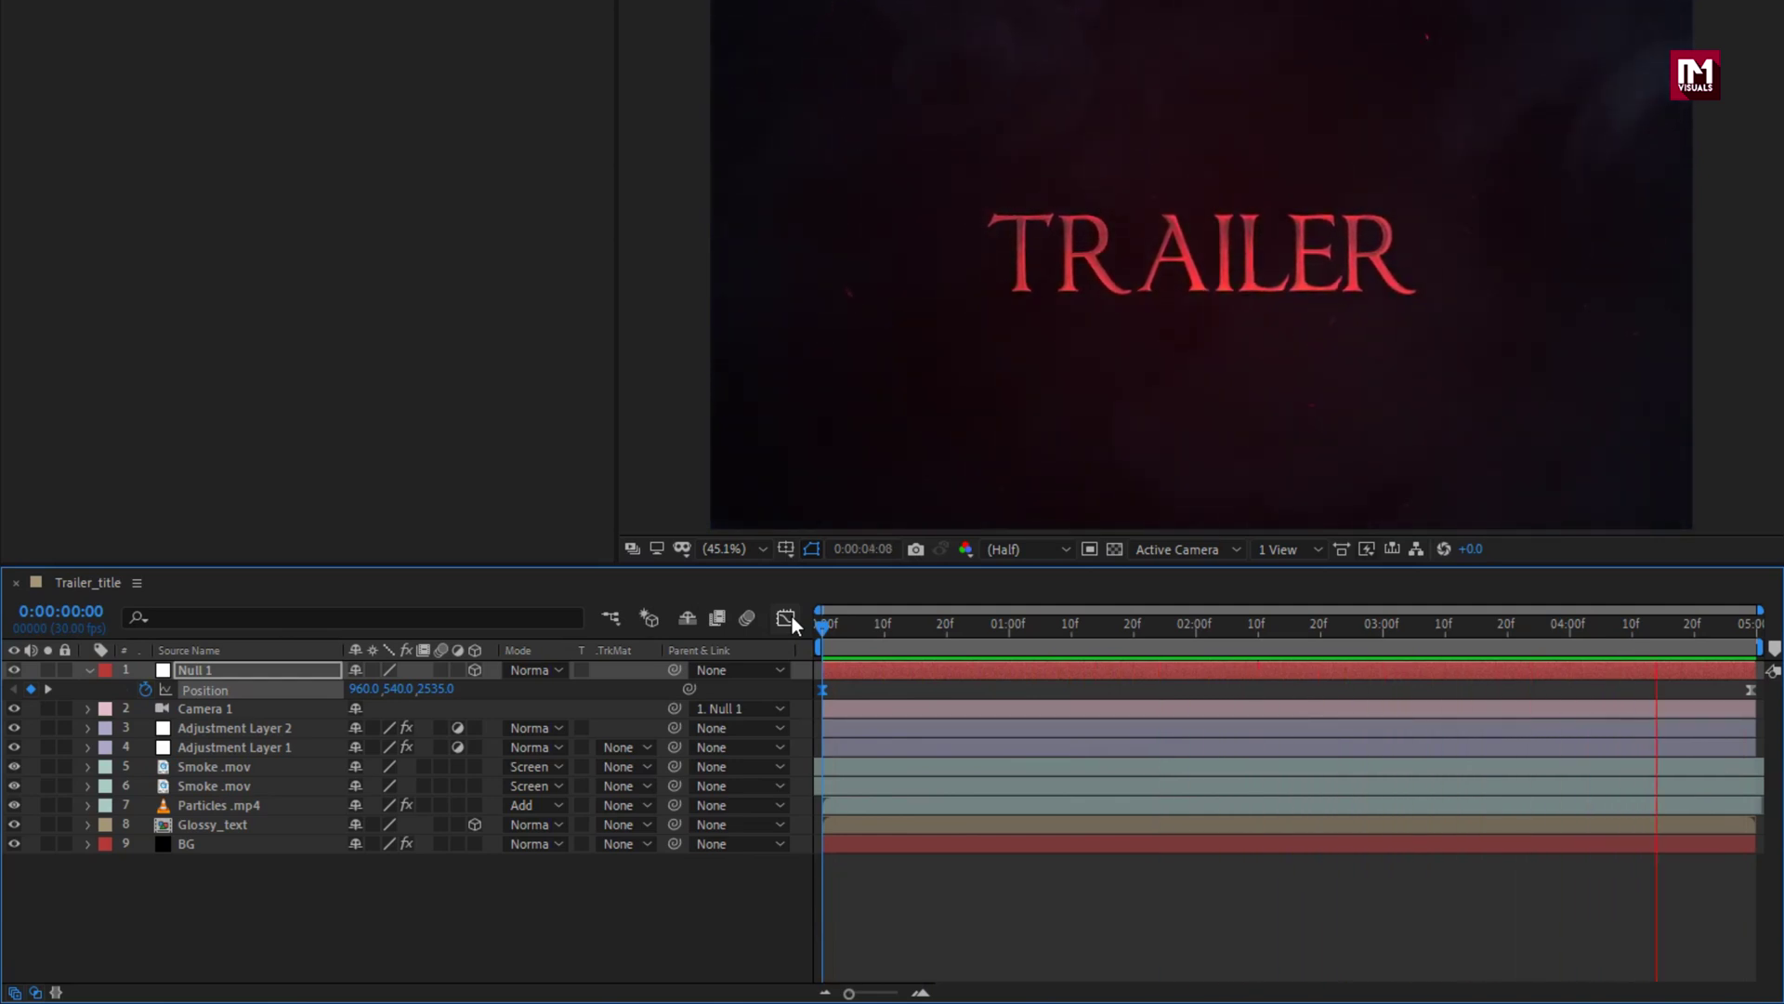
{"action": "key", "text": "space"}
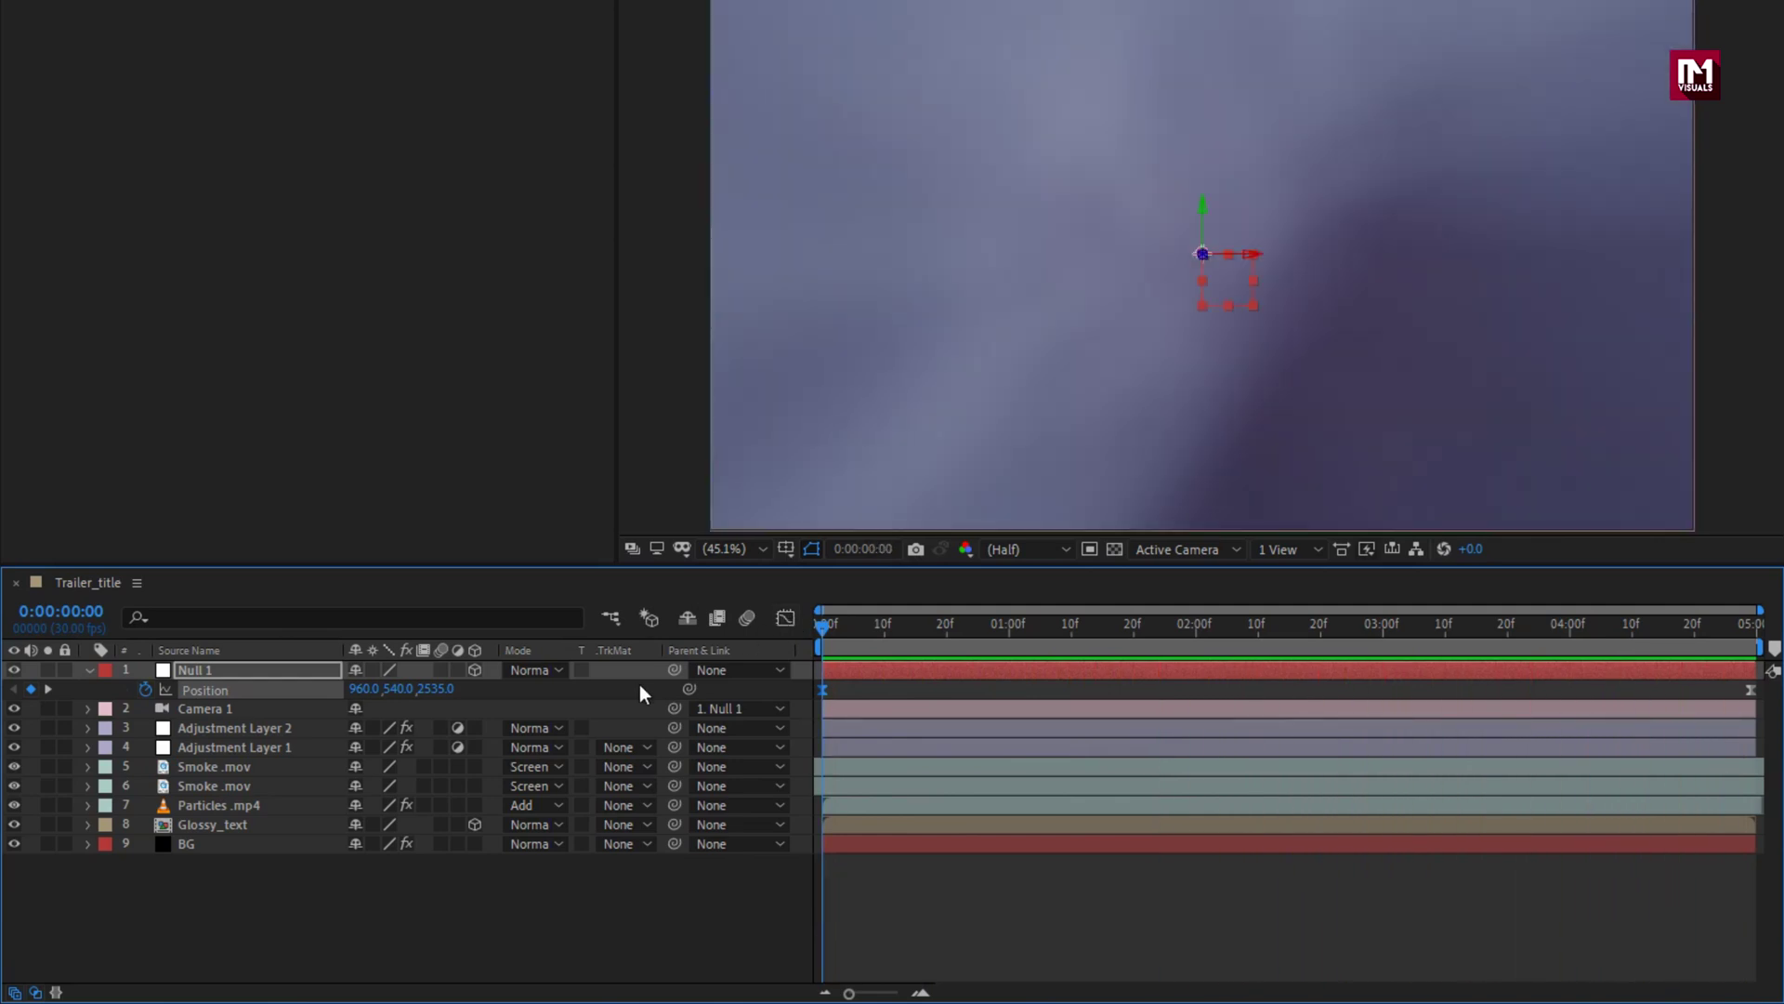
Create a black solid layer named Frame
{"action": "left_click", "coordinate": [88, 670]}
{"action": "right_click", "coordinate": [312, 866]}
{"action": "mouse_move", "coordinate": [372, 610]}
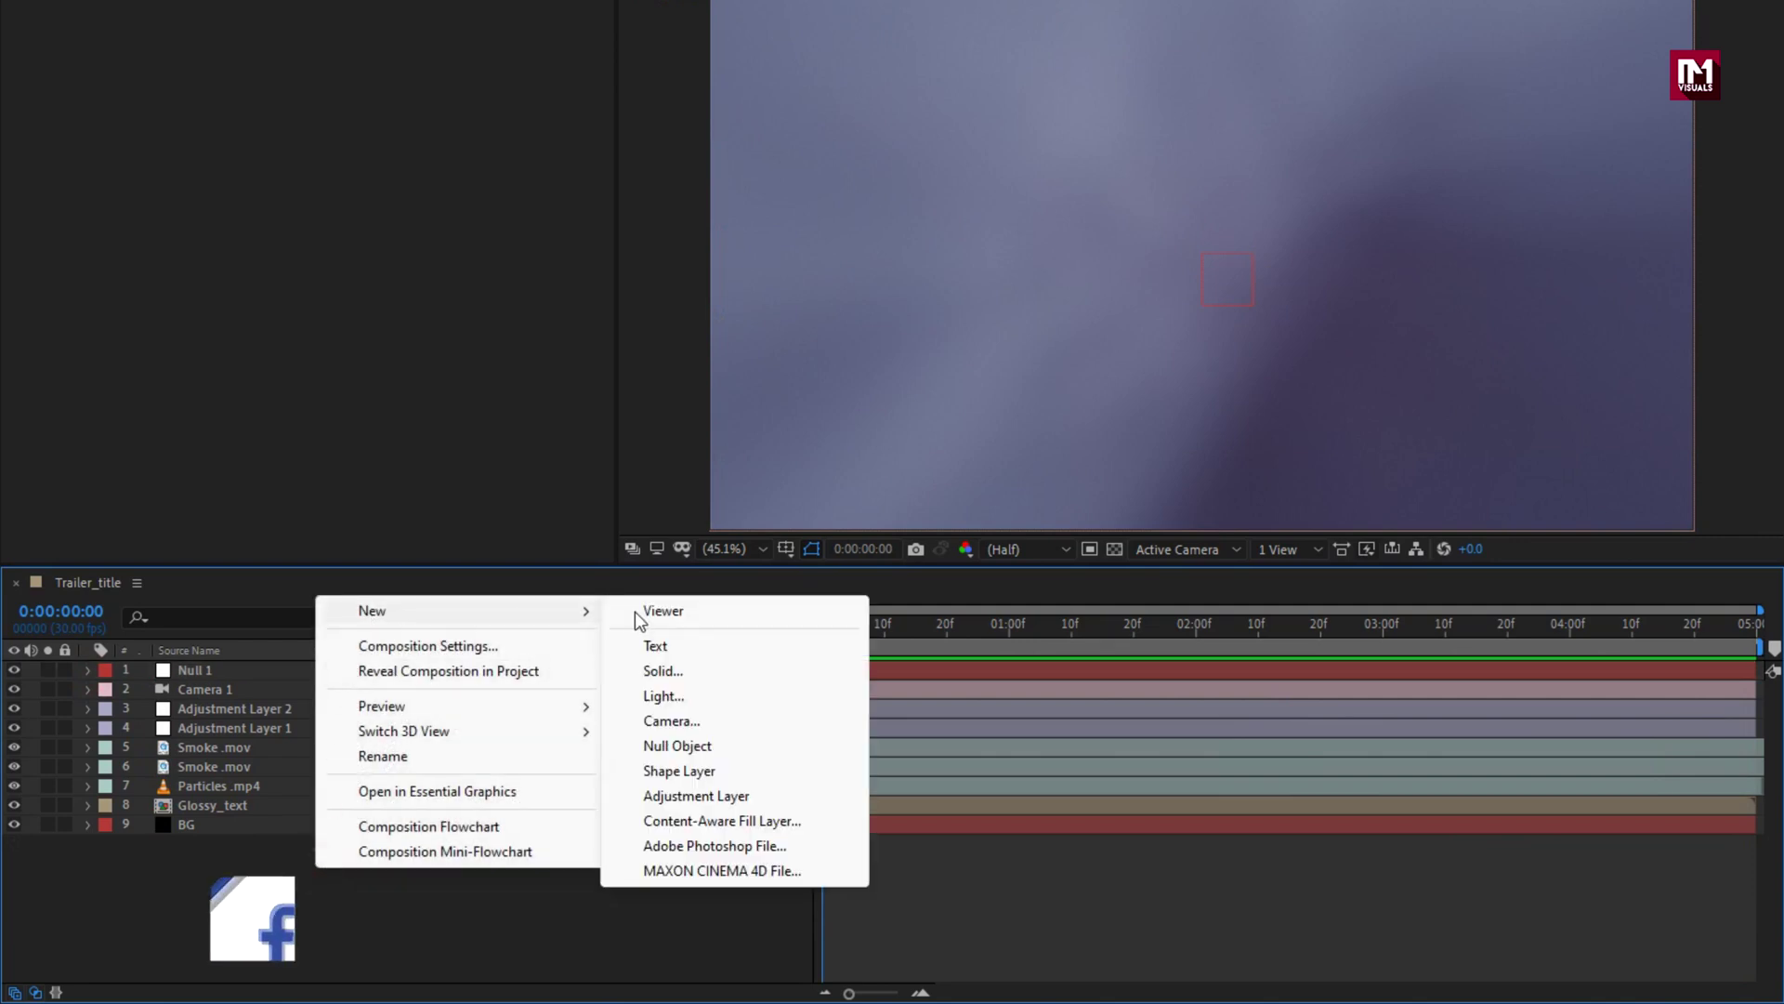
{"action": "left_click", "coordinate": [661, 669]}
{"action": "type", "text": "Frame"}
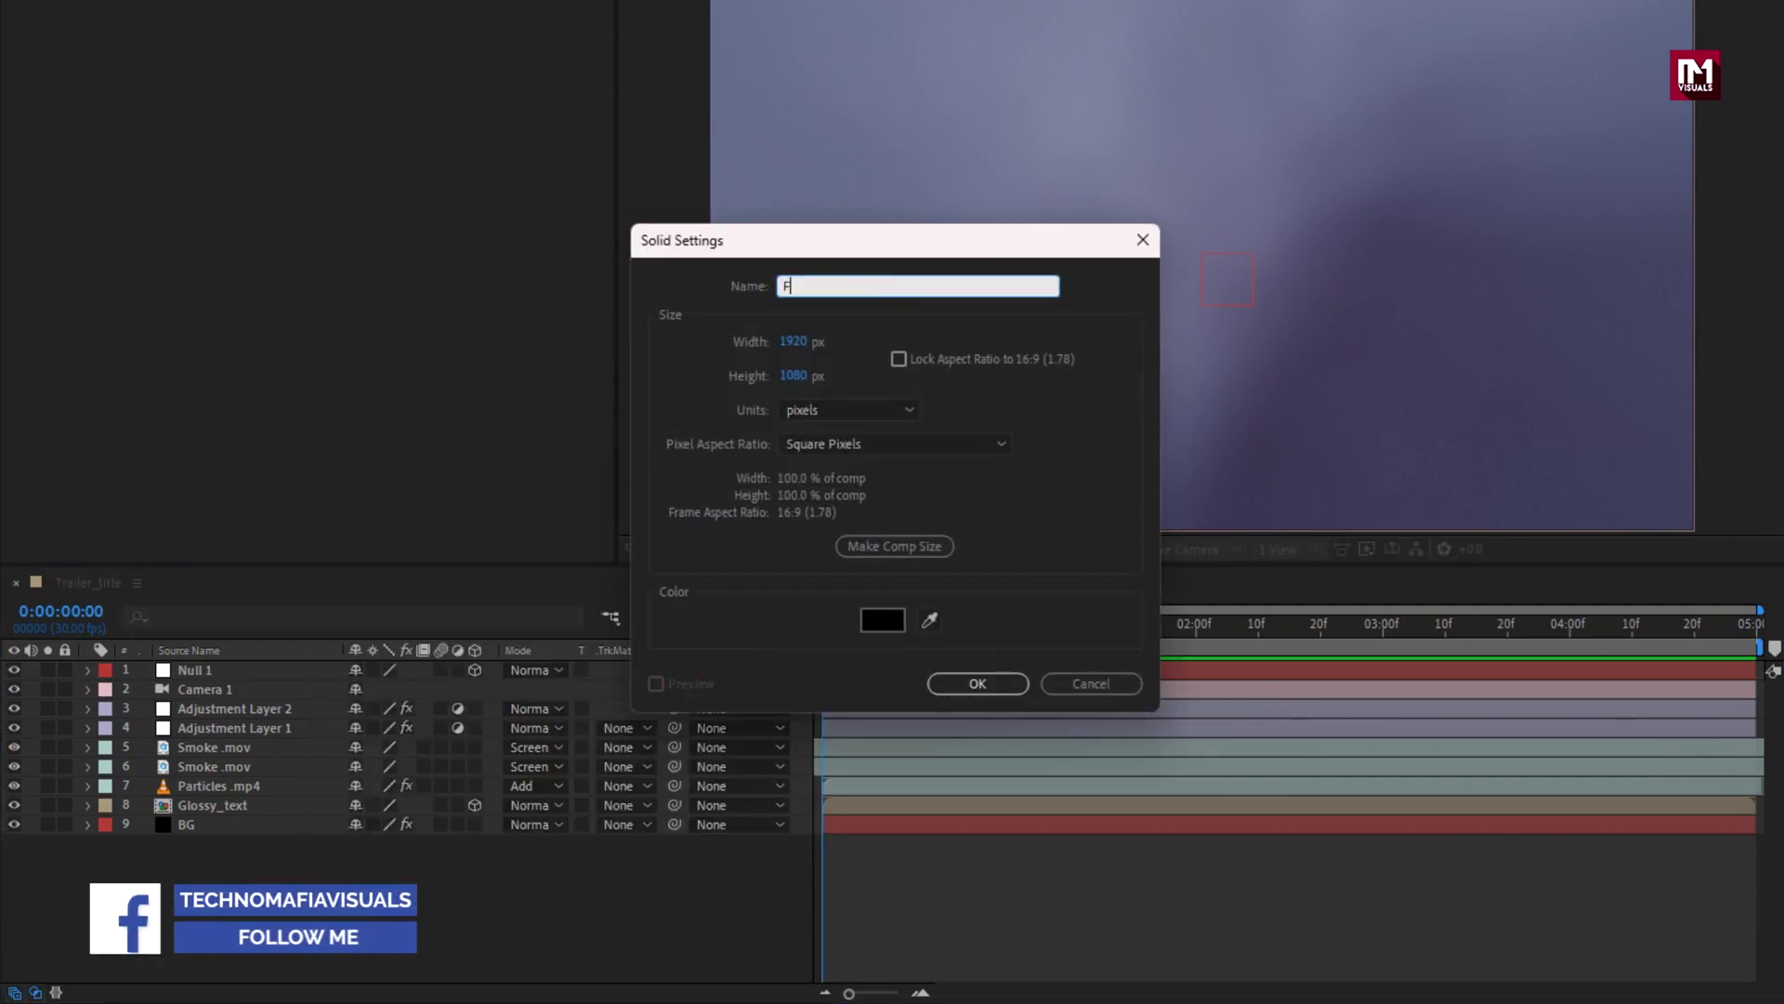
{"action": "left_click", "coordinate": [932, 684]}
Add a rectangle mask to Frame with Top 10% and Bottom 90% of source
{"action": "double_click", "coordinate": [249, 14]}
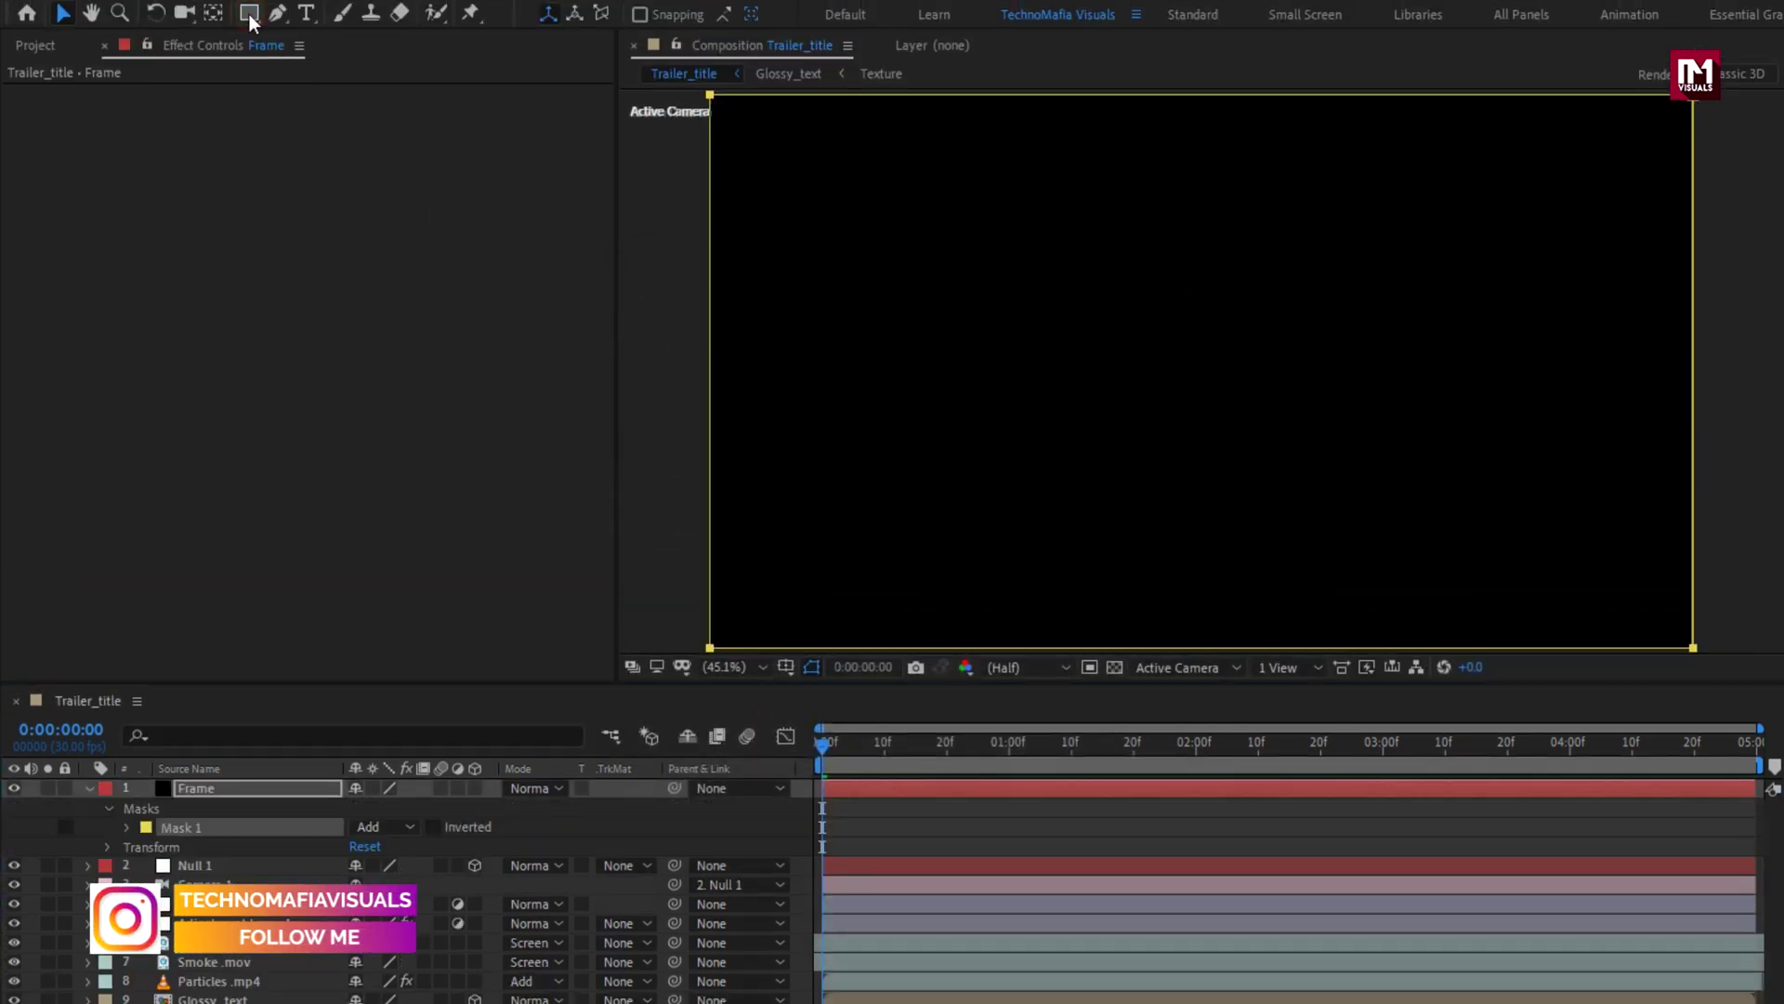
{"action": "left_click", "coordinate": [127, 827]}
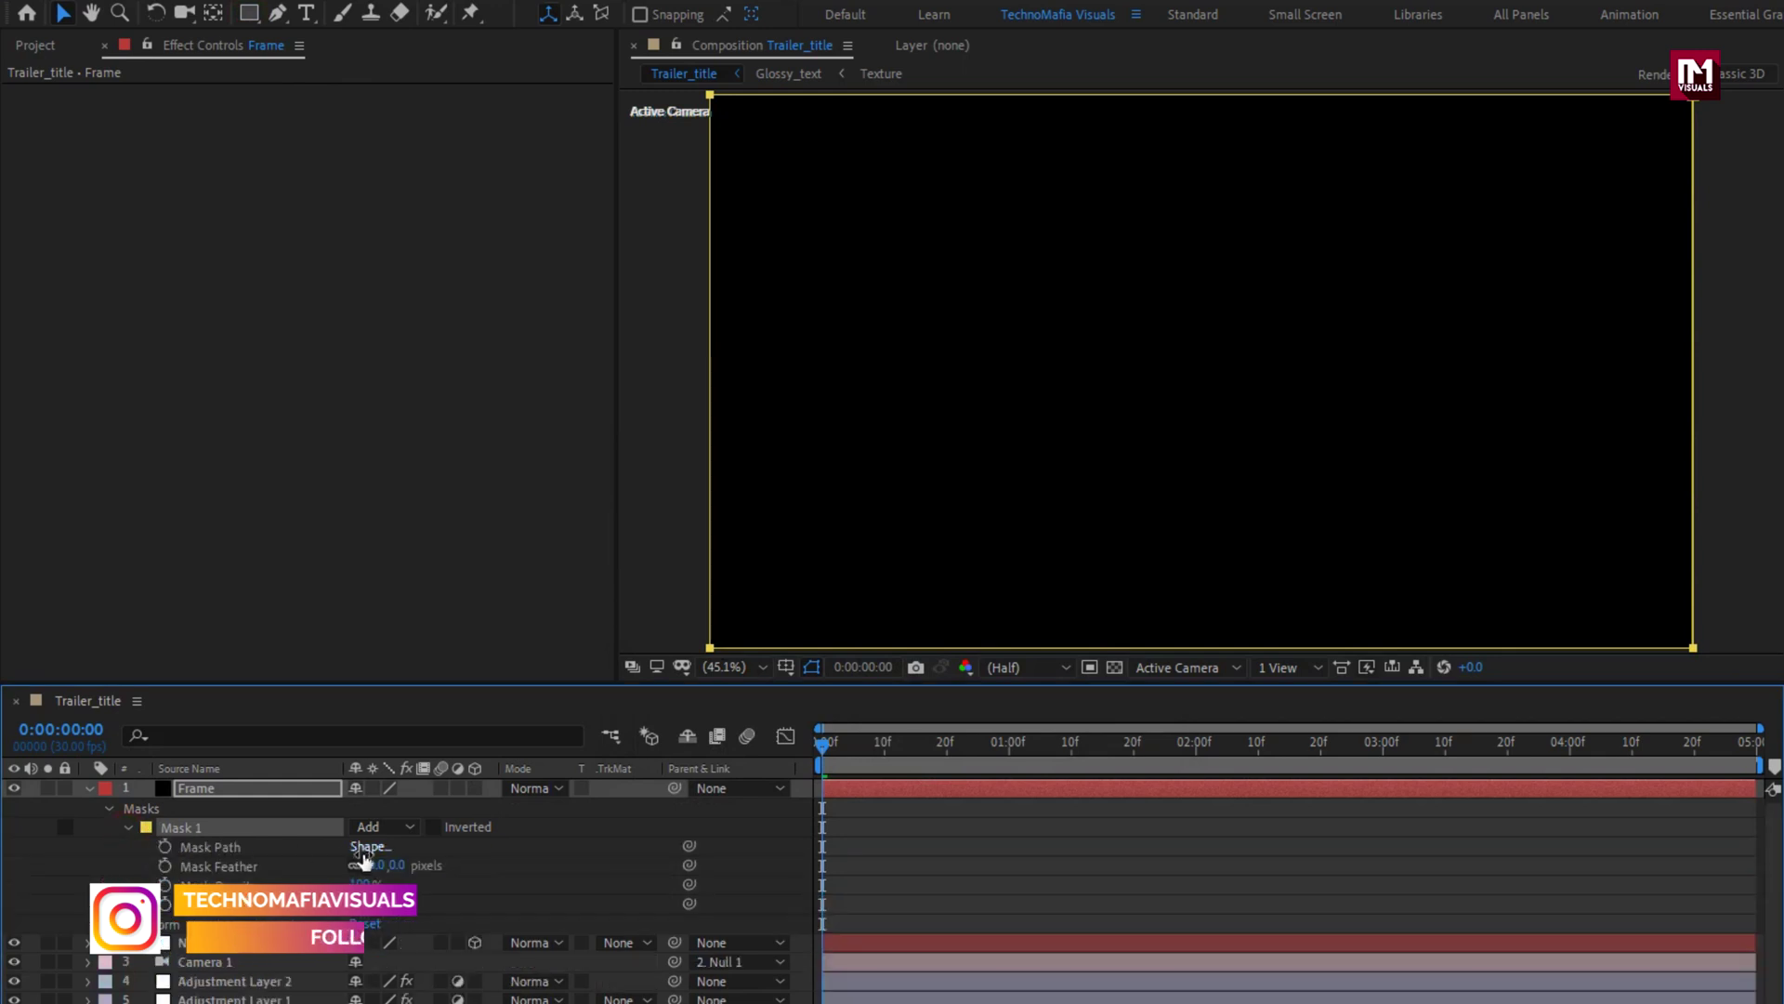
{"action": "left_click", "coordinate": [368, 847]}
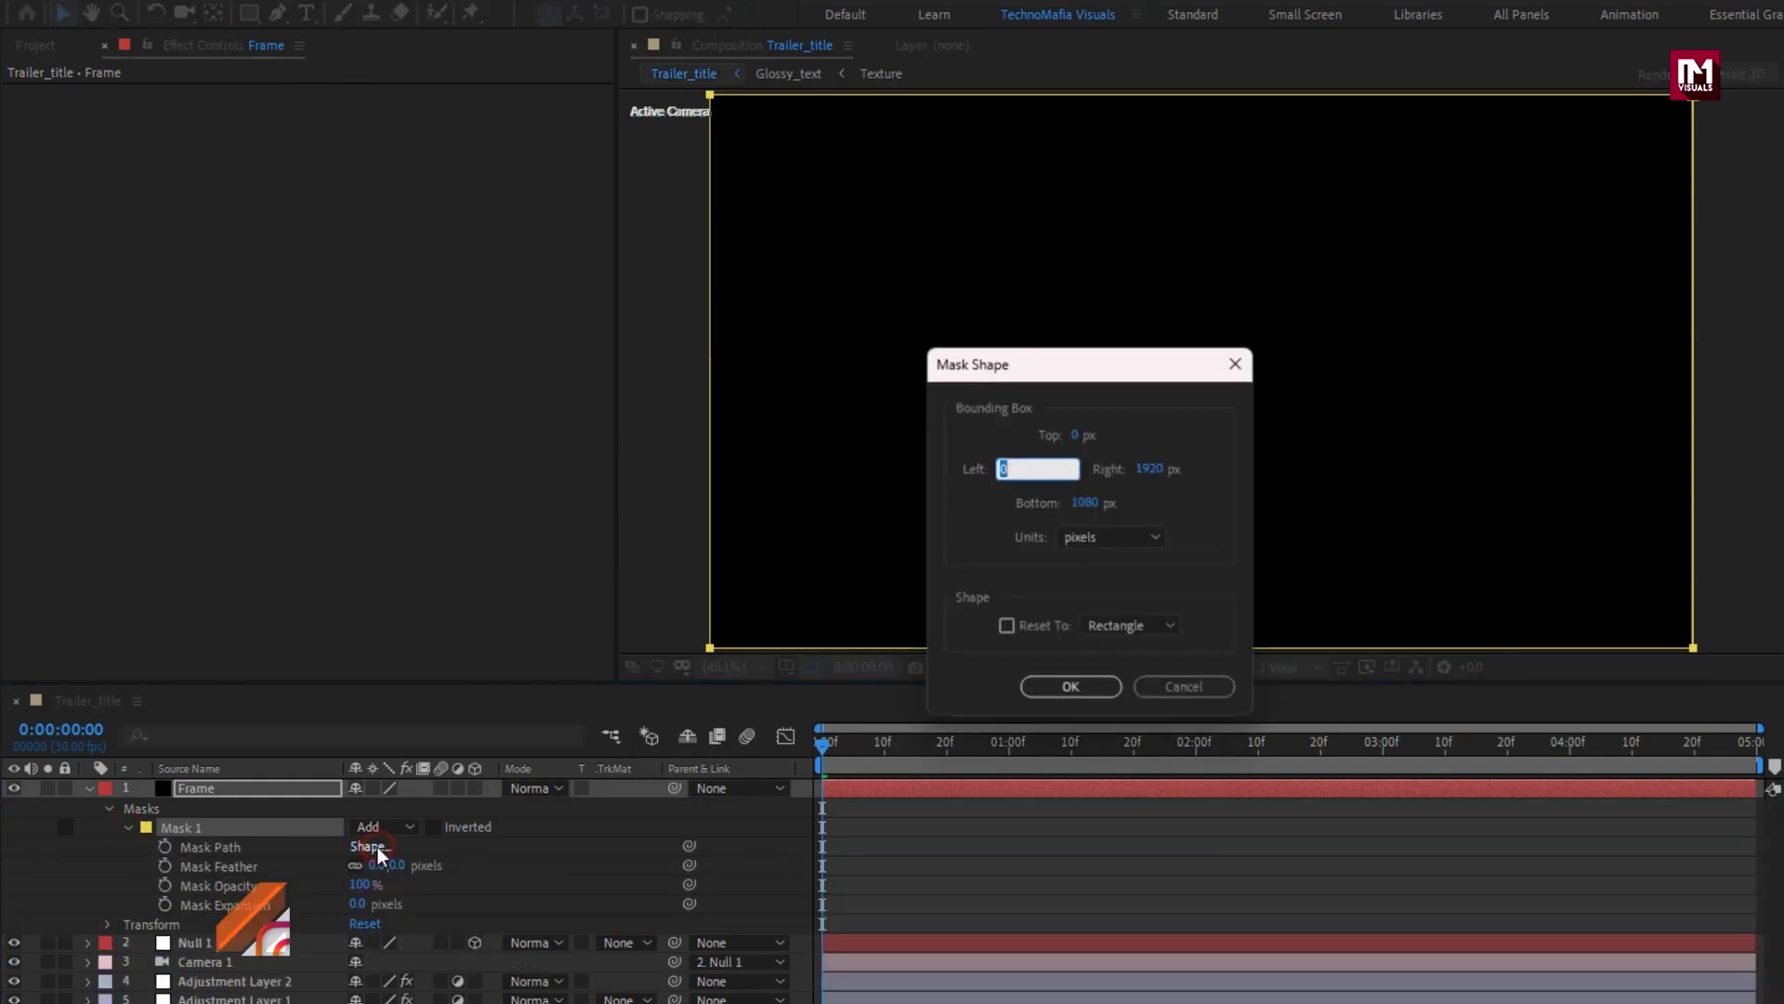
{"action": "left_click", "coordinate": [1092, 541]}
{"action": "left_click", "coordinate": [1129, 637]}
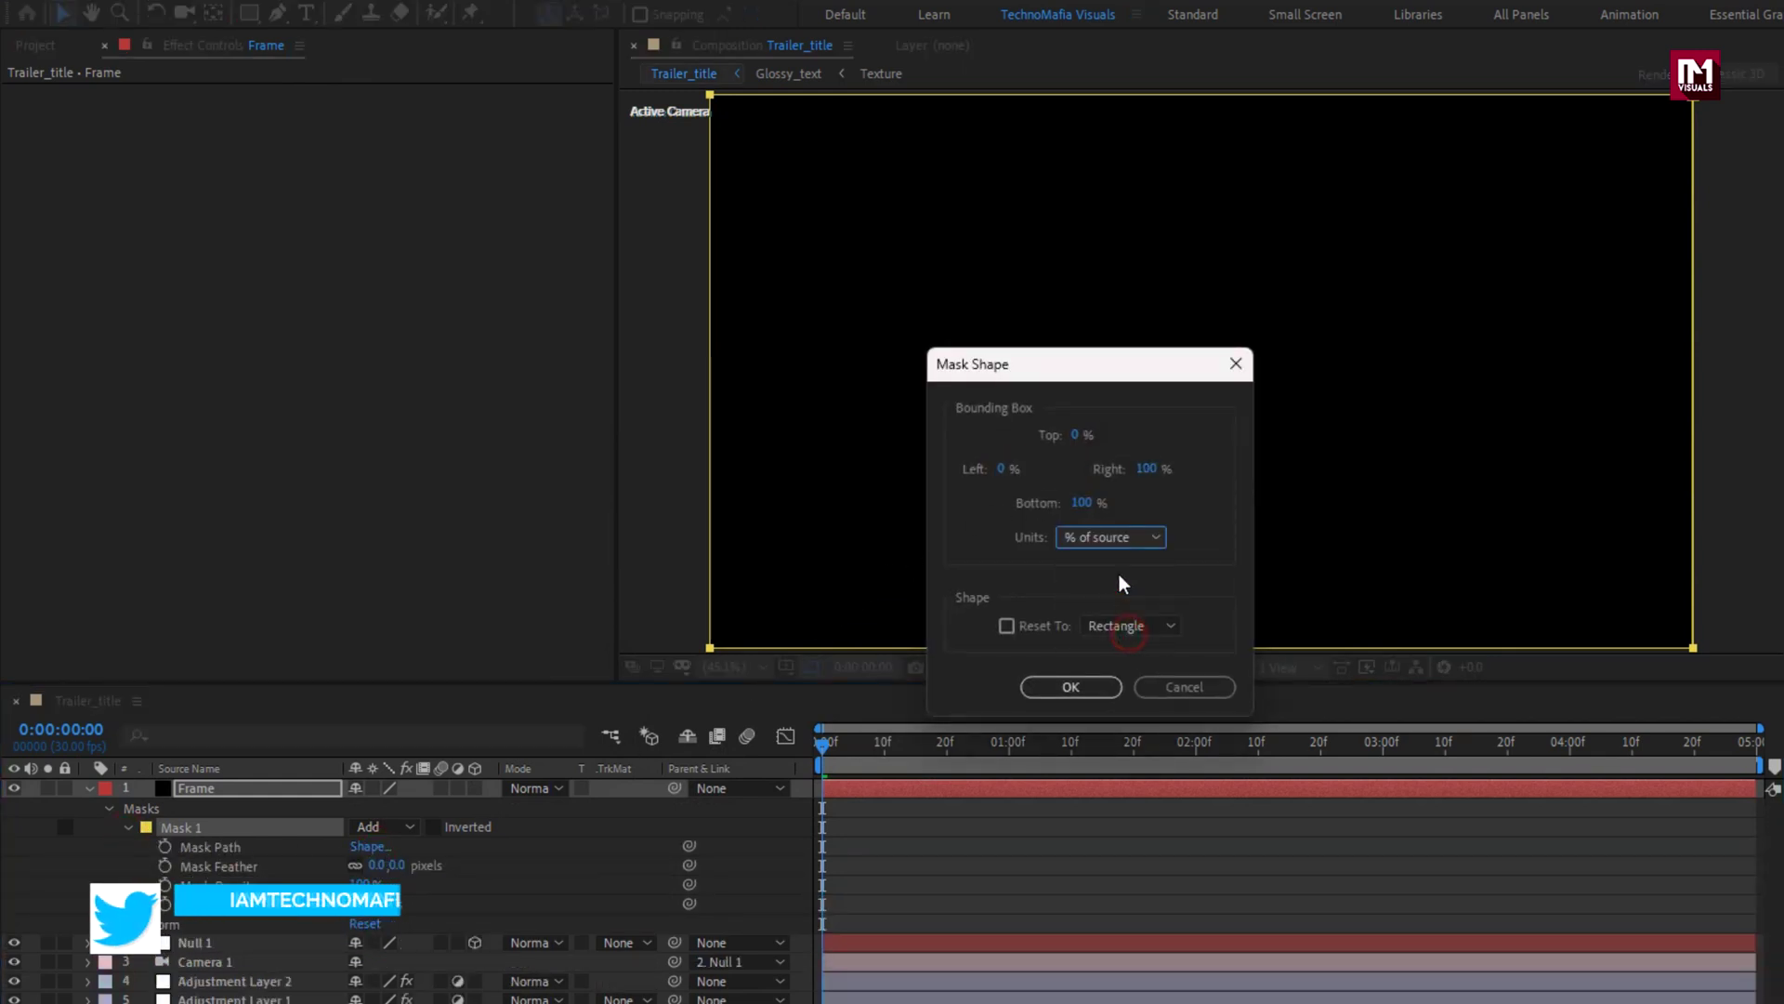
{"action": "left_click", "coordinate": [1075, 435]}
{"action": "type", "text": "10"}
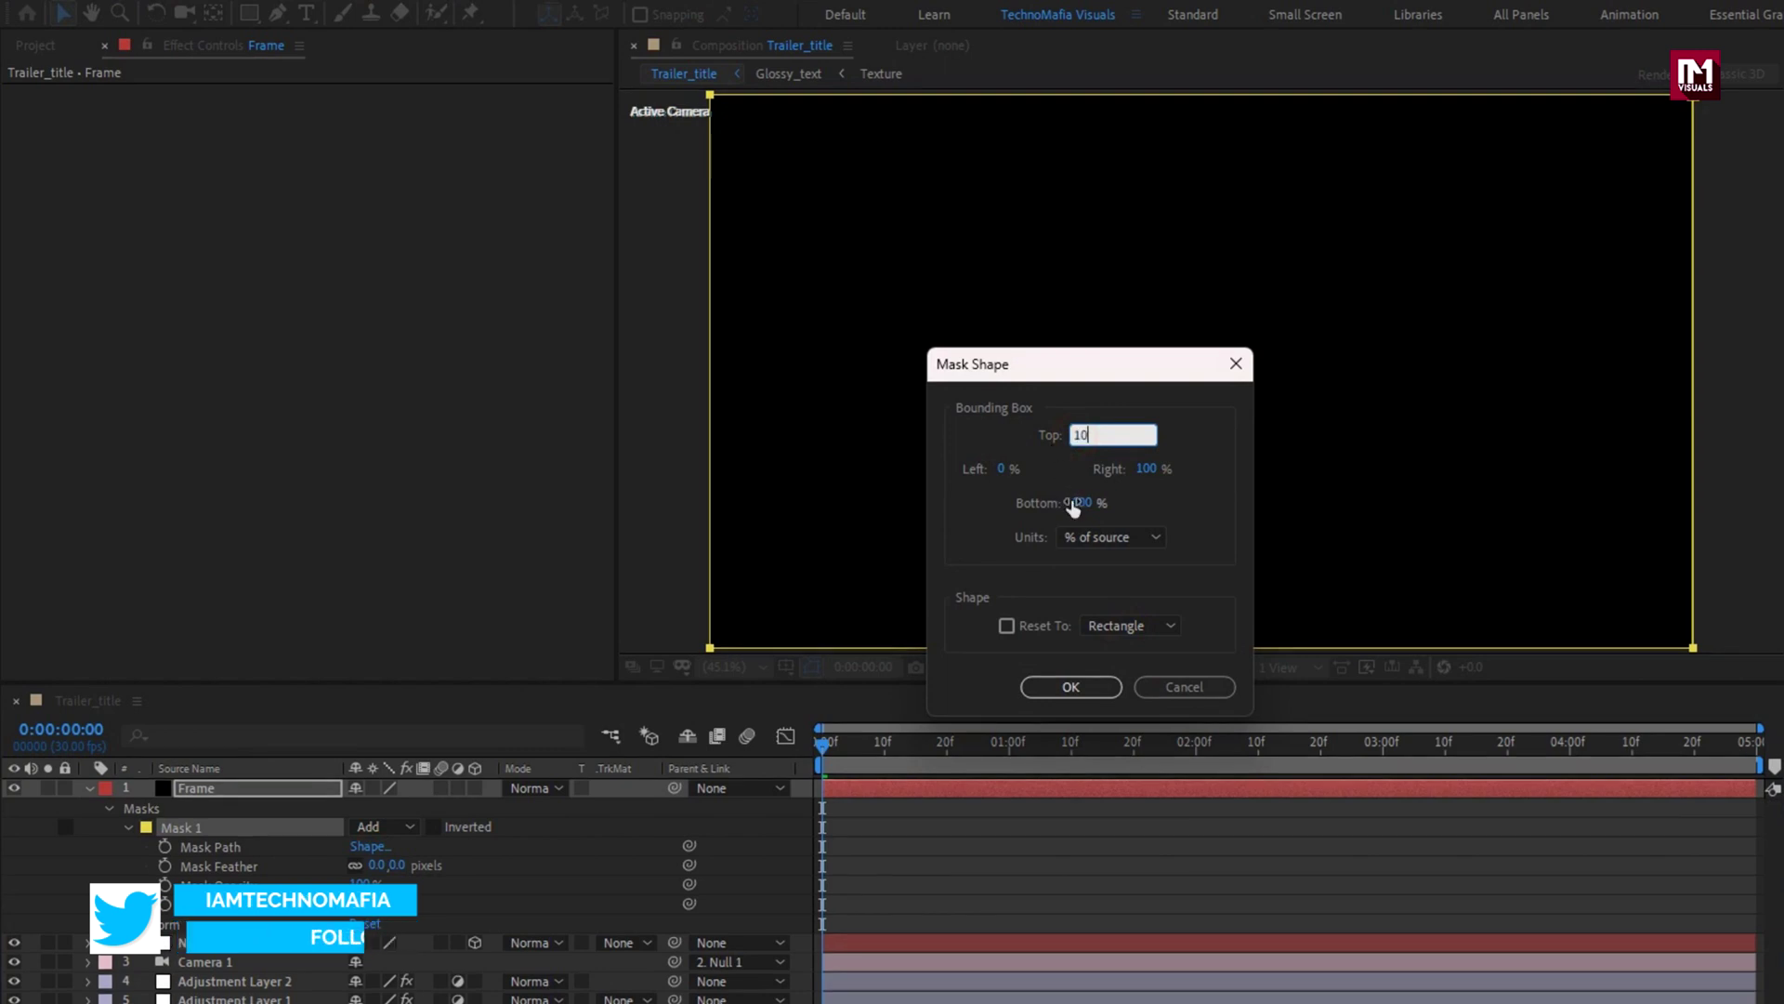
{"action": "left_click", "coordinate": [1056, 503]}
{"action": "type", "text": "90"}
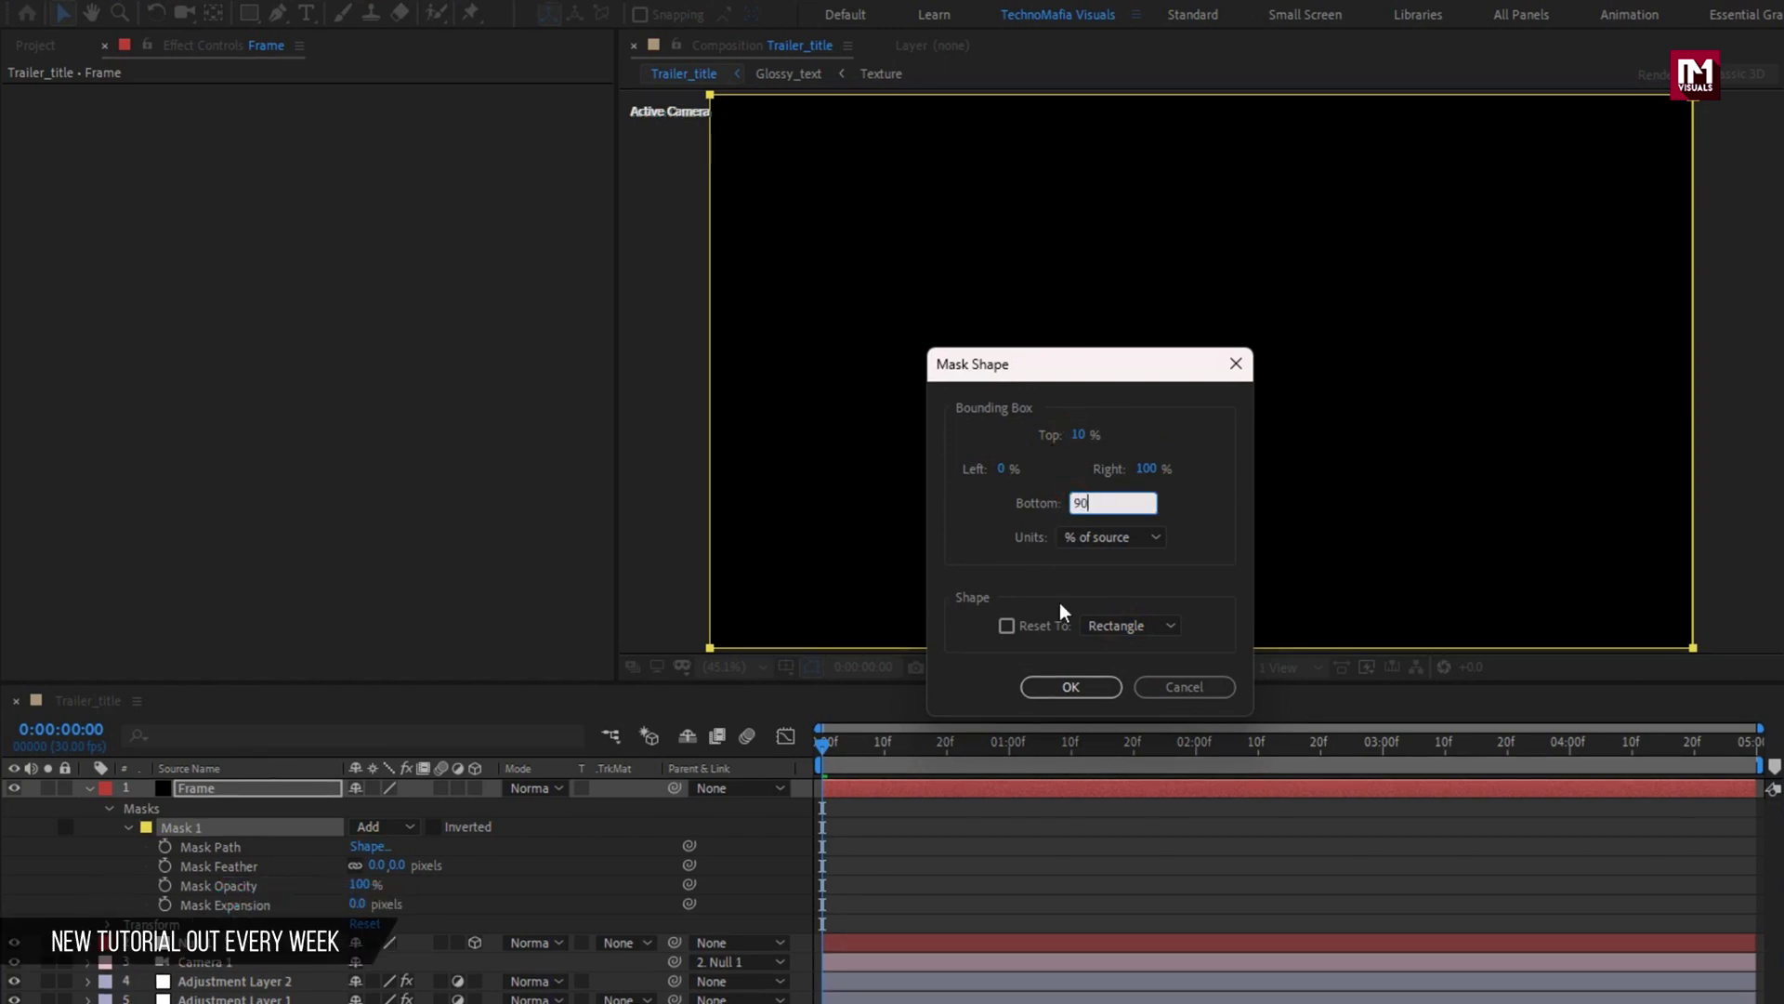
{"action": "left_click", "coordinate": [1069, 686]}
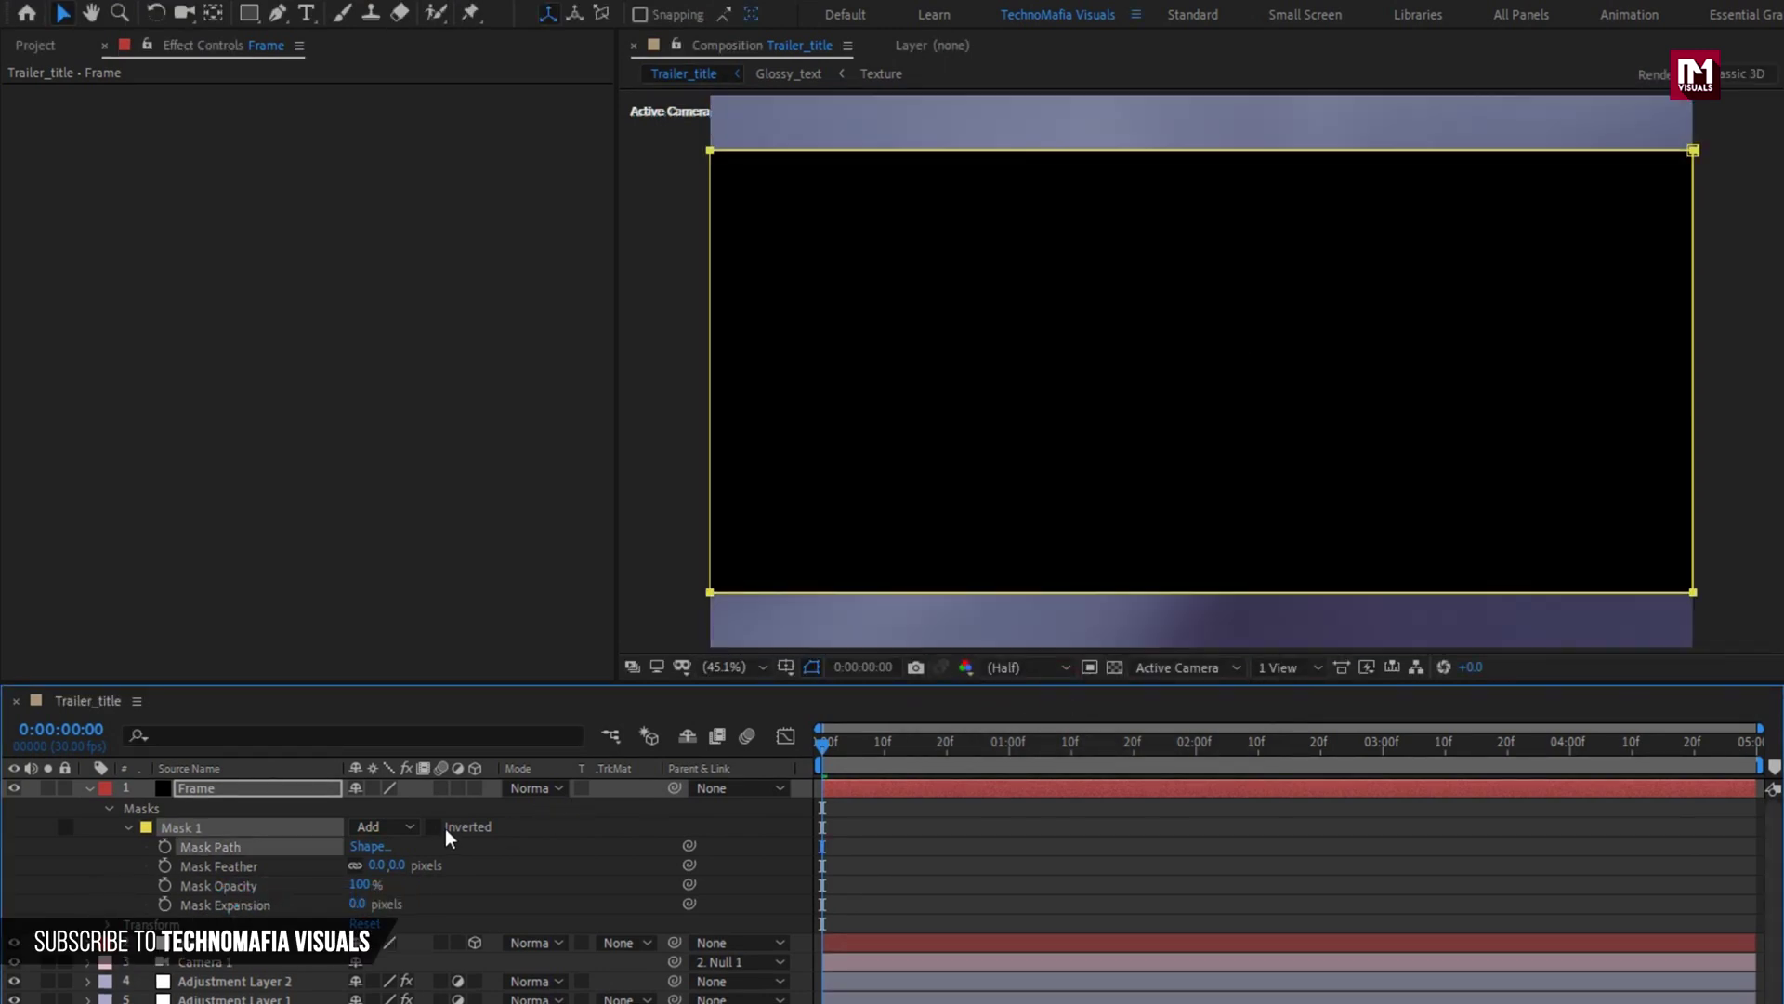
Invert the mask to leave top and bottom letterbox bars, then preview the intro
{"action": "left_click", "coordinate": [436, 826]}
{"action": "left_click", "coordinate": [89, 789]}
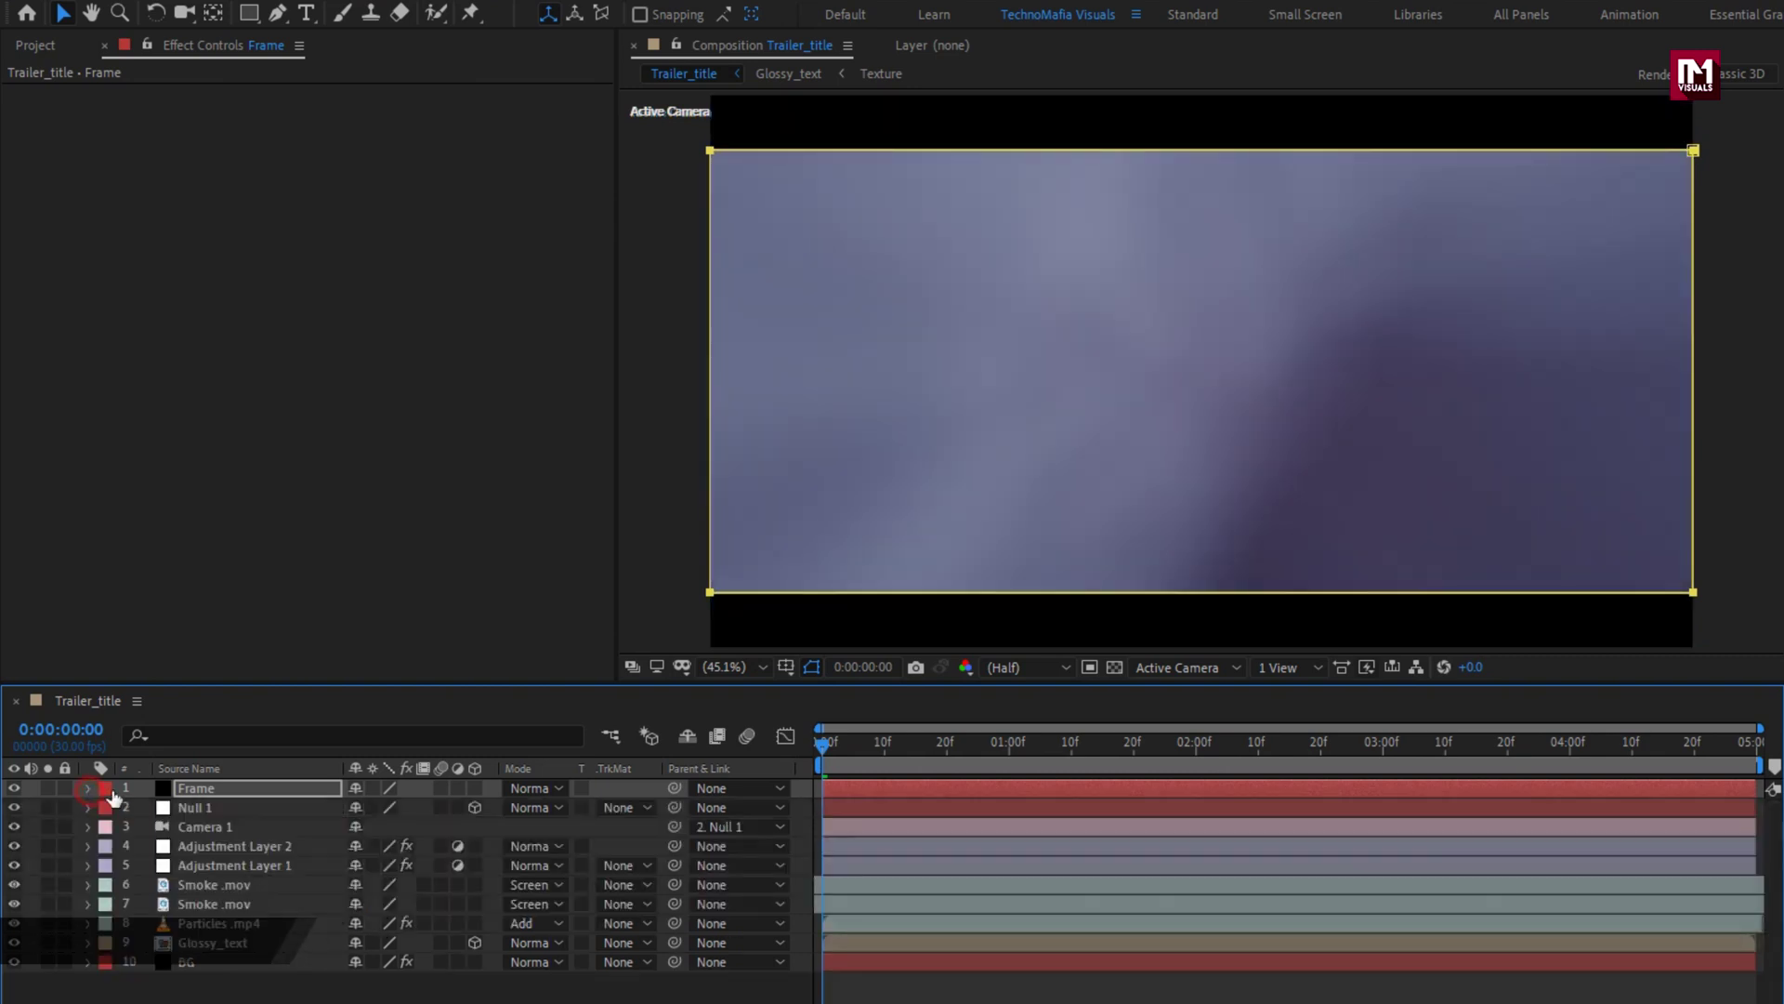
{"action": "key", "text": "space"}
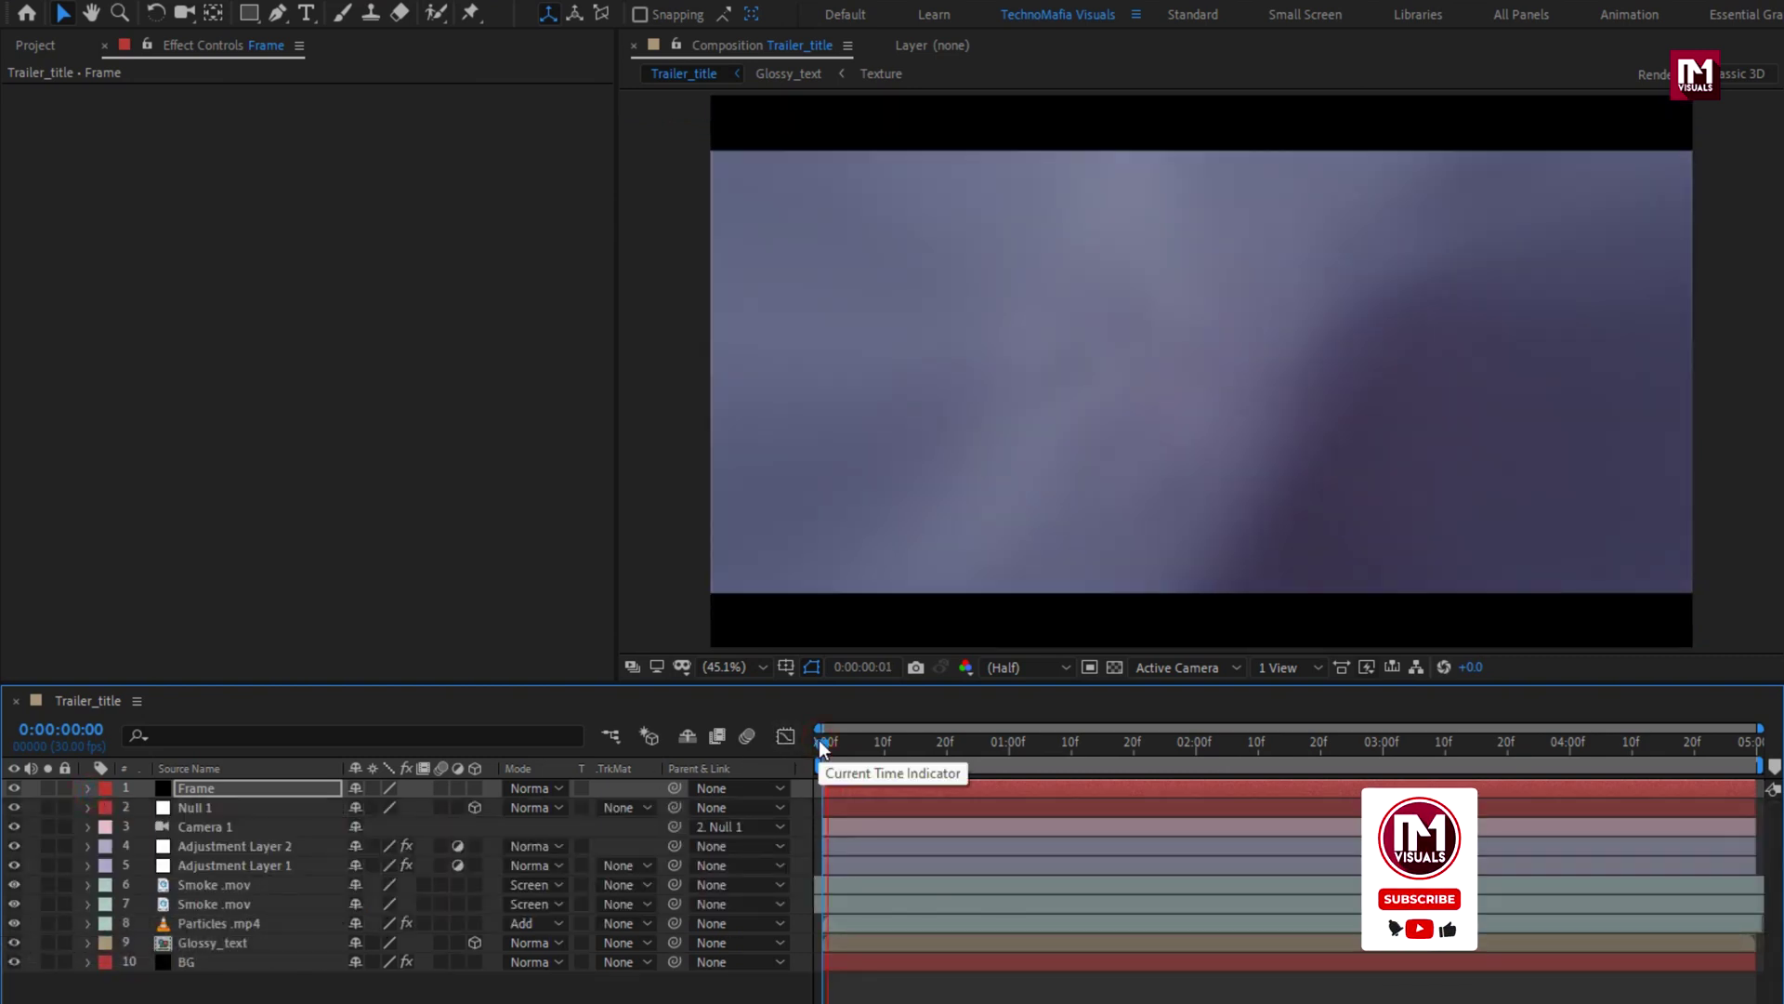